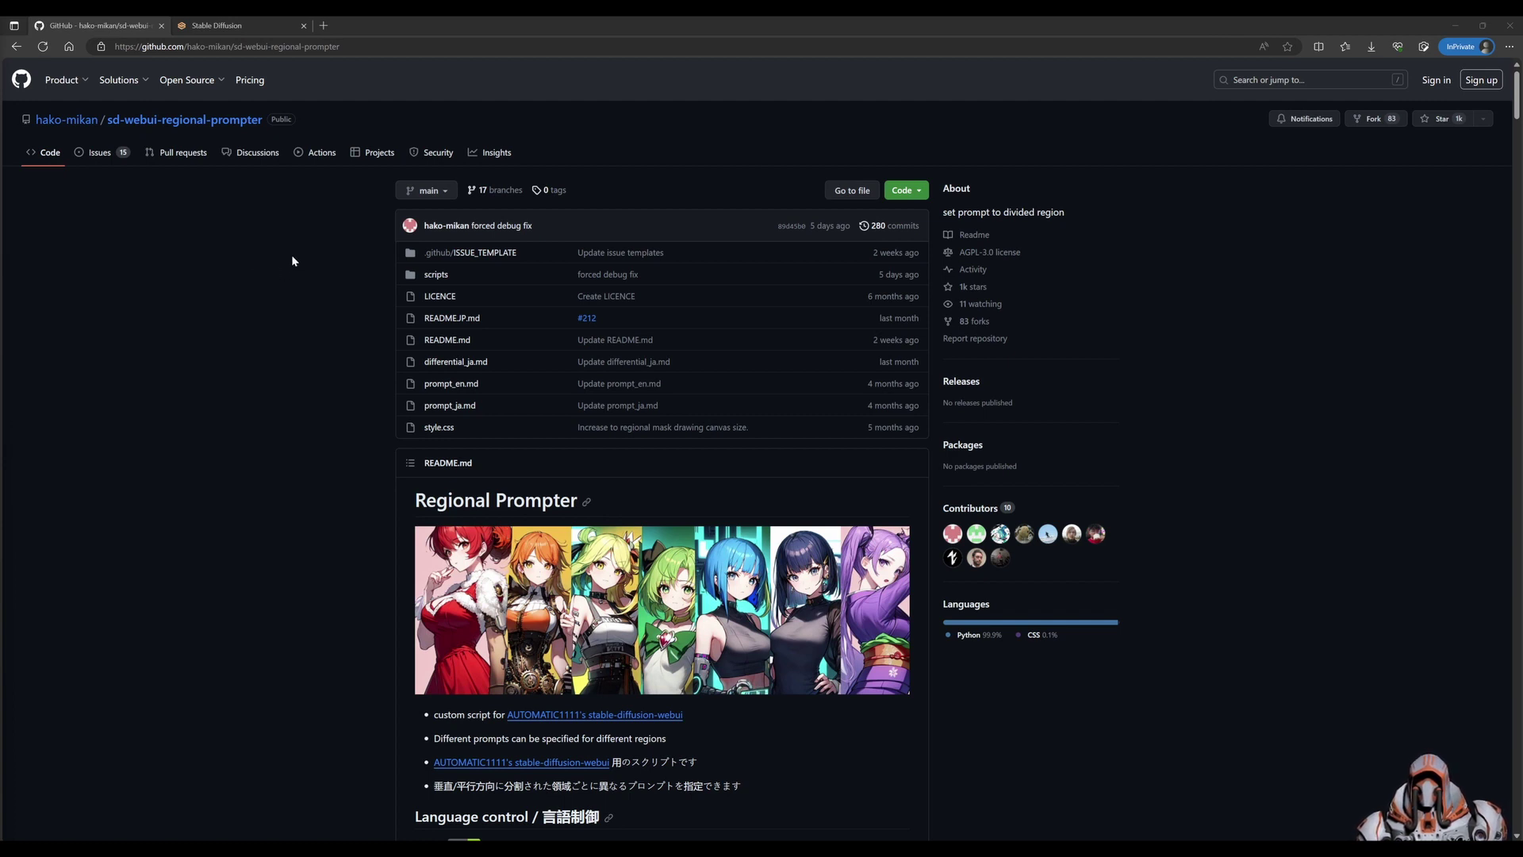
Search available extensions for 'regional' with installed ones shown, then view the Installed list
left_click(268, 29)
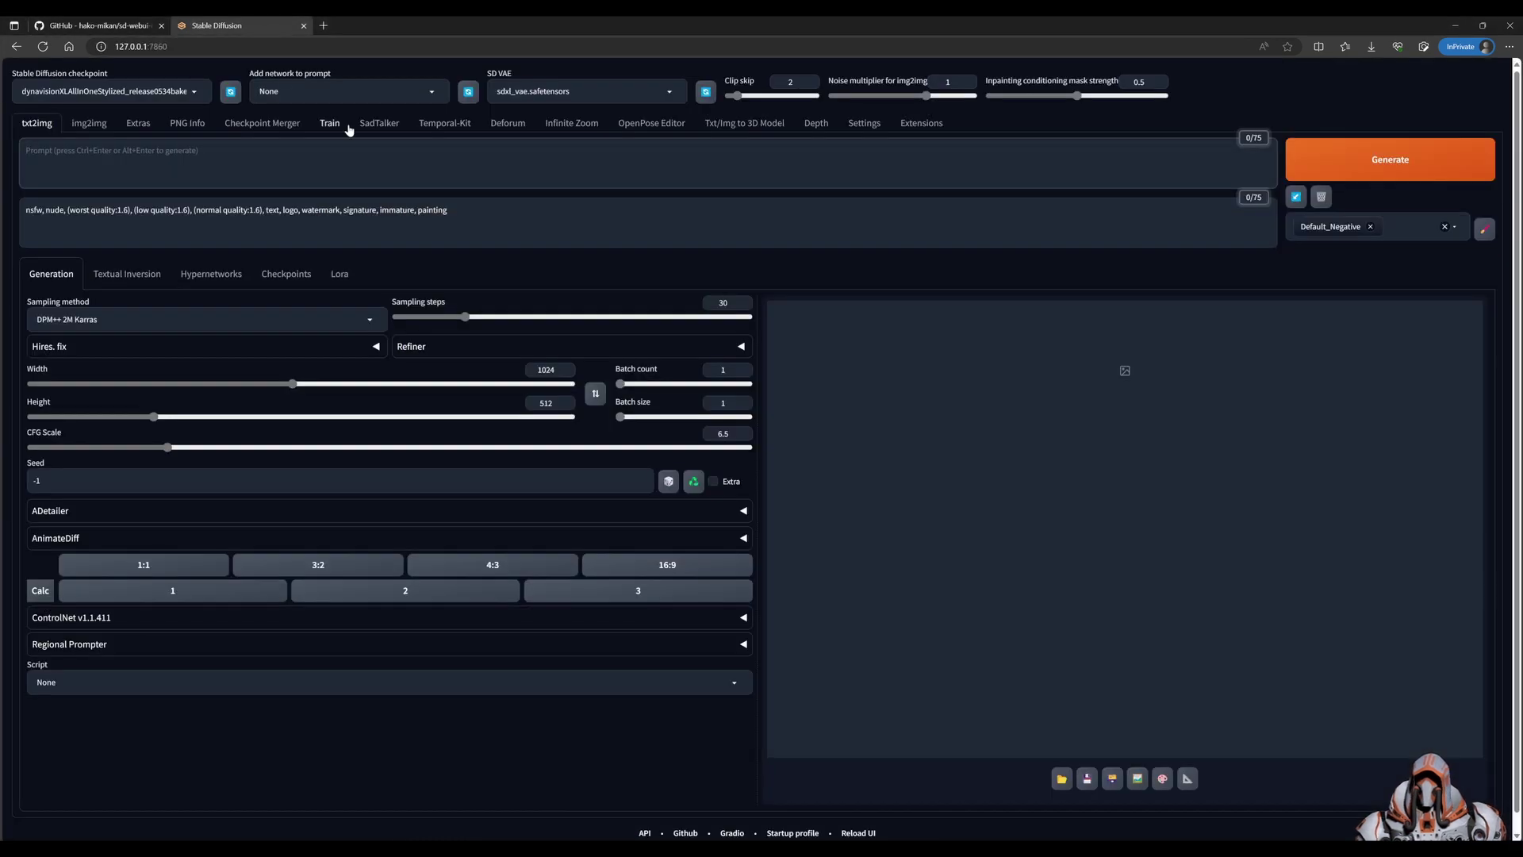
left_click(349, 163)
left_click(922, 123)
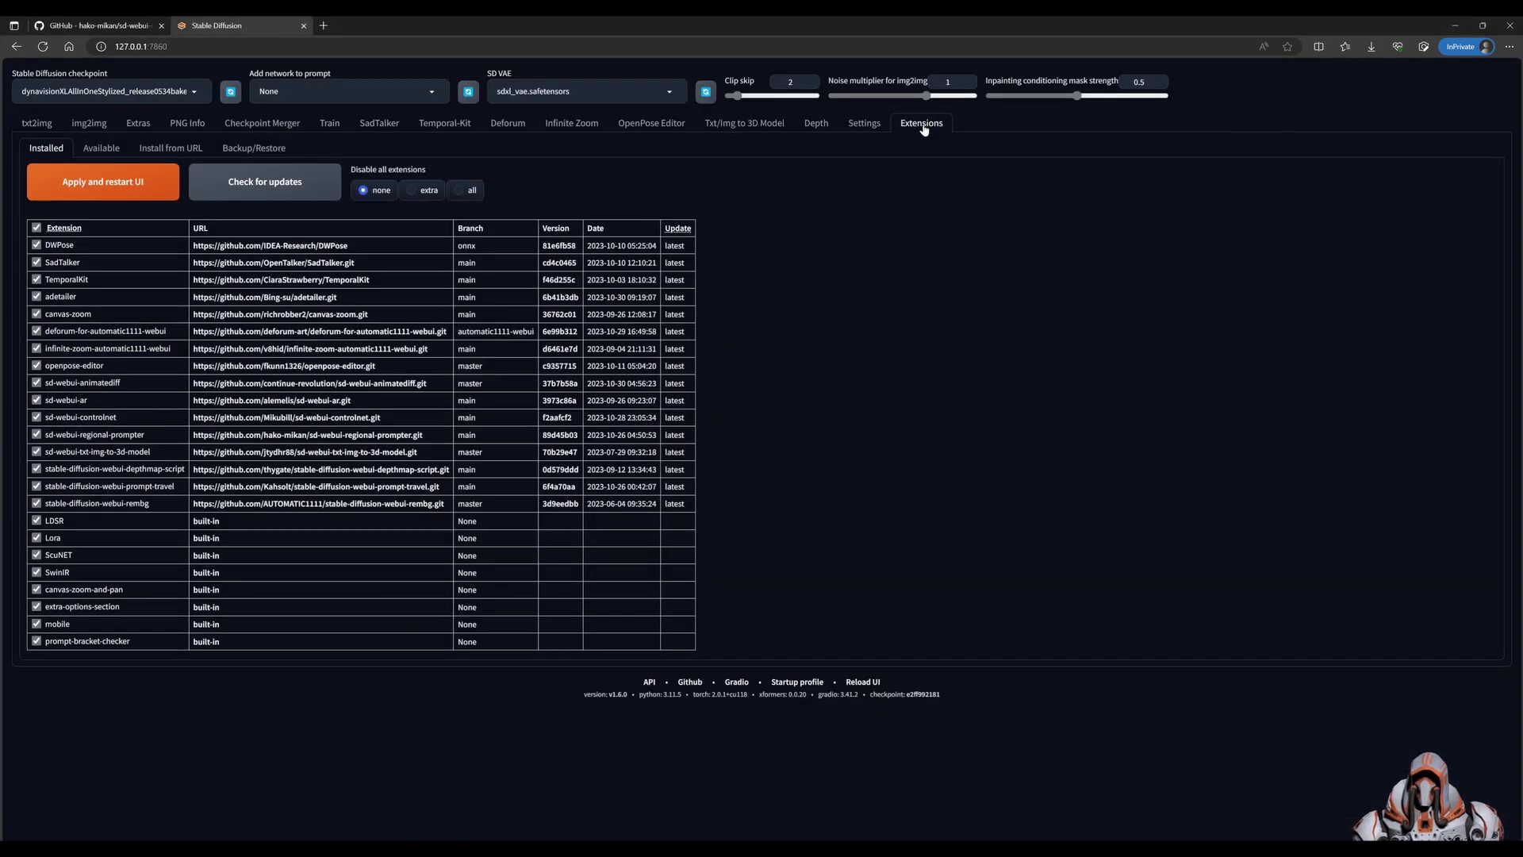
left_click(105, 151)
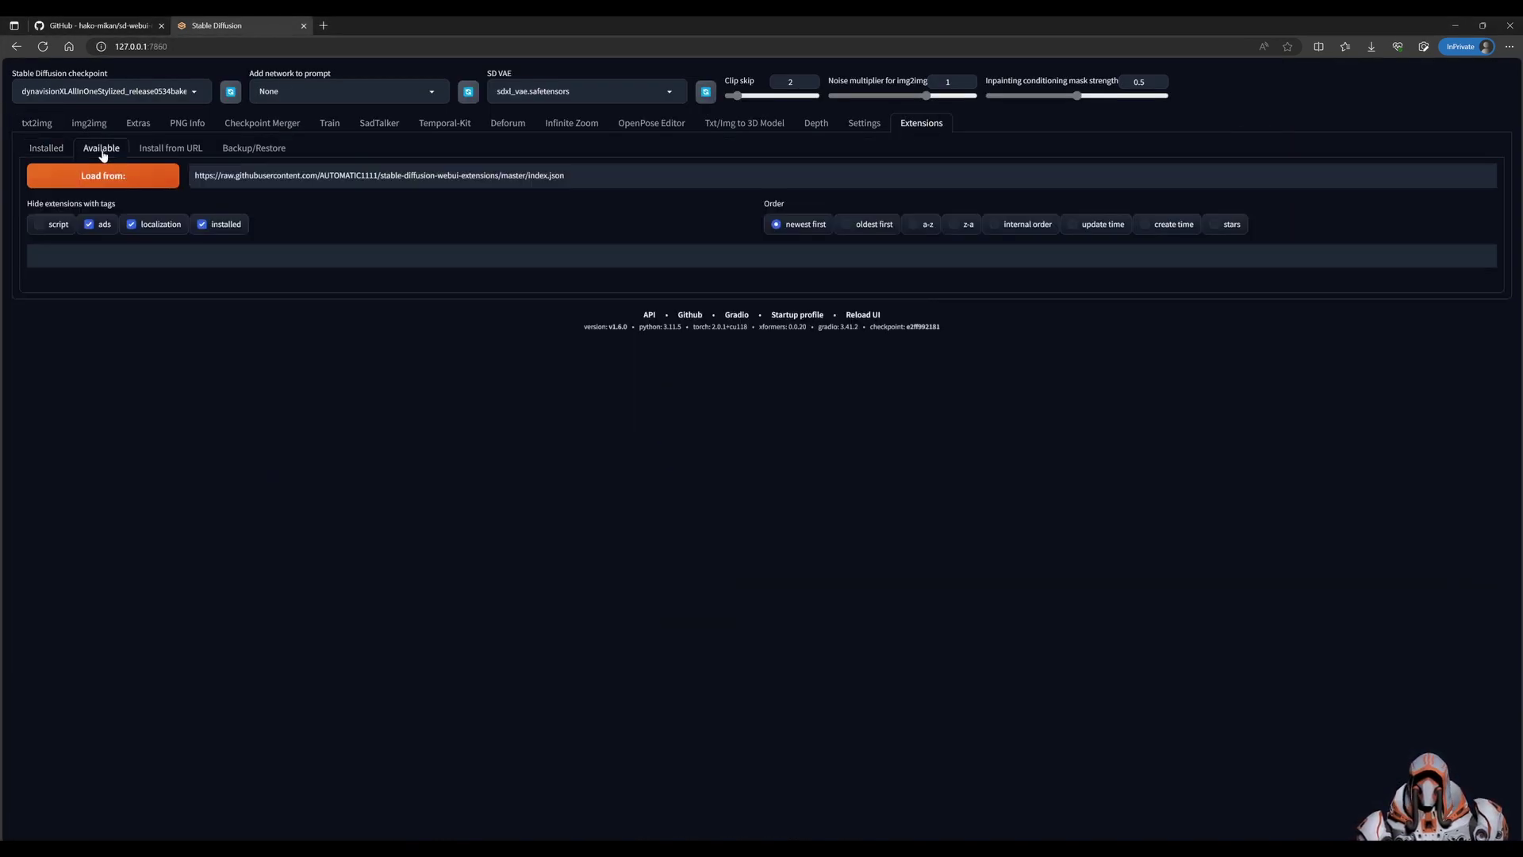
left_click(137, 181)
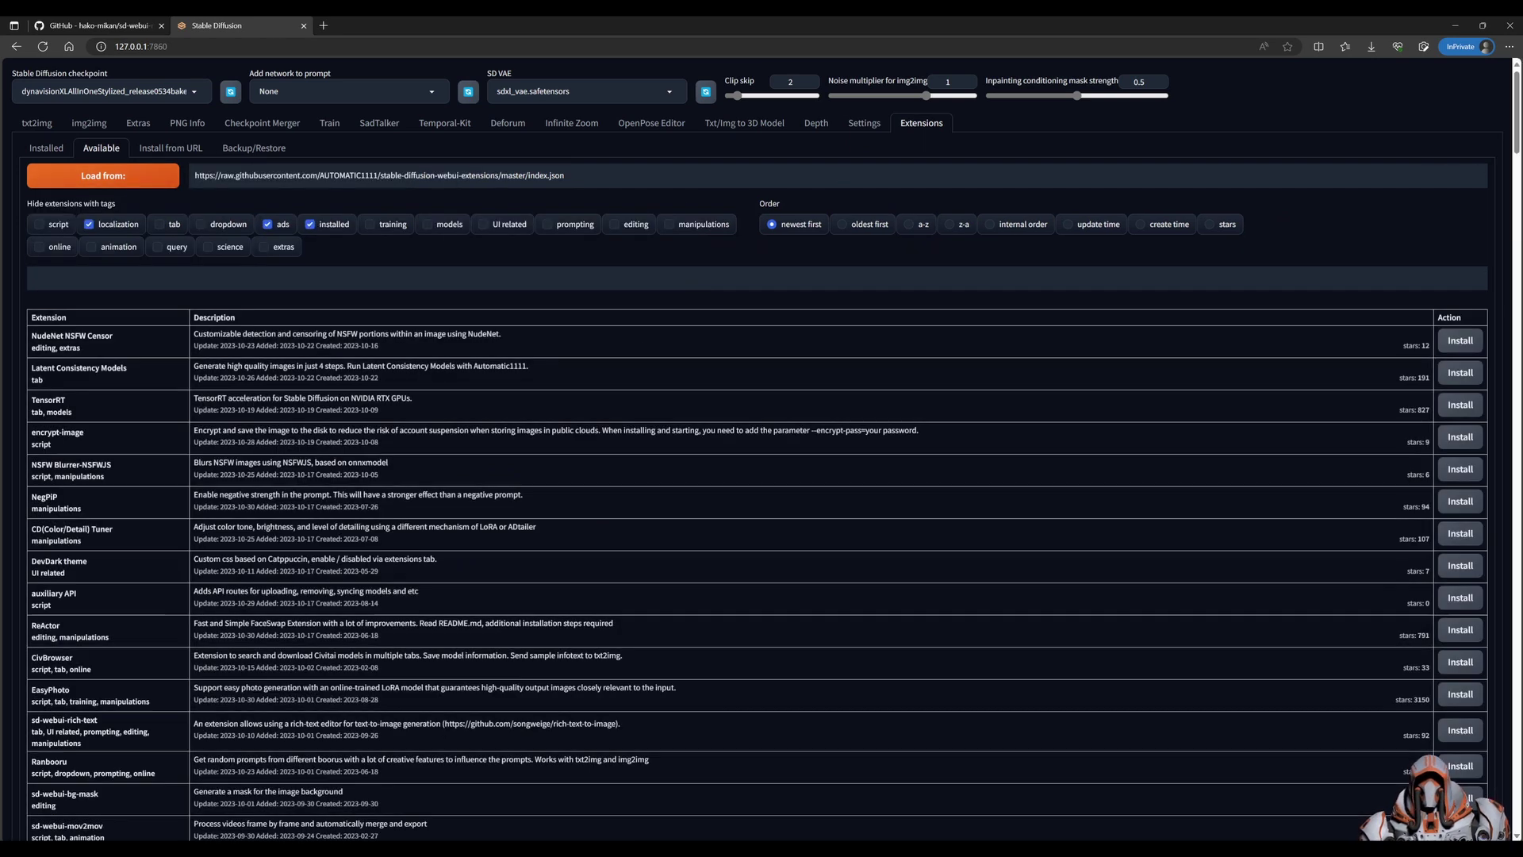
left_click(309, 229)
left_click(34, 278)
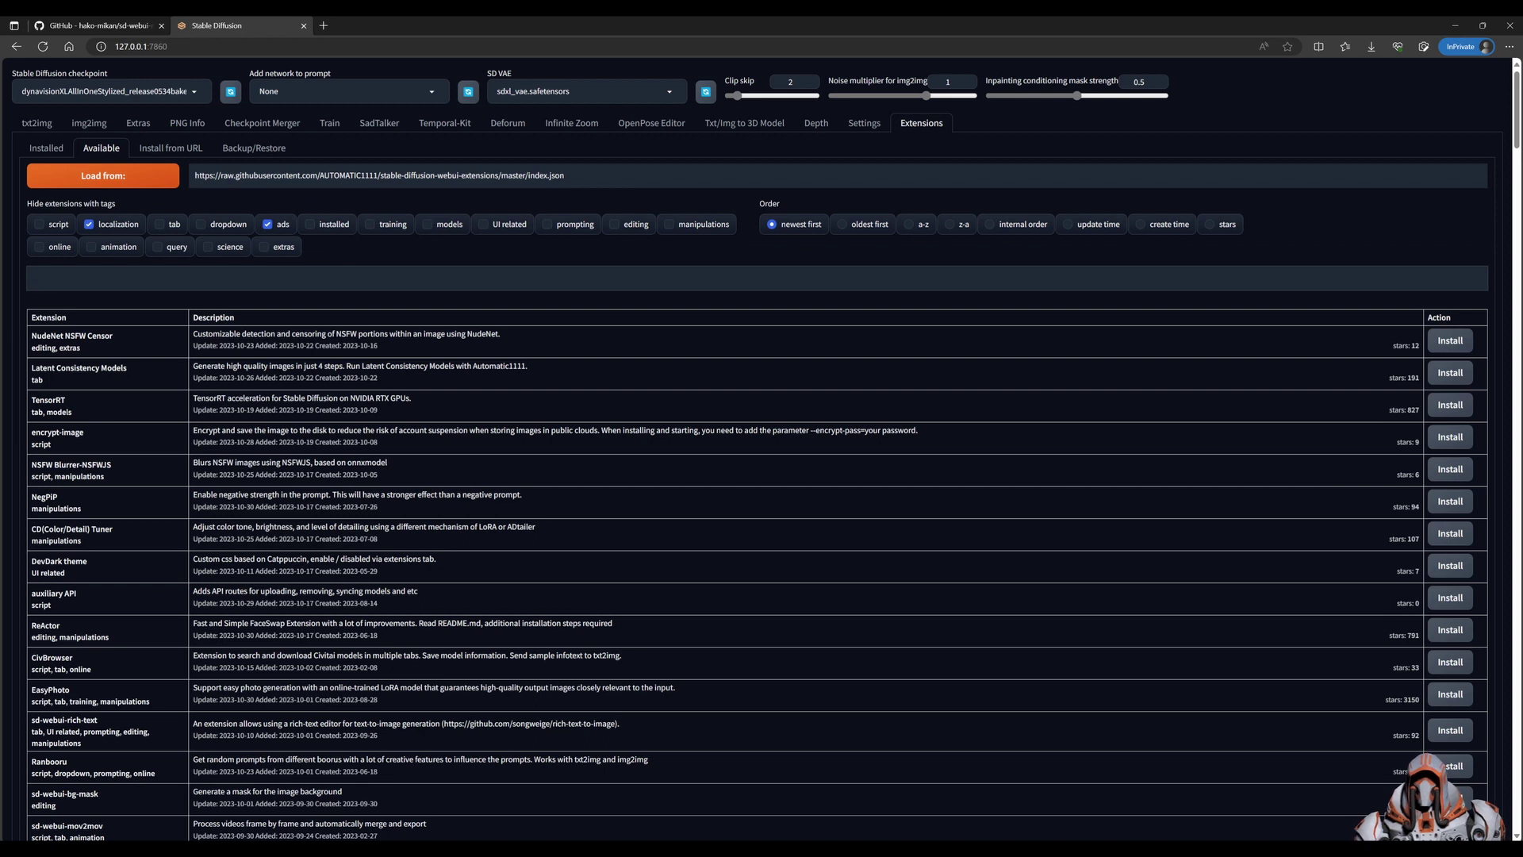
type("regional")
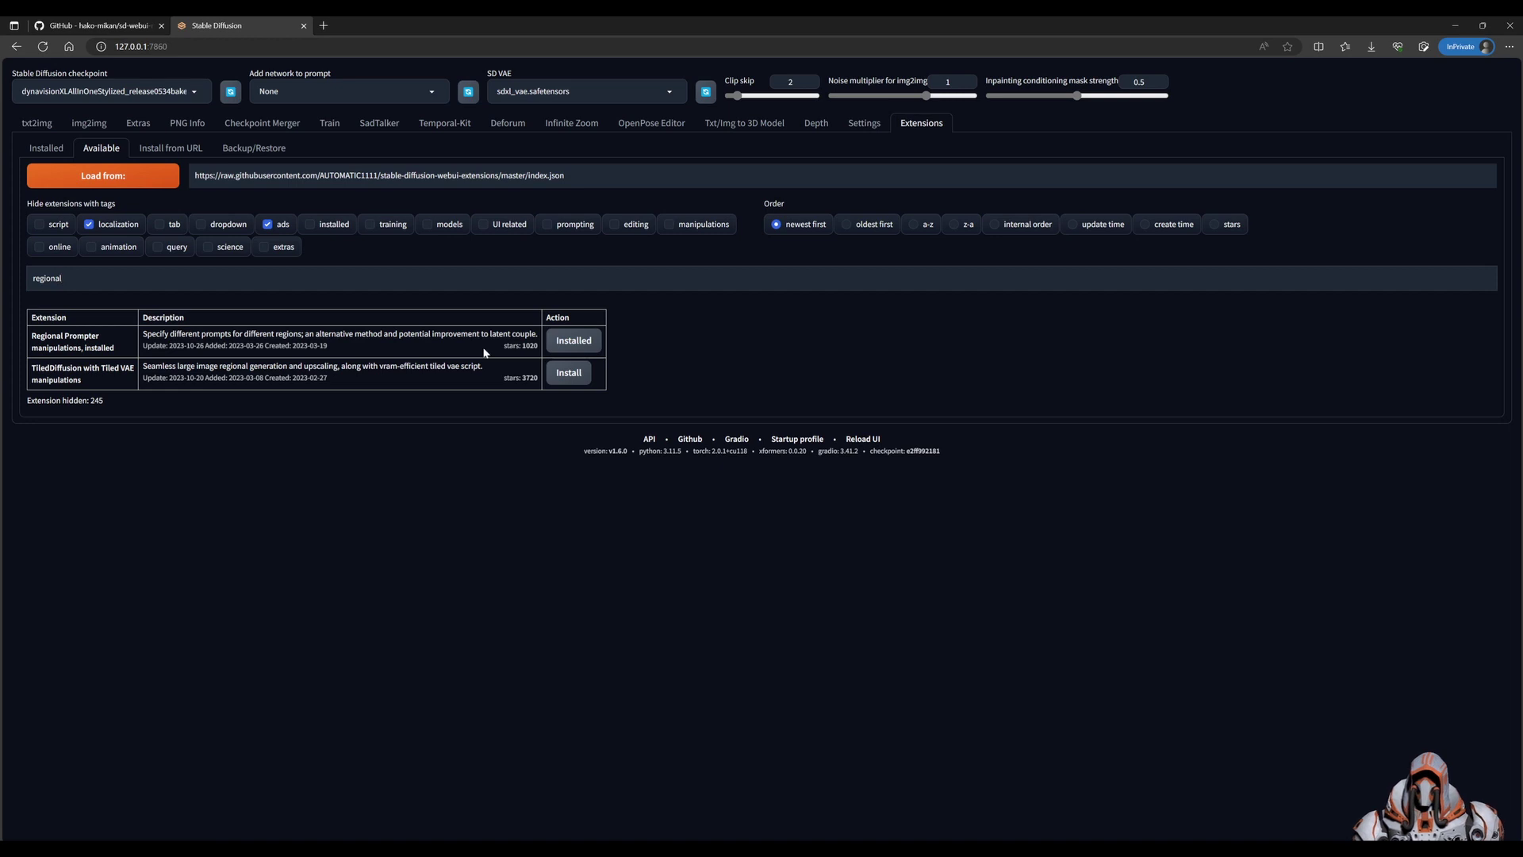
left_click(44, 150)
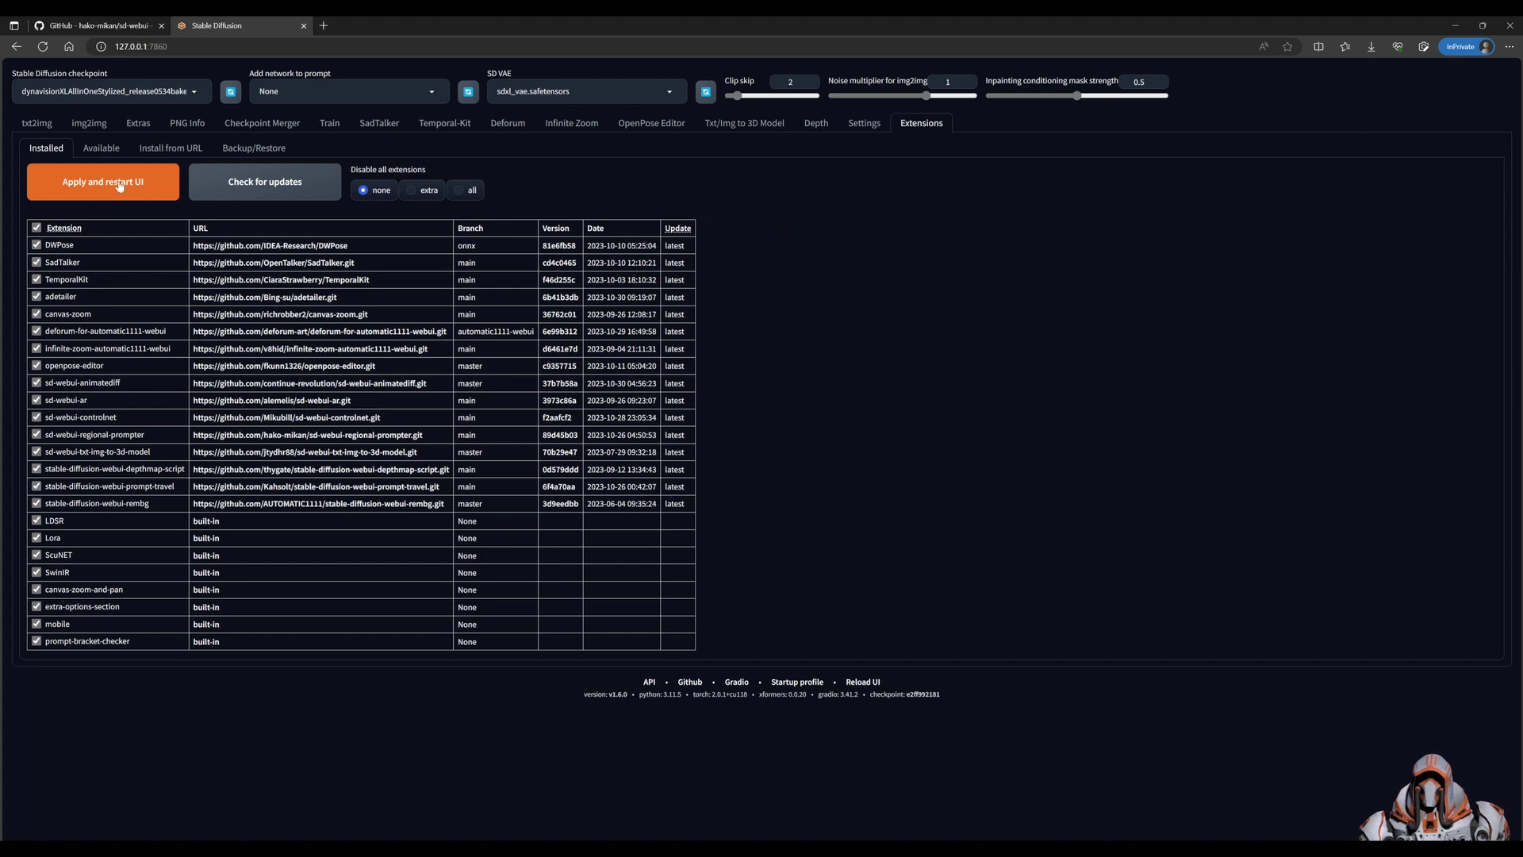
Expand the Regional Prompter section on txt2img, then return to its GitHub page
left_click(37, 123)
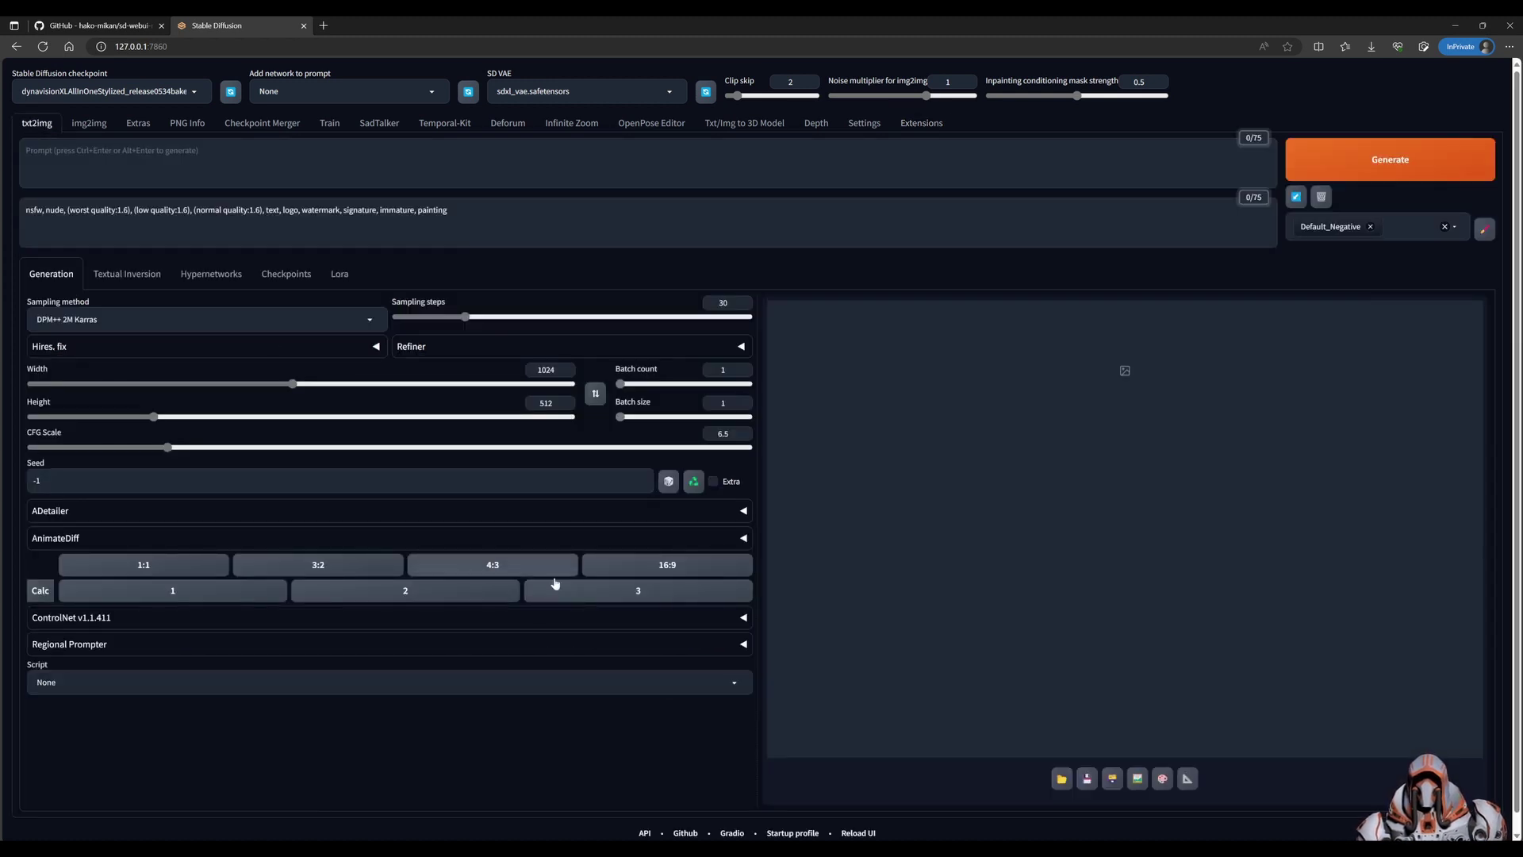
left_click(734, 646)
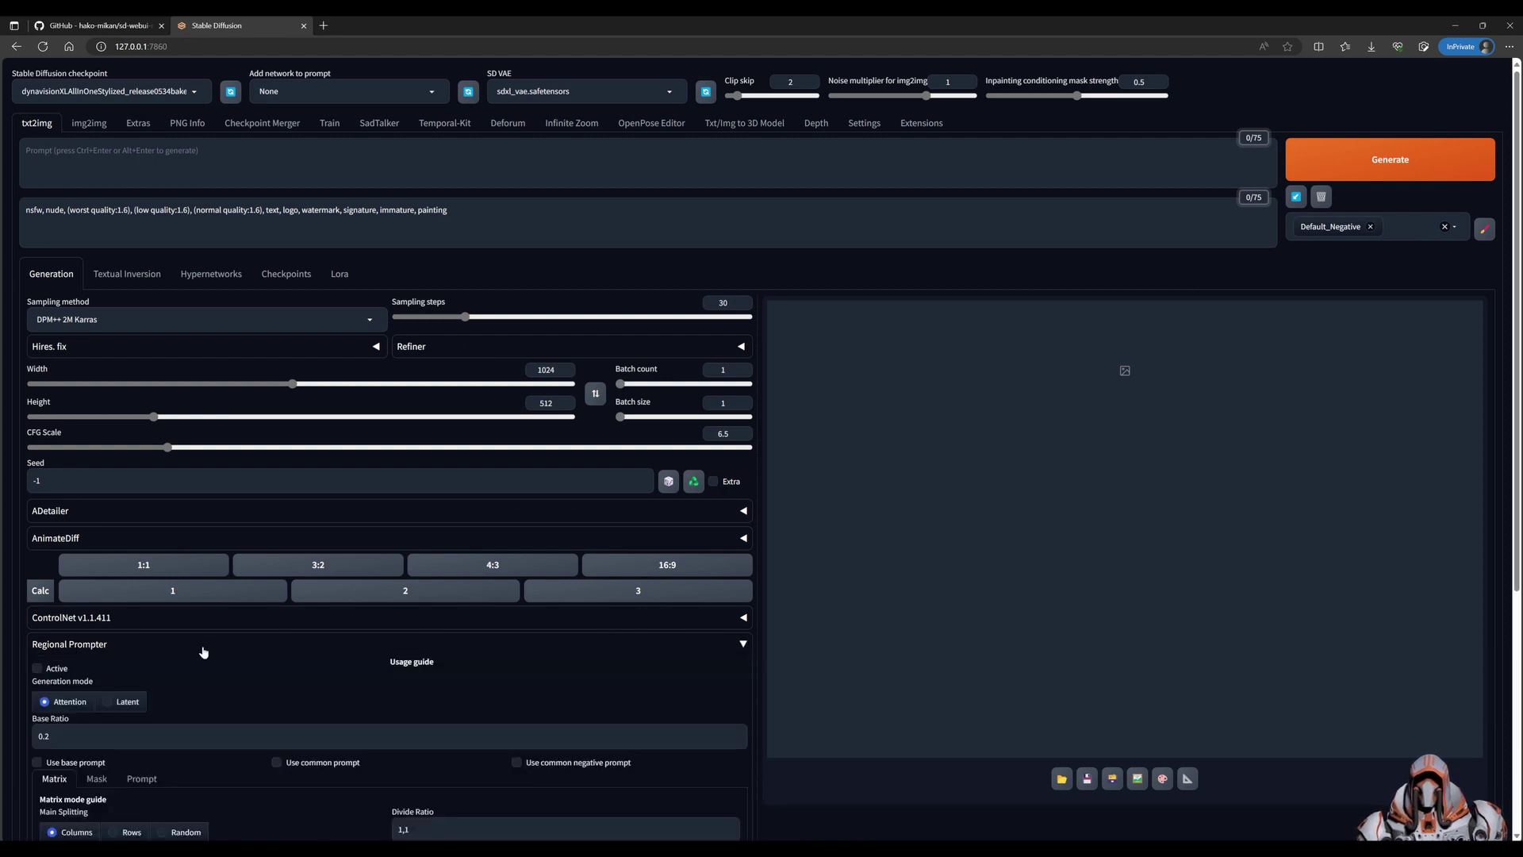
scroll(595, 658, "down", 3)
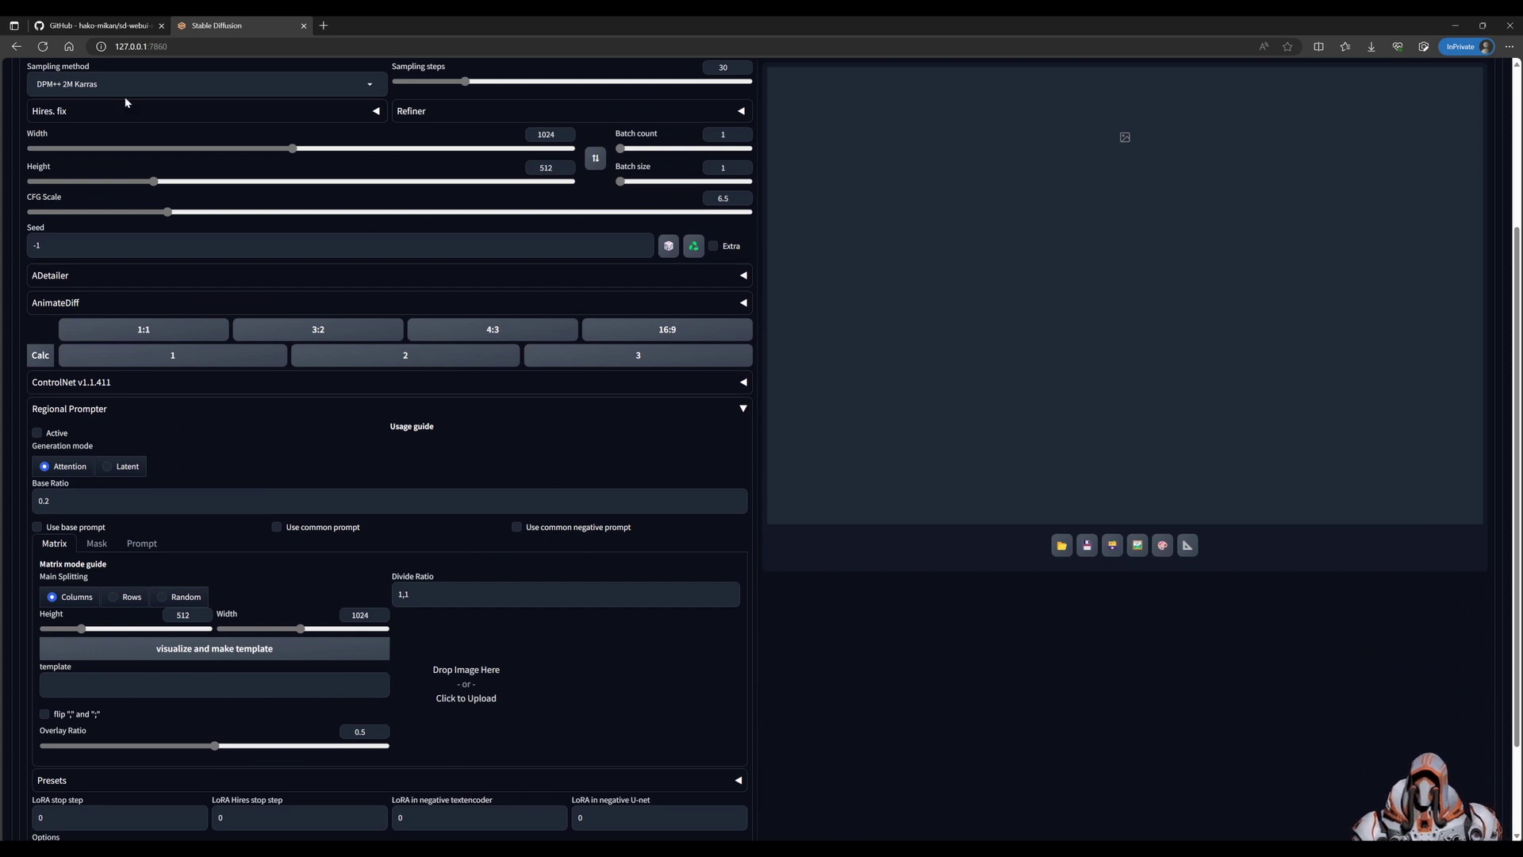
left_click(103, 26)
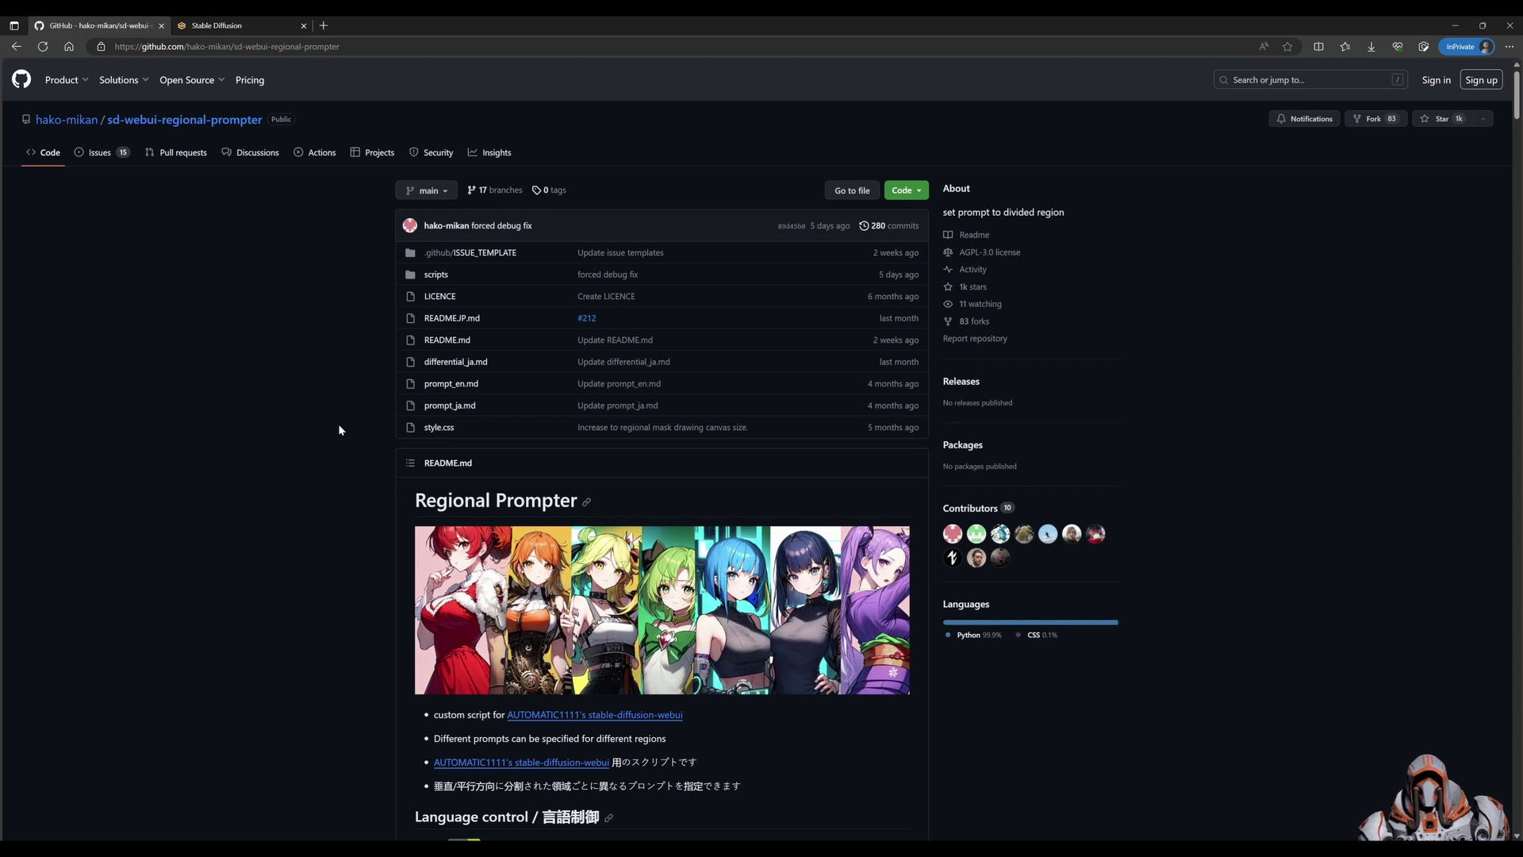
Translate the Regional Prompter README page into English
scroll(333, 460, "down", 2)
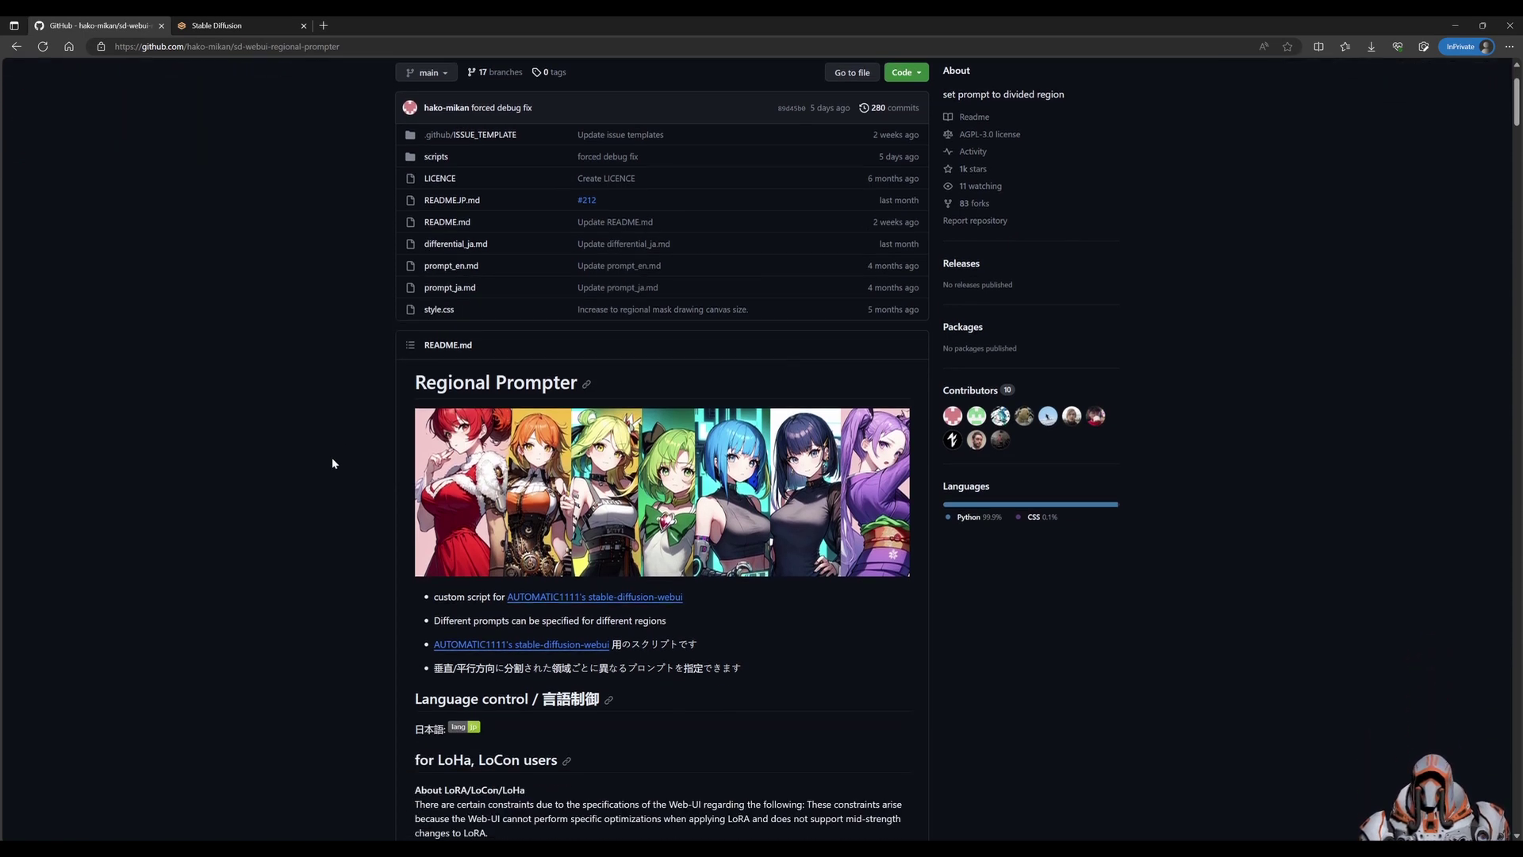
scroll(333, 460, "down", 2)
scroll(332, 460, "up", 2)
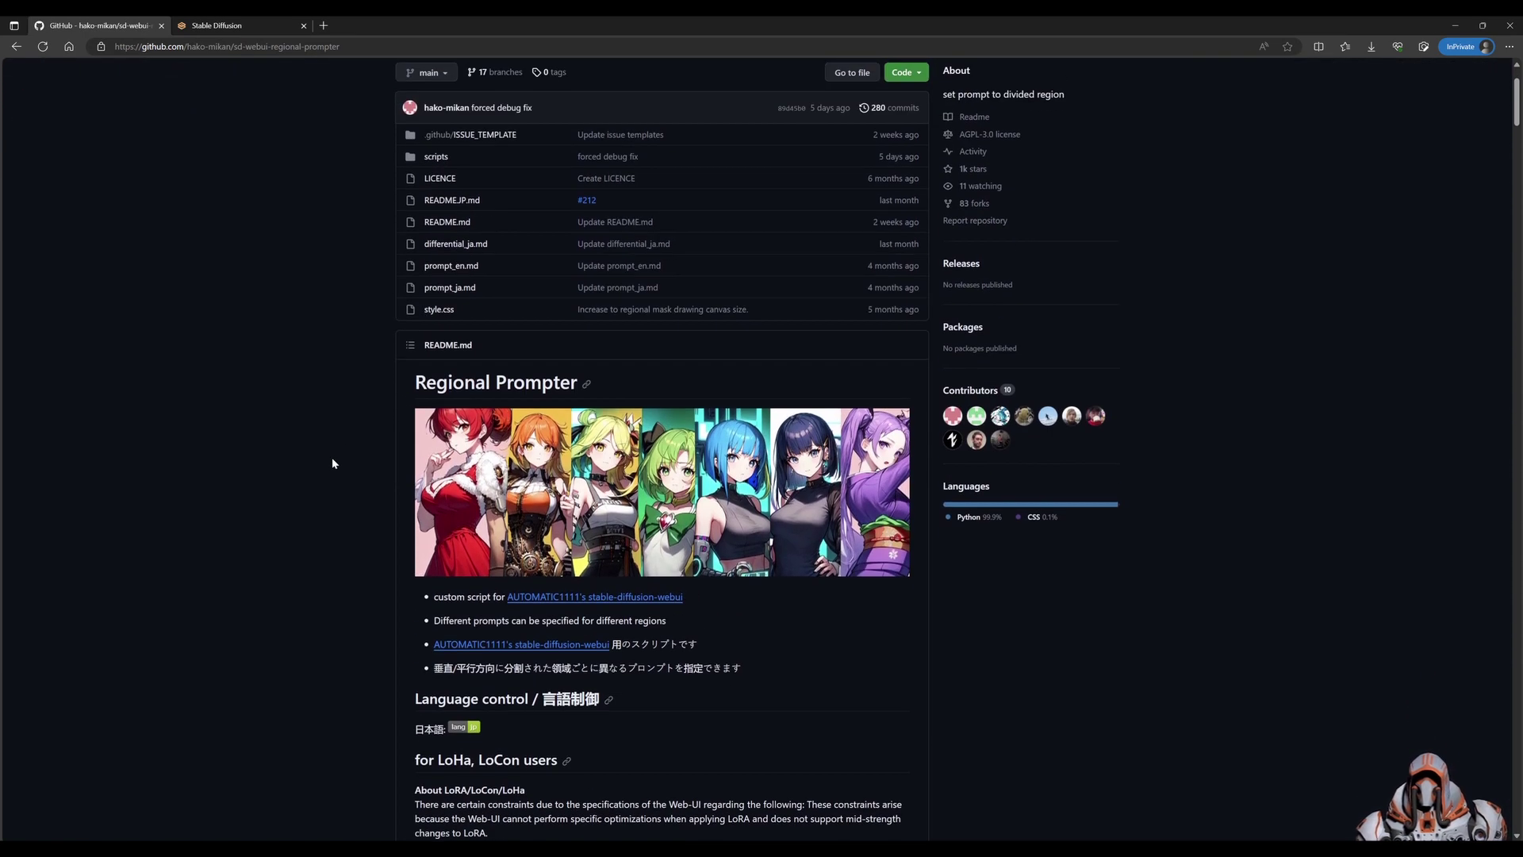
right_click(323, 387)
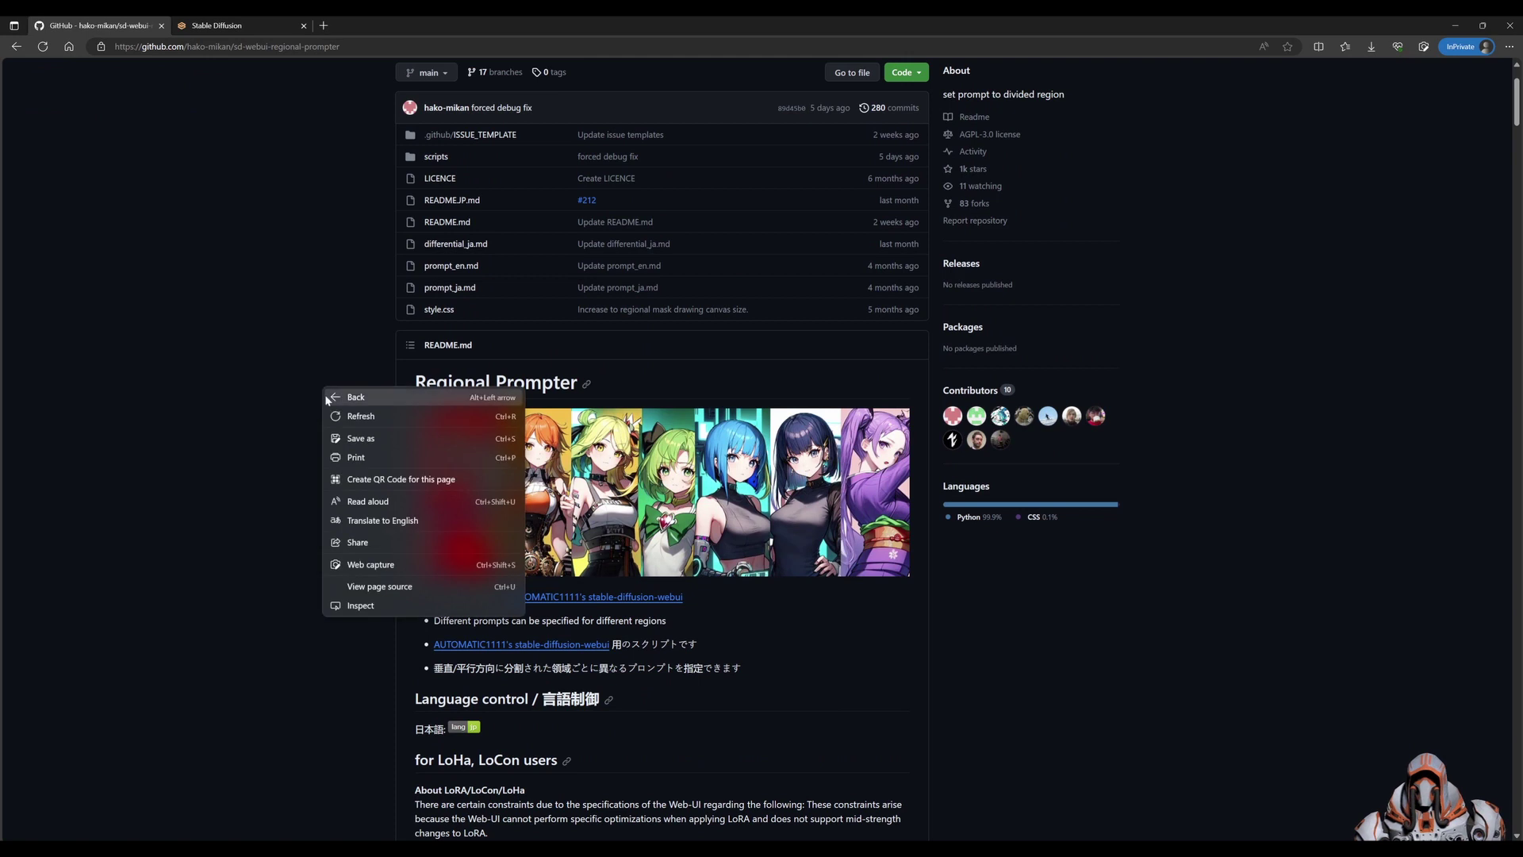
left_click(389, 522)
Scroll to the Usage example: a three-region BREAK prompt, Vertical divide, ratio 1,1,1
scroll(370, 515, "down", 3)
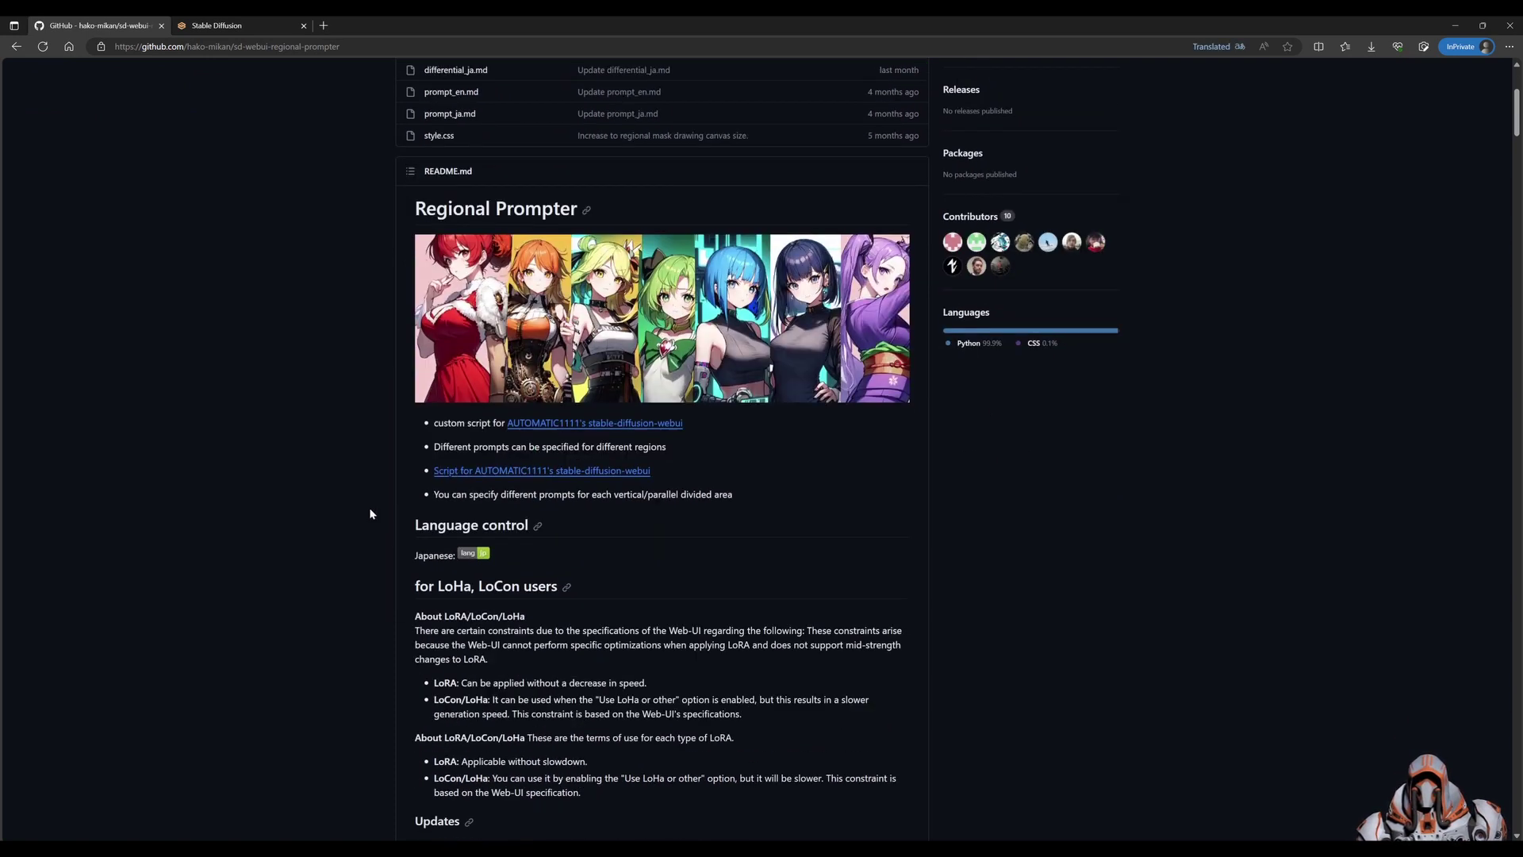
scroll(370, 514, "down", 6)
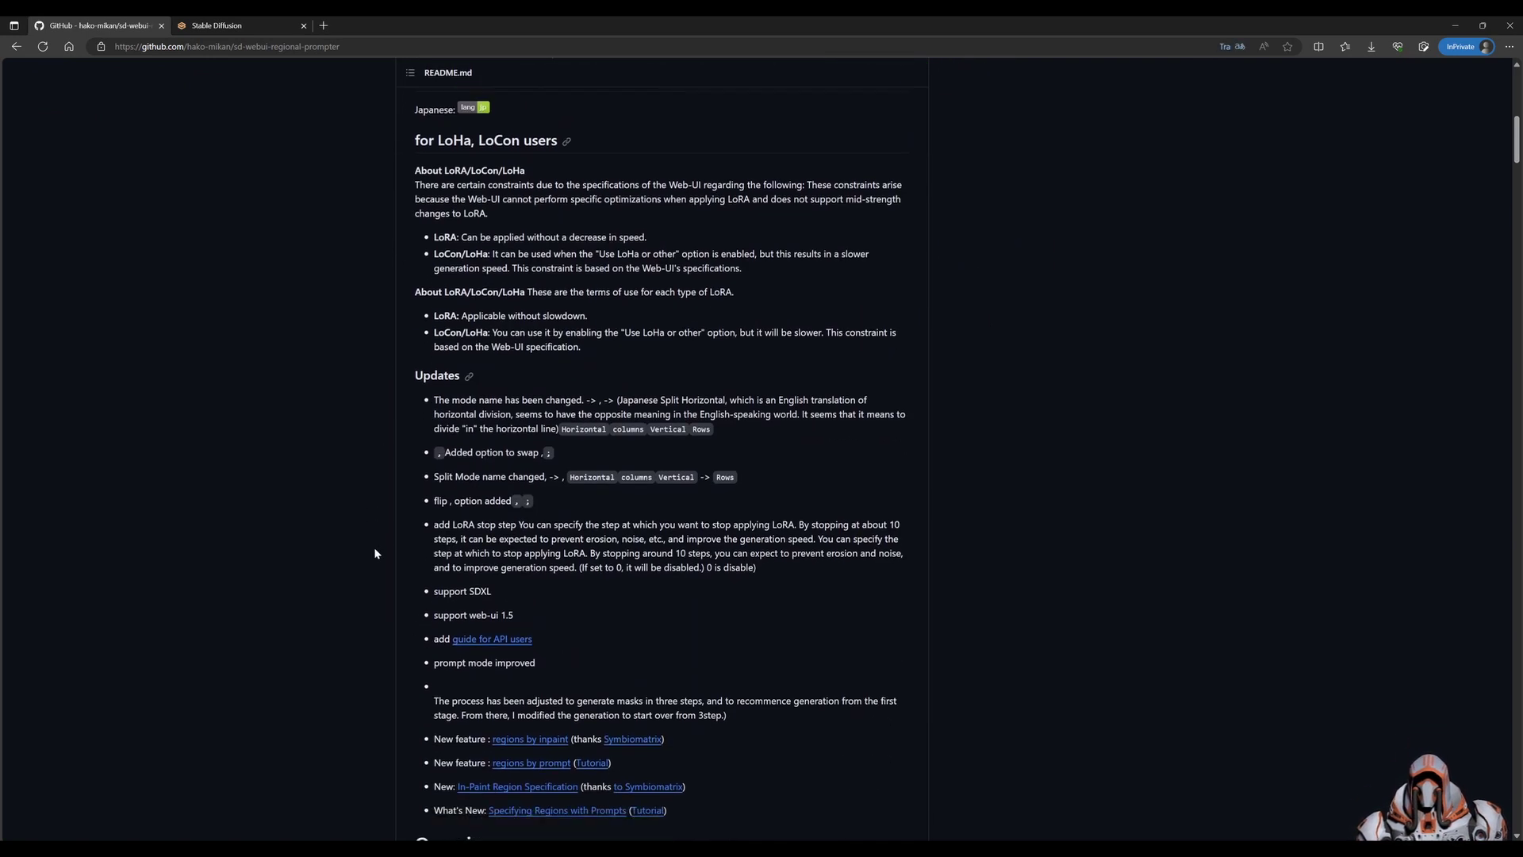
scroll(376, 553, "down", 1)
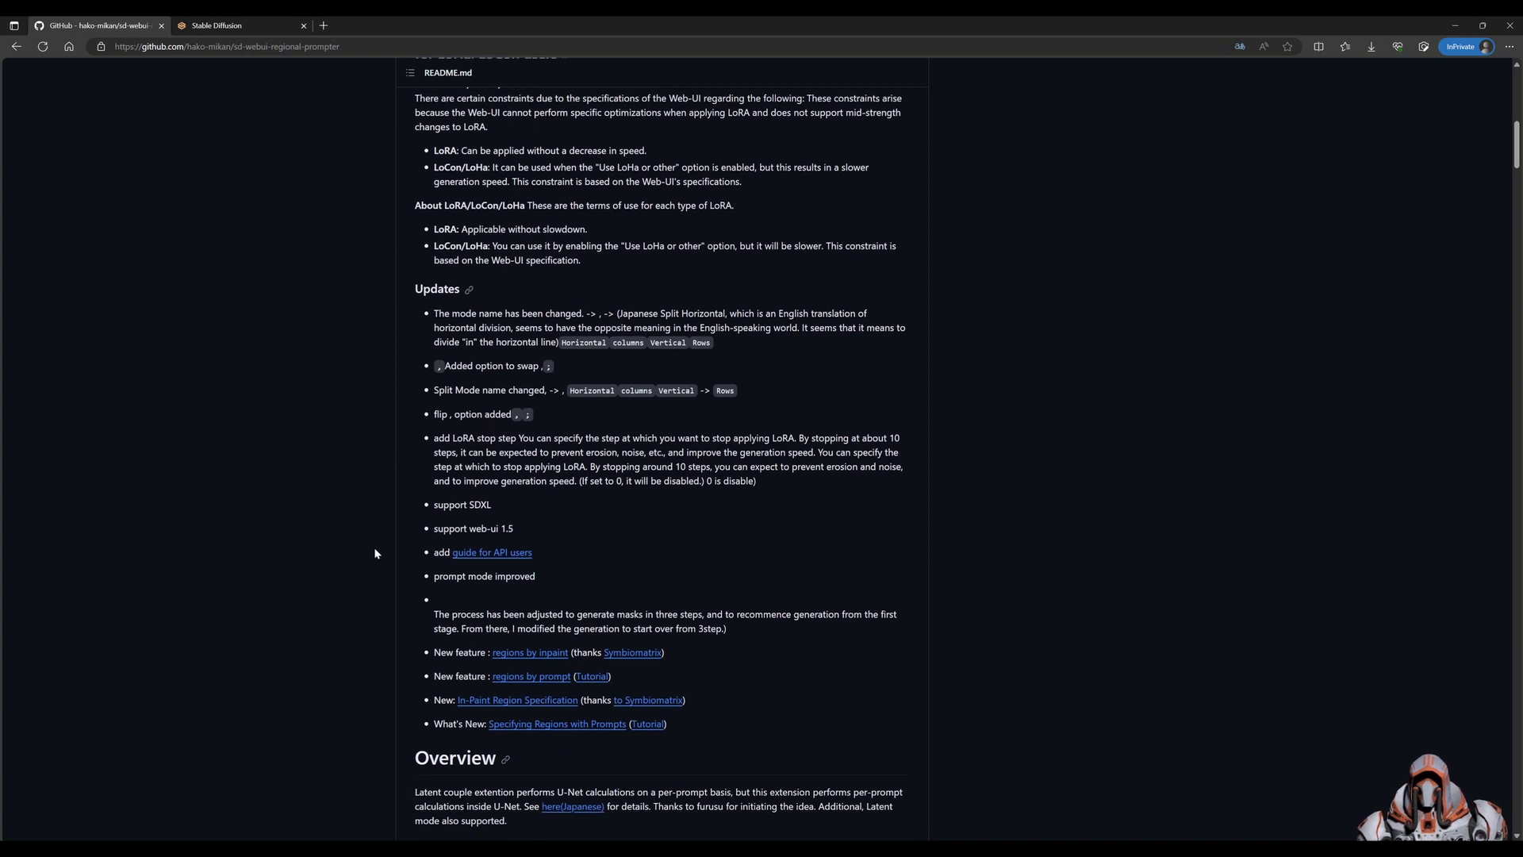
scroll(376, 553, "down", 2)
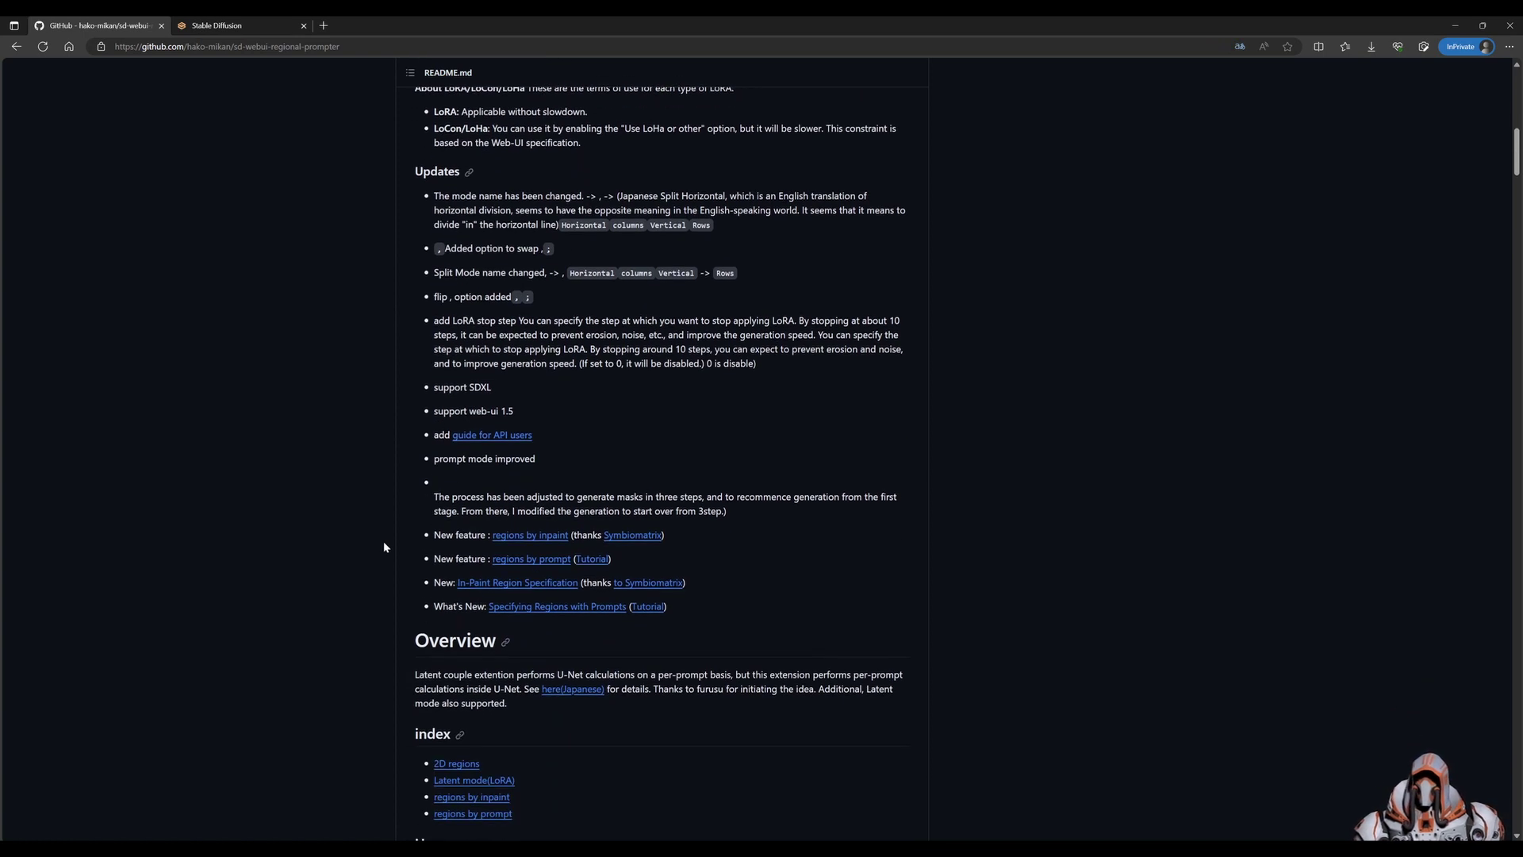
scroll(384, 543, "down", 7)
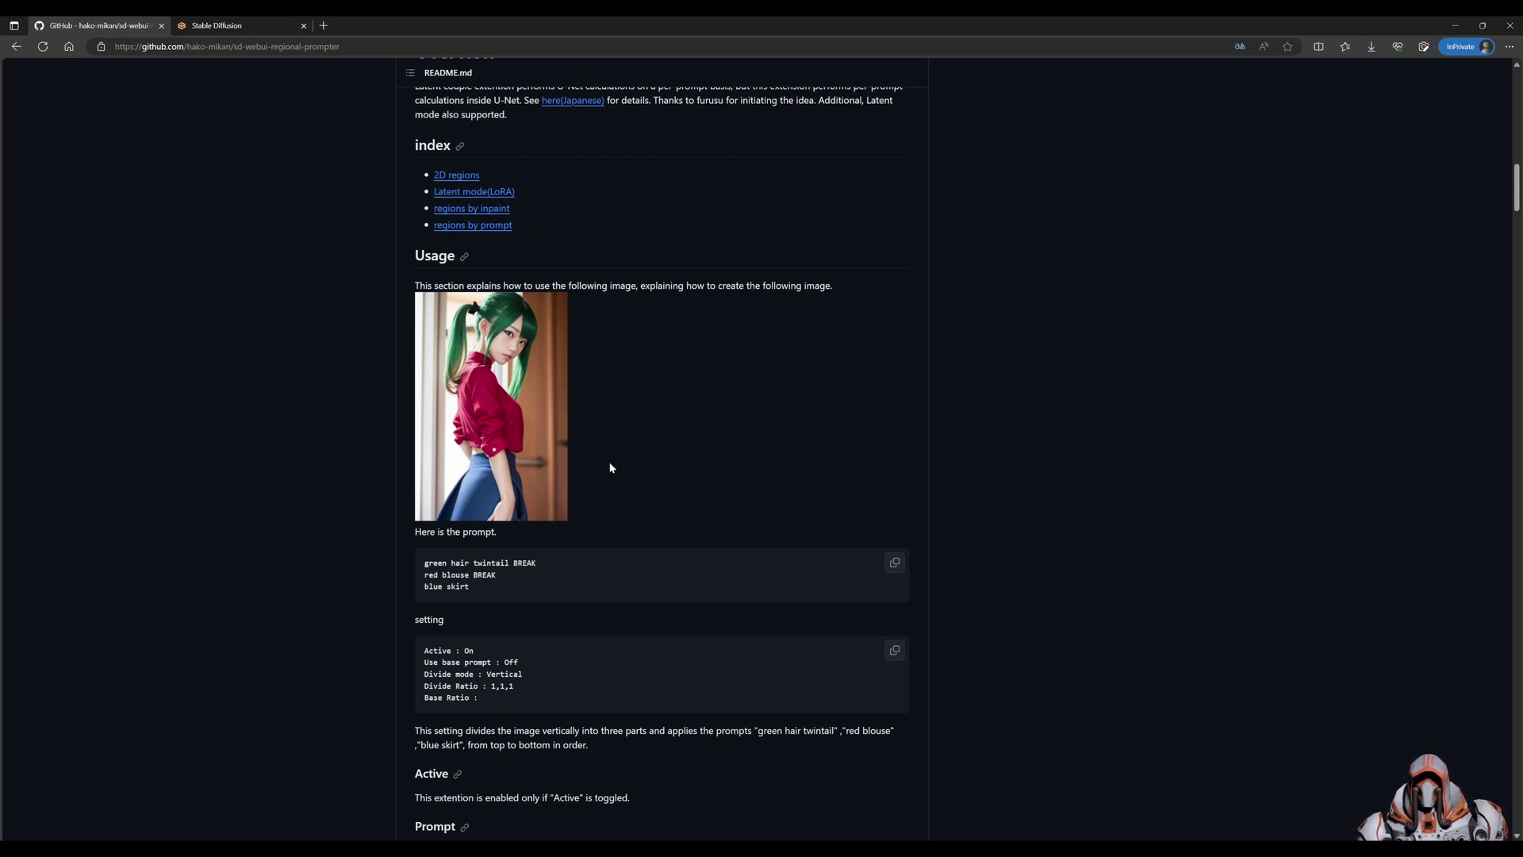
Highlight the example's green twintail hair and red blouse prompt lines, then return to WebUI
left_click_drag(422, 565, 472, 587)
left_click(472, 588)
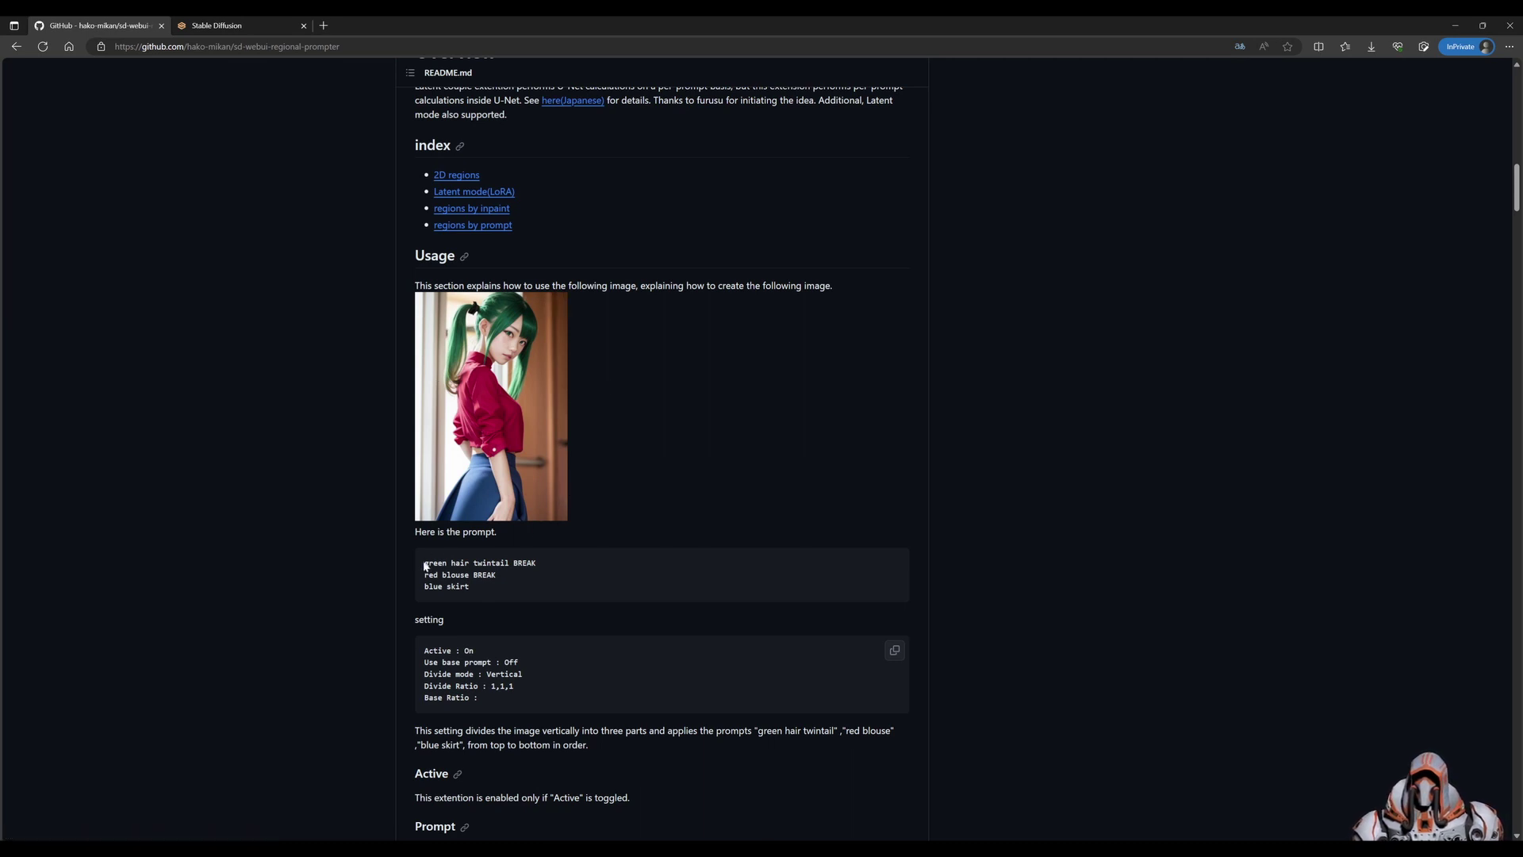
left_click_drag(425, 566, 509, 564)
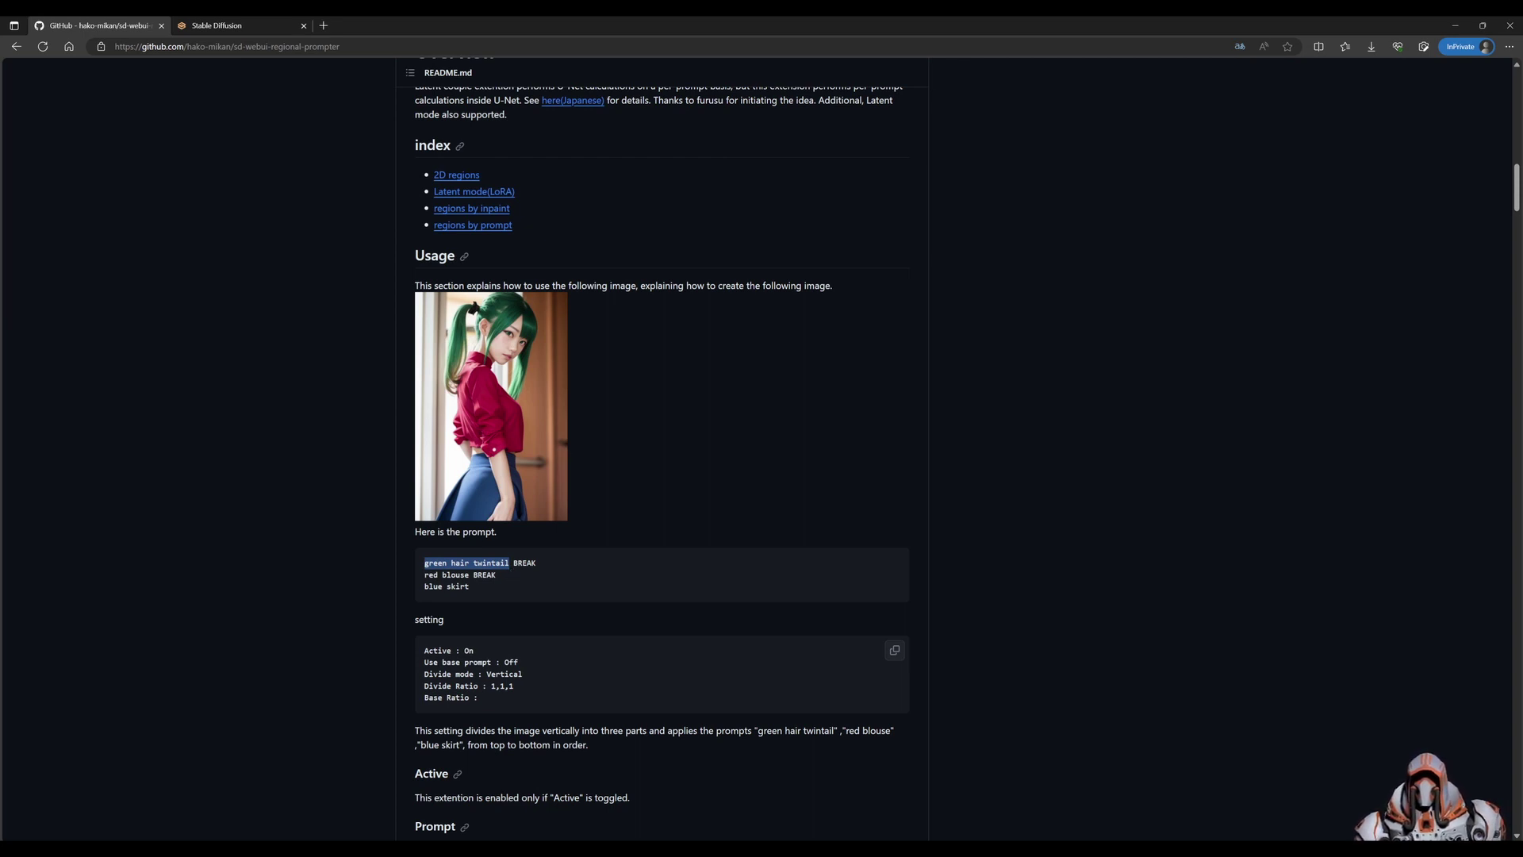
left_click_drag(424, 574, 480, 588)
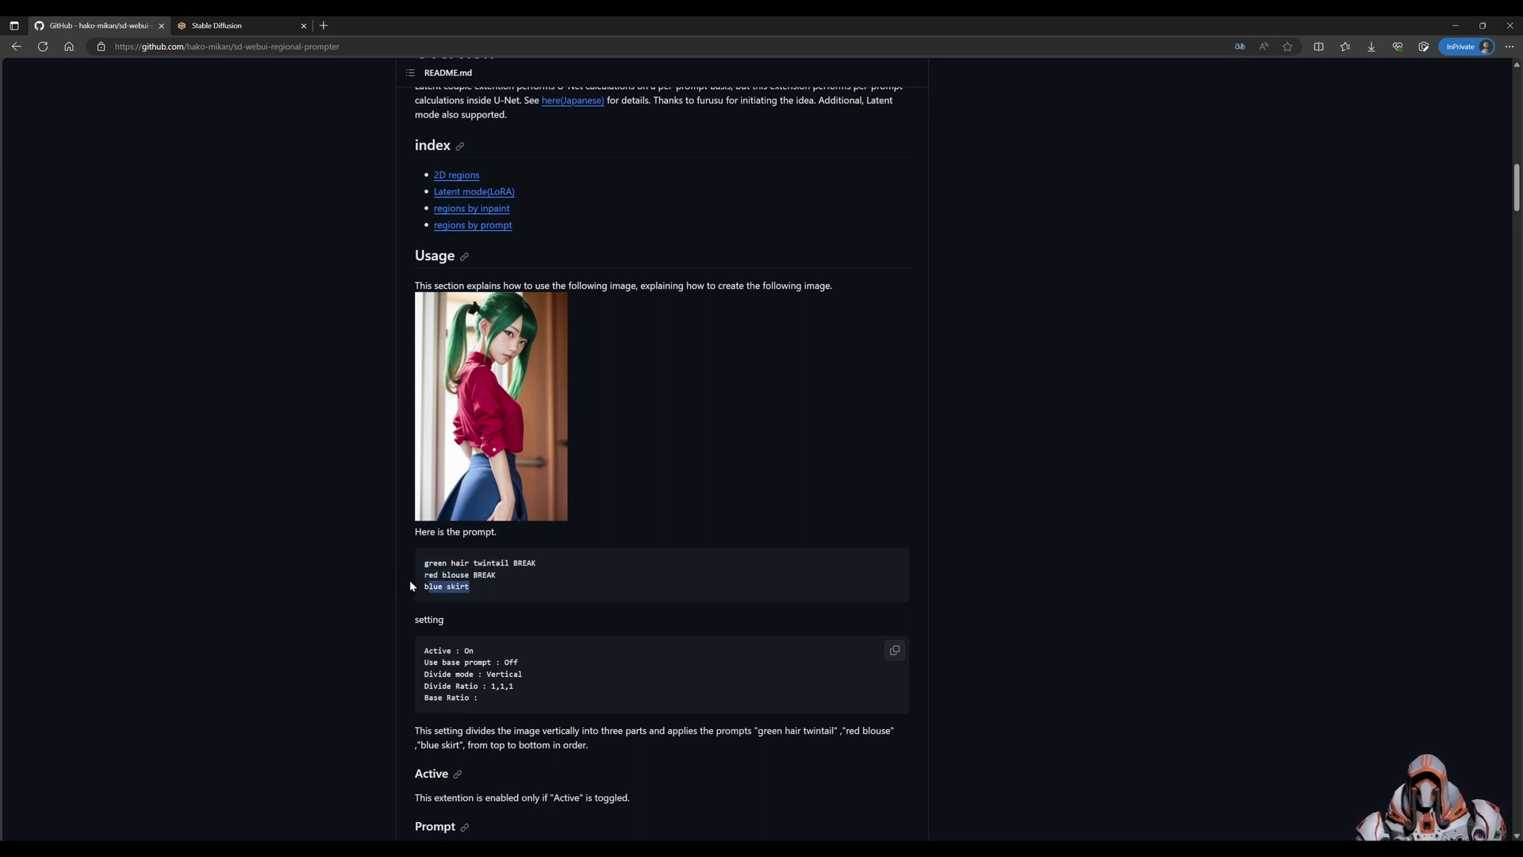
left_click(256, 27)
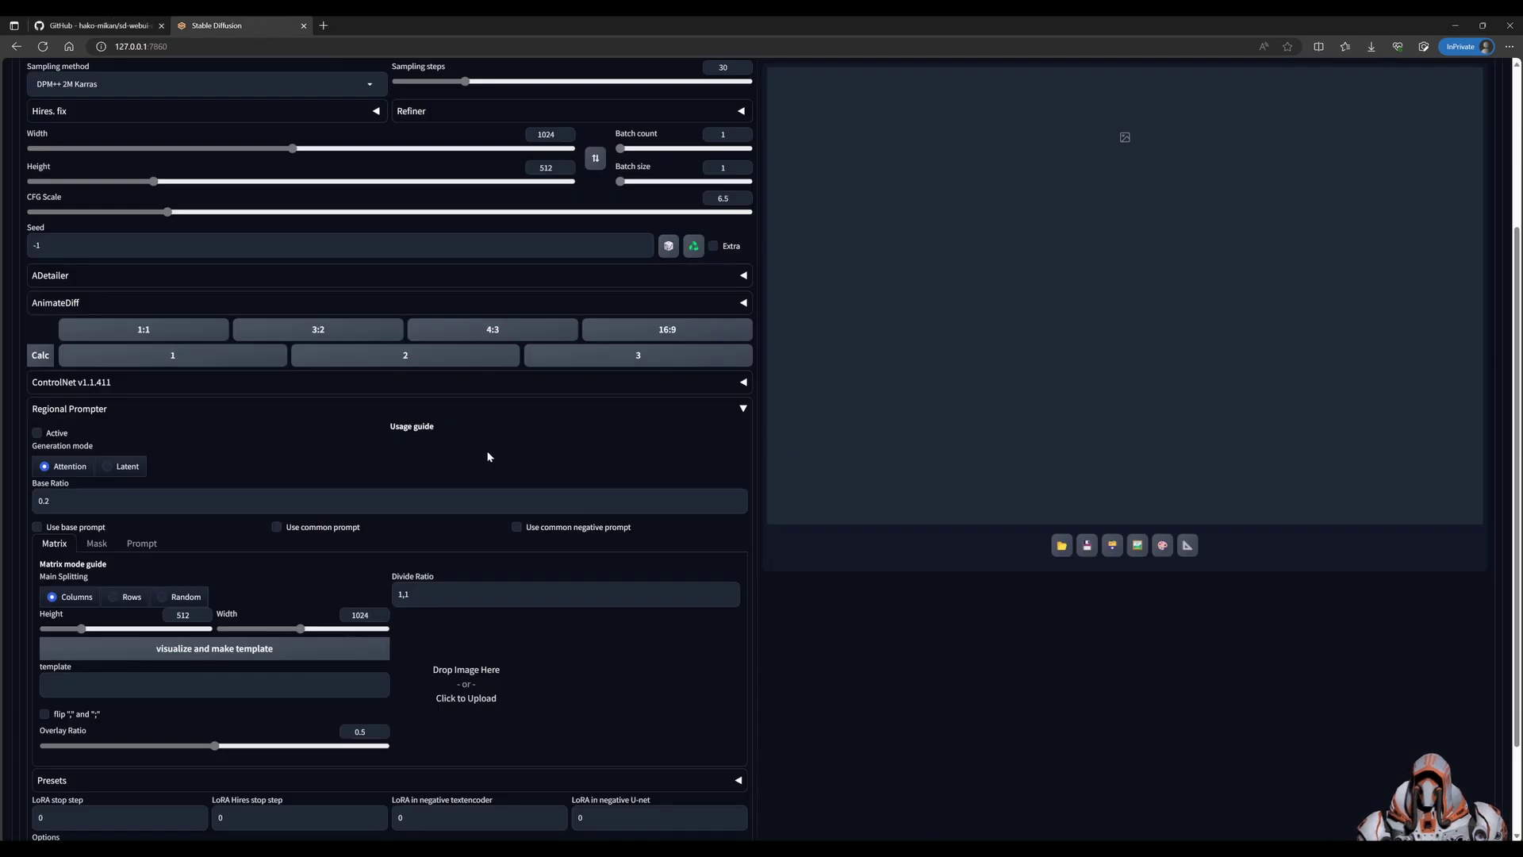
Visualize the Regional Prompter regions and select the generated ADDCOL template text
scroll(488, 457, "down", 3)
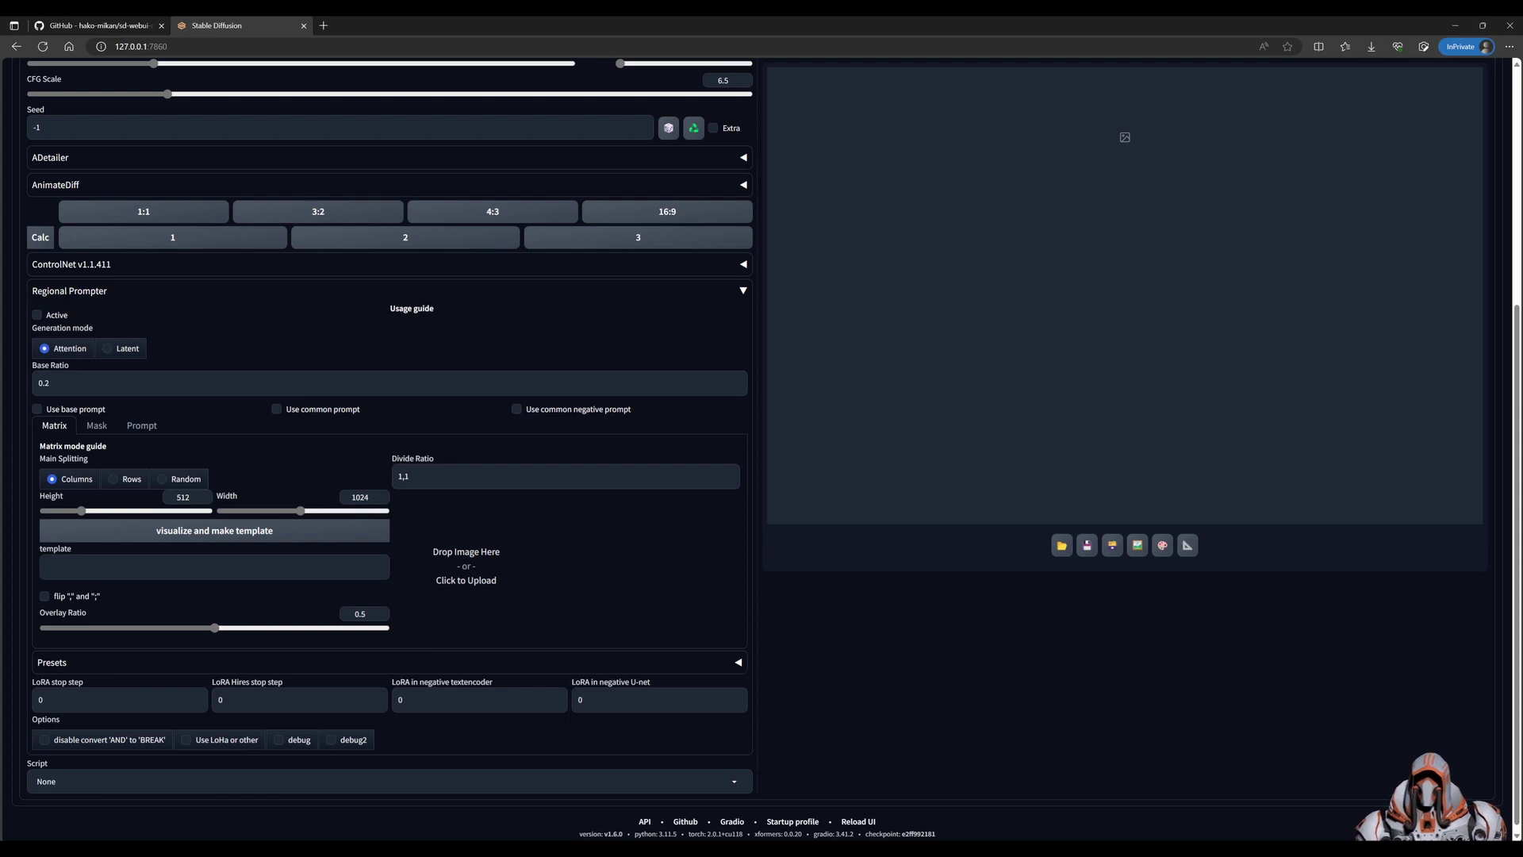
left_click(399, 476)
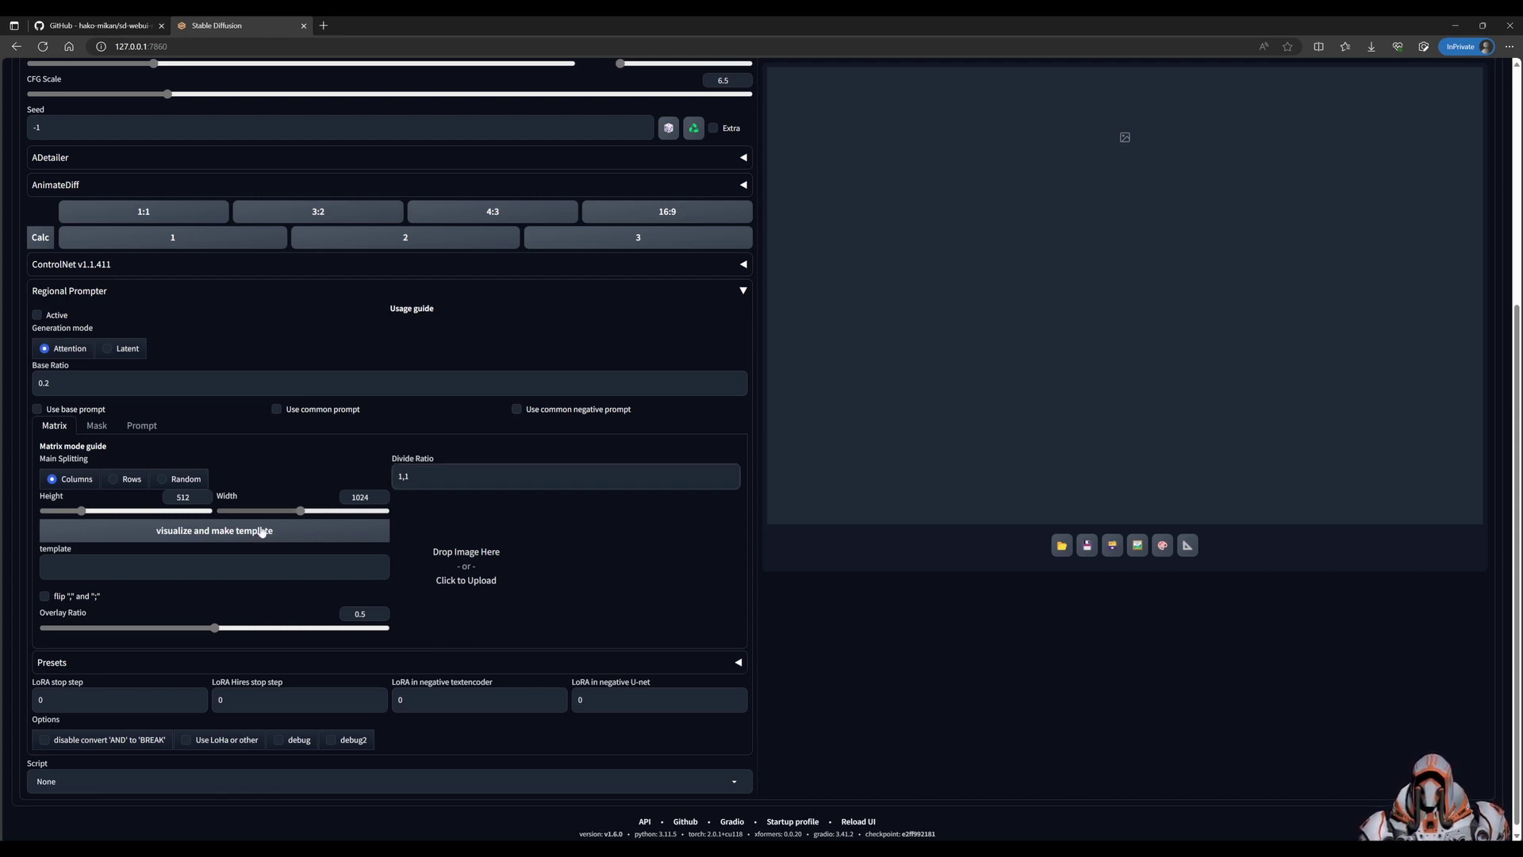
left_click(228, 532)
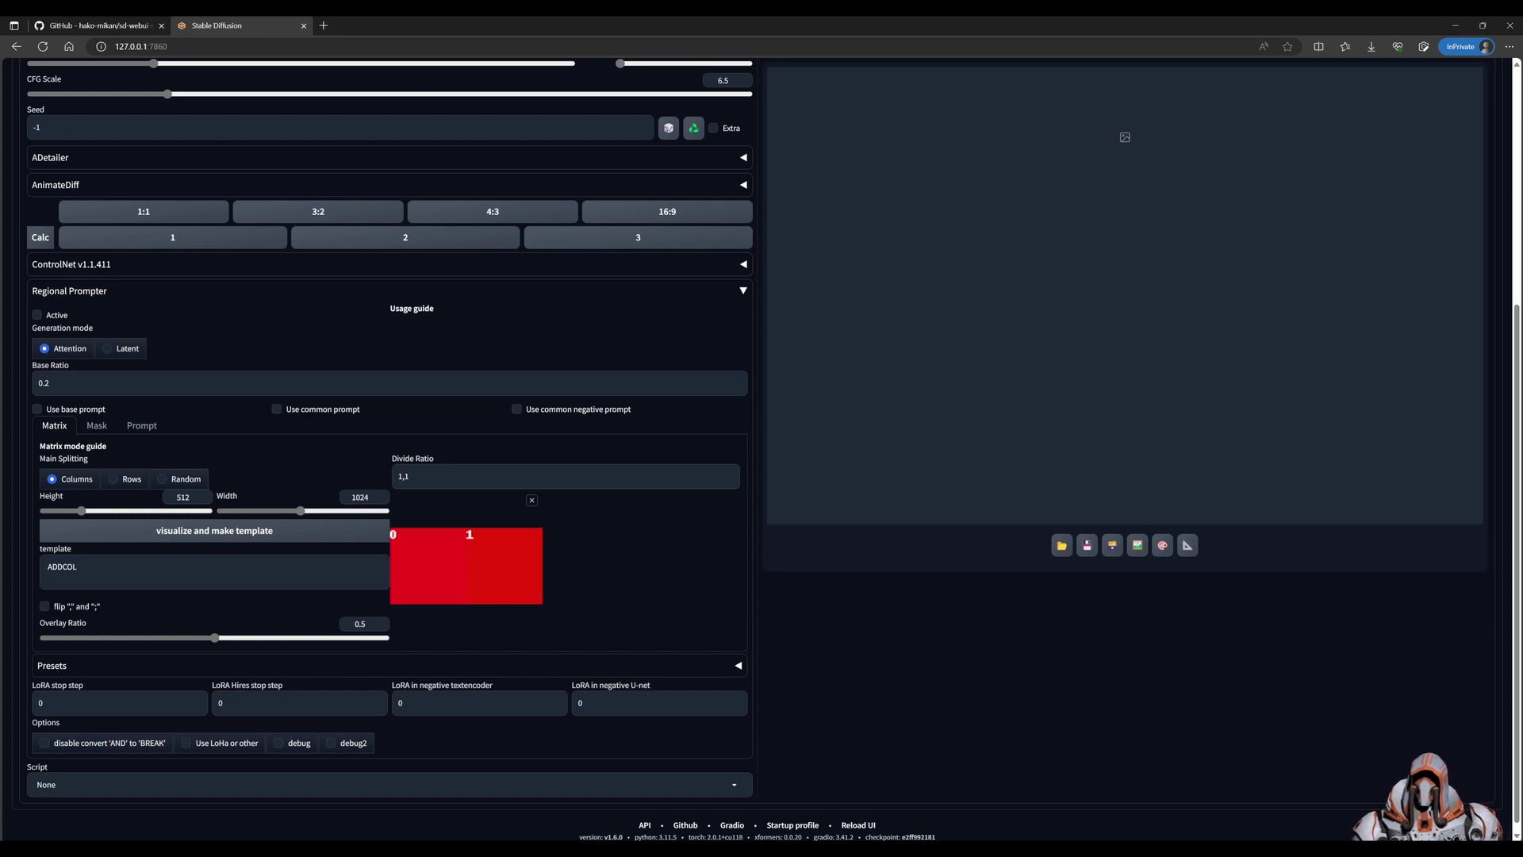
left_click(80, 567)
key("ctrl+a")
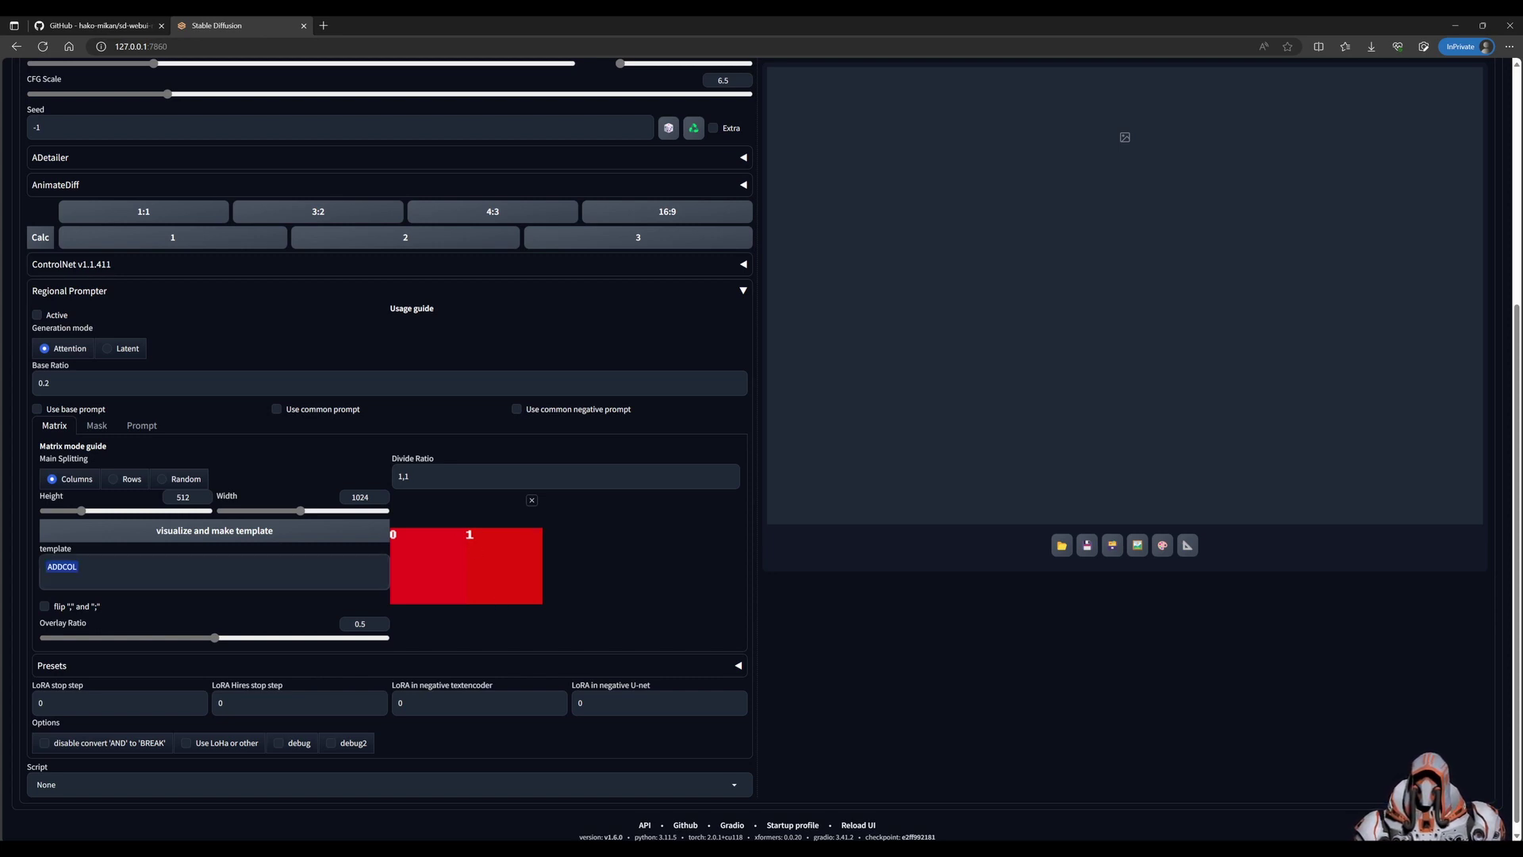
Try Rows splitting and refresh the preview, producing an ADDROW template
left_click(114, 480)
left_click(266, 531)
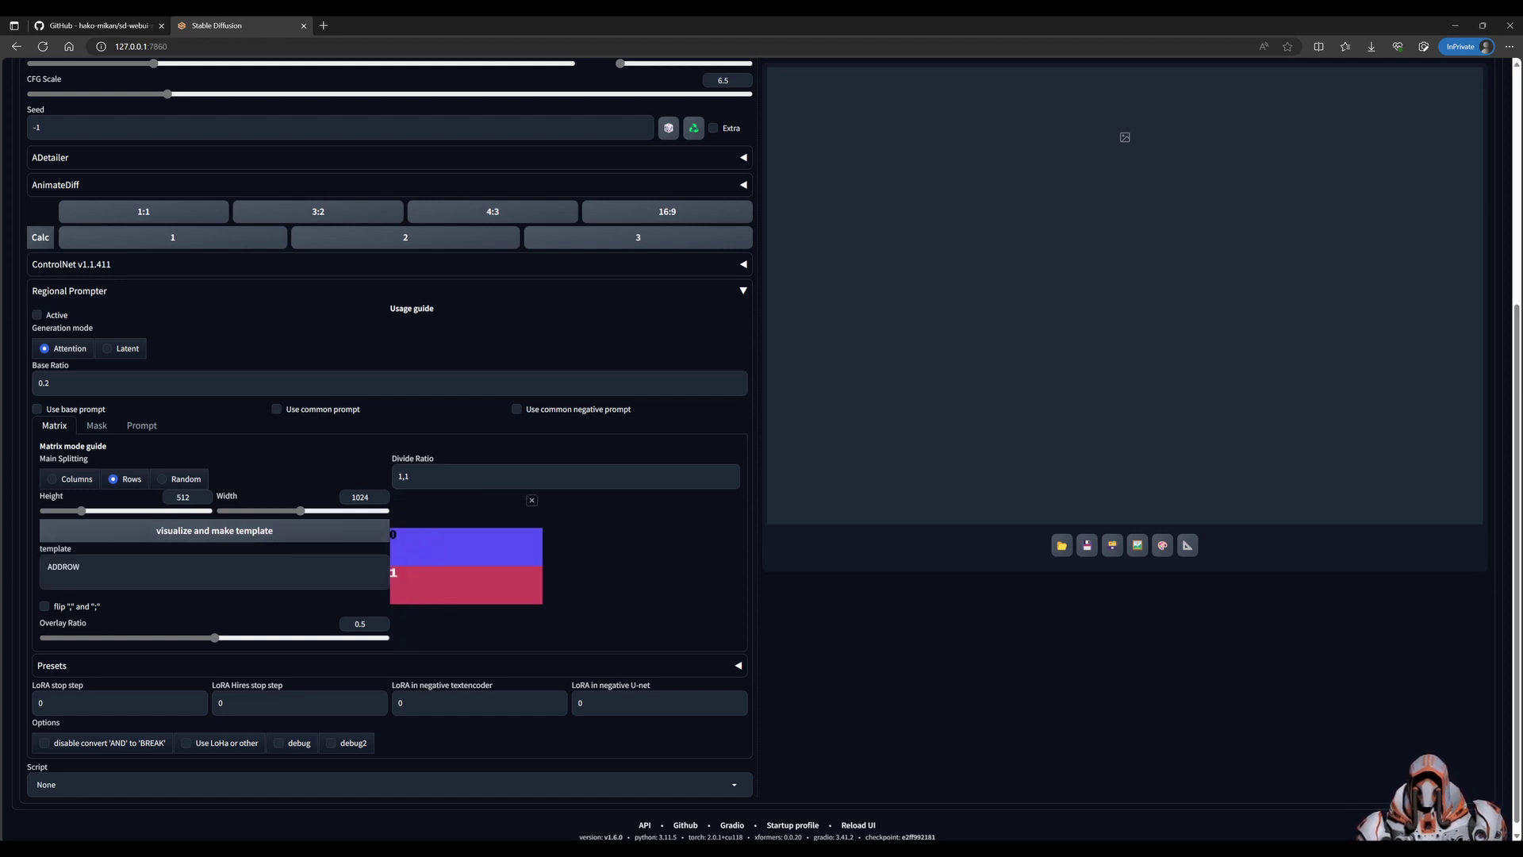
double_click(63, 567)
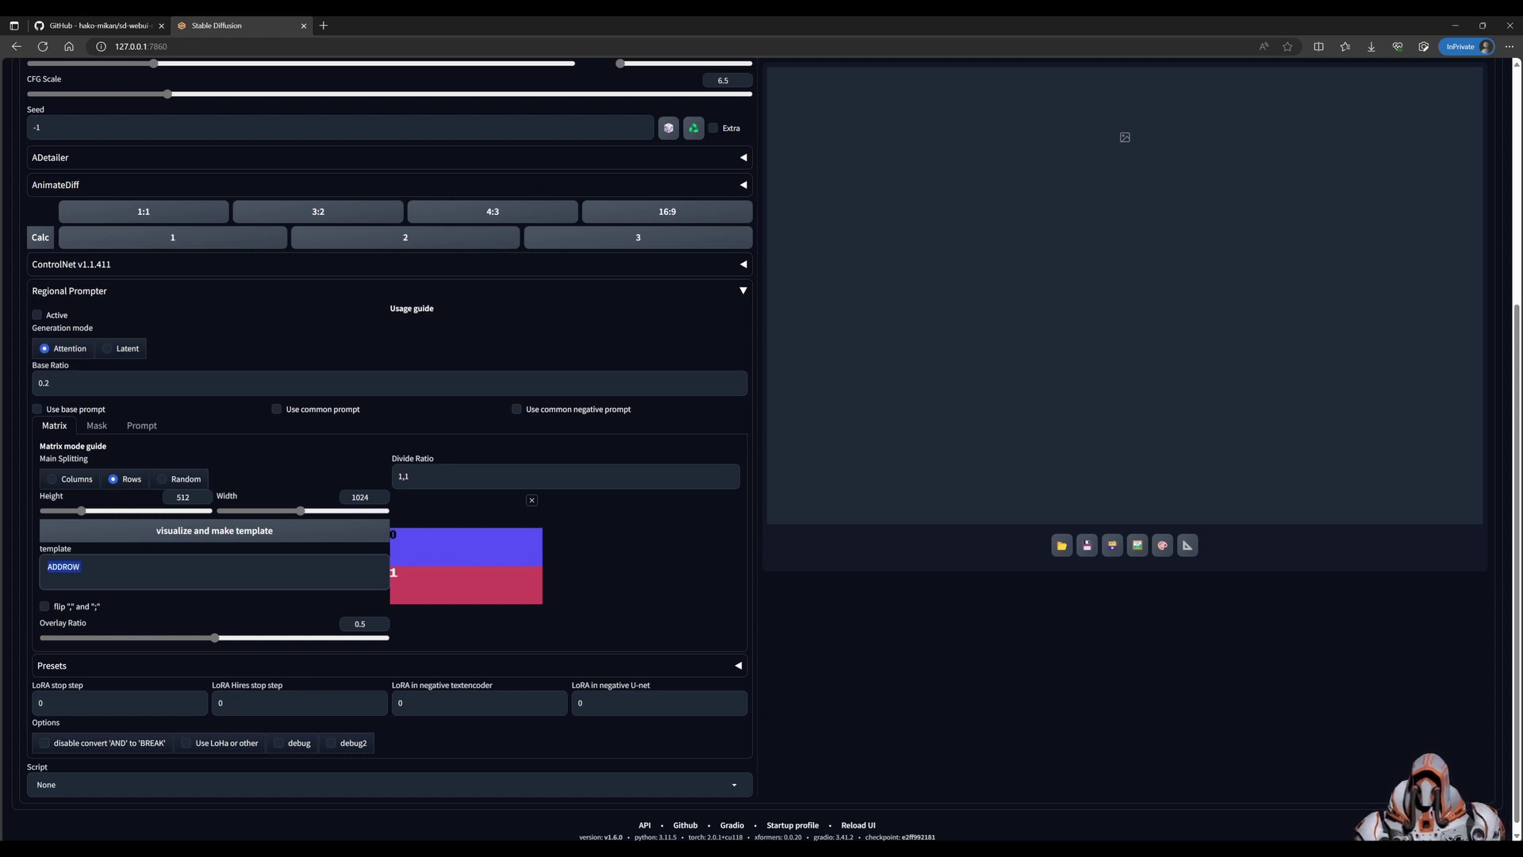
Switch Main Splitting back to Columns and regenerate the ADDCOL template
left_click(52, 480)
left_click(190, 530)
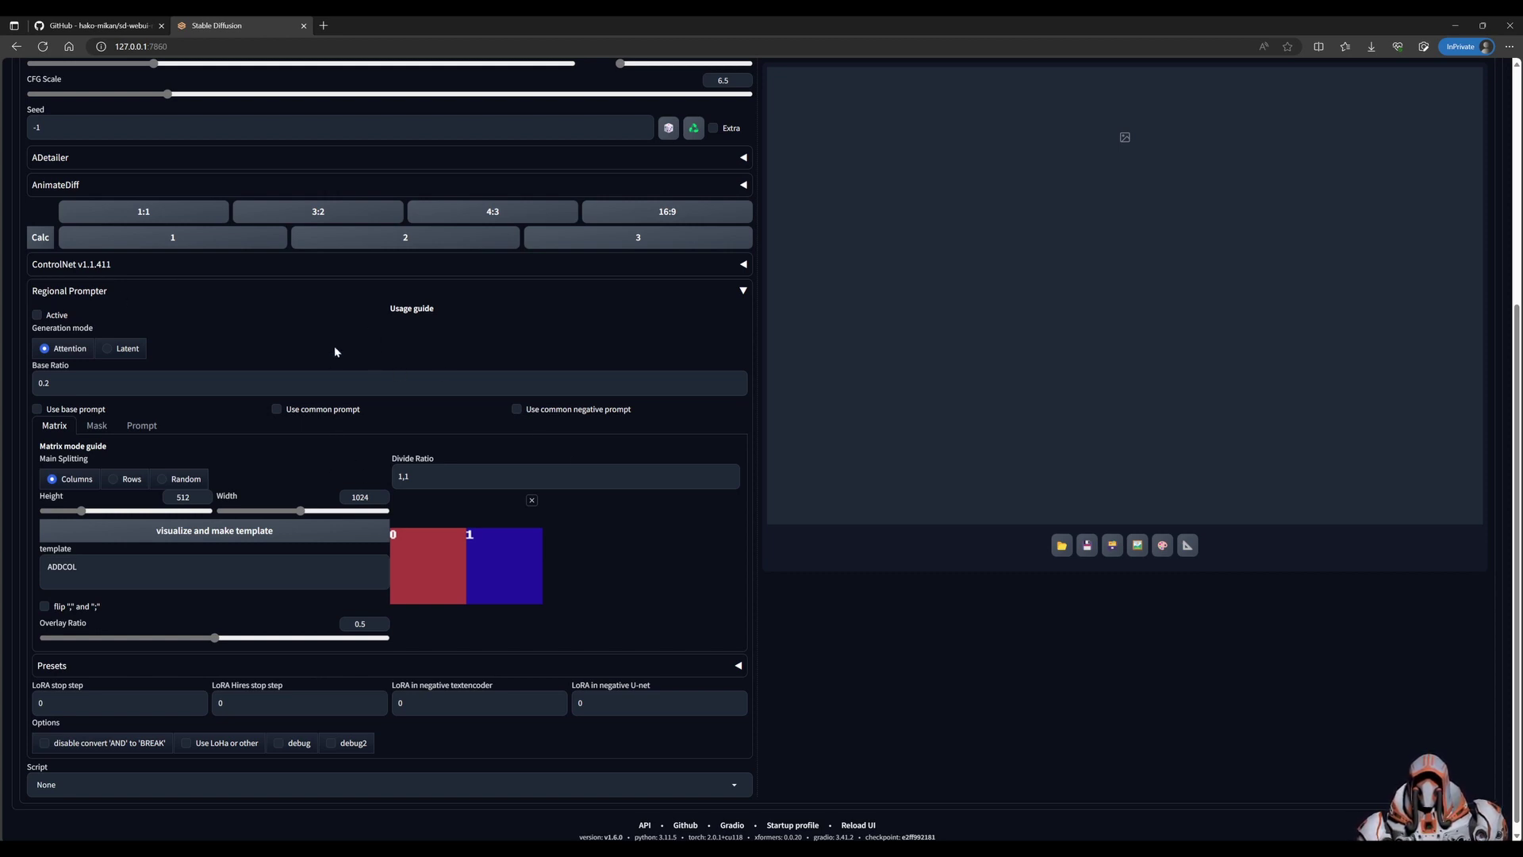
scroll(349, 345, "up", 3)
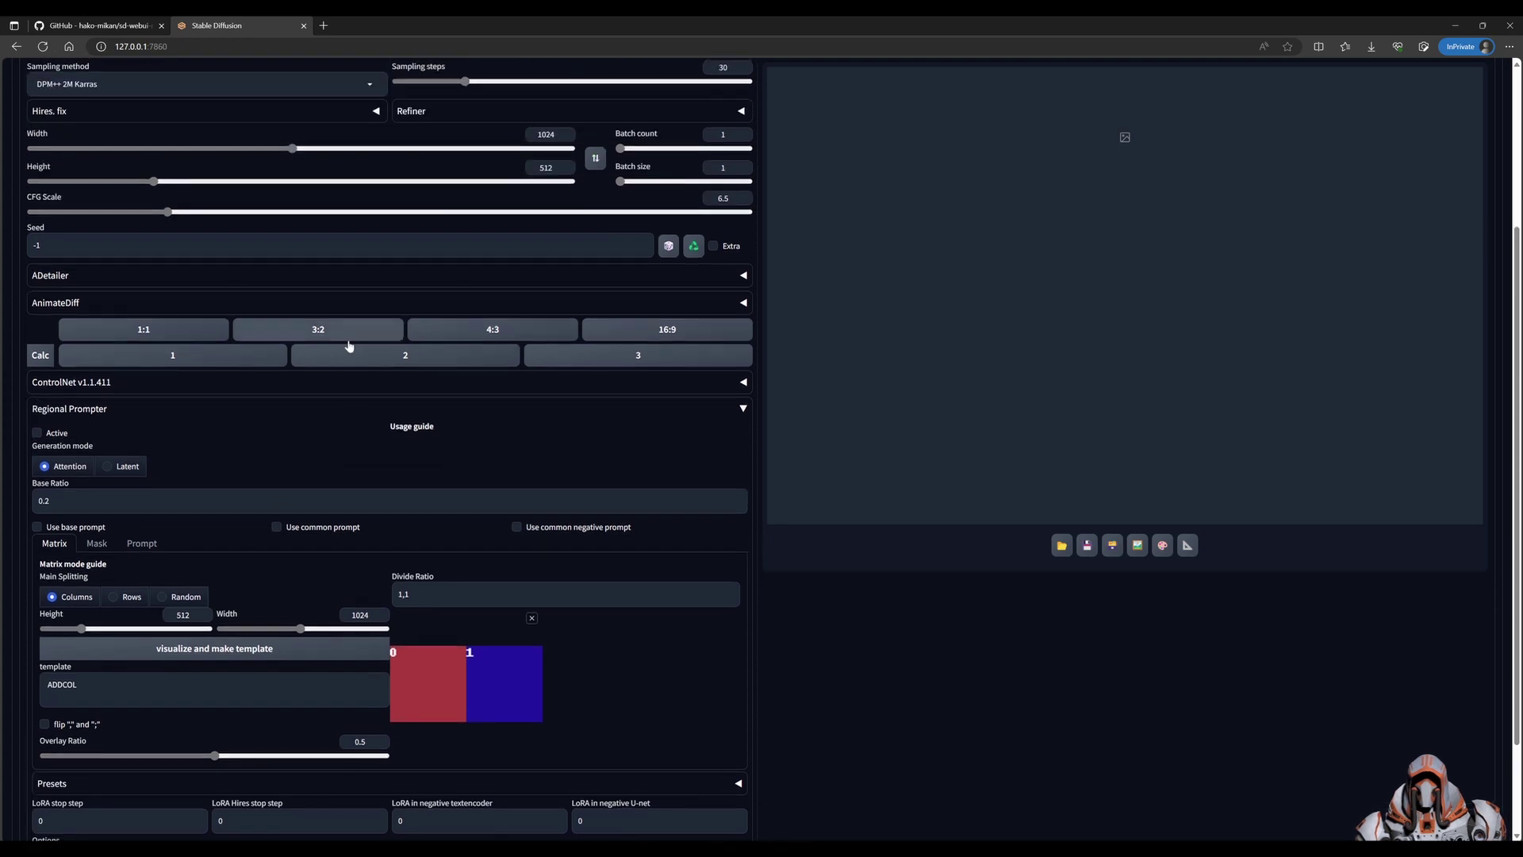
scroll(457, 437, "up", 1)
scroll(457, 437, "down", 3)
scroll(457, 313, "up", 10)
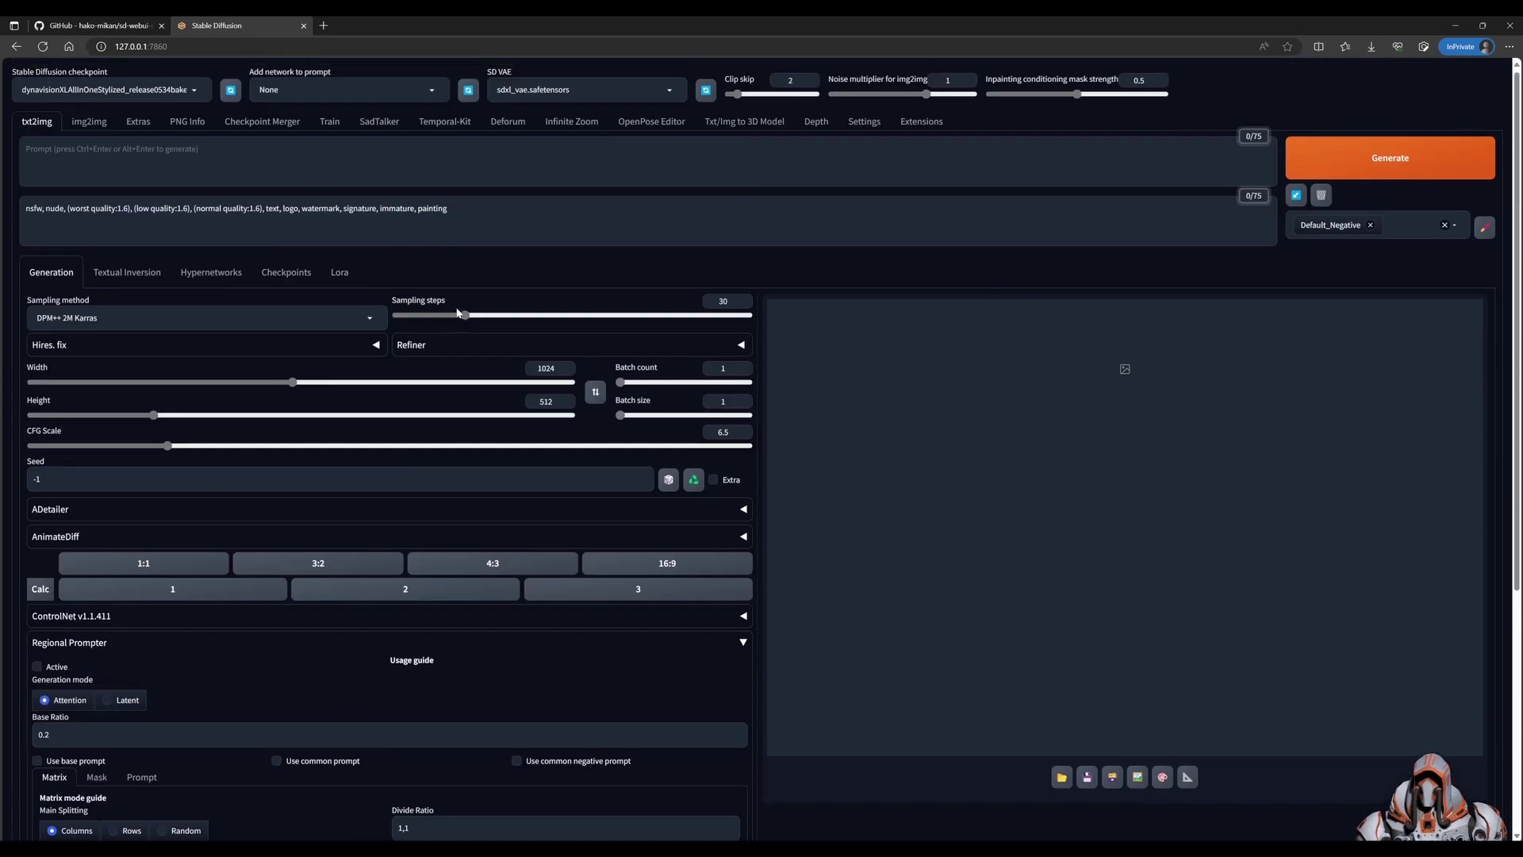
Enter the prompt 'erupting volcano on the left and great waterfalls on the right' and generate
left_click(26, 151)
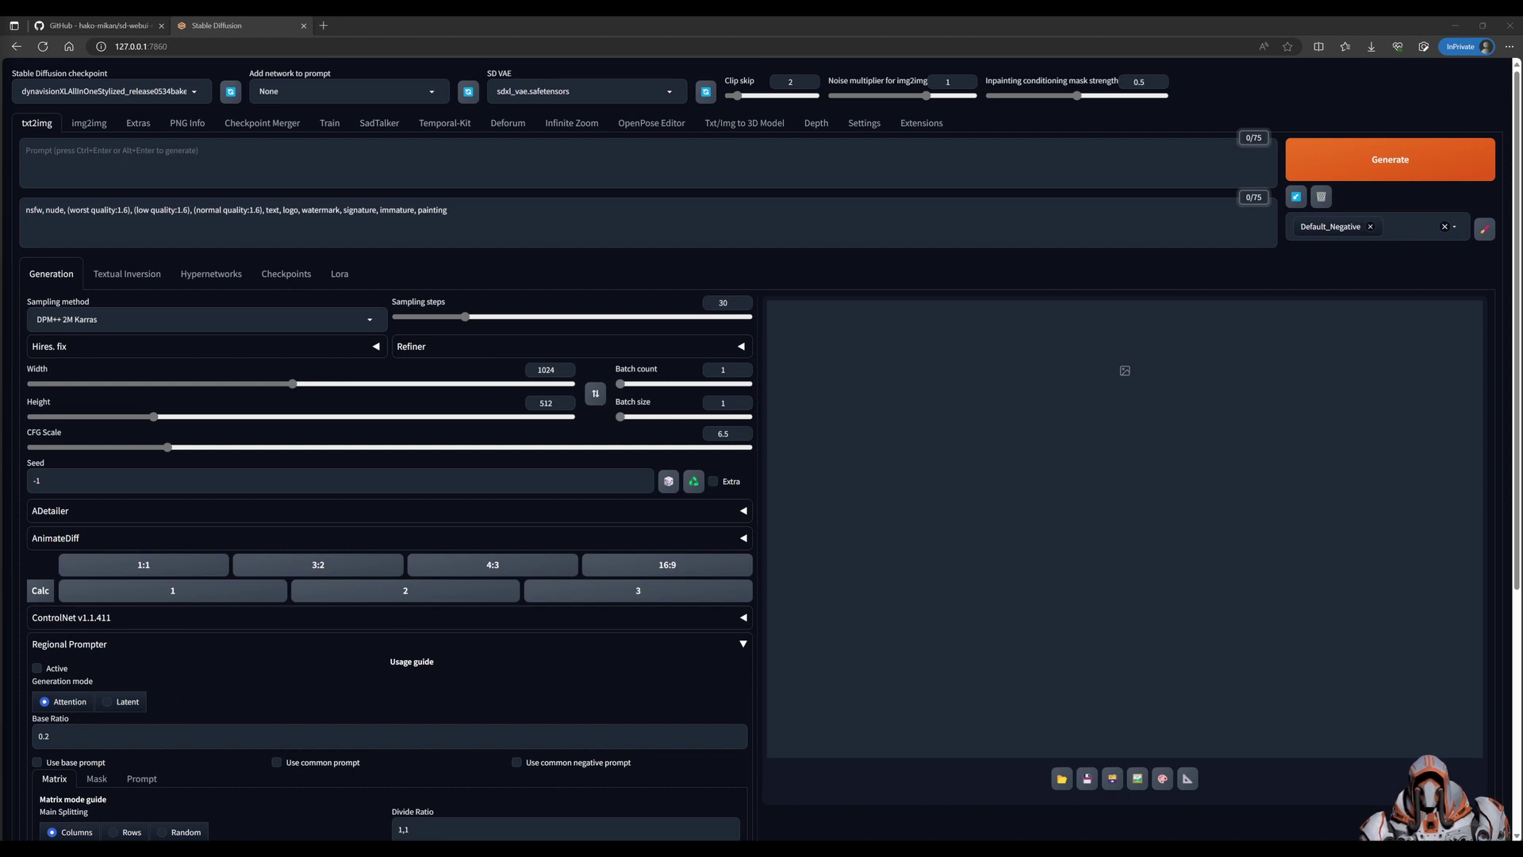
type("erupting volcano")
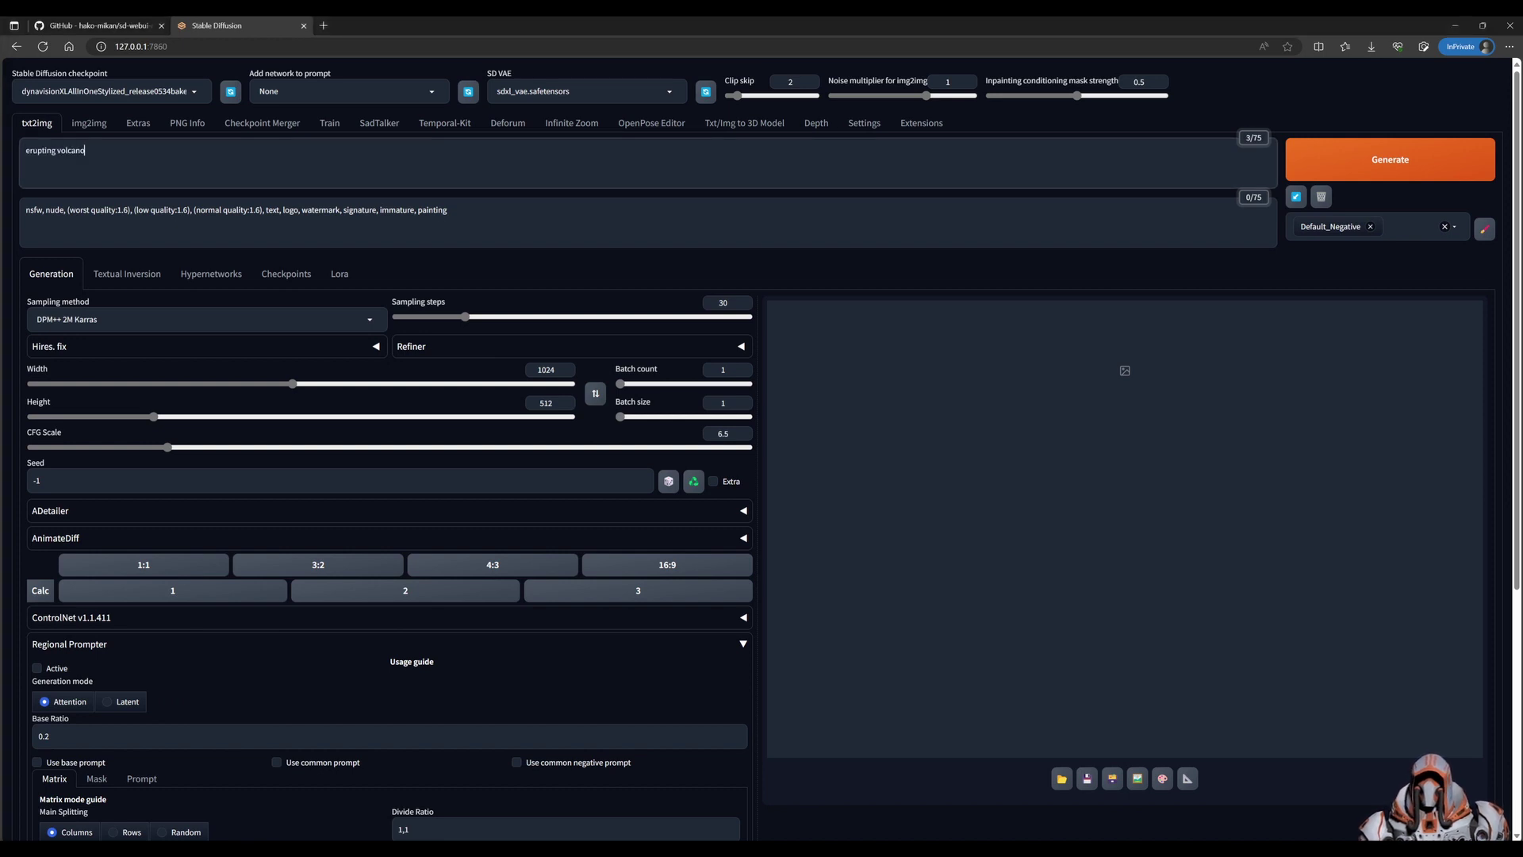
type("on the left and")
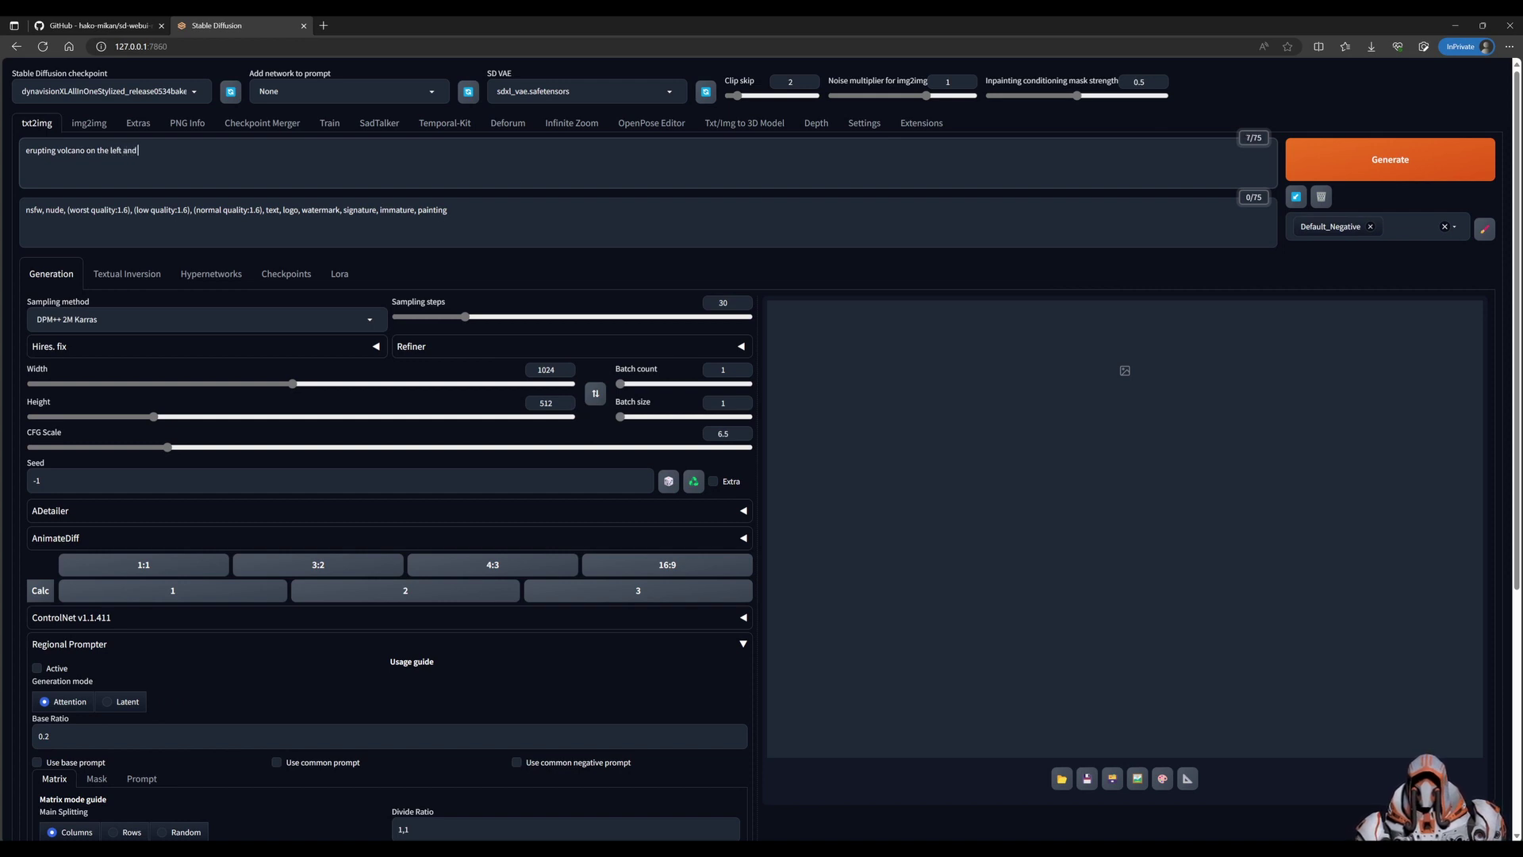
type(" great water")
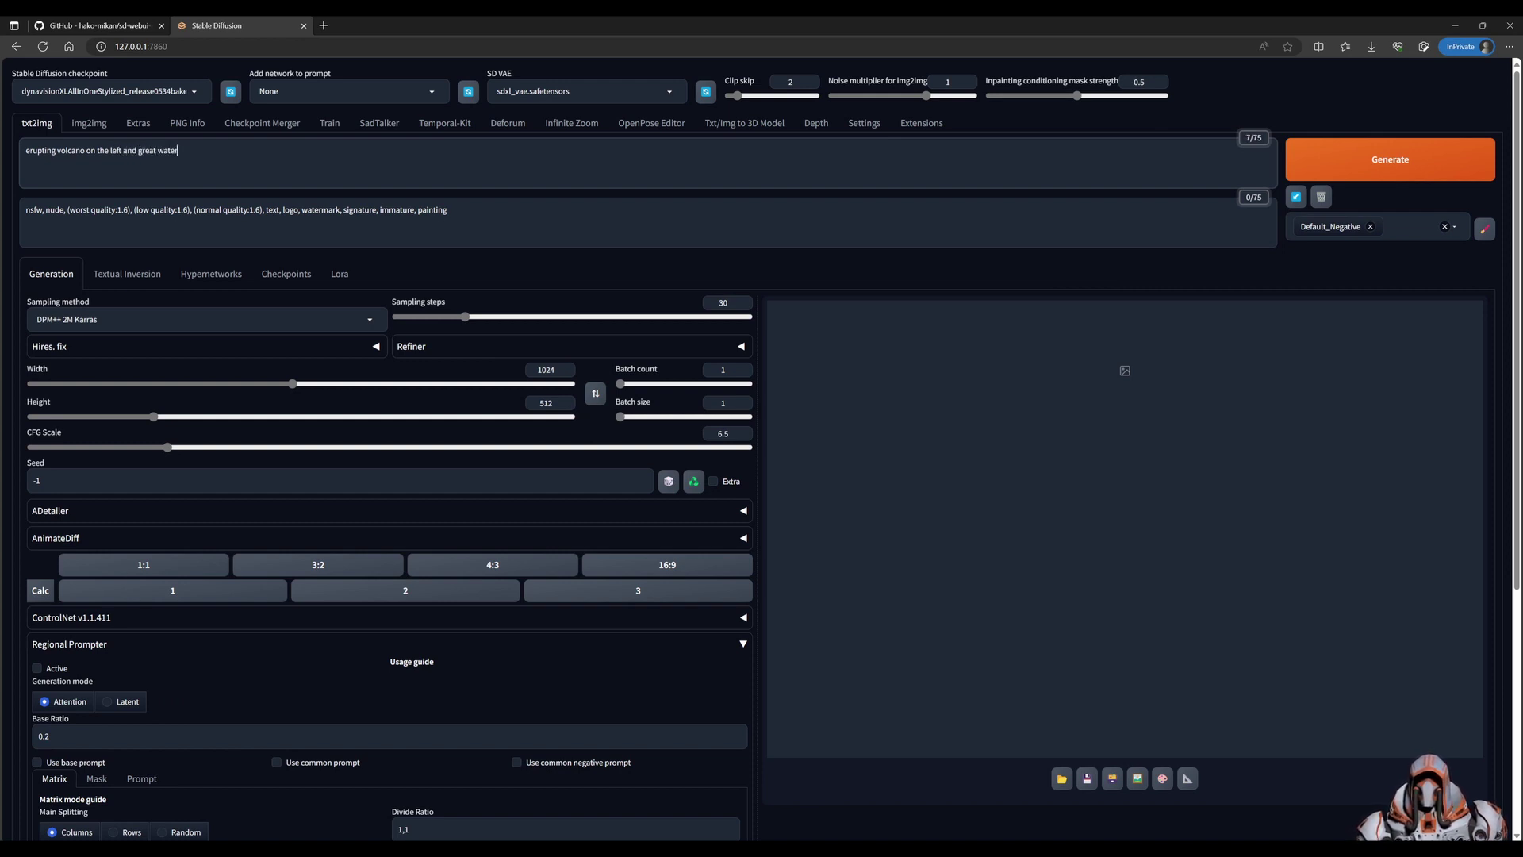
type("falls on the right")
scroll(675, 670, "down", 5)
scroll(713, 663, "up", 5)
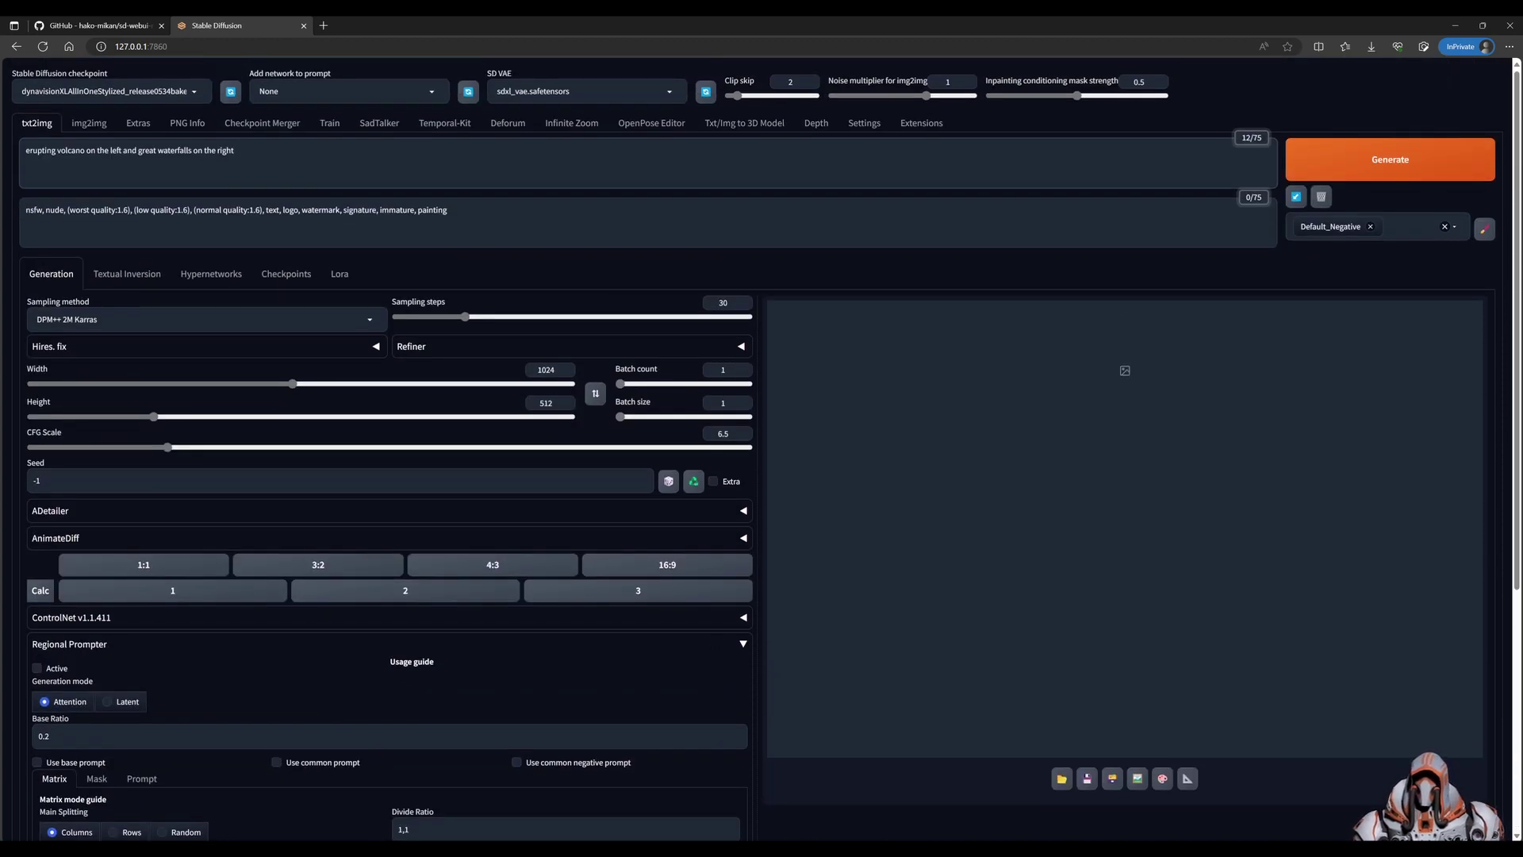
key("ctrl+Return")
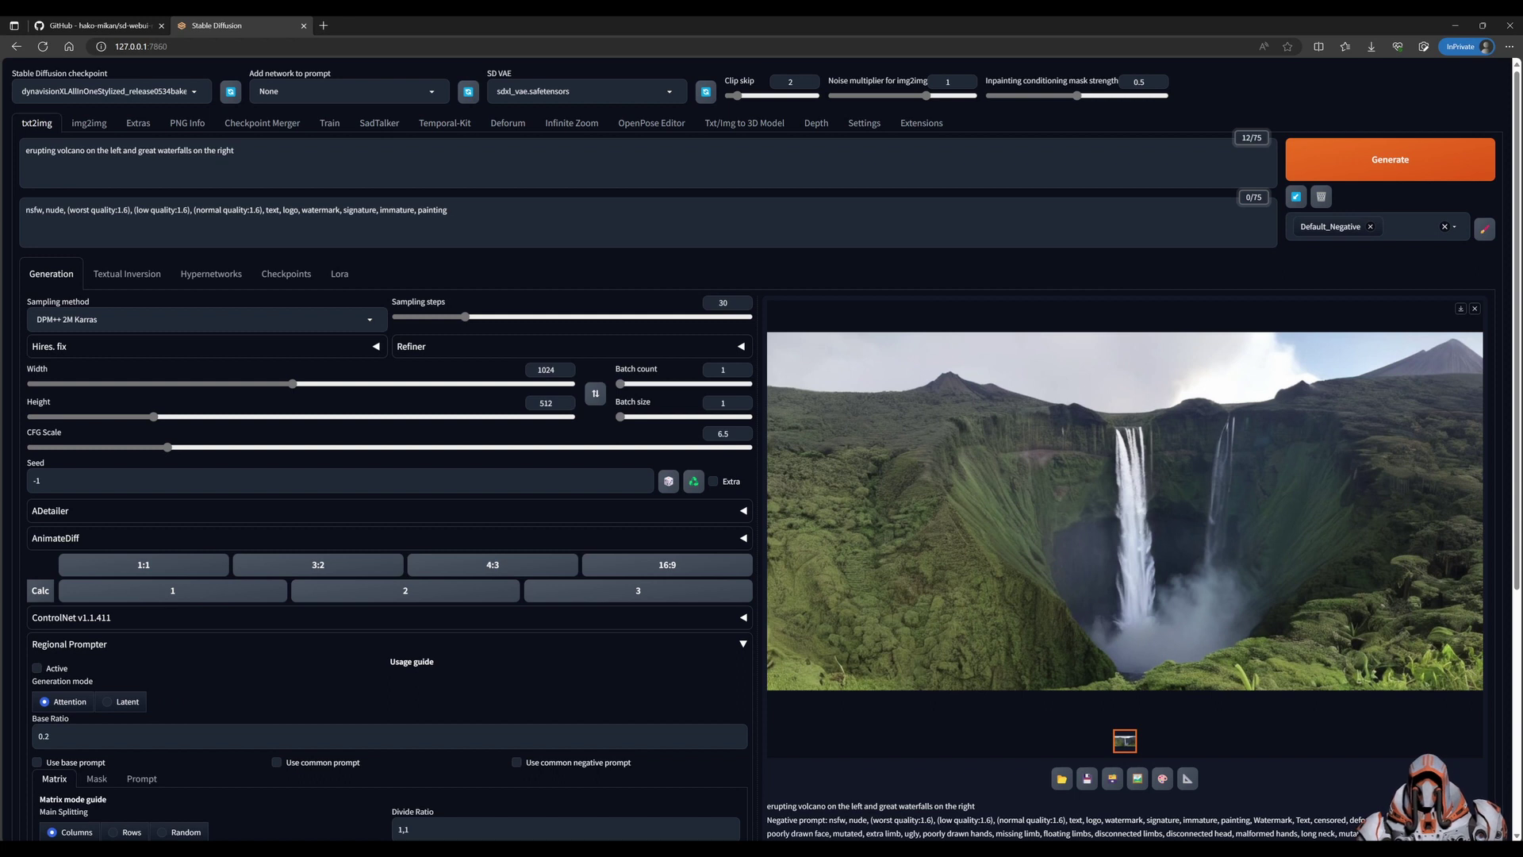
Point out the words 'volcano' and 'waterfalls' in the prompt after the waterfall-heavy result
double_click(71, 151)
double_click(174, 151)
left_click(234, 150)
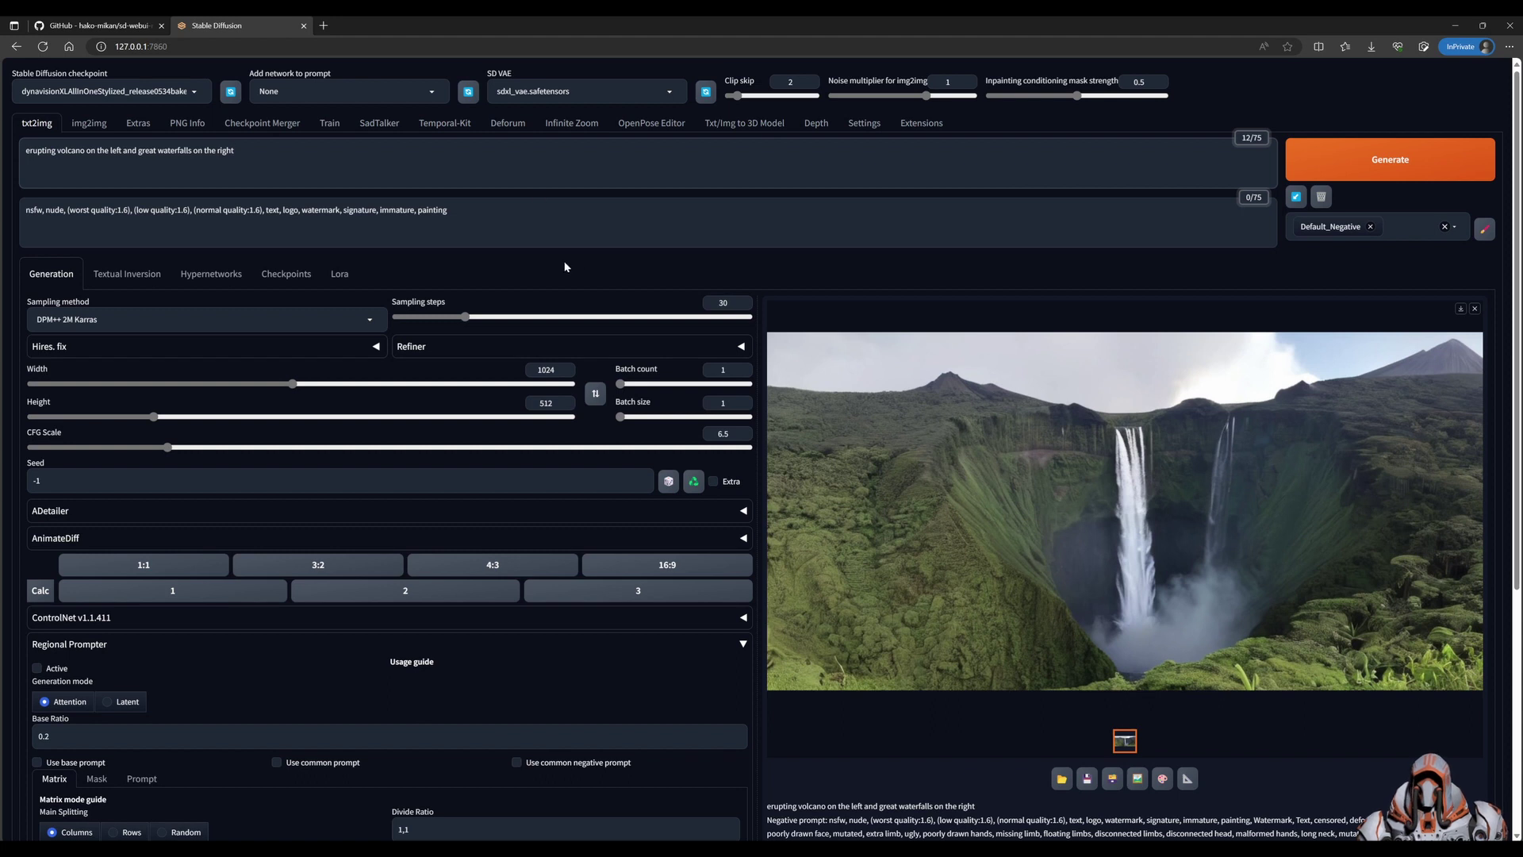
Regenerate the two-column region preview and select the ADDCOL template text
scroll(647, 260, "down", 5)
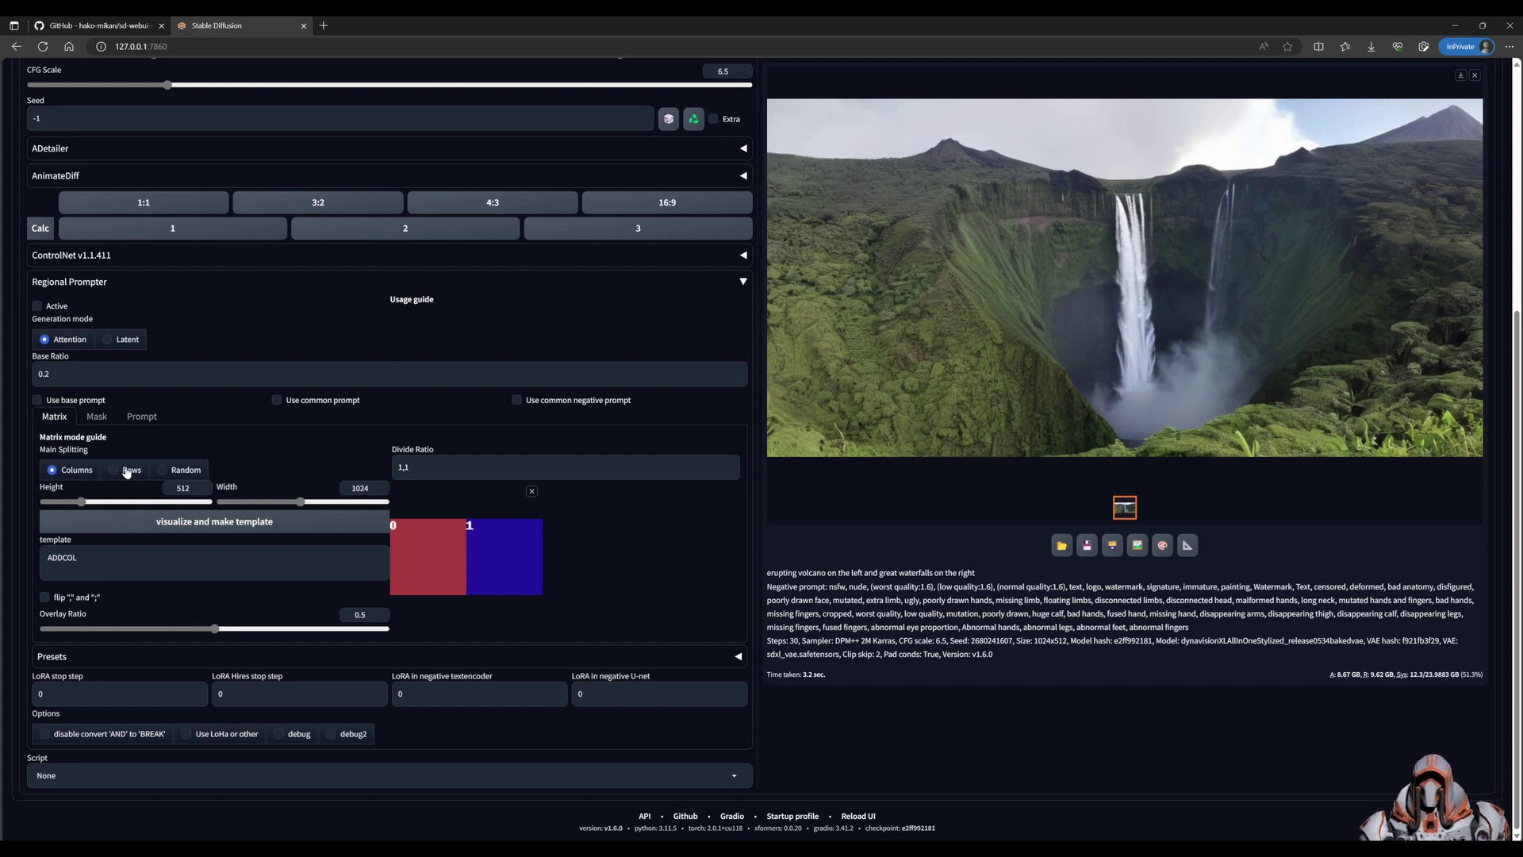
left_click(406, 467)
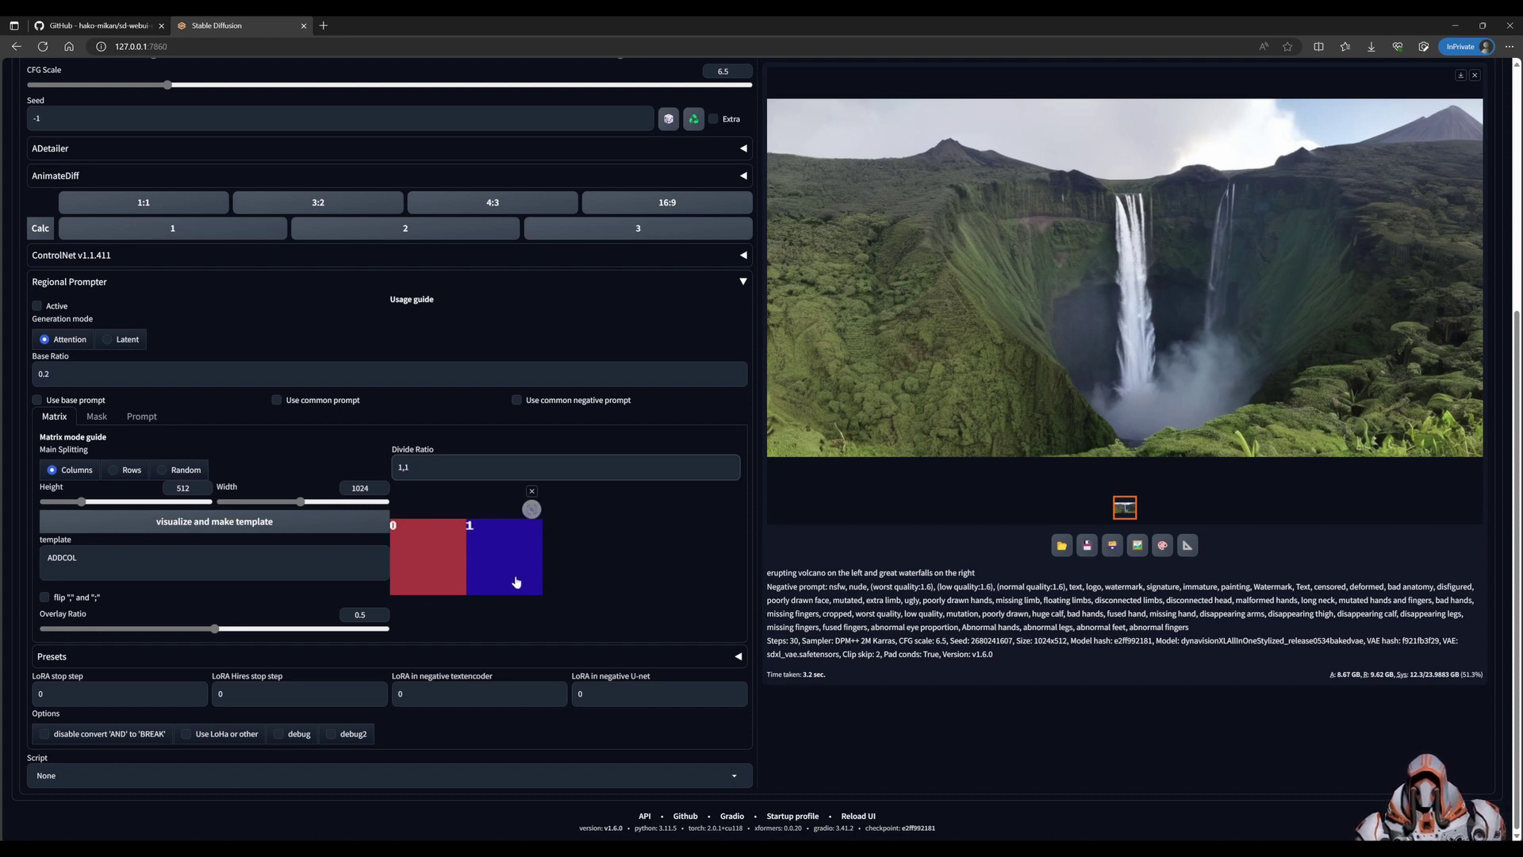
left_click(289, 525)
left_click(61, 558)
key("ctrl+a")
scroll(762, 429, "up", 5)
Replace 'and' with a BREAK line between the volcano and waterfalls phrases
double_click(130, 150)
key("Return")
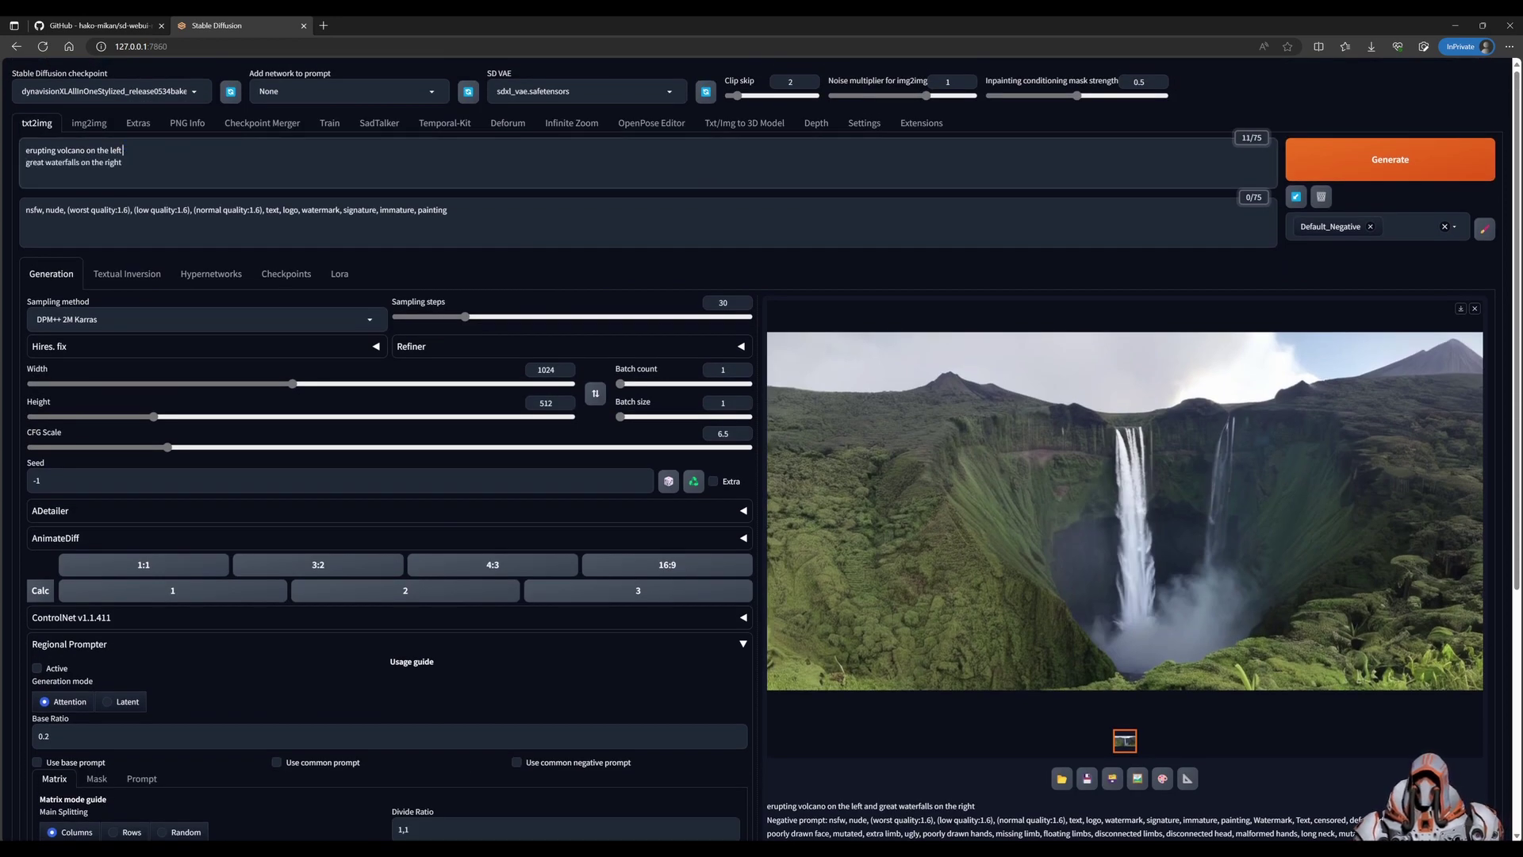
key("Return")
type("v")
type("ADDCOL")
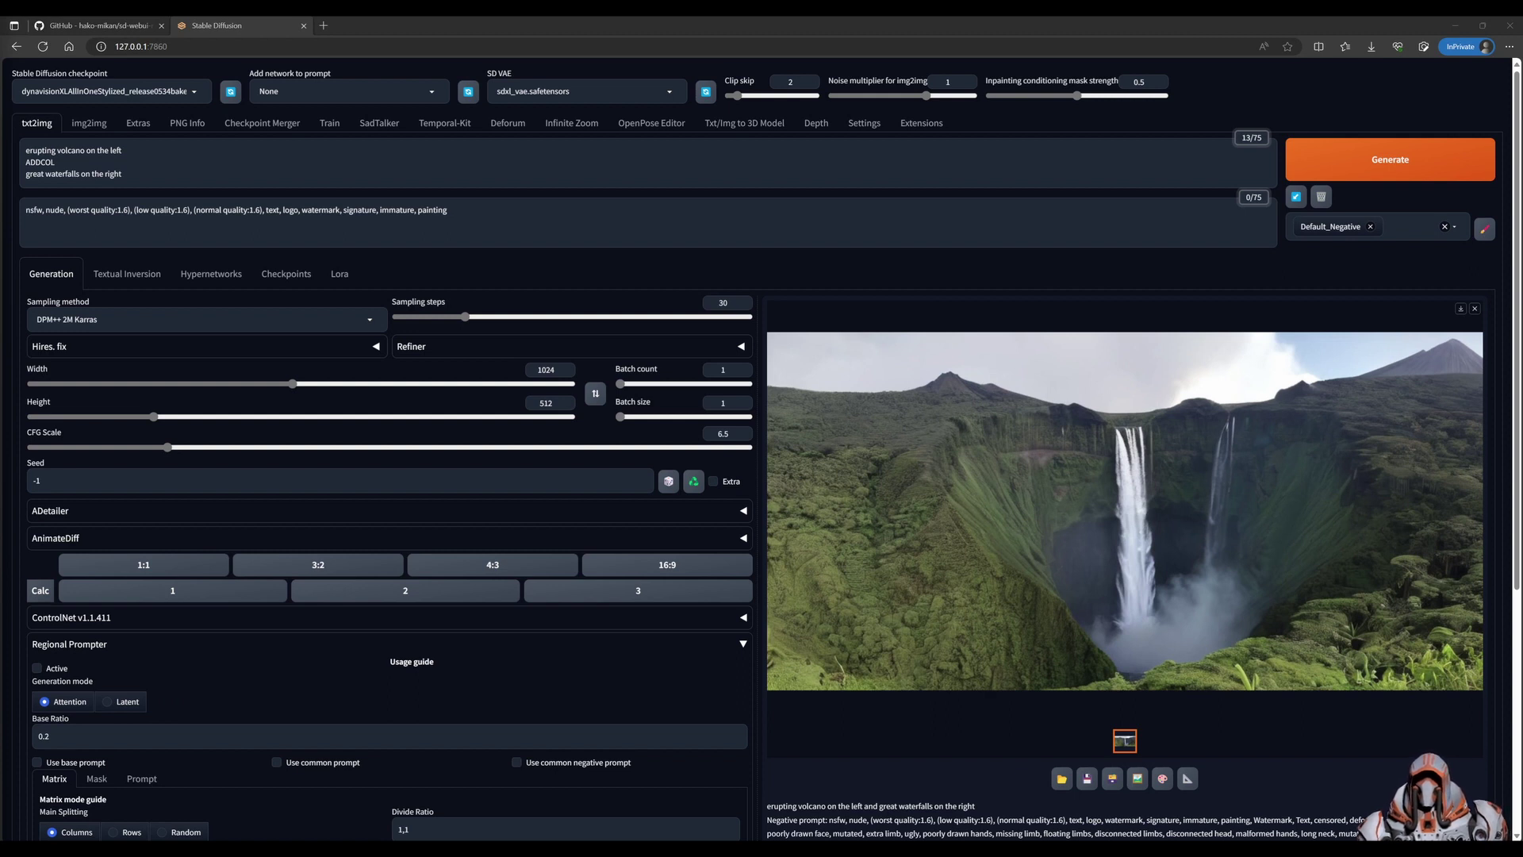
double_click(40, 161)
type("BREAK")
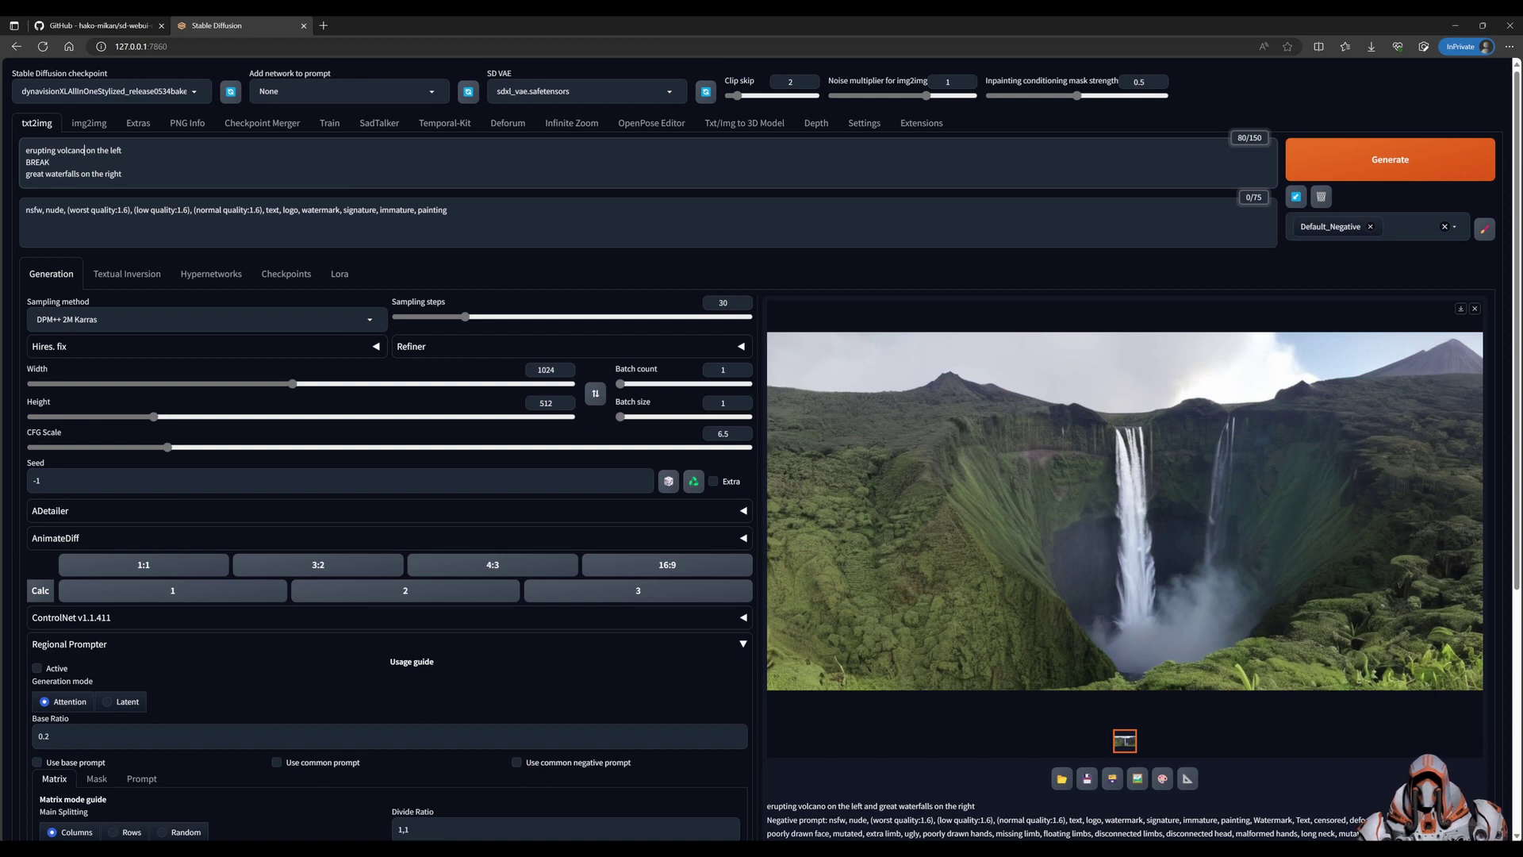
Delete 'on the left' and 'on the right' from the two prompt lines
key("shift+End")
key("BackSpace")
left_click(80, 173)
key("shift+End")
key("BackSpace")
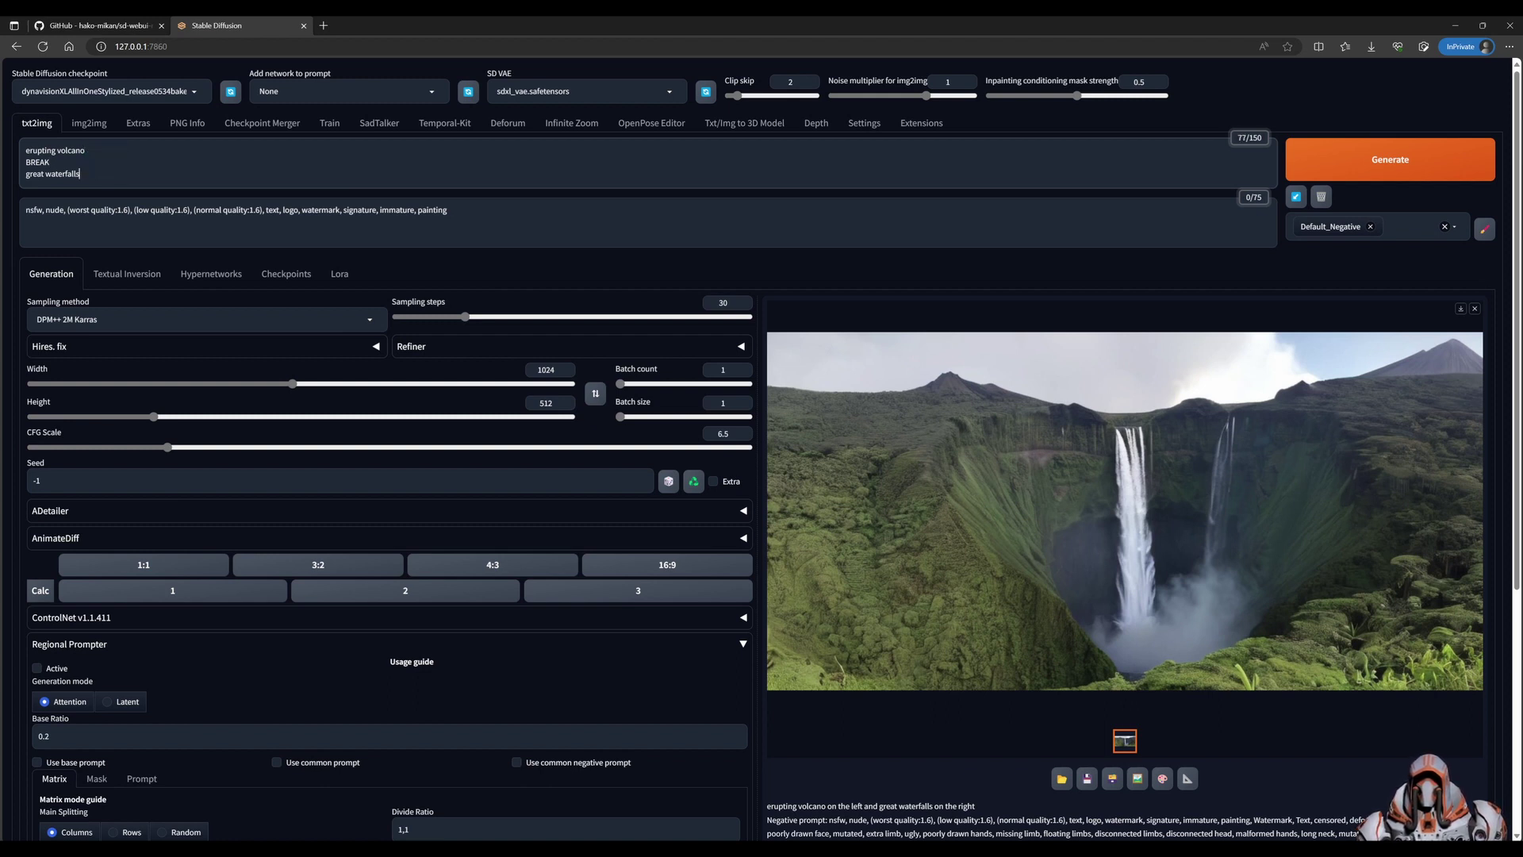
scroll(568, 450, "down", 2)
Tick Regional Prompter's Active checkbox and generate the volcano-and-waterfalls image
left_click(37, 550)
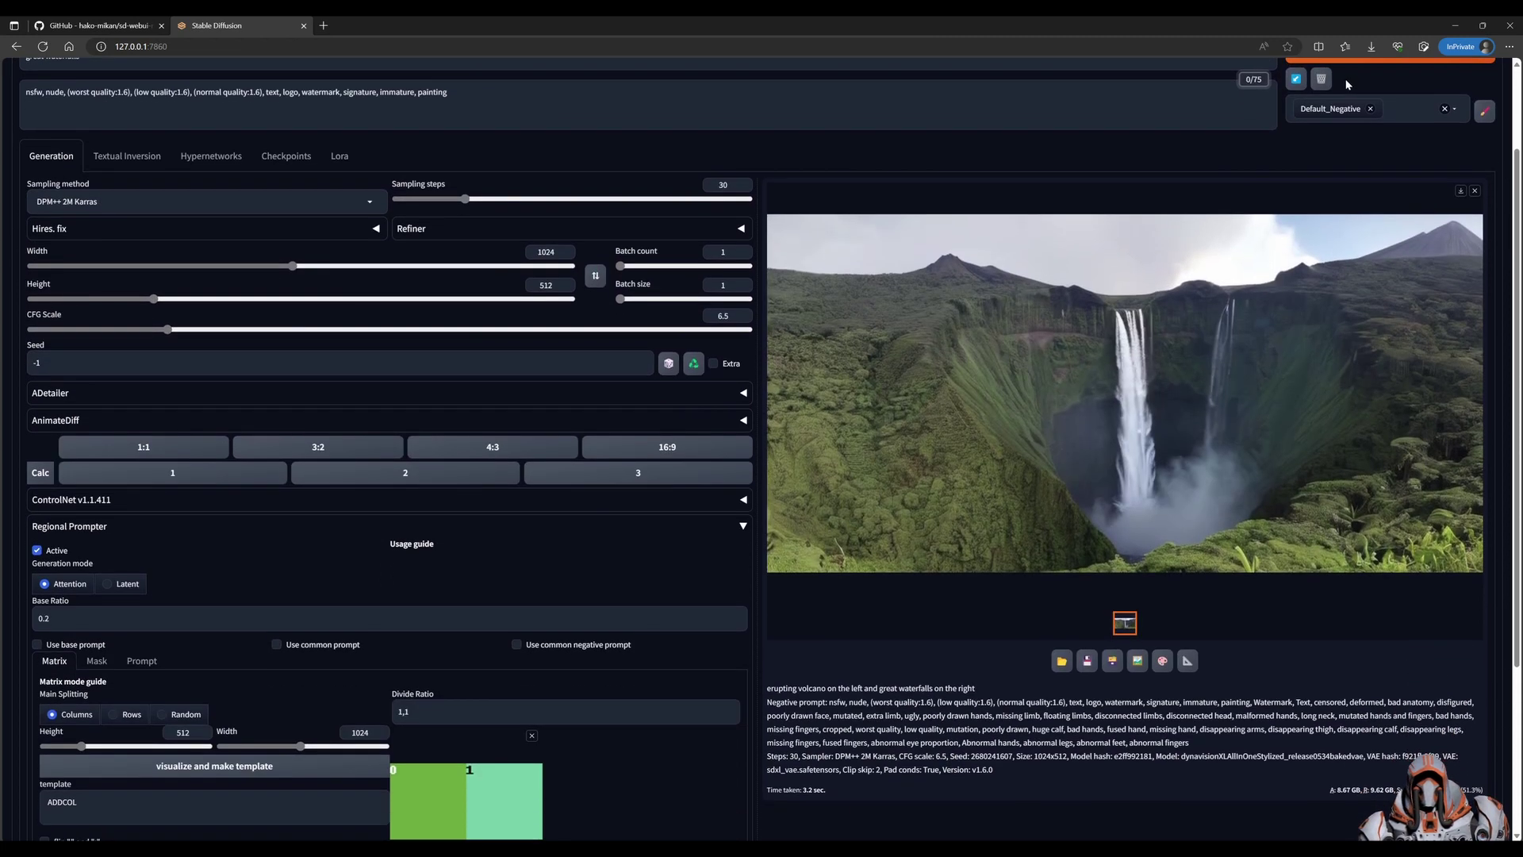
scroll(1346, 85, "up", 2)
left_click(1356, 159)
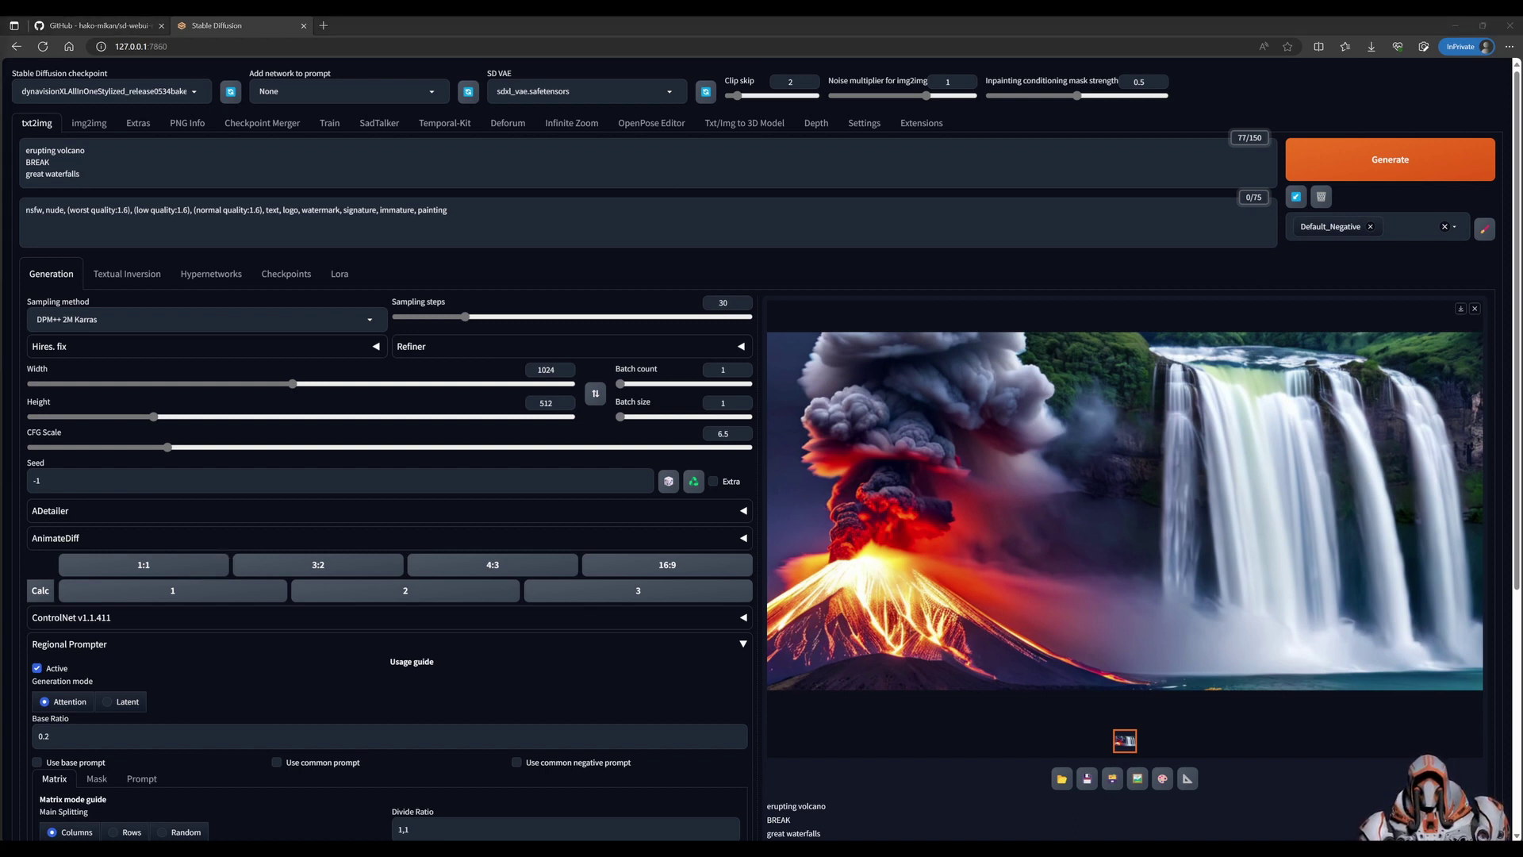
Replace the prompt with 'blue ocean BREAK green mountains BREAK erupting volcano', each BREAK on its own line
key("alt+Tab")
key("ctrl+a")
type("blue ocean BREAK green mountains BREAK erupting volcano")
left_click(65, 150)
key("Return")
left_click(27, 173)
key("Return")
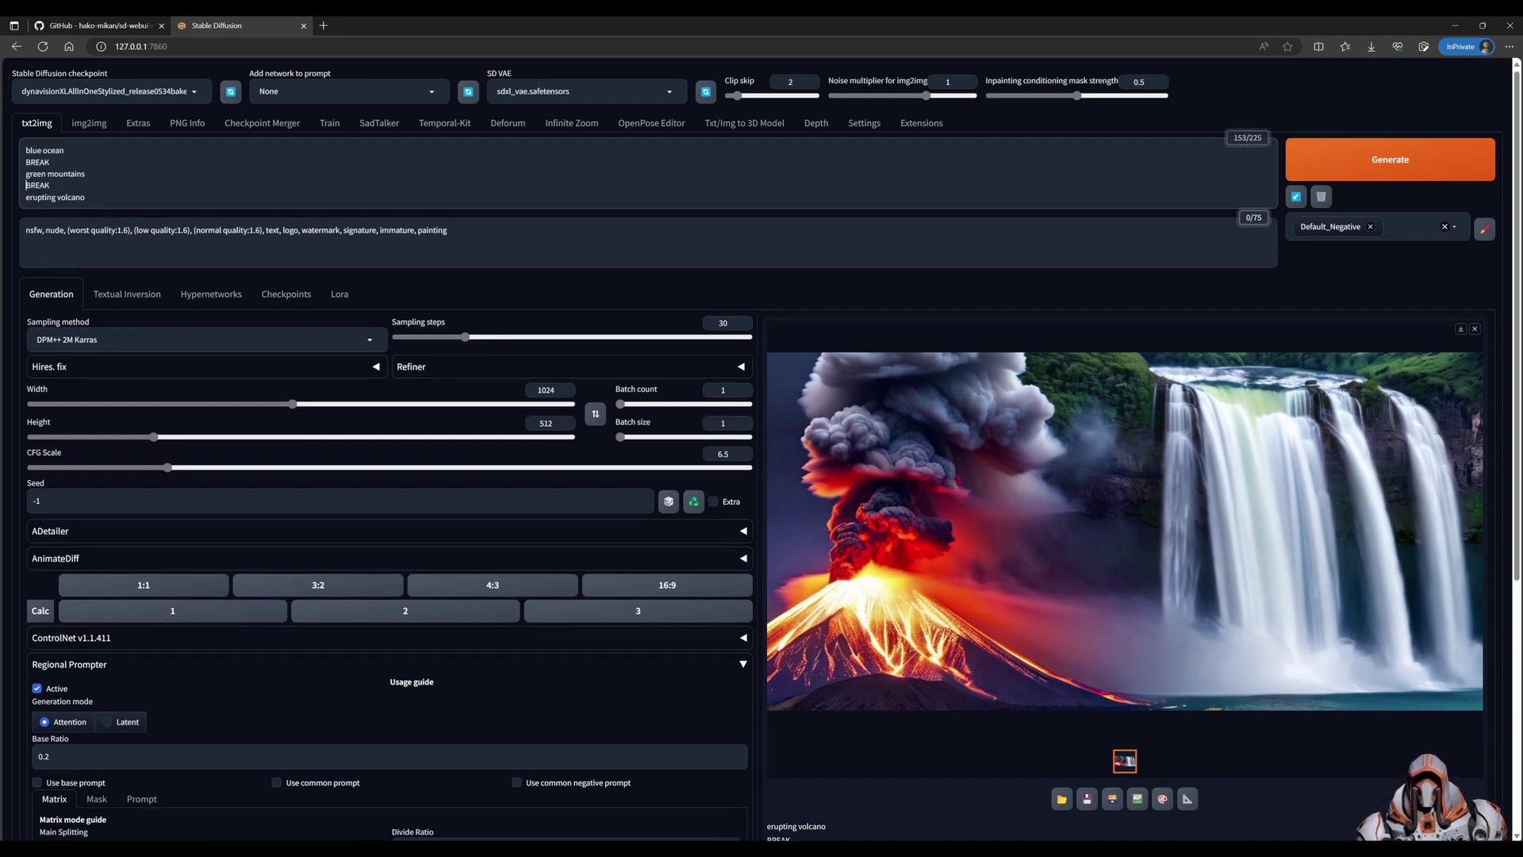
left_click(85, 197)
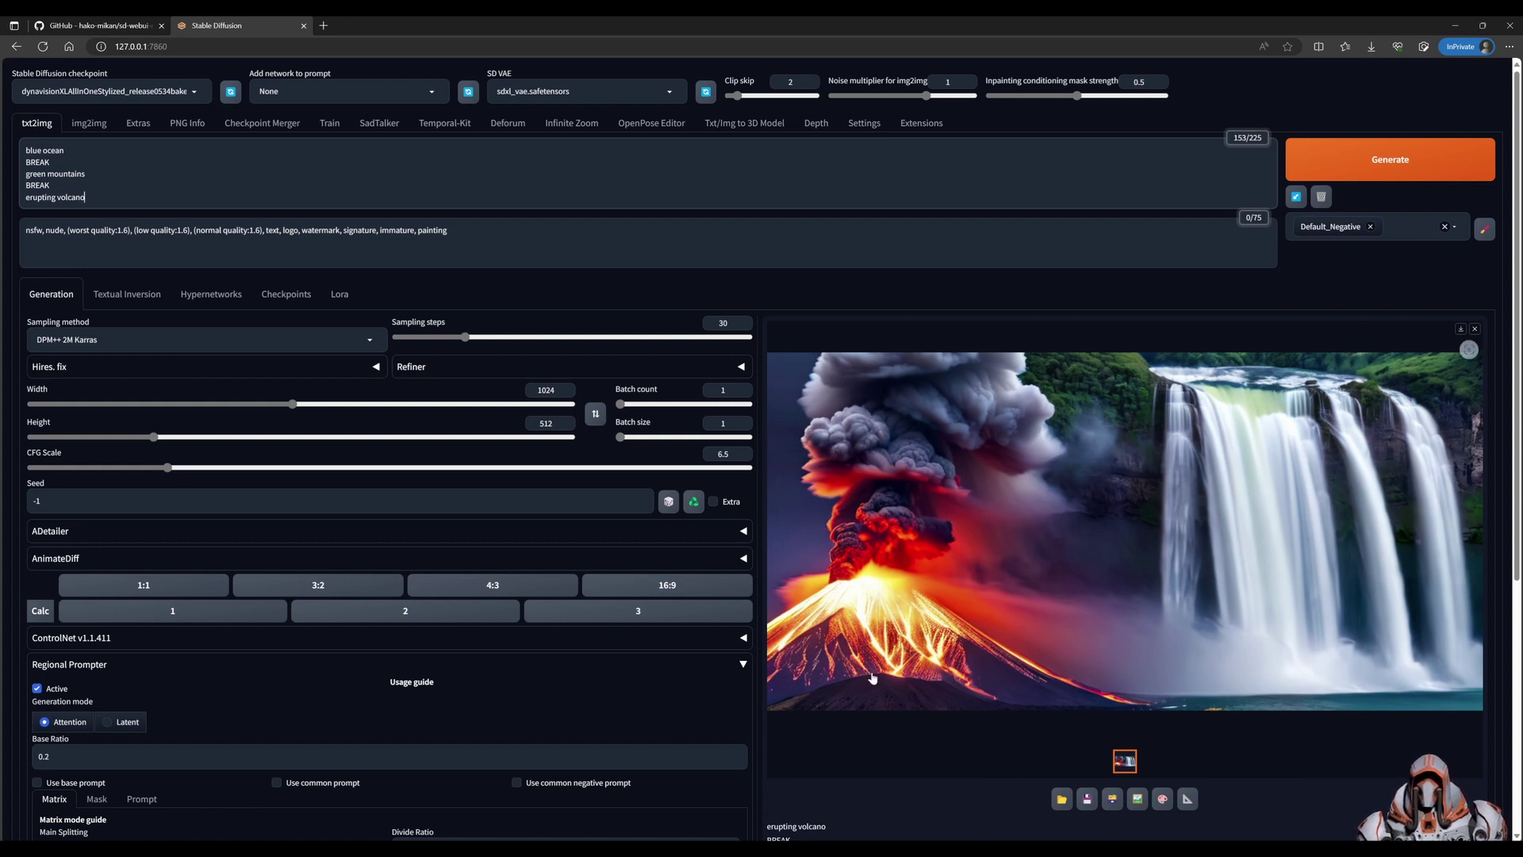
Set the Regional Prompter Divide Ratio to 1,1,1 and rebuild the three-column template
scroll(740, 566, "down", 3)
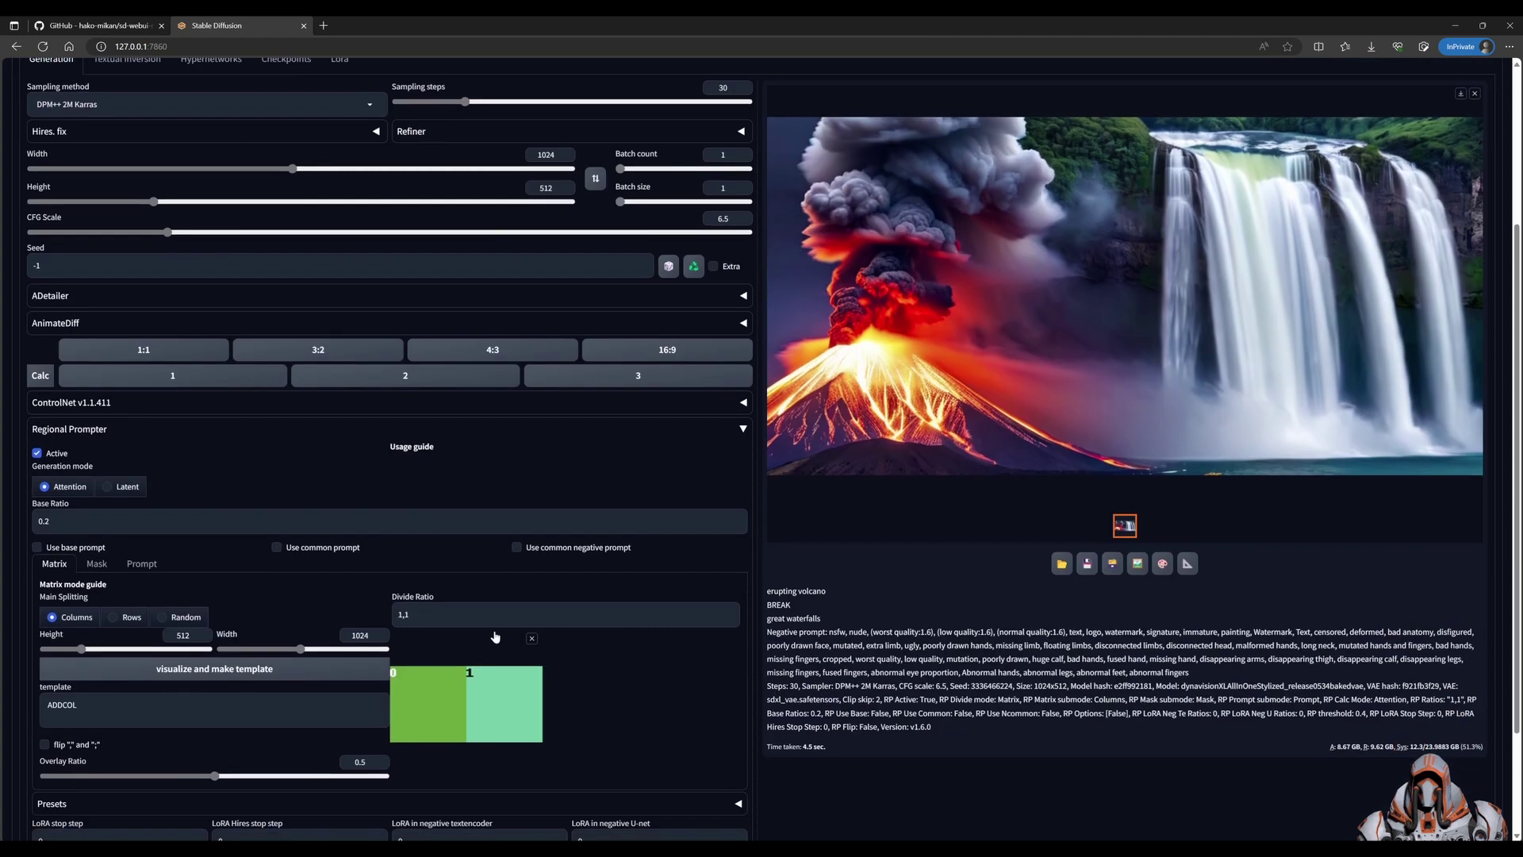
left_click(404, 614)
type(",1")
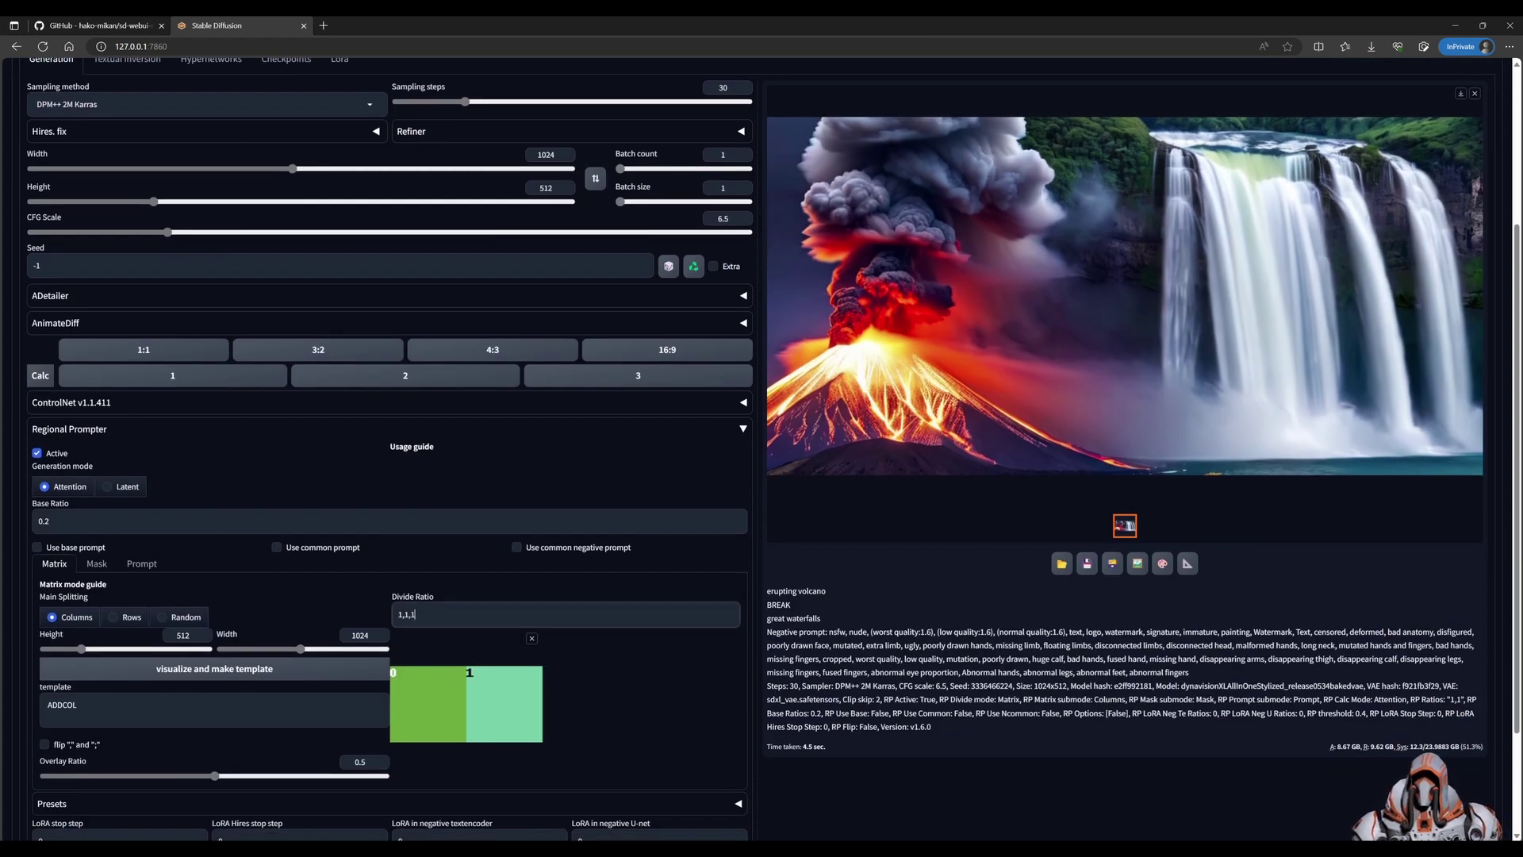
left_click(270, 669)
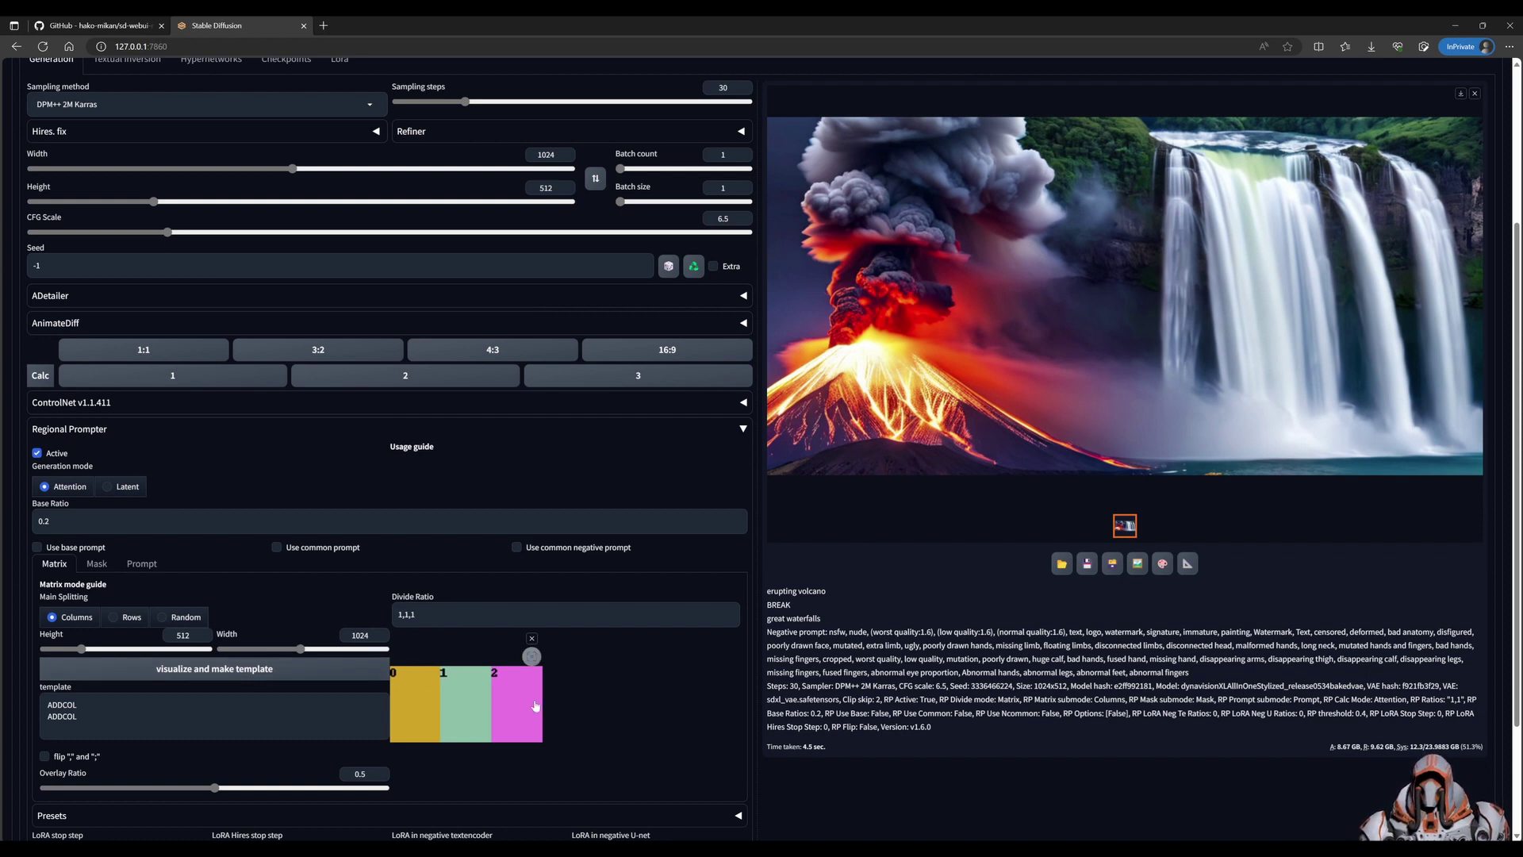
left_click(74, 716)
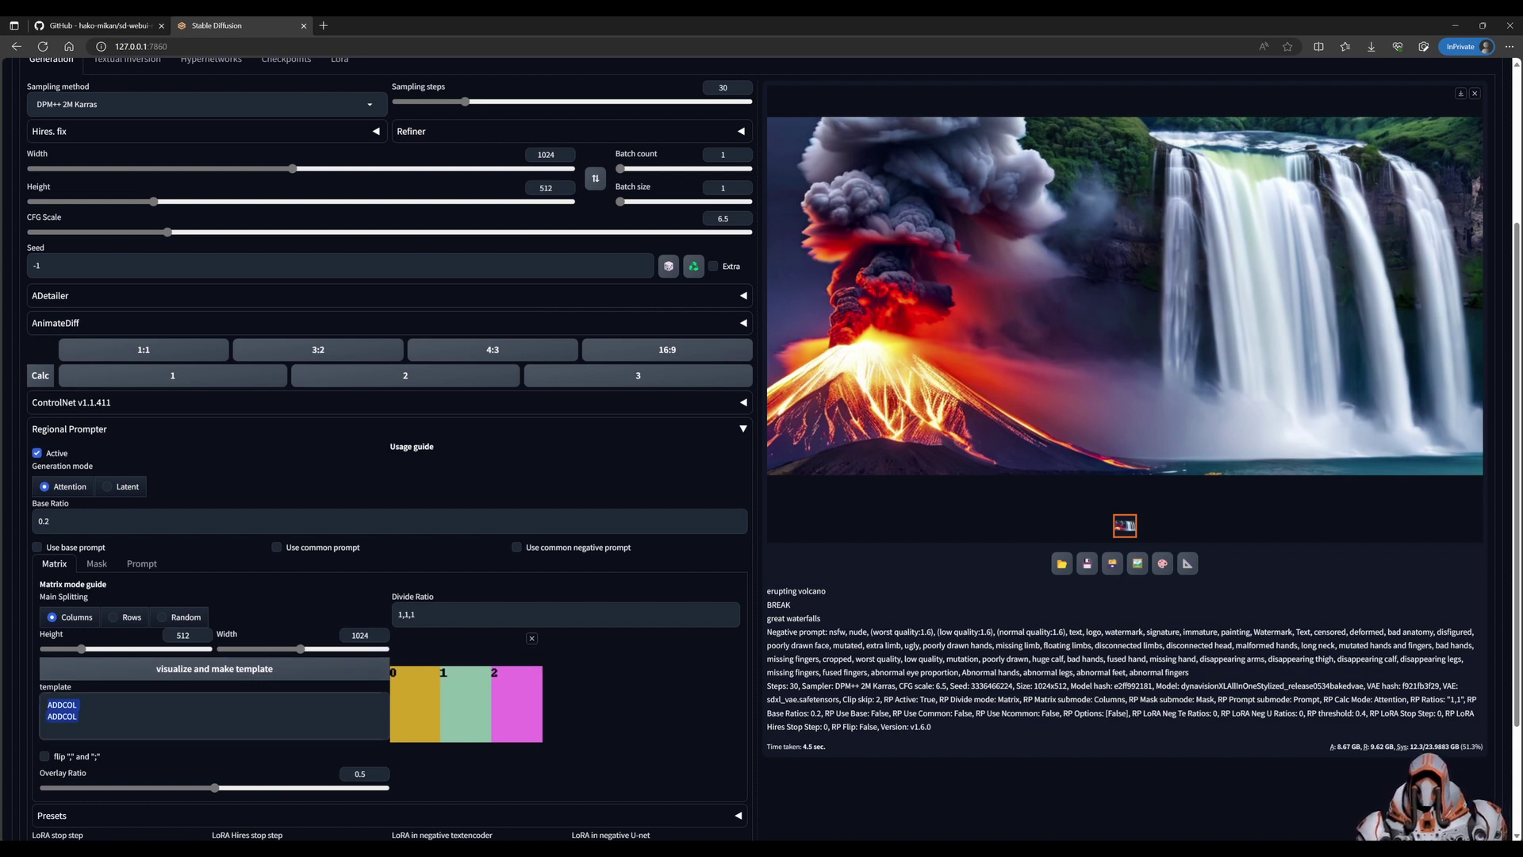
left_click(62, 716)
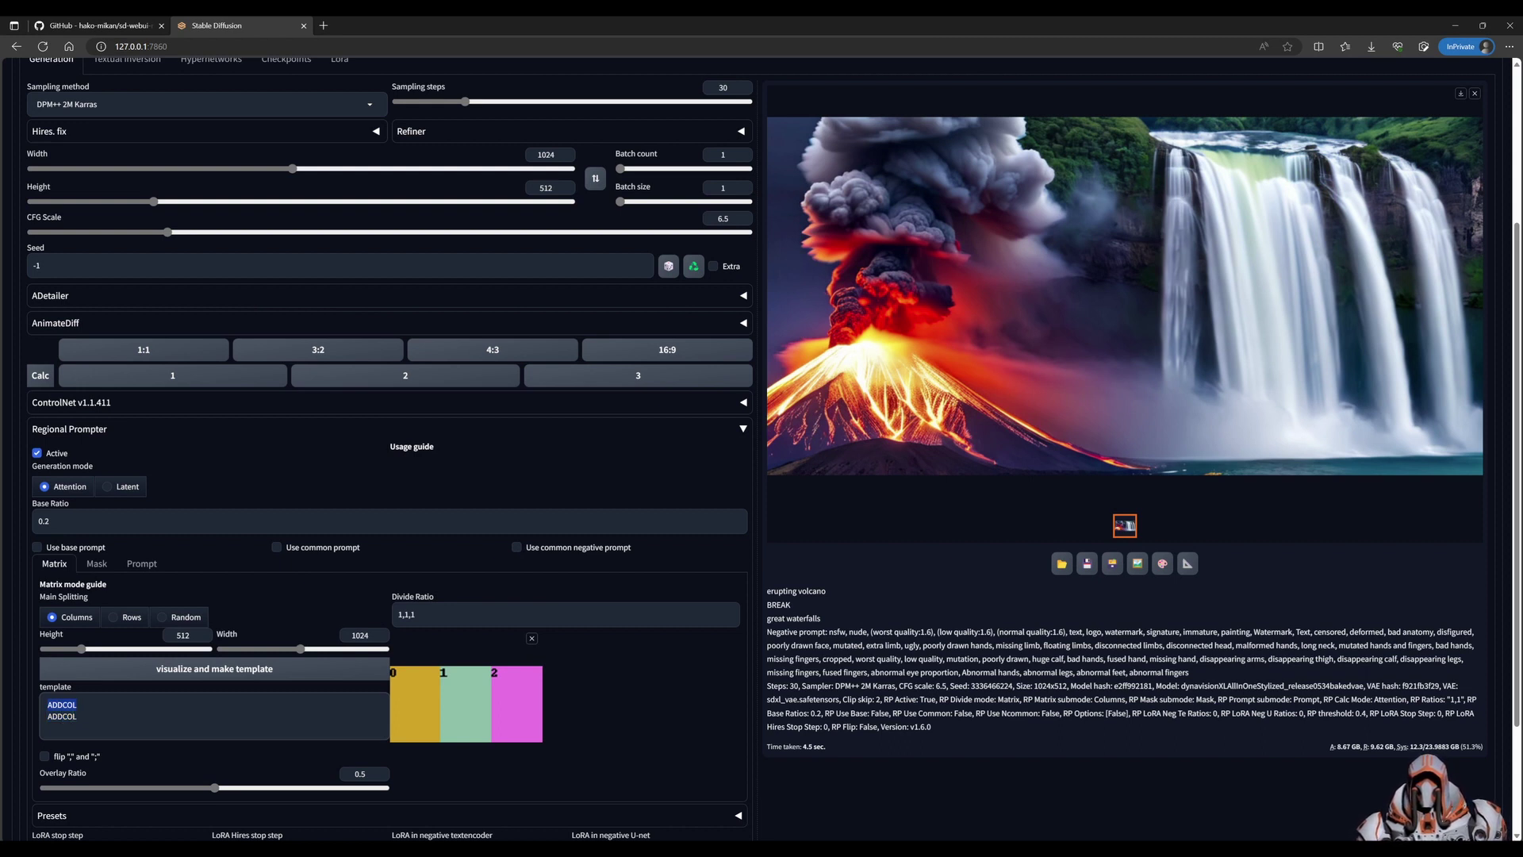
scroll(62, 705, "up", 3)
left_click(37, 162)
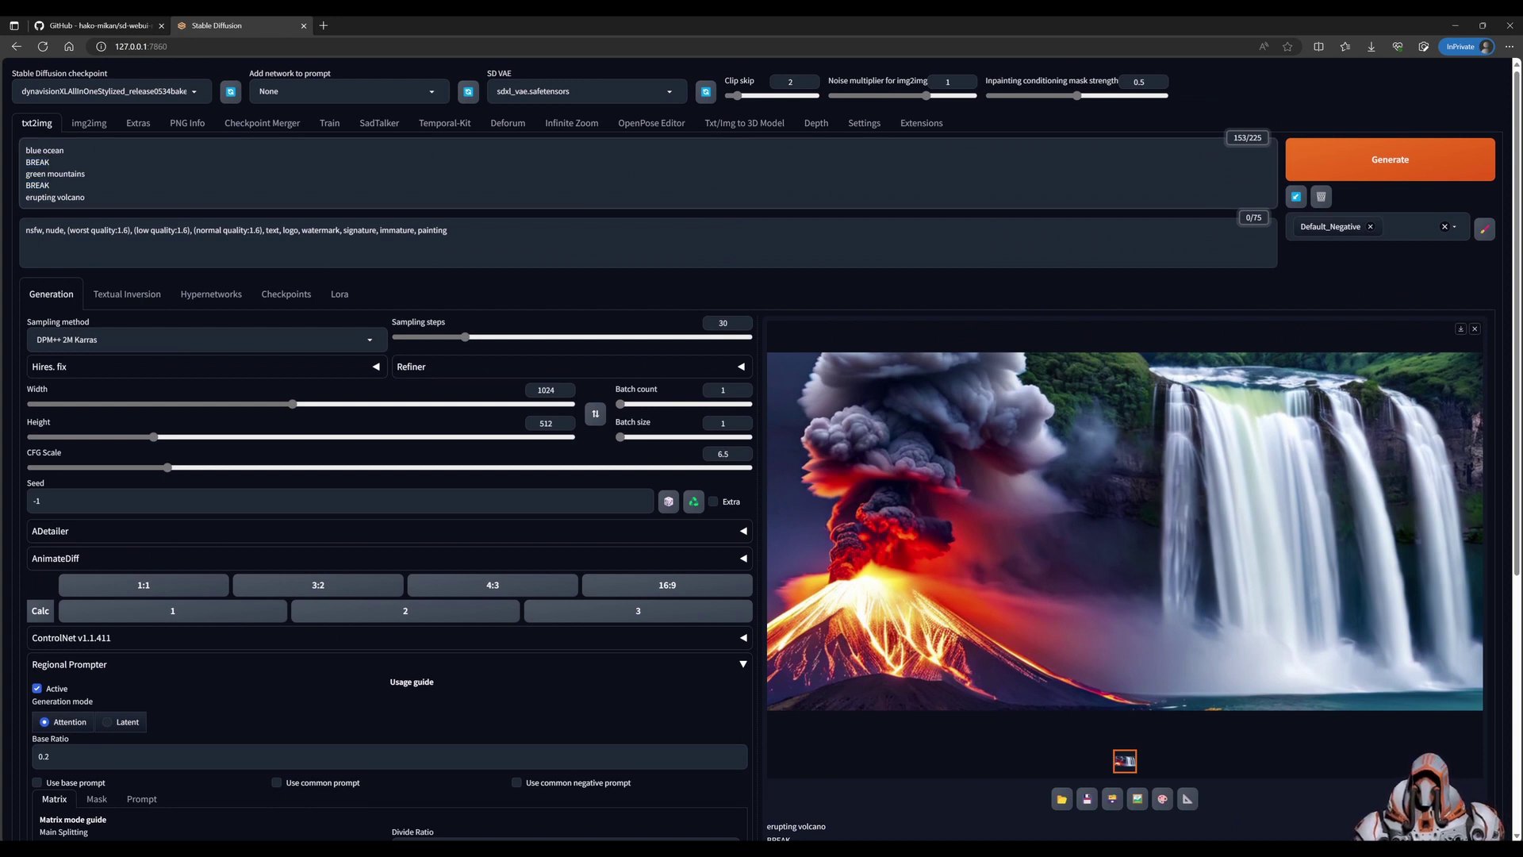
Generate three versions of the blue ocean, green mountains and erupting volcano landscape
key("ctrl+Return")
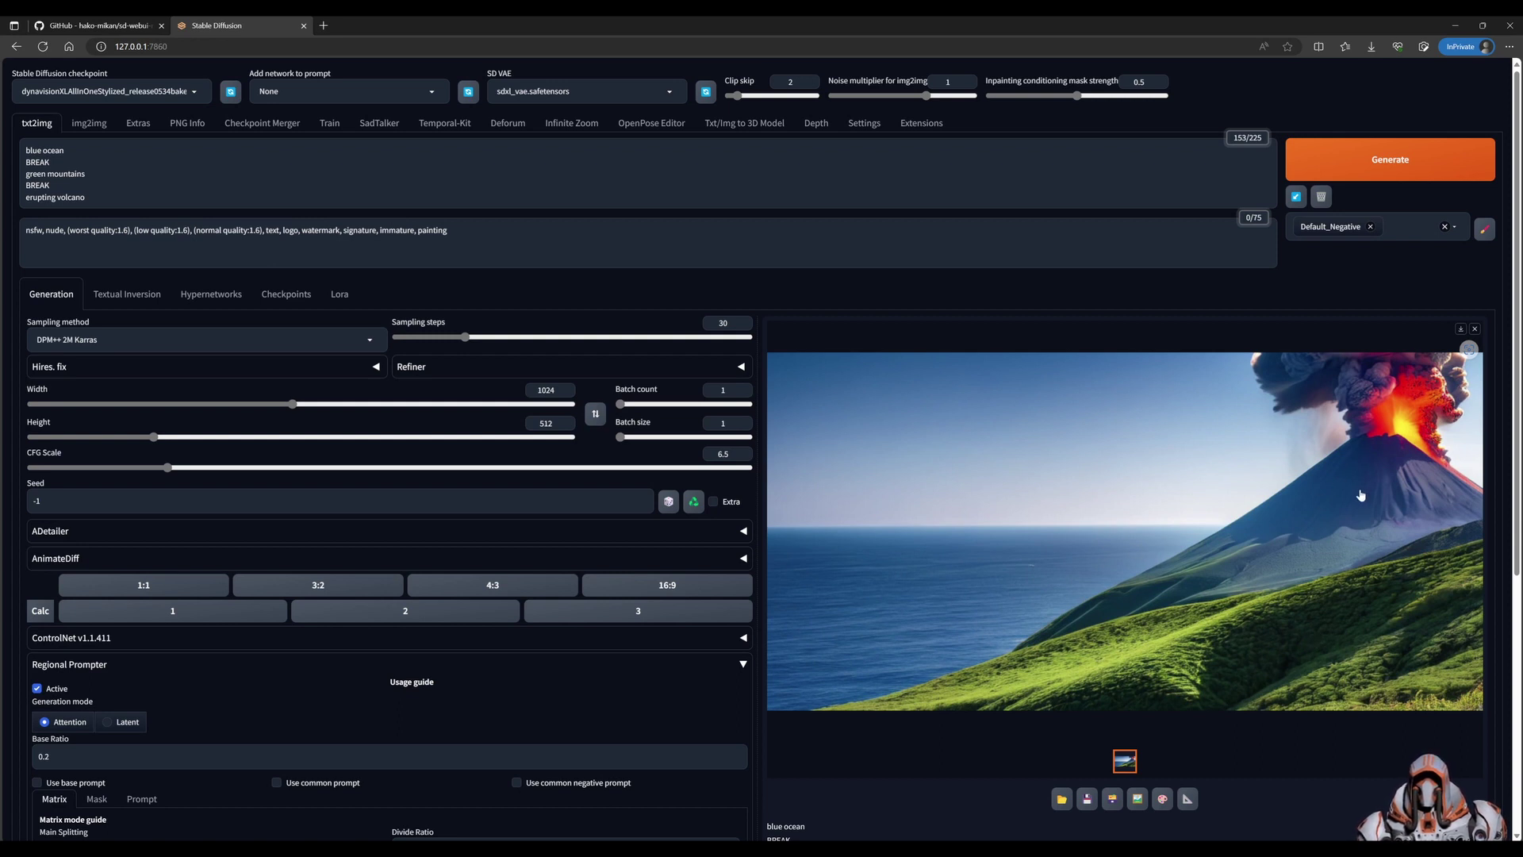
left_click(1362, 170)
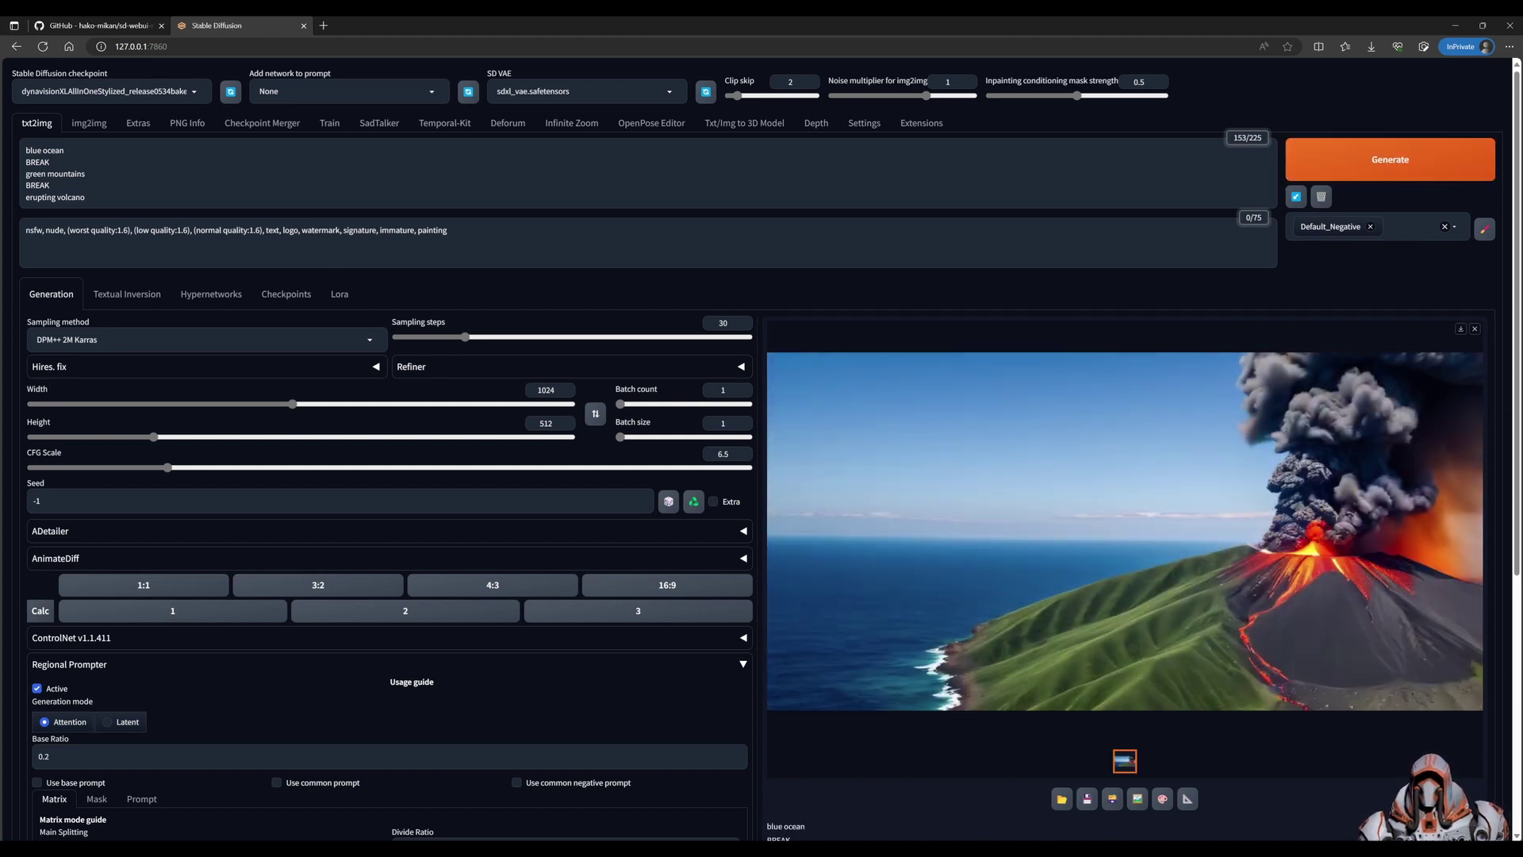
key("ctrl+Return")
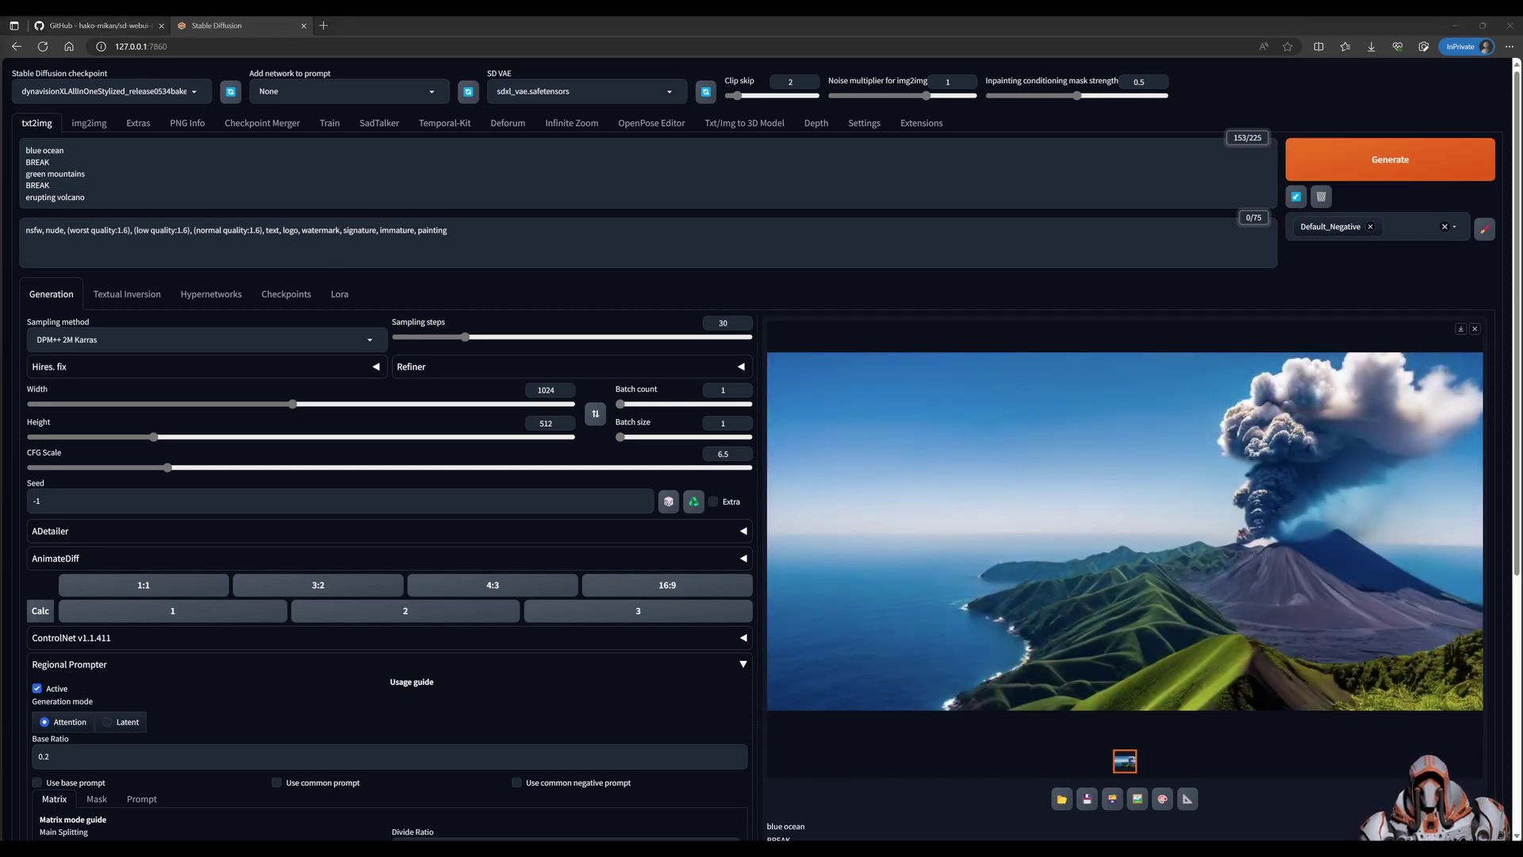
Replace the prompt with 'aerial view, lightning, rain', blue ocean, green mountain, red volcano, each BREAK on its own line
key("ctrl+a")
type("aerial view, lightning, rain BREAK blue ocean BREAK green mountain BREAK red volcano")
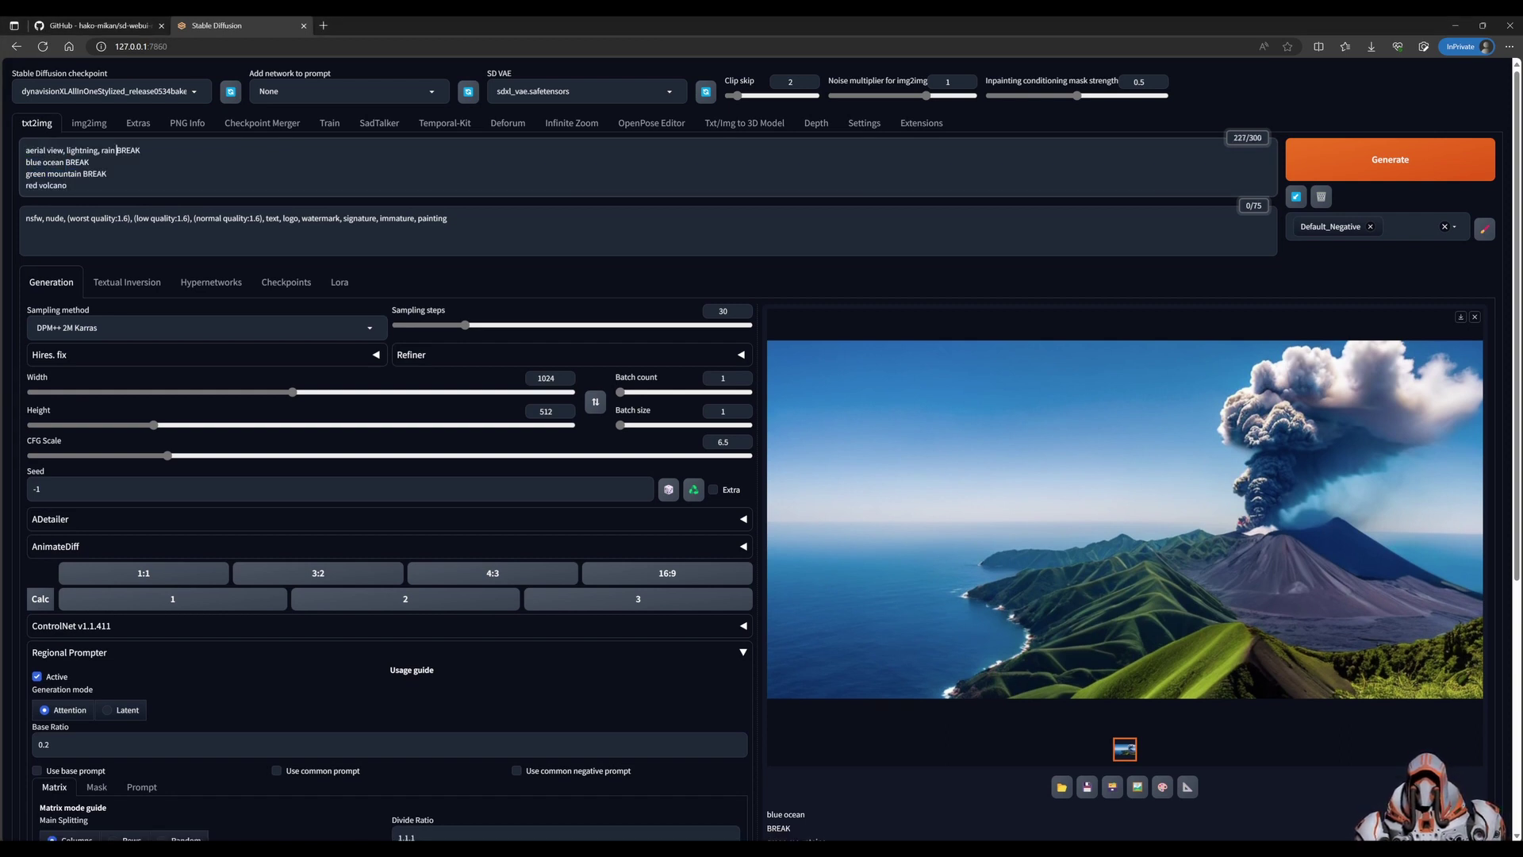
left_click(117, 150)
key("Return")
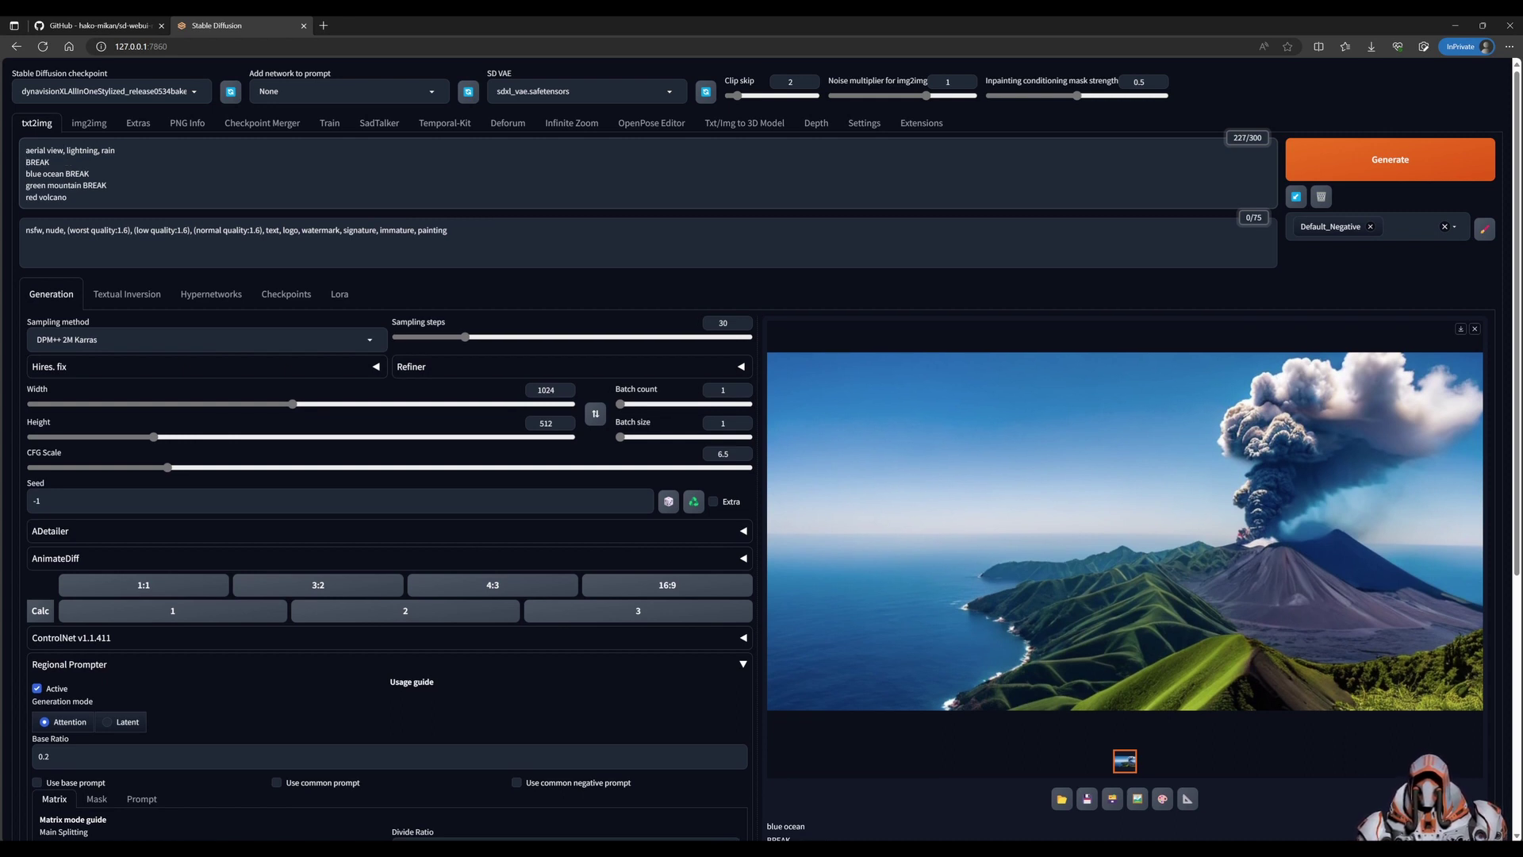
left_click(65, 174)
key("Return")
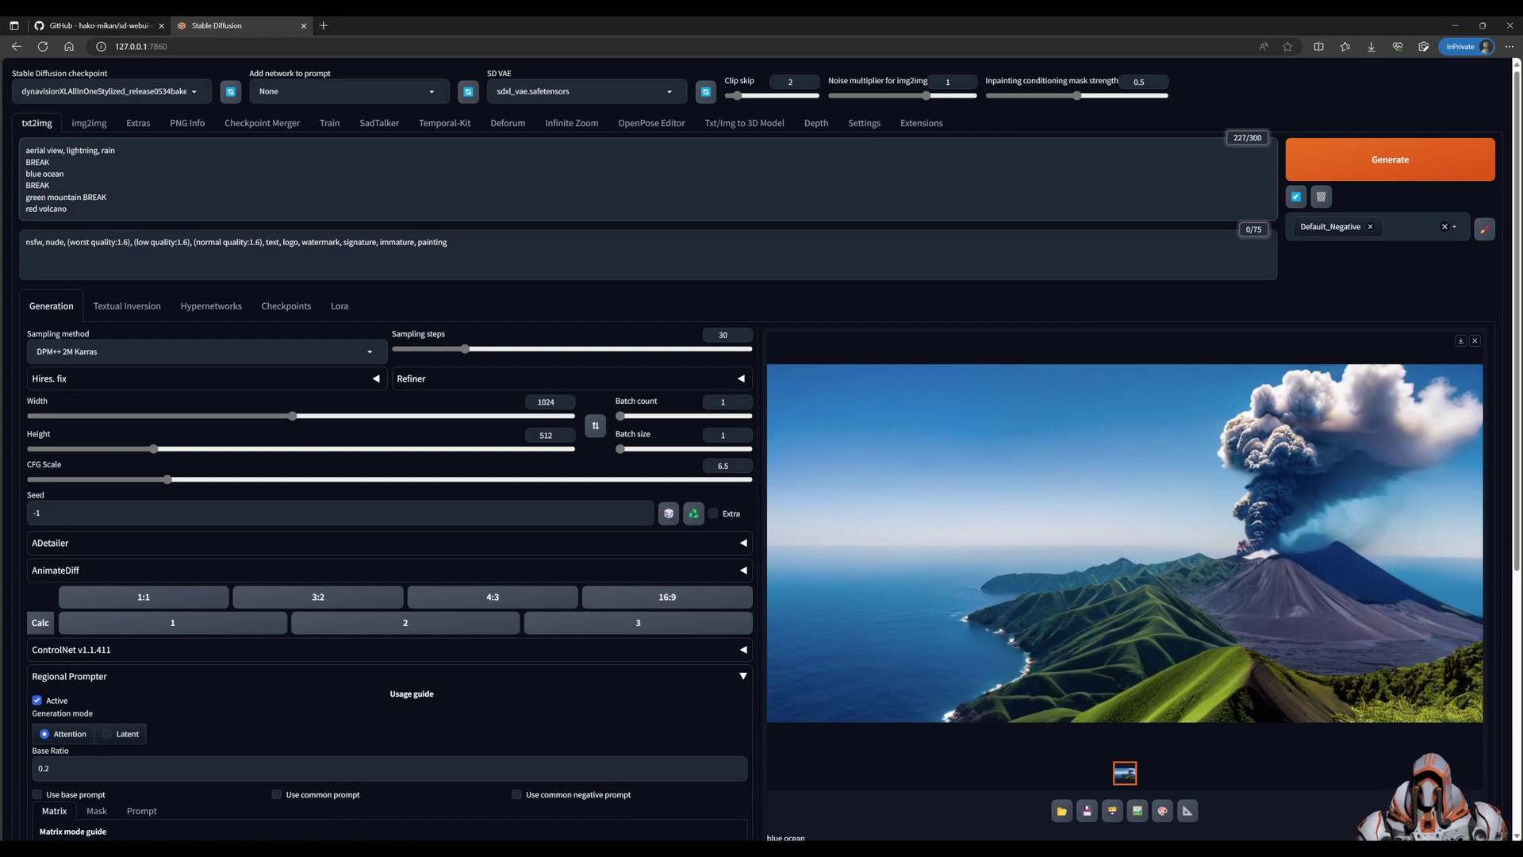
left_click(82, 197)
key("Return")
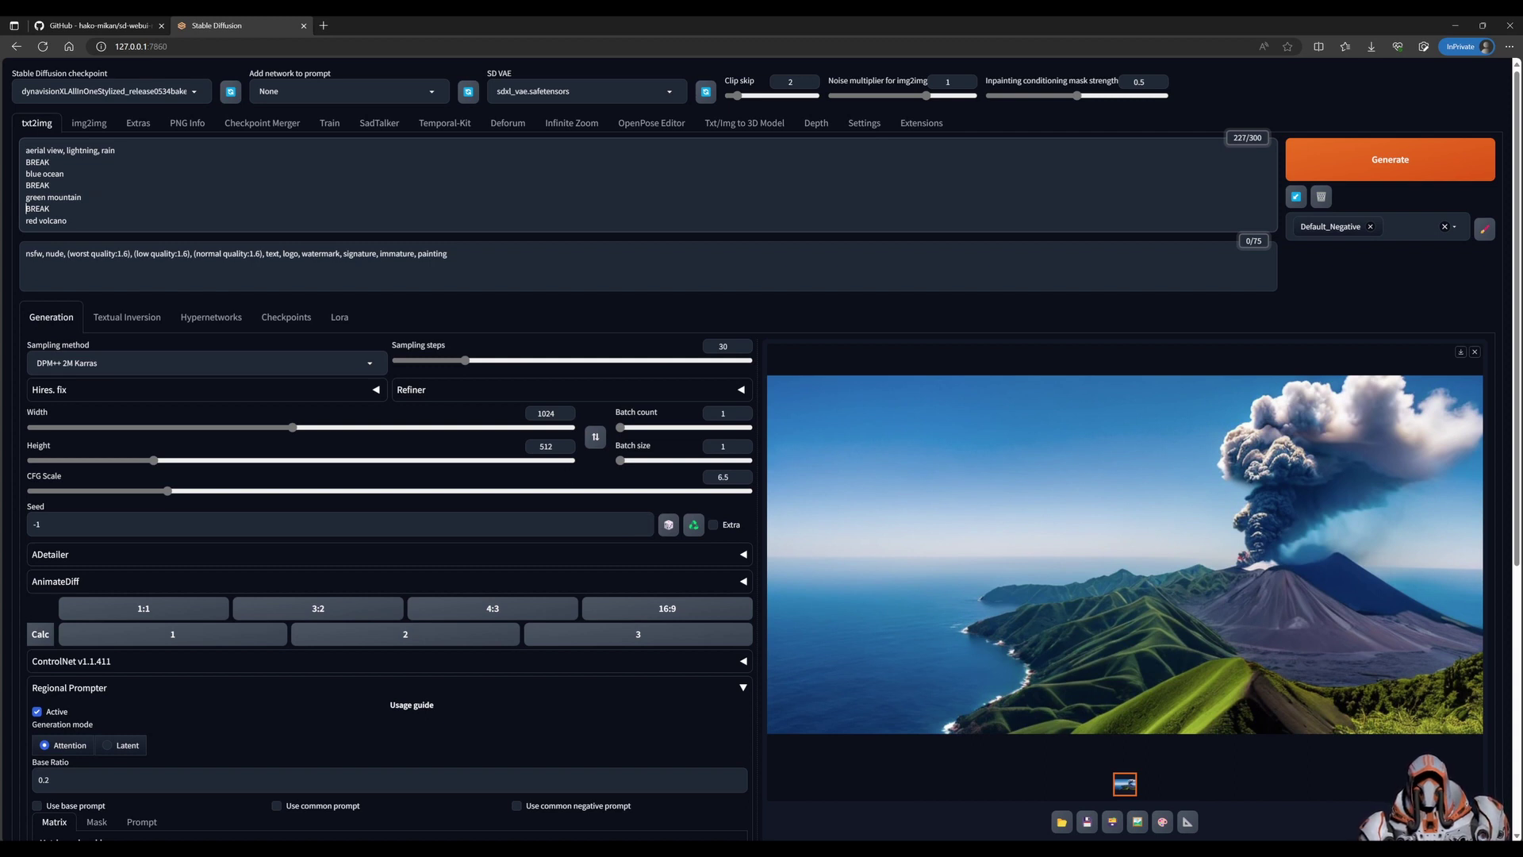
Preview the column regions and build the region template in Regional Prompter
scroll(617, 448, "down", 5)
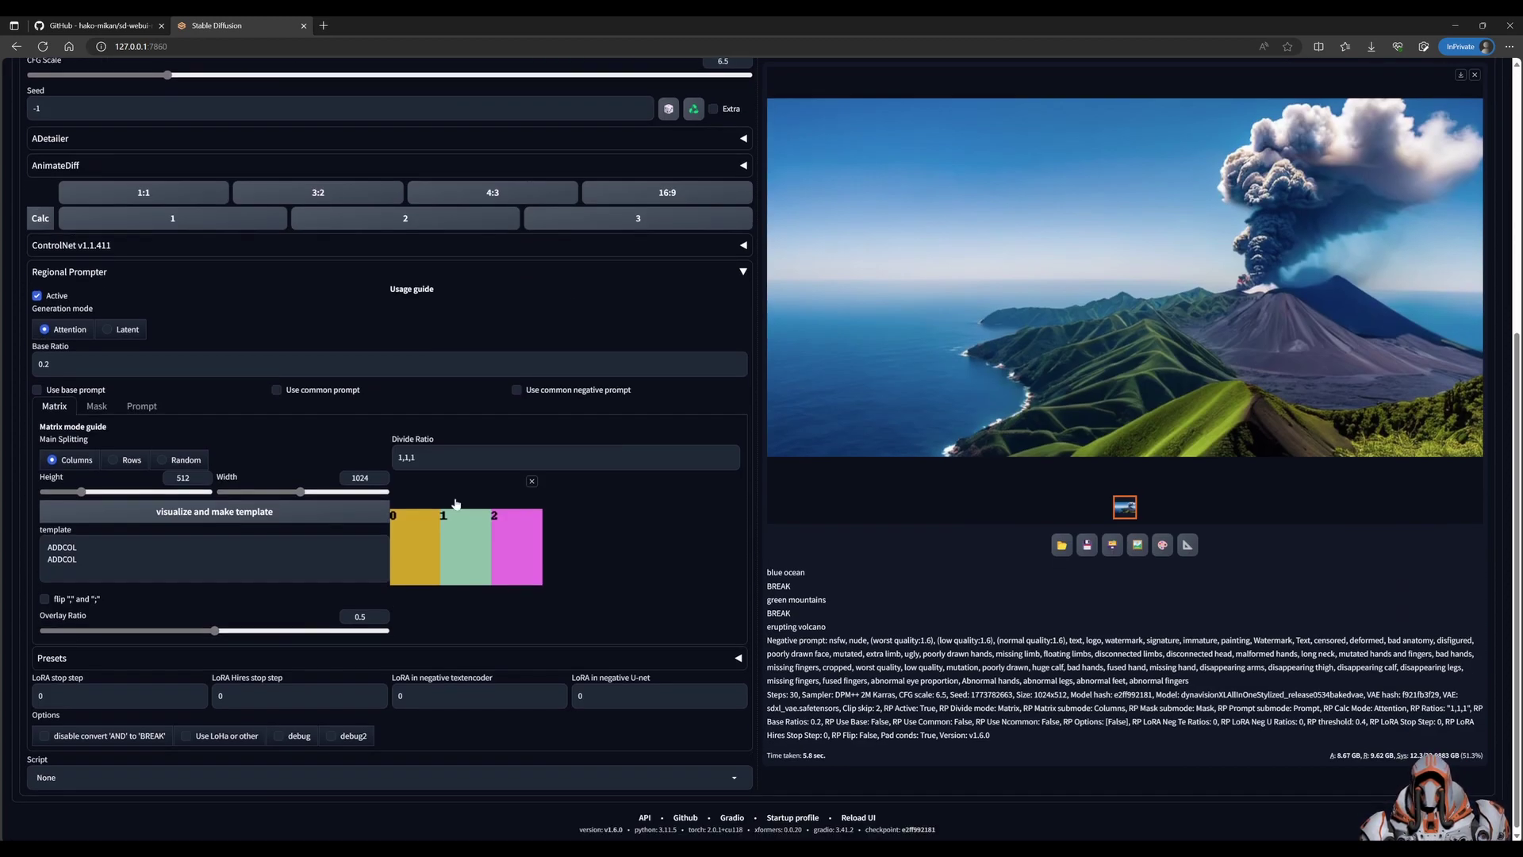
left_click(331, 516)
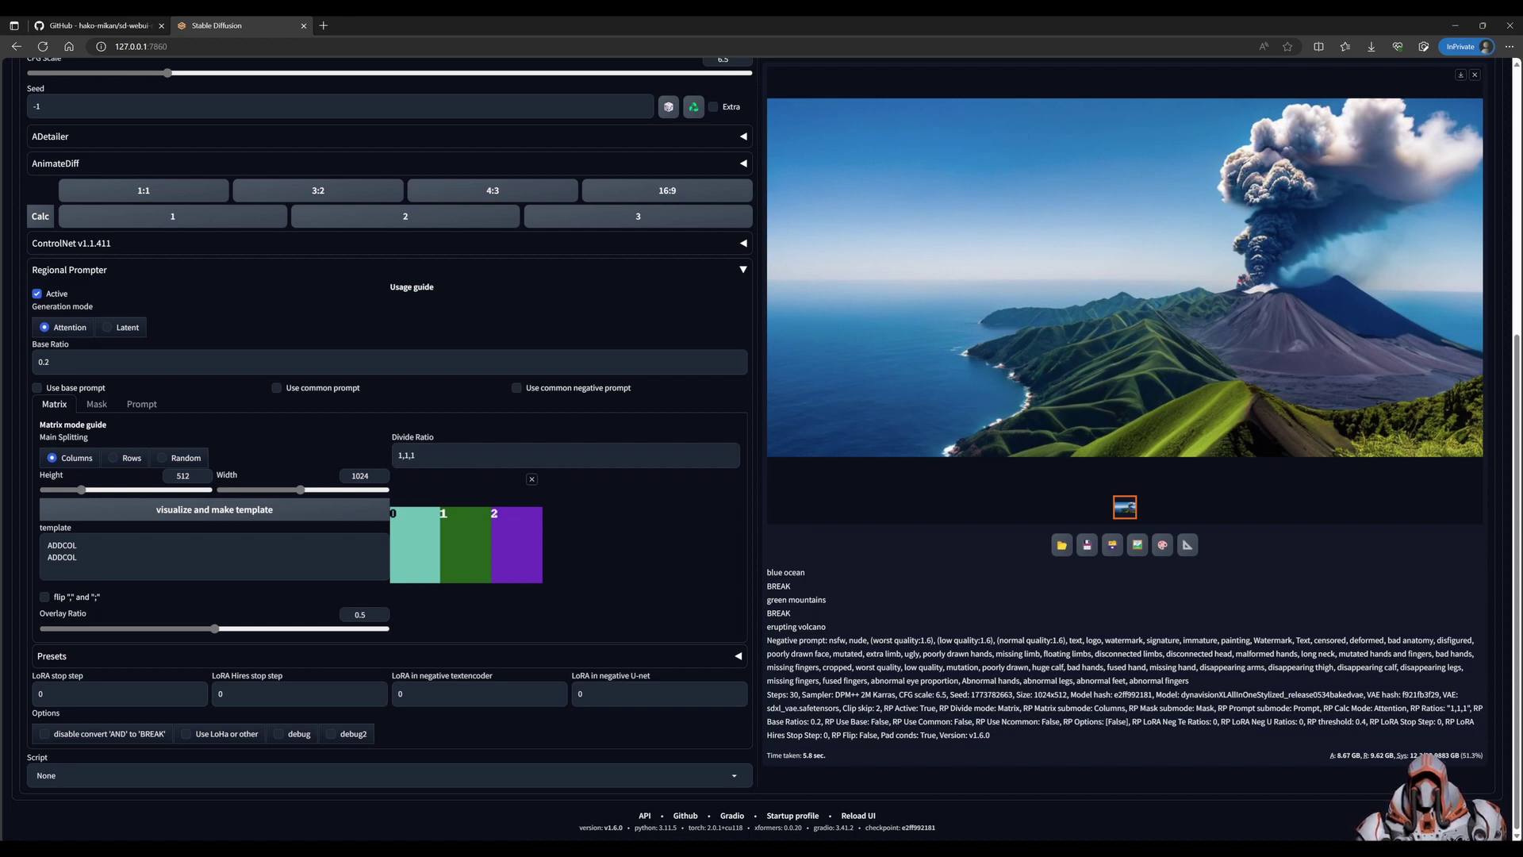
scroll(476, 476, "up", 5)
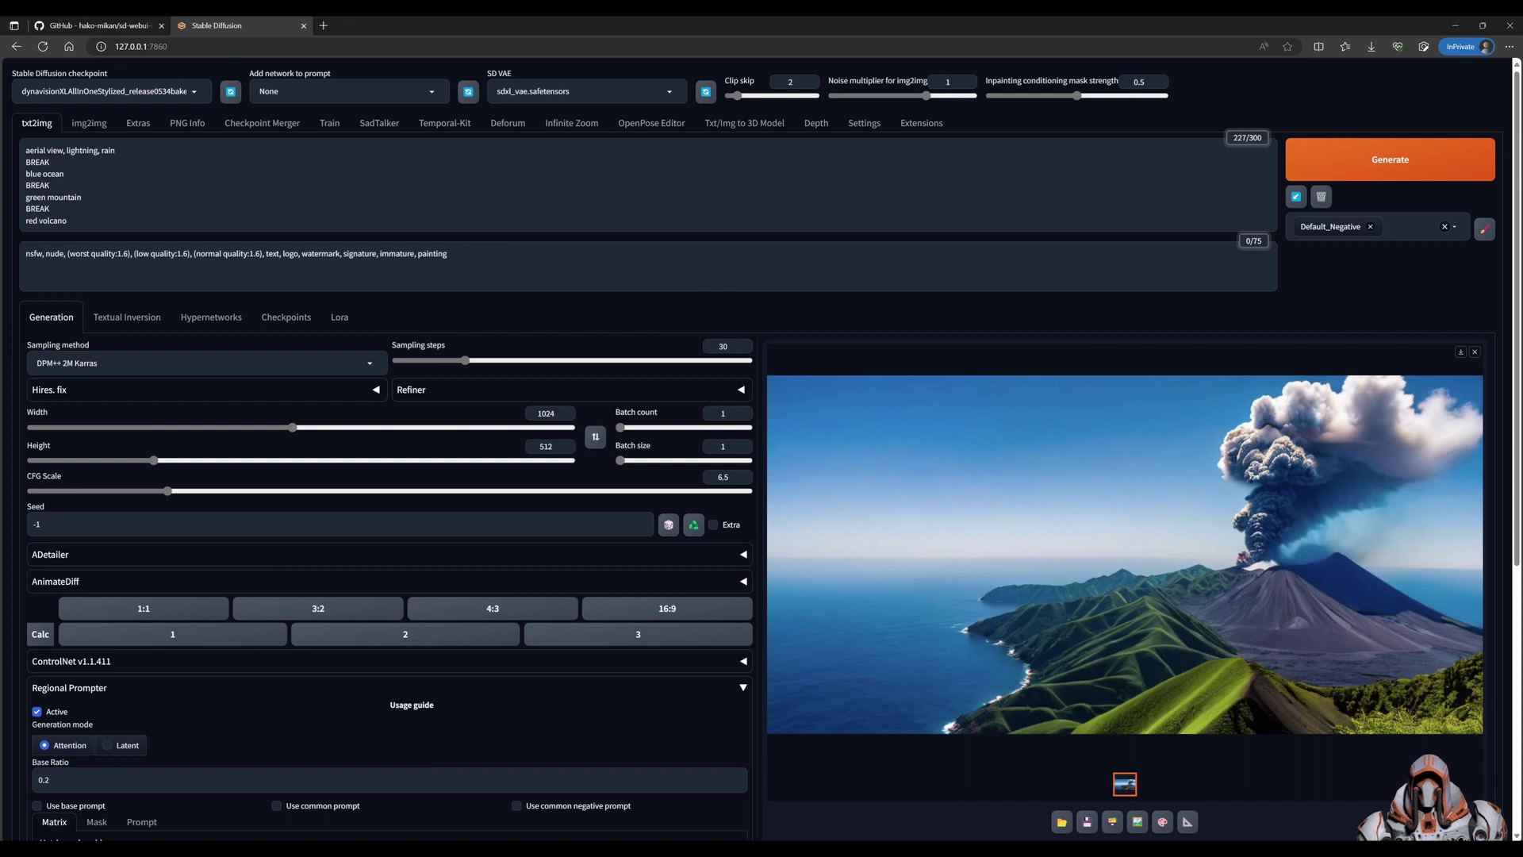
scroll(476, 476, "down", 4)
scroll(476, 476, "up", 1)
left_click(62, 739)
scroll(373, 597, "up", 3)
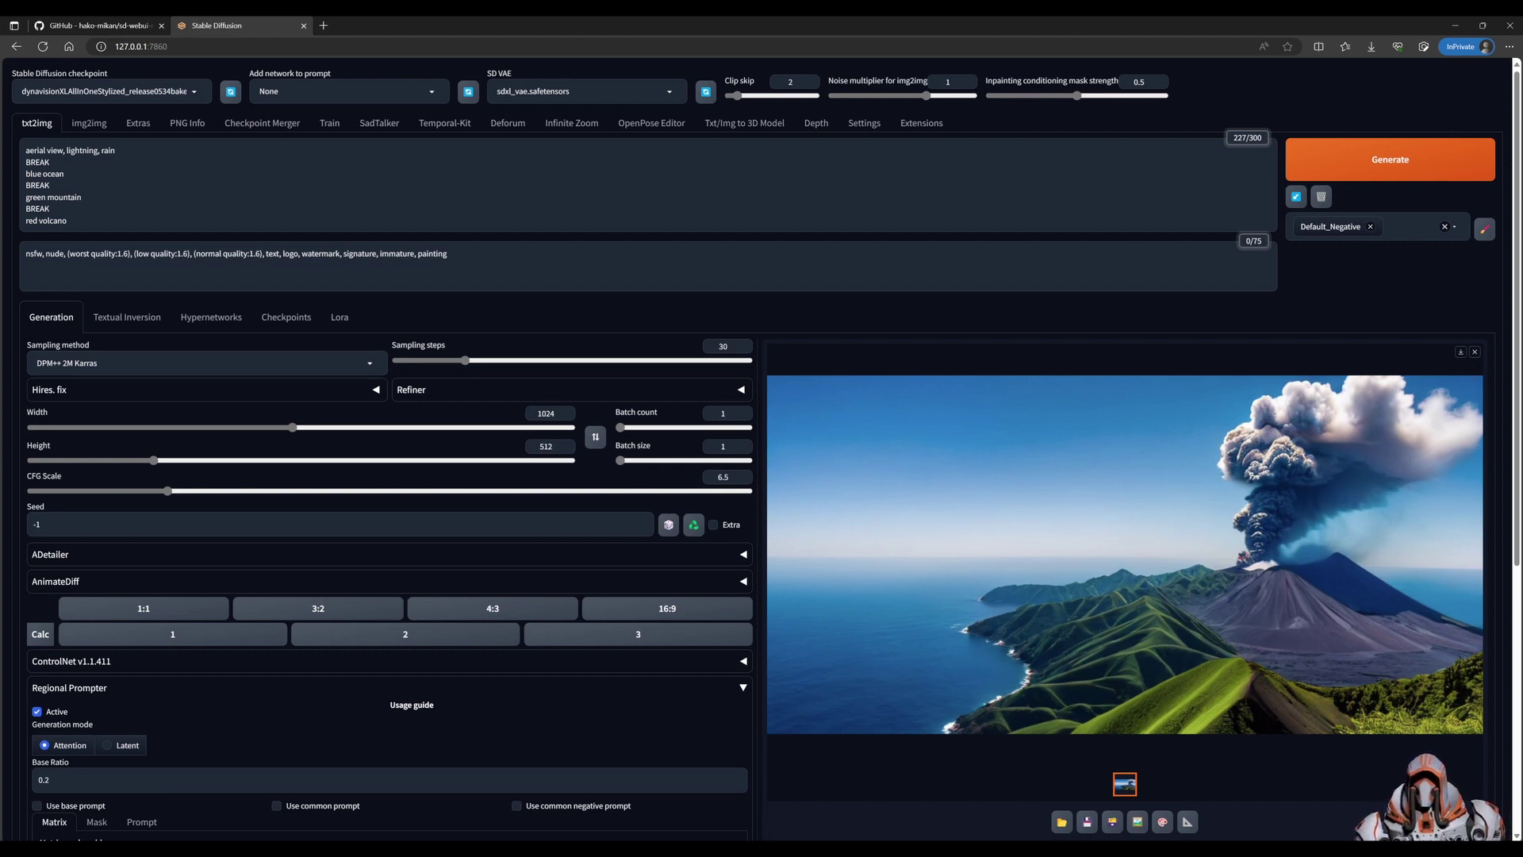
Turn on Use common prompt so 'aerial view, lightning, rain' applies to the whole image
left_click_drag(67, 150, 116, 150)
left_click(116, 150)
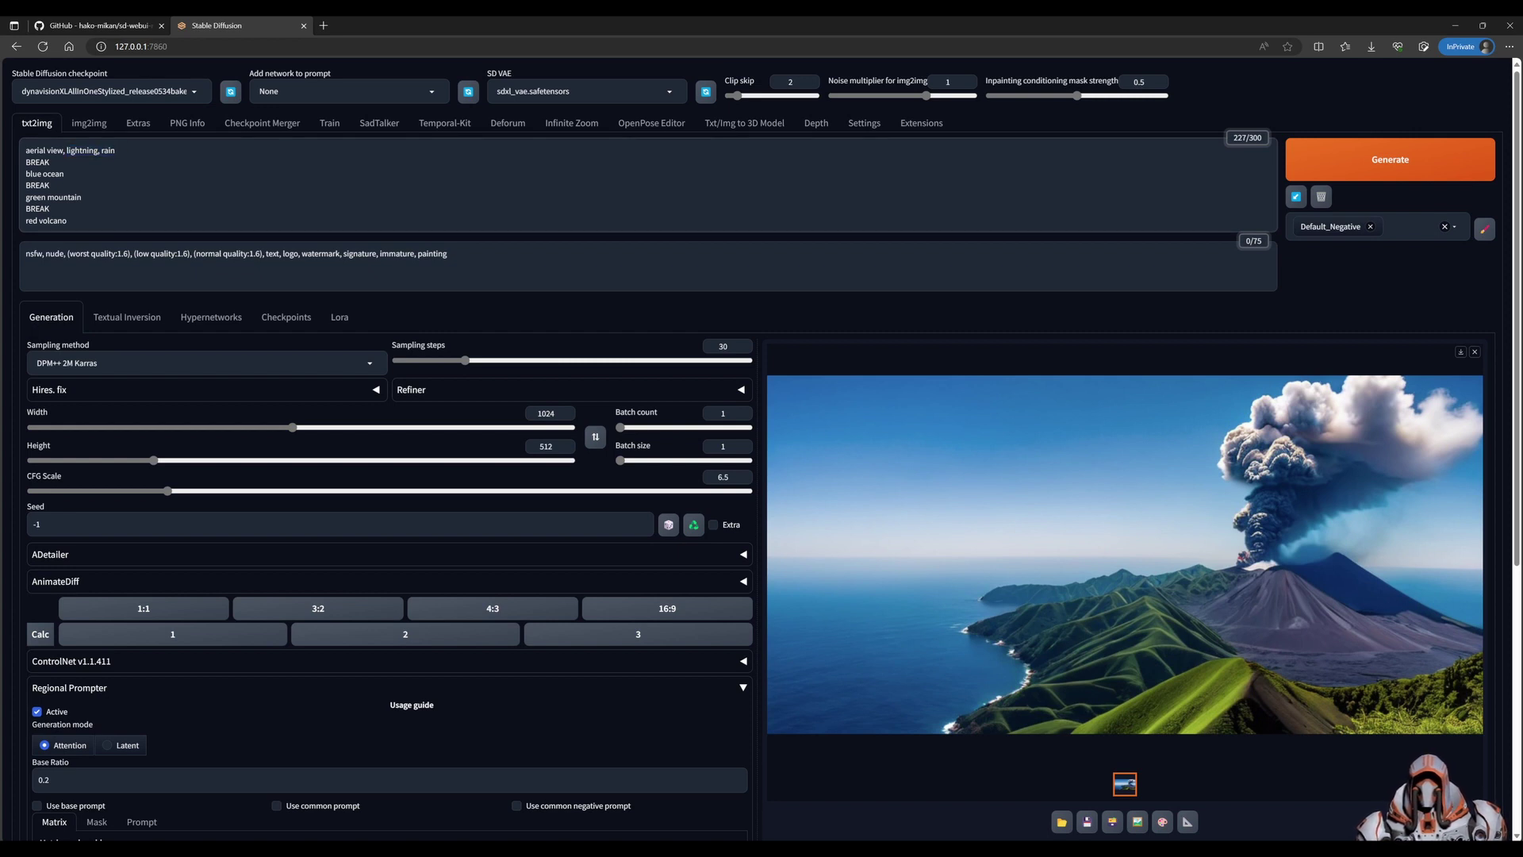
double_click(53, 173)
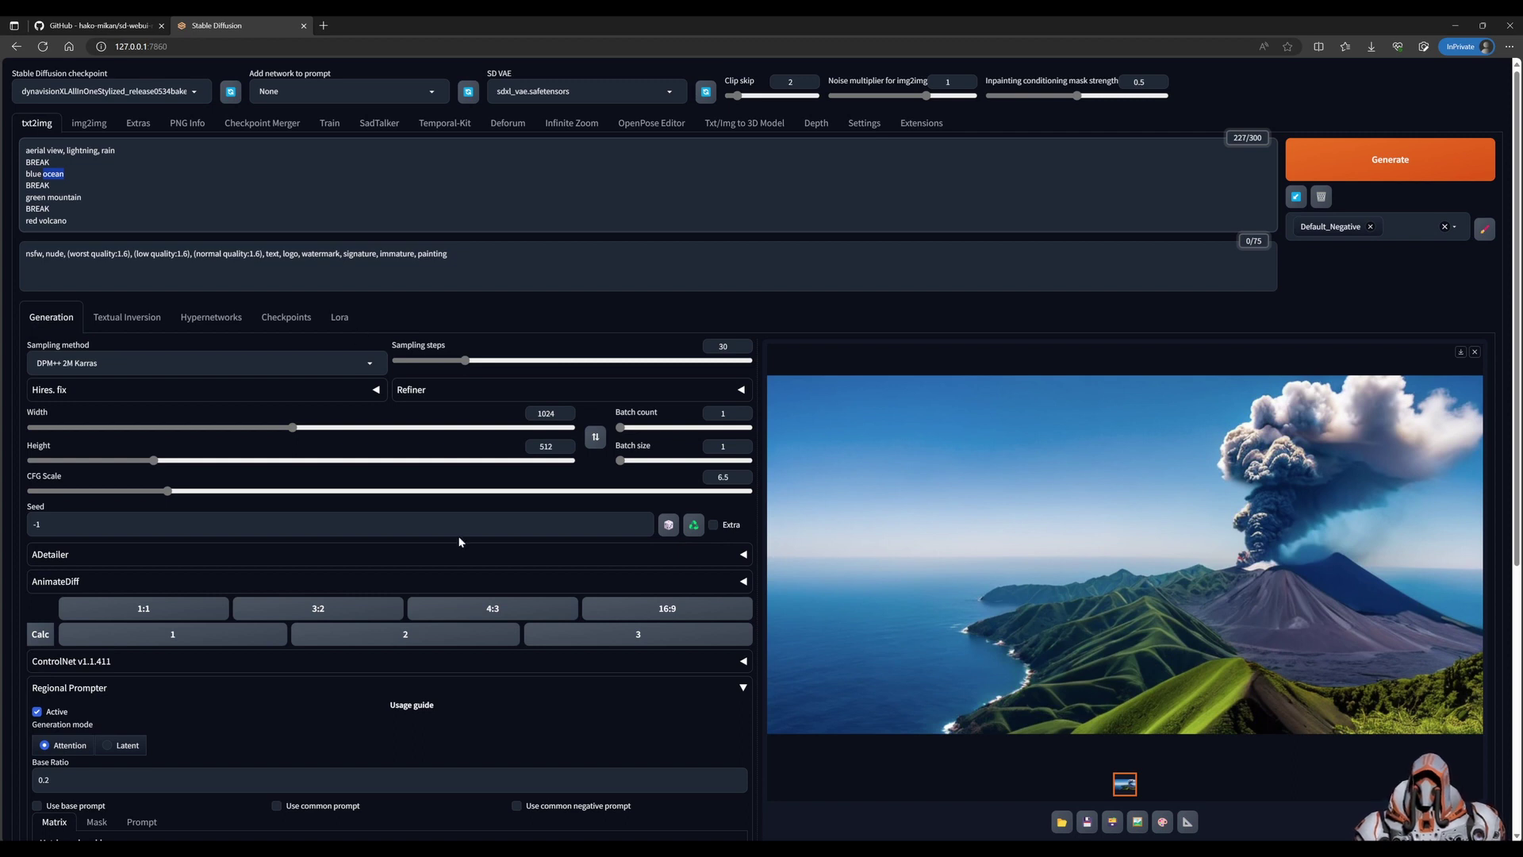
scroll(440, 695, "down", 2)
left_click(276, 688)
Rebuild the region template and confirm it now starts with ADDCOMM
scroll(379, 697, "down", 4)
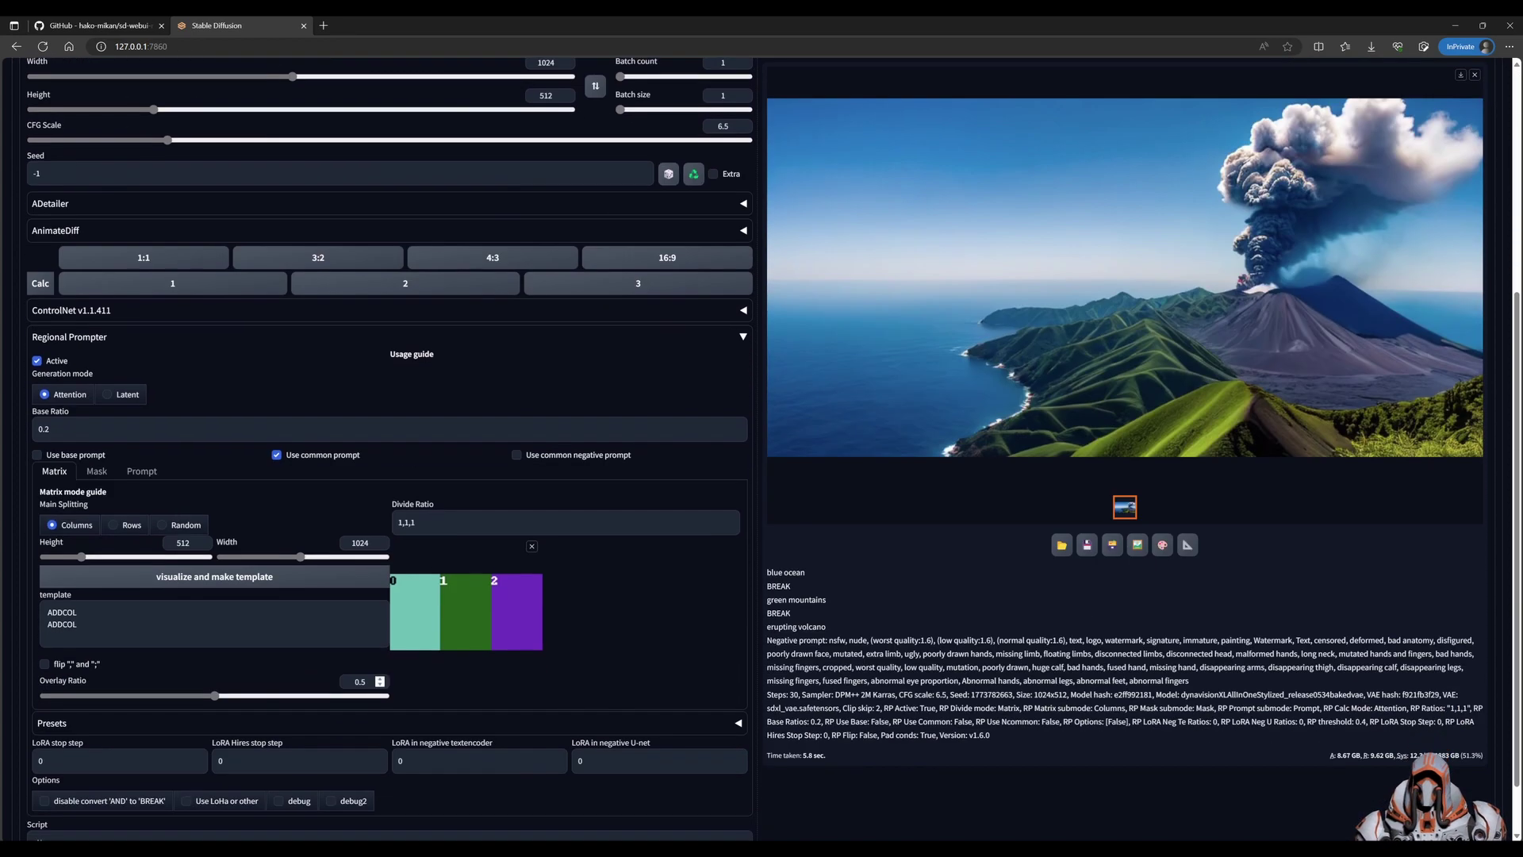
left_click(288, 579)
left_click_drag(46, 608, 79, 634)
left_click(80, 633)
double_click(66, 610)
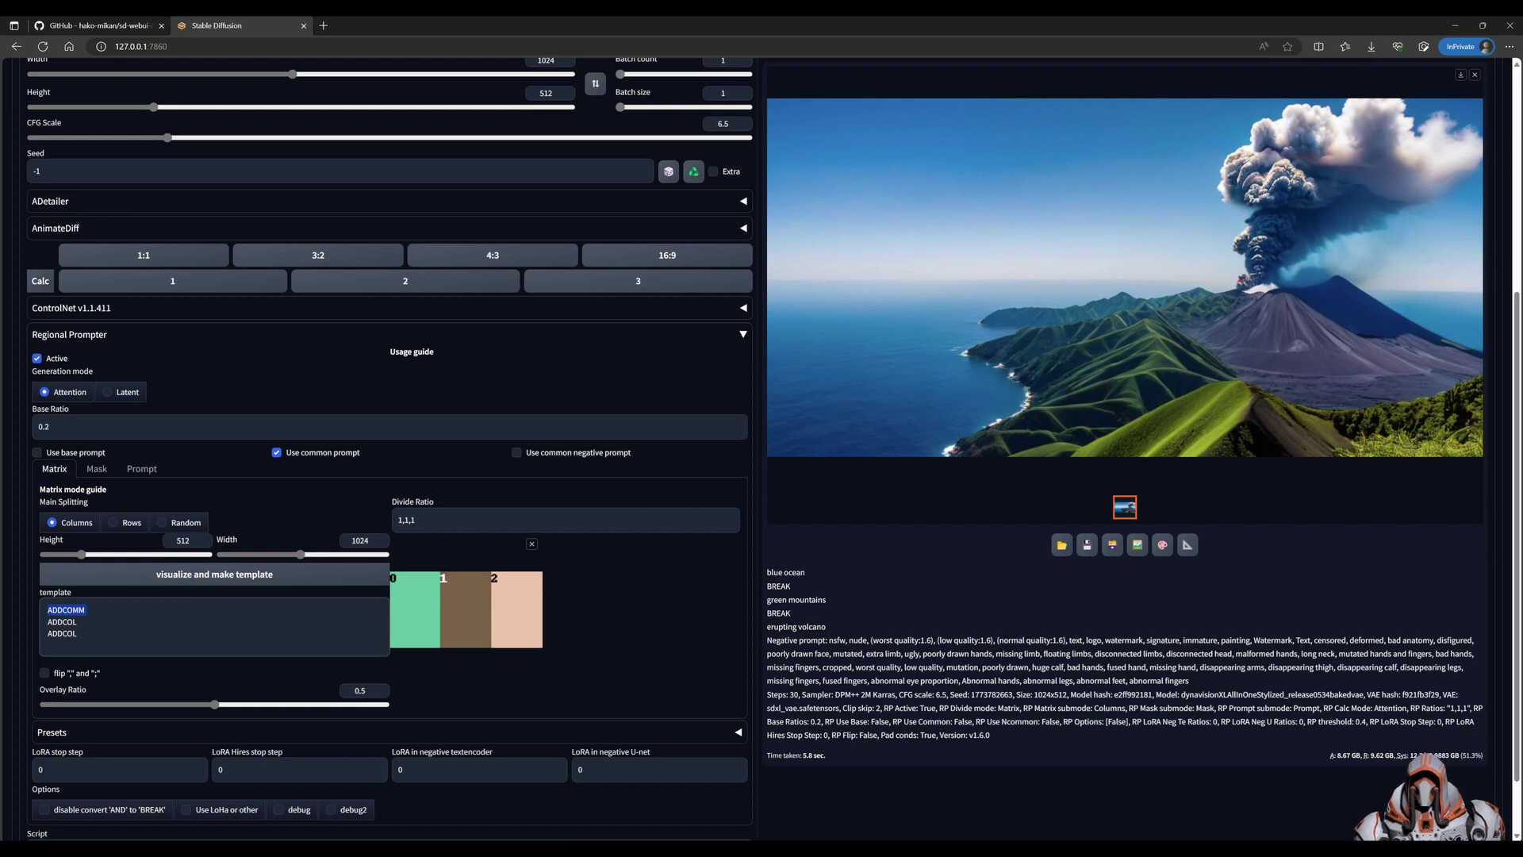
left_click(72, 610)
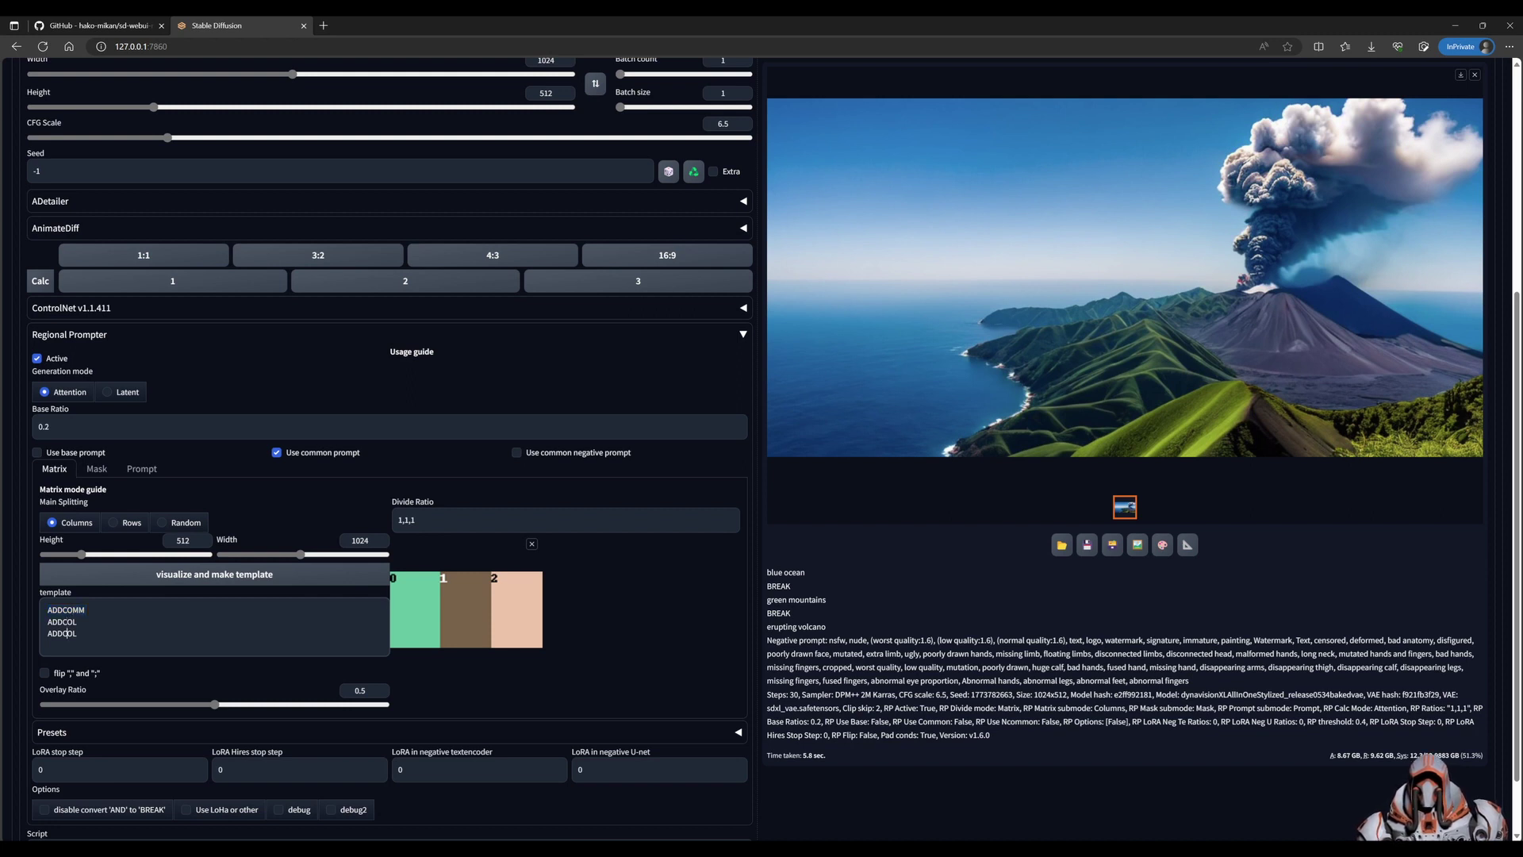
scroll(68, 634, "up", 5)
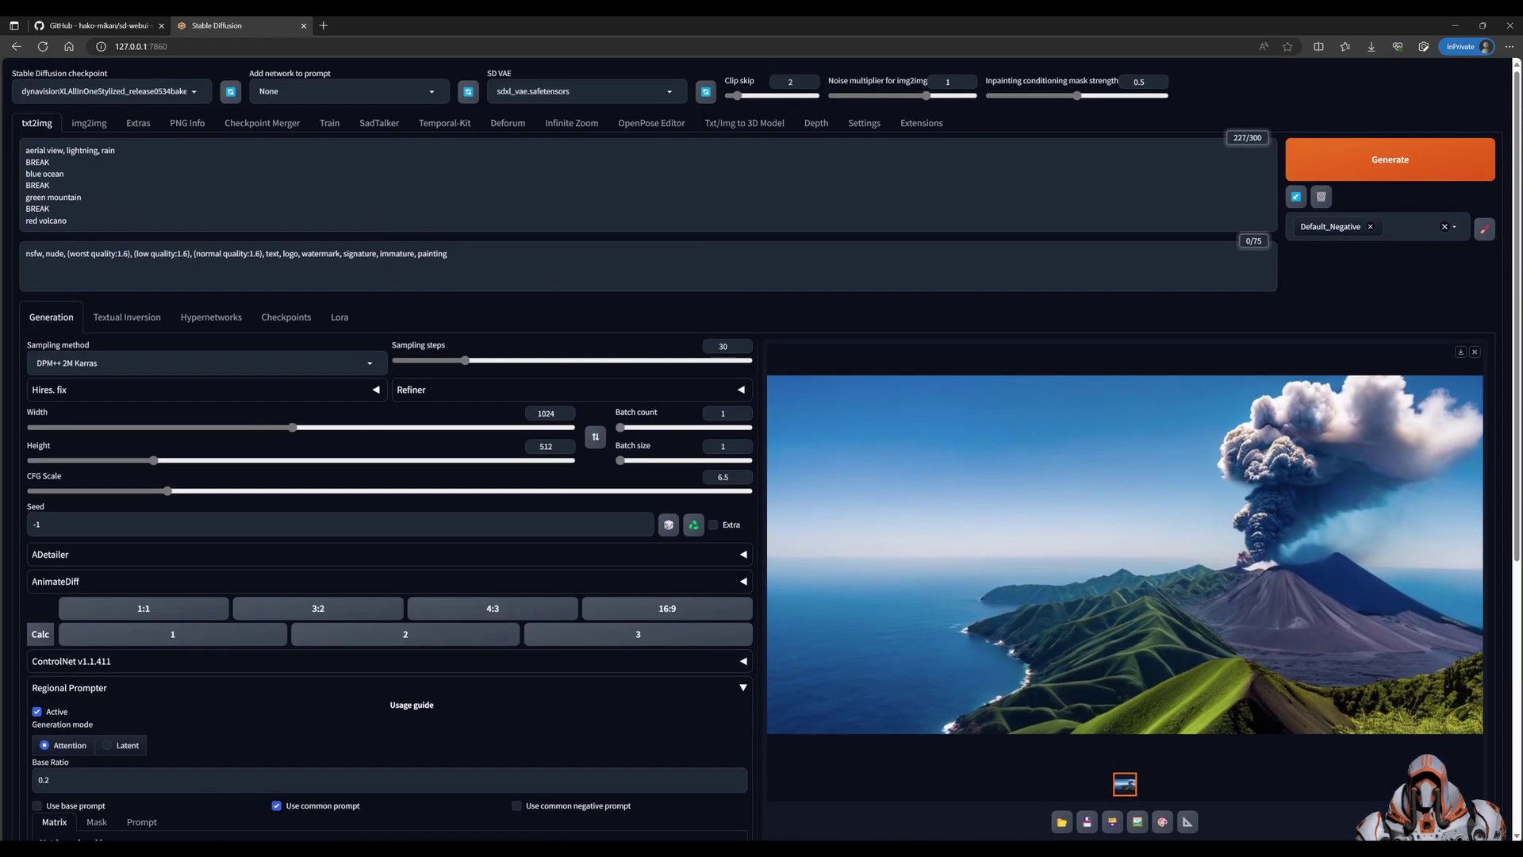
left_click(38, 162)
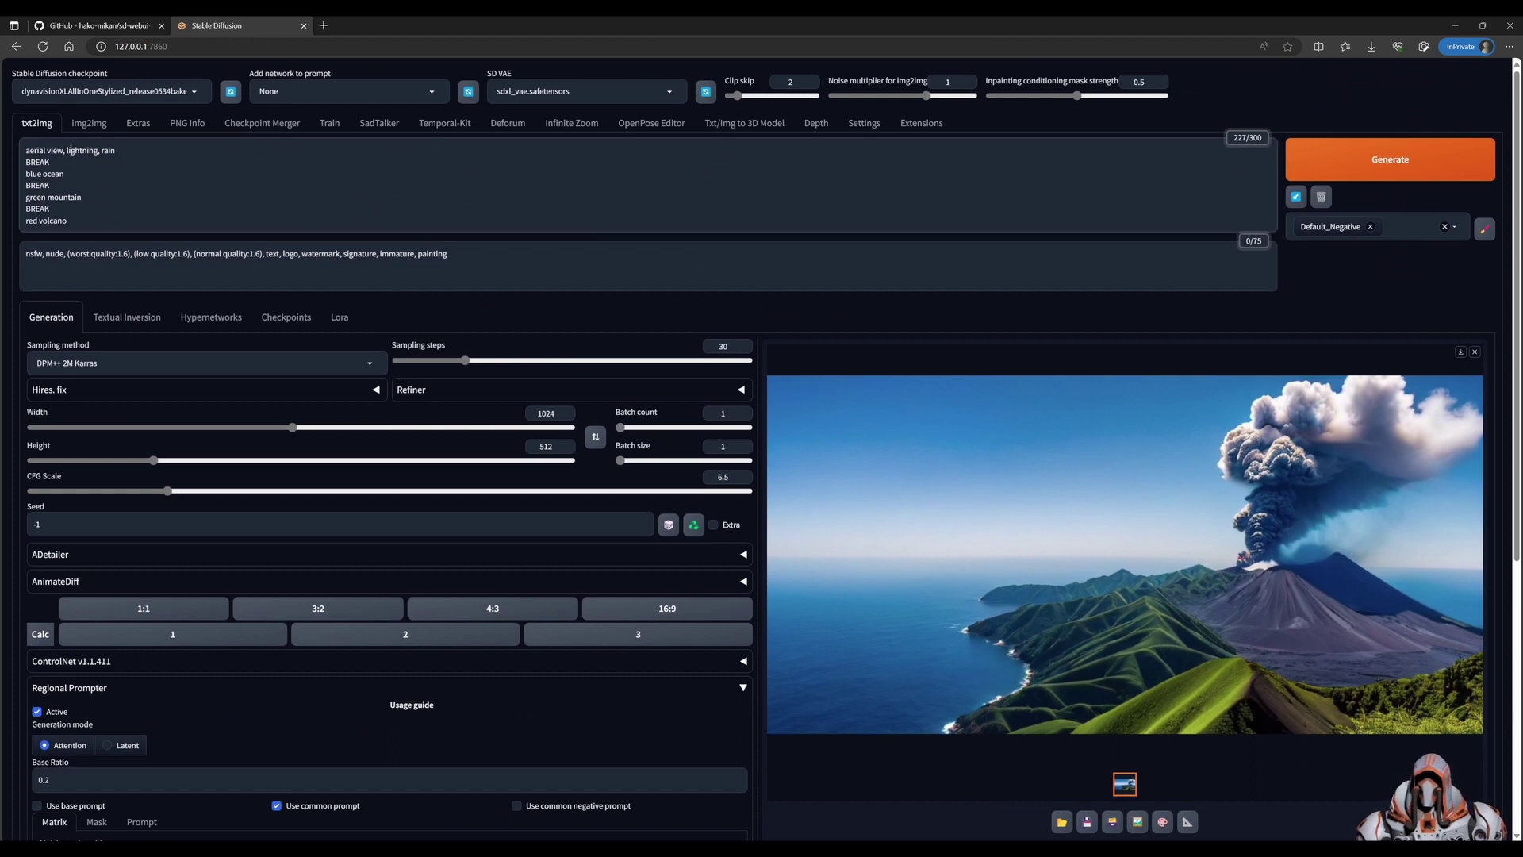
left_click_drag(67, 149, 116, 150)
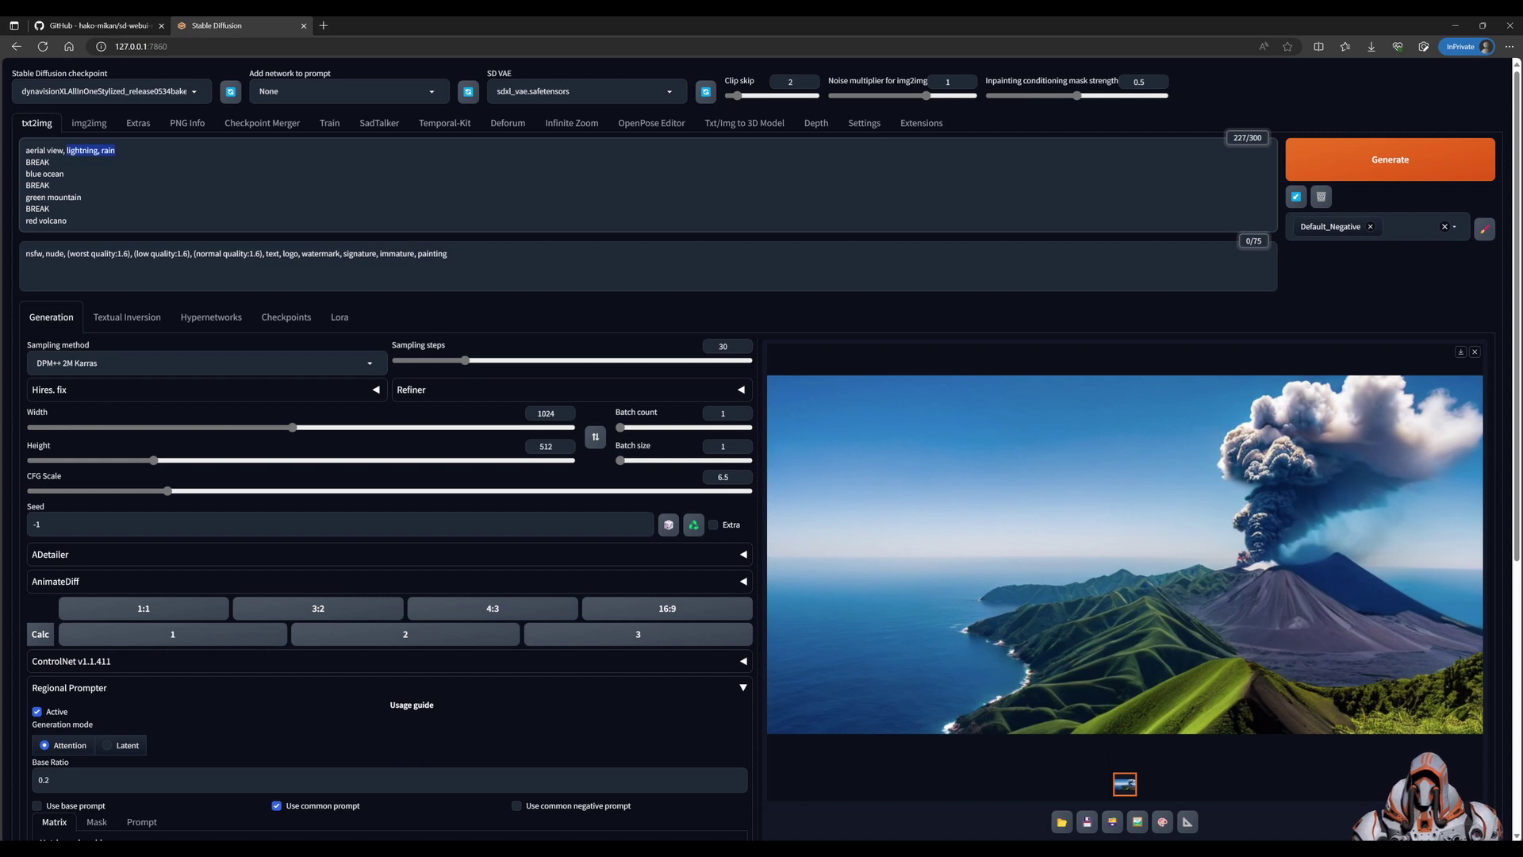
left_click(49, 162)
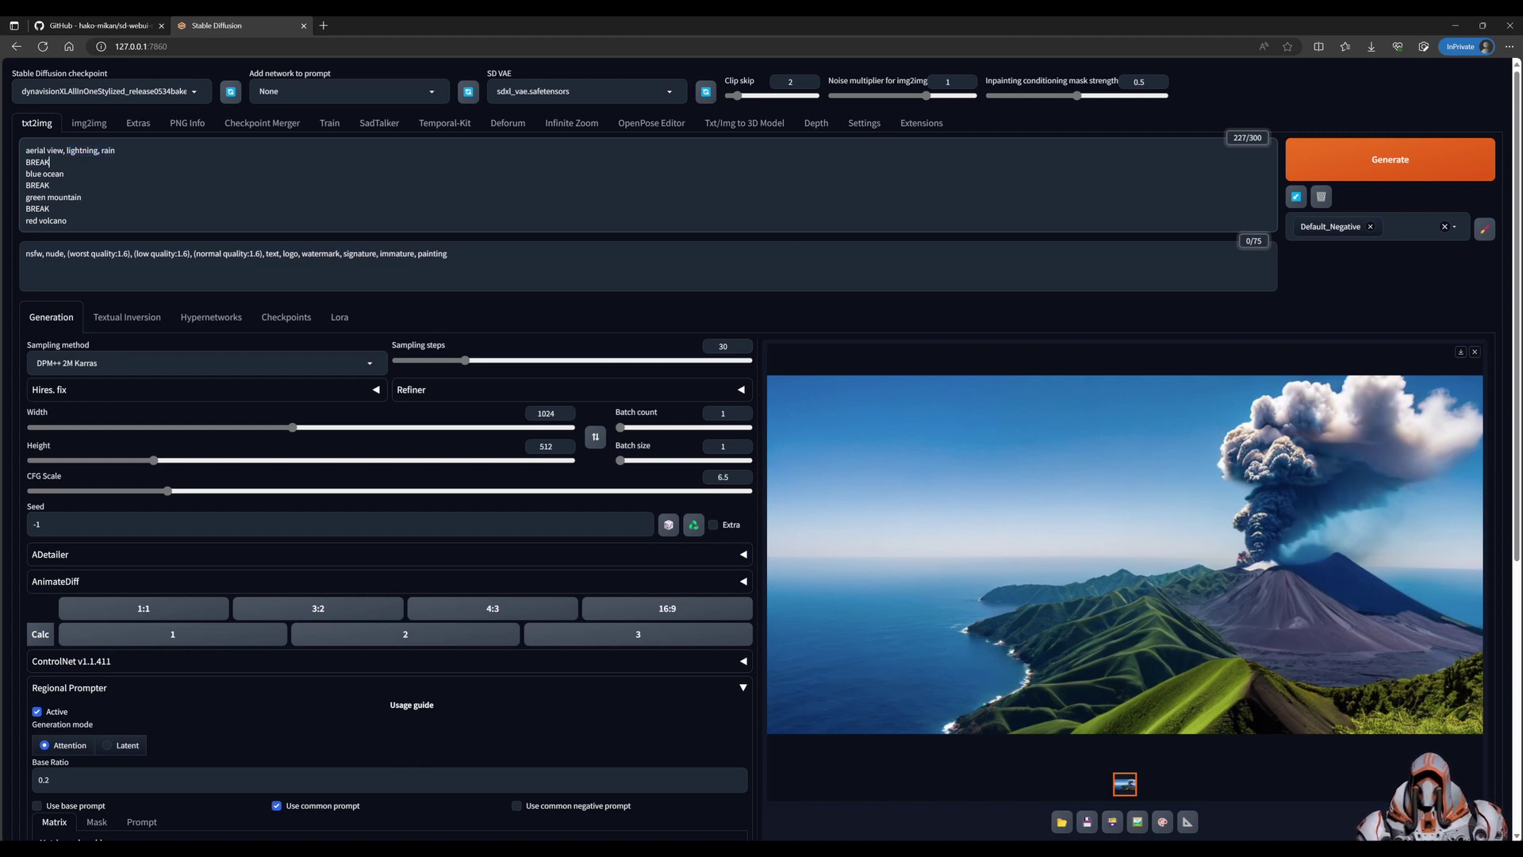
key("shift+End")
key("Delete")
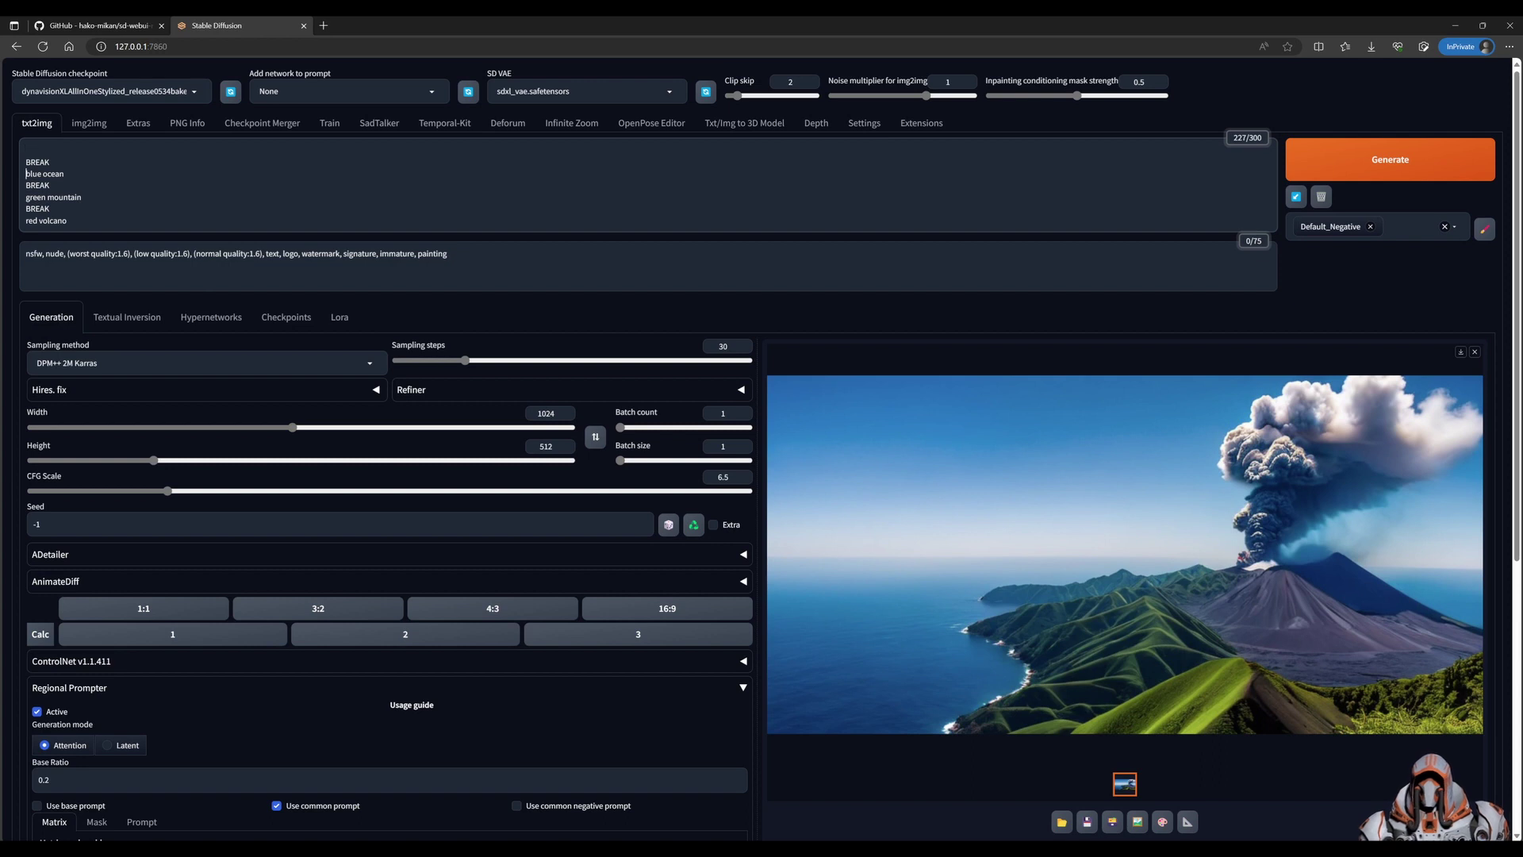
type("aerial view, lightning, rain,")
key("shift+Home")
key("ctrl+c")
left_click(26, 196)
key("ctrl+v")
left_click(27, 221)
key("ctrl+v")
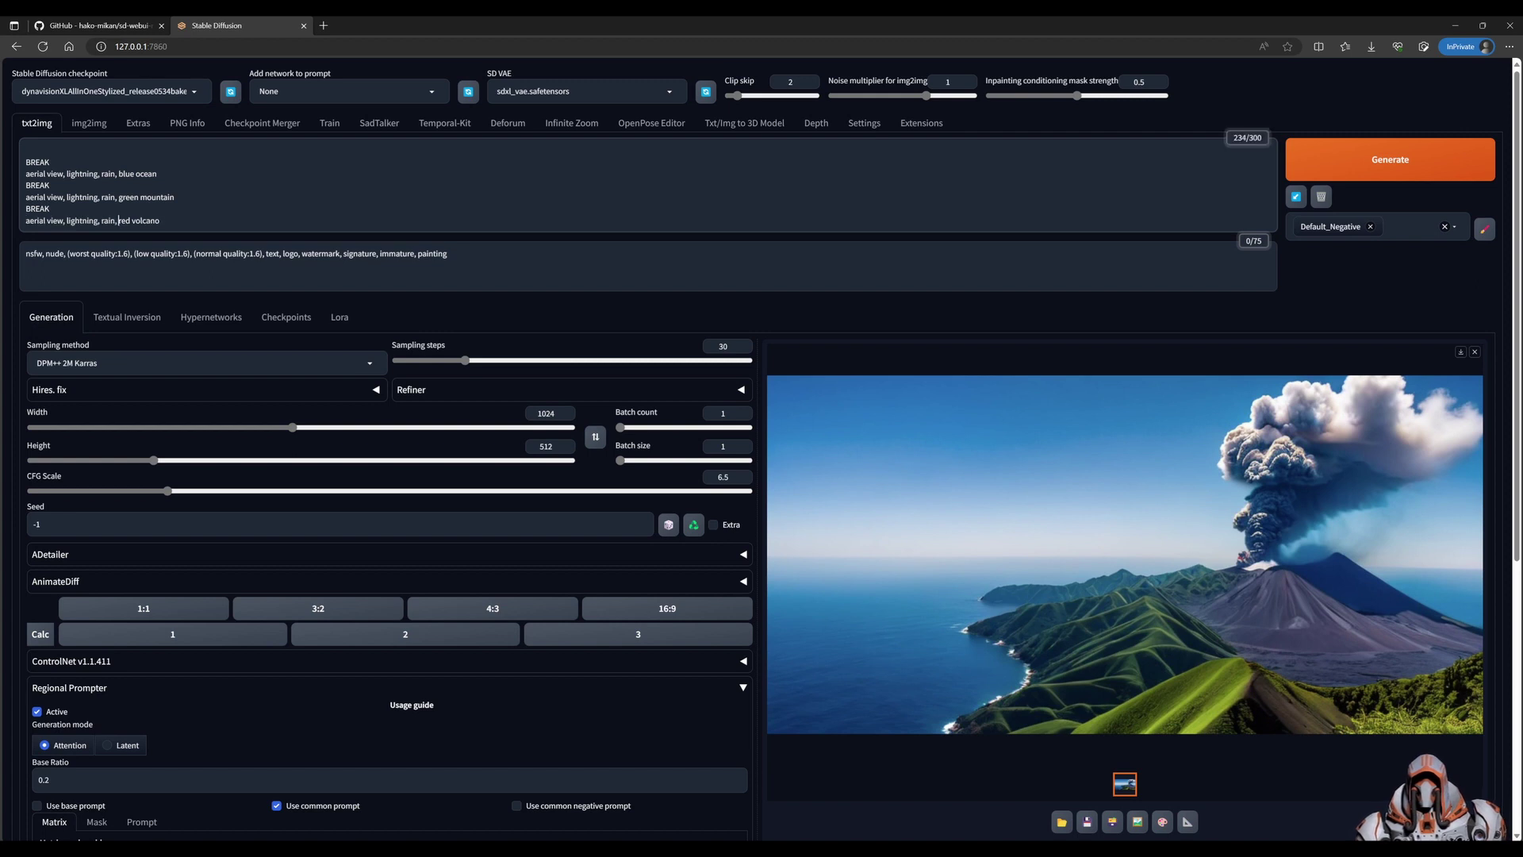
key("shift+Home")
key("BackSpace")
key("Up")
key("ctrl+shift+Right")
key("ctrl+shift+Right")
key("ctrl+shift+Right")
key("ctrl+shift+Right")
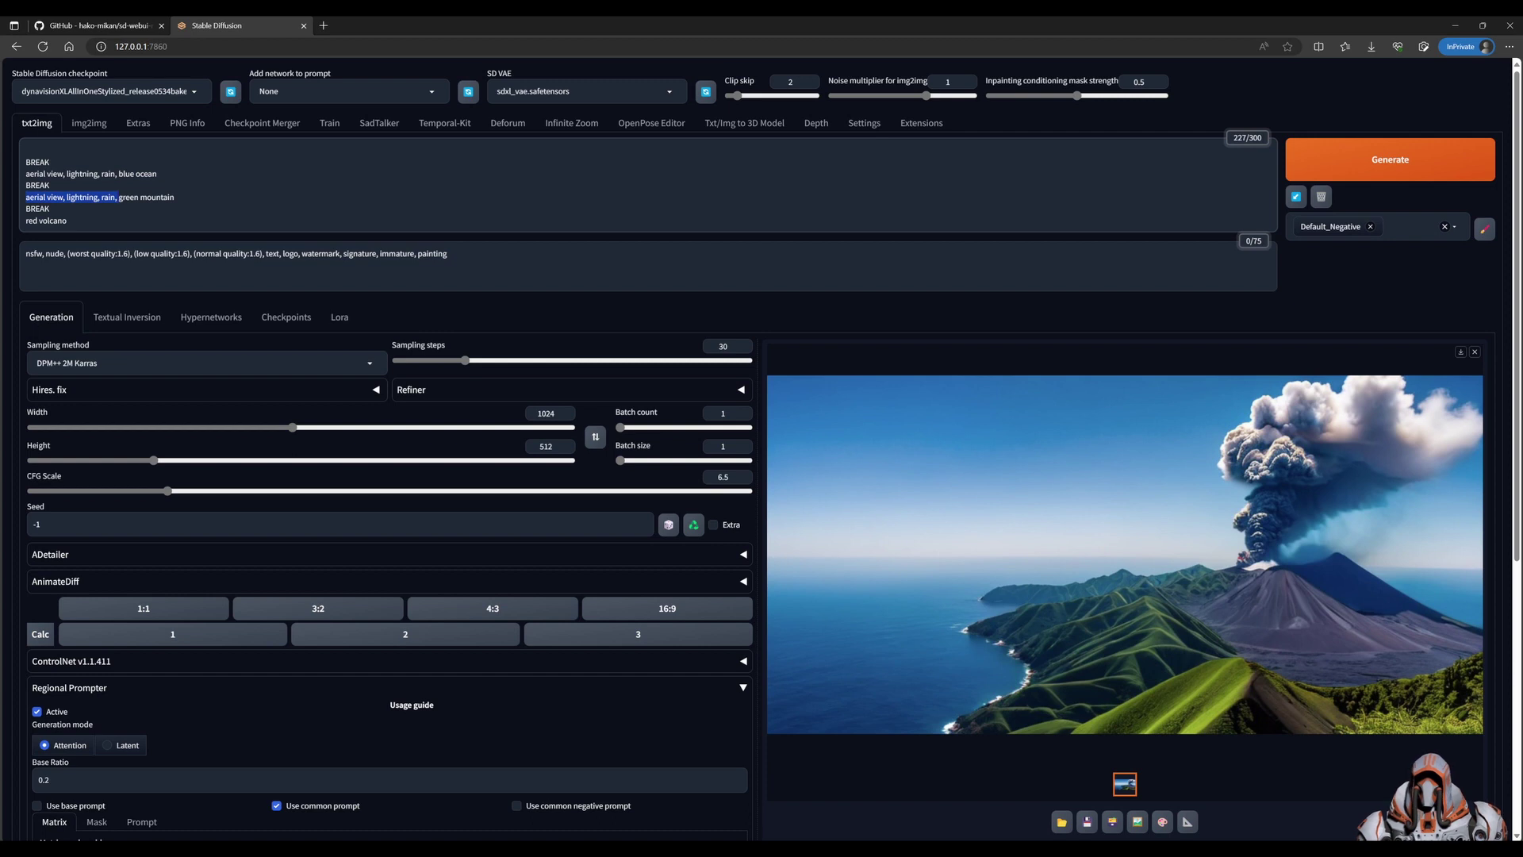
key("BackSpace")
key("Up")
key("Up")
key("ctrl+shift+Right")
key("ctrl+shift+Right")
key("ctrl+shift+Right")
key("ctrl+shift+Right")
key("ctrl+x")
key("Up")
key("Up")
key("ctrl+v")
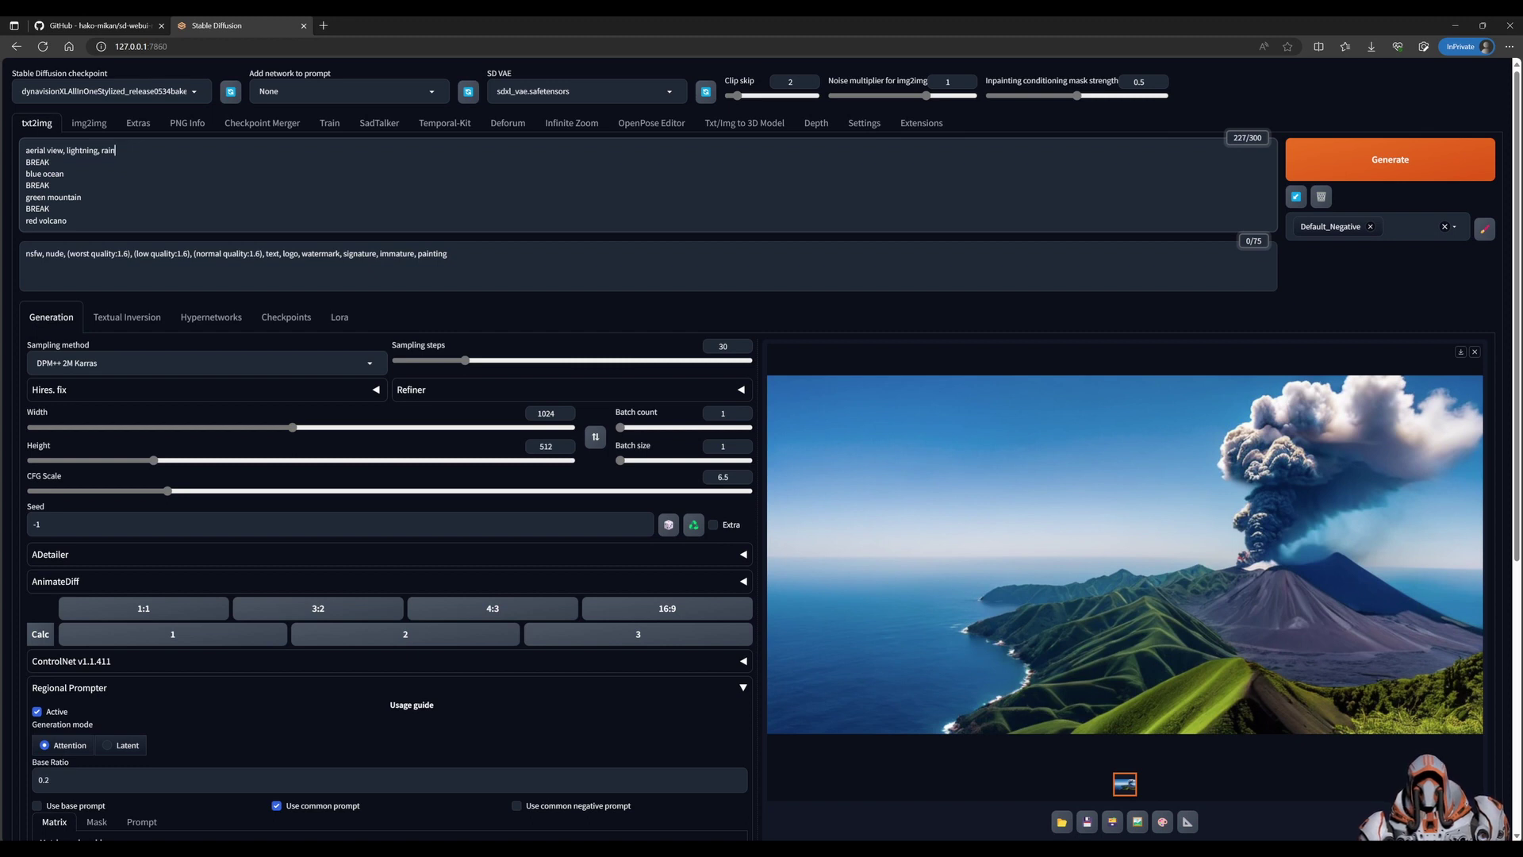
Generate two images of the stormy aerial scene with lightning over the glowing red volcano
key("ctrl+Return")
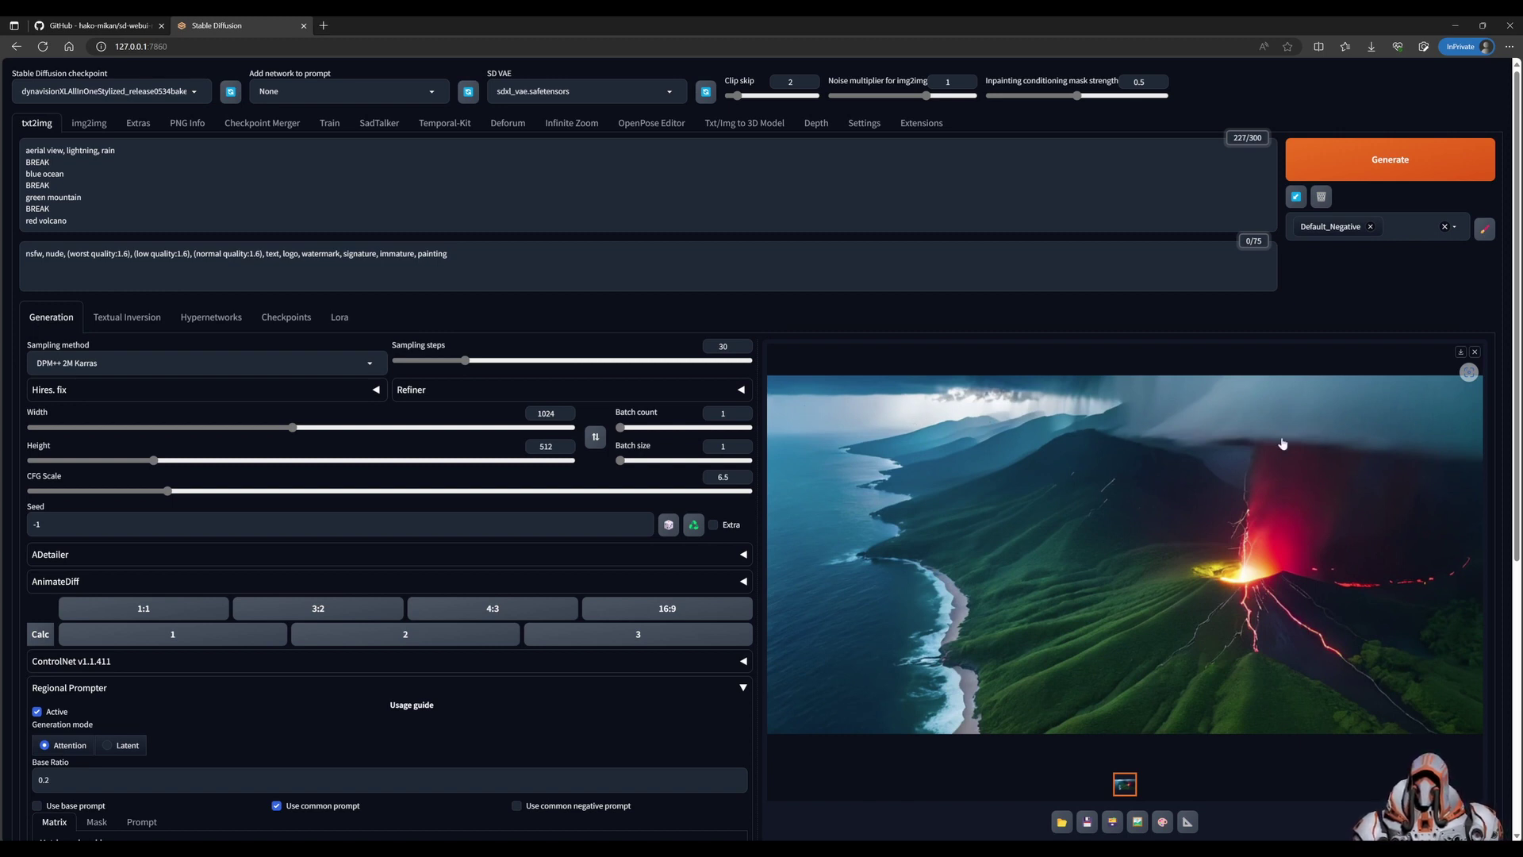
left_click(1389, 156)
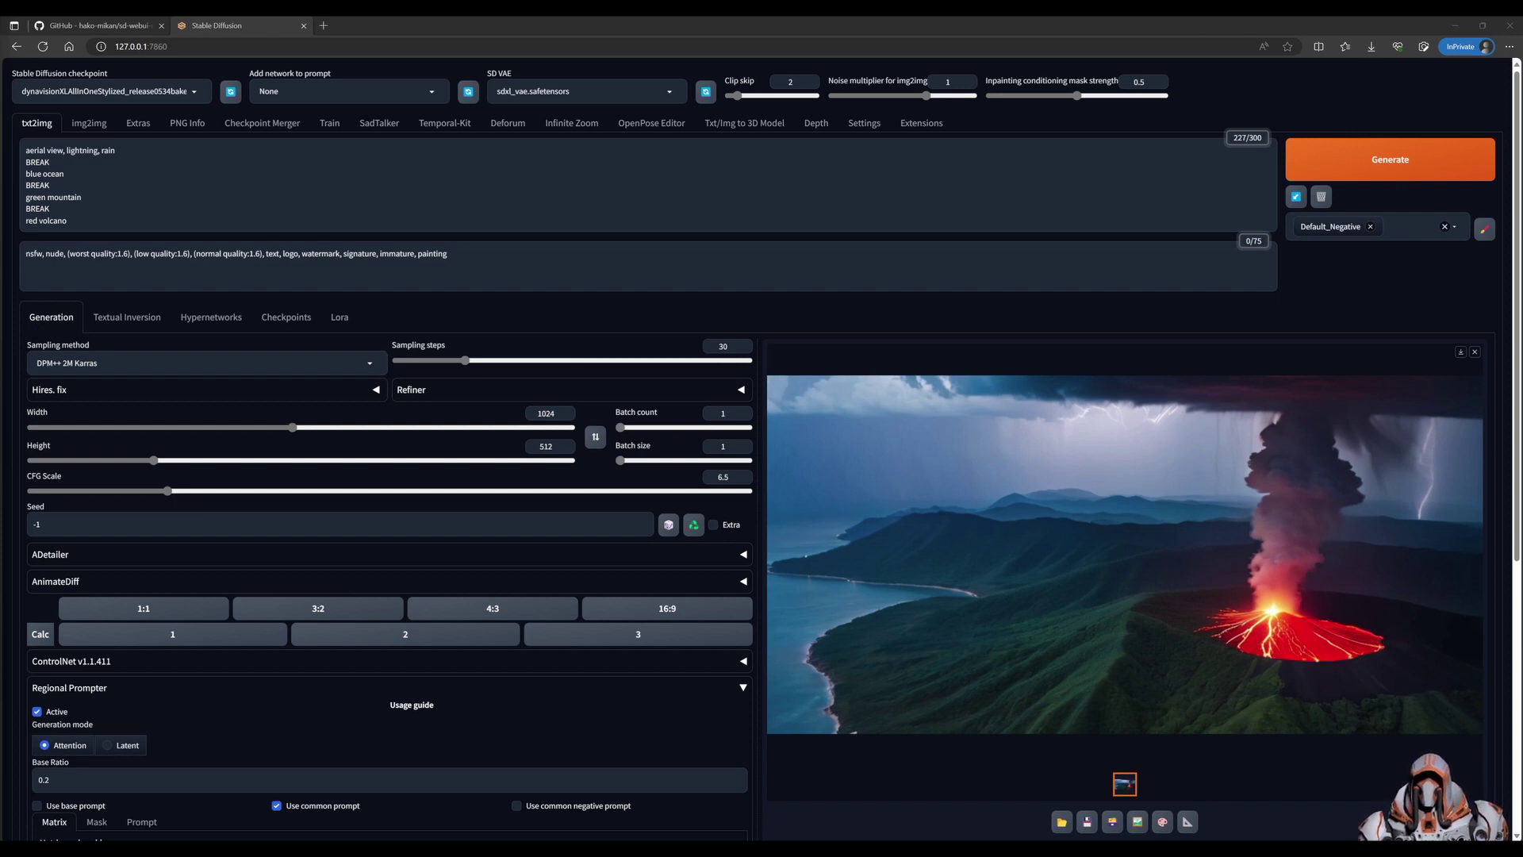
Replace the prompt with the four-season prompt, putting each BREAK on its own line
key("ctrl+a")
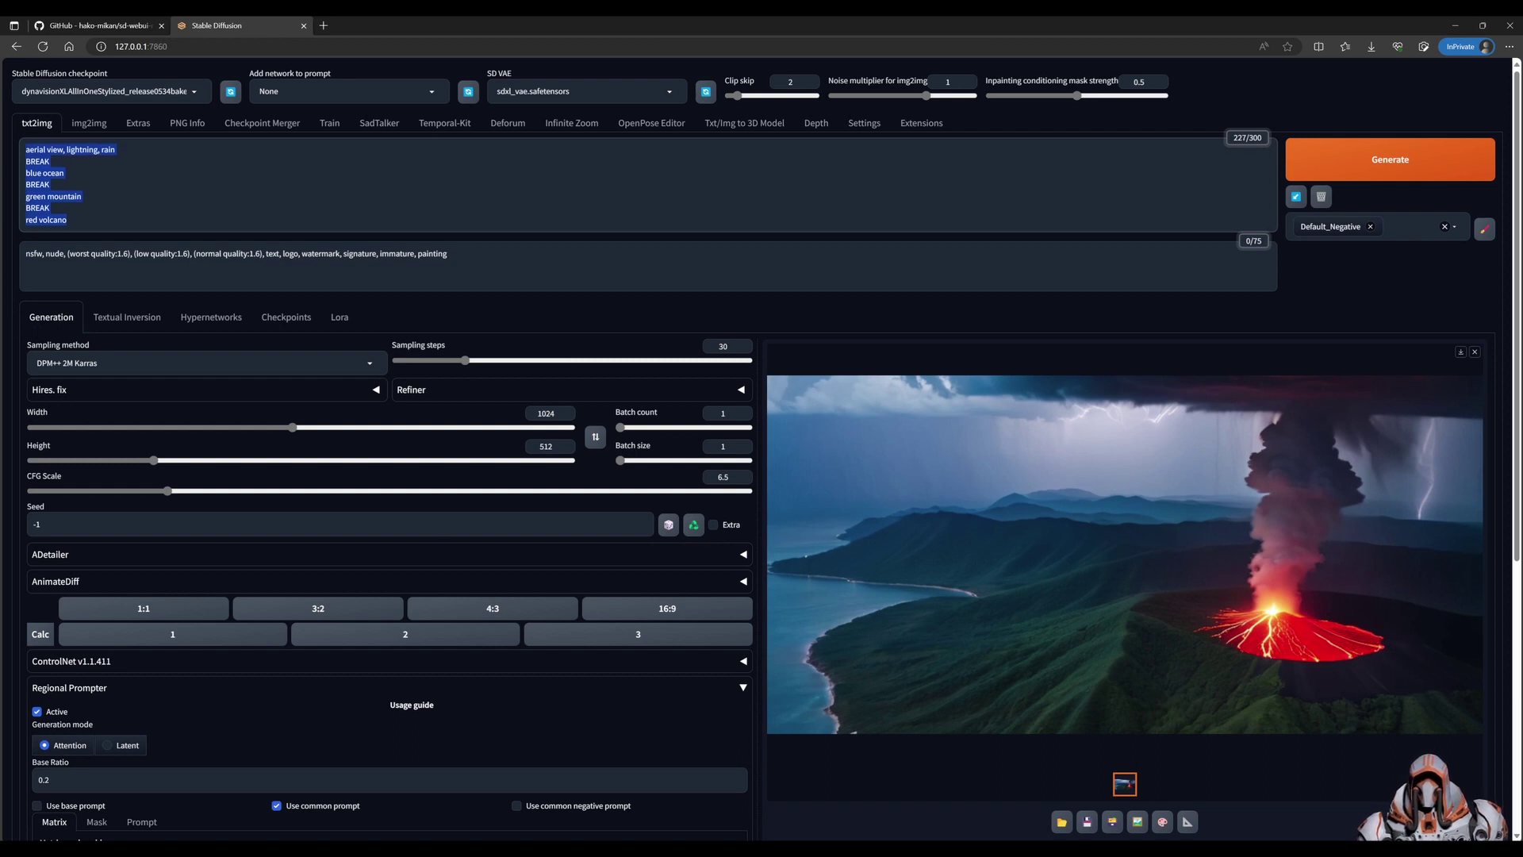
key("ctrl+v")
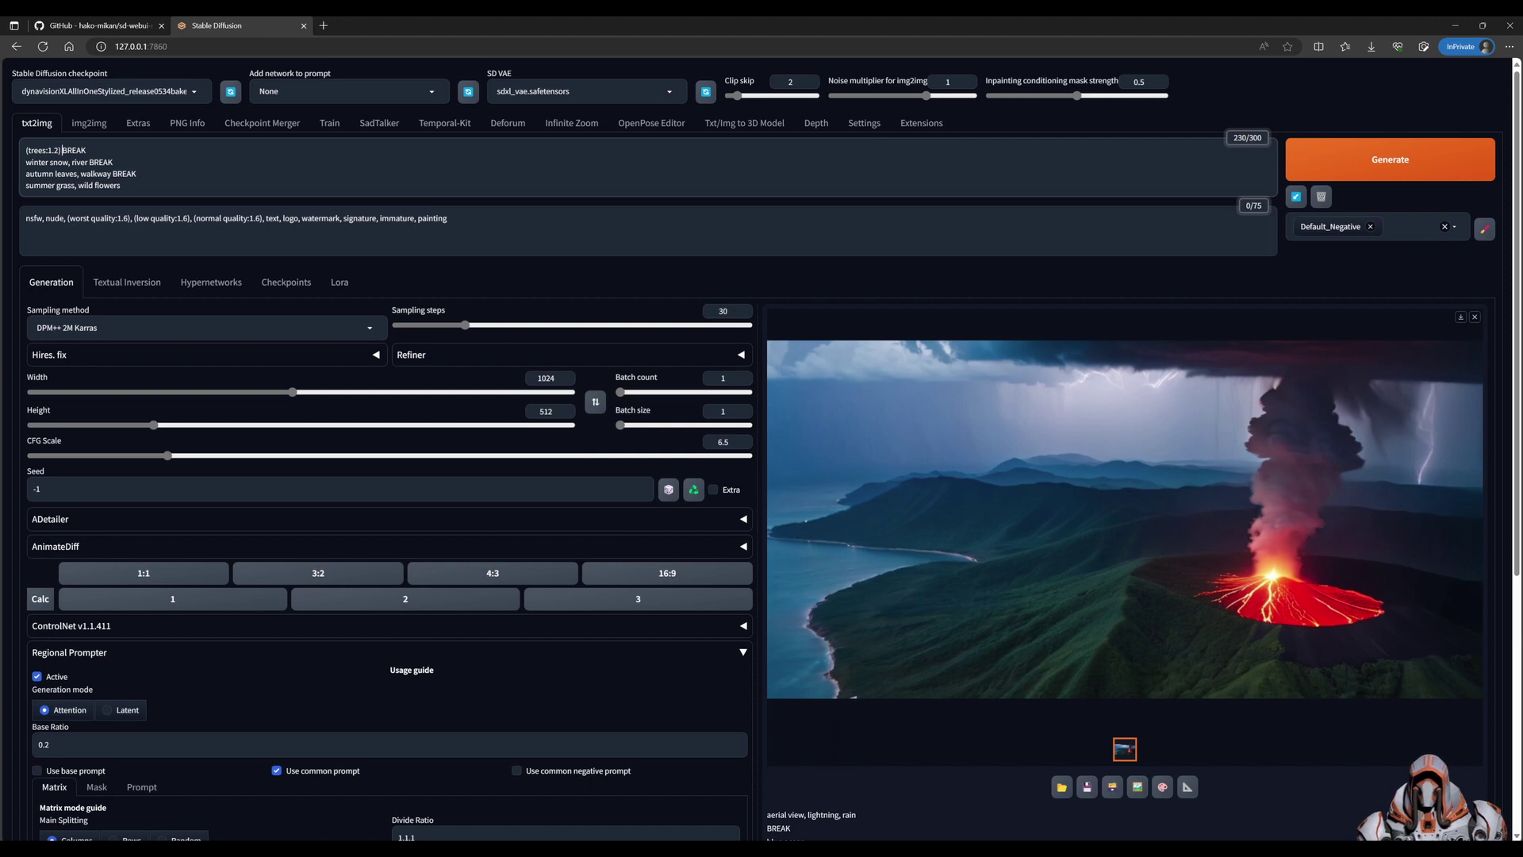
key("Return")
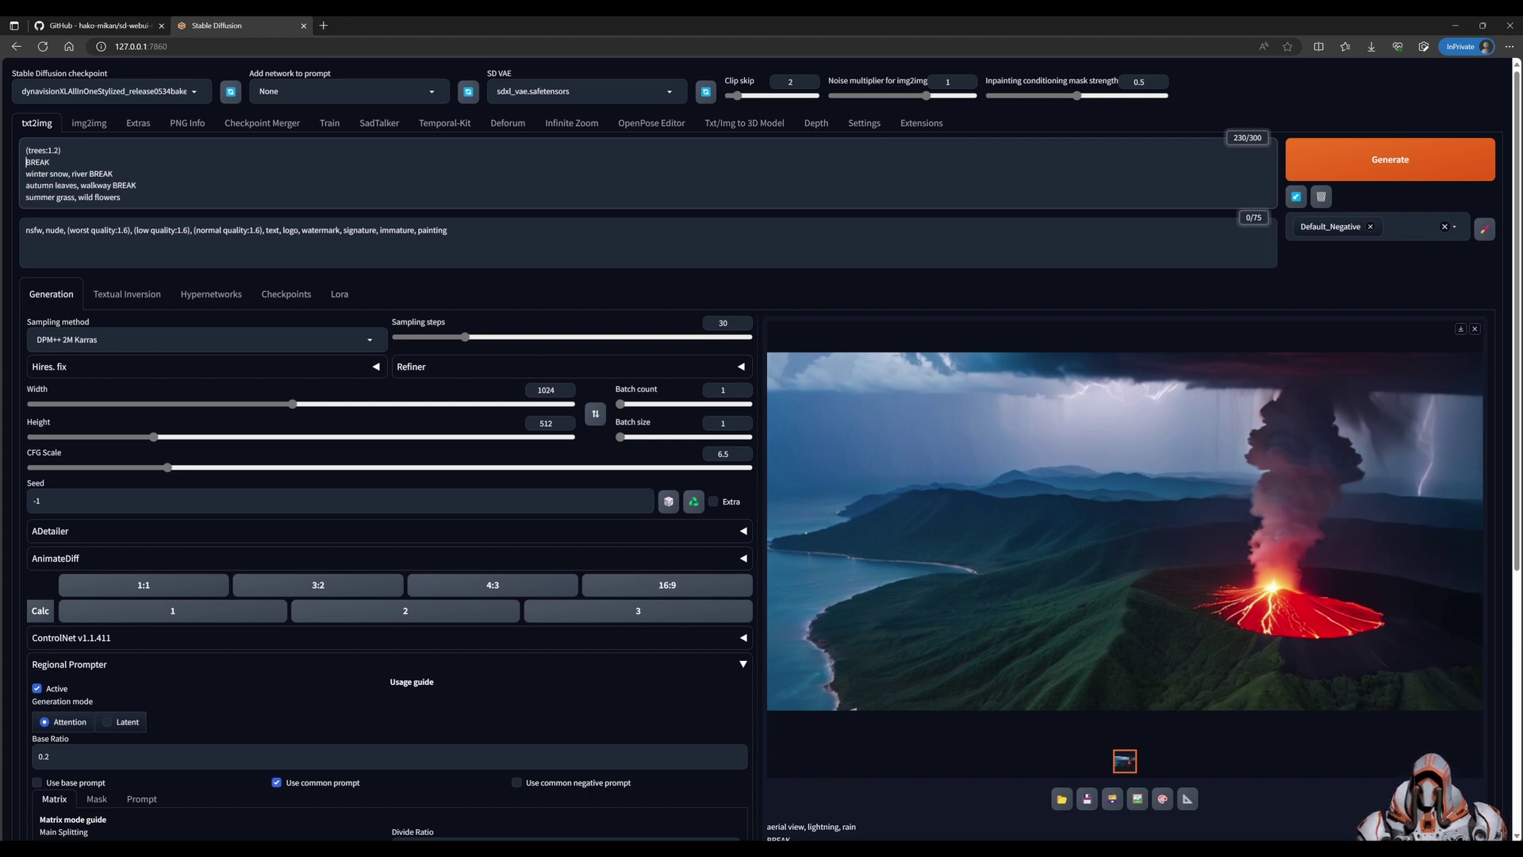
key("Return")
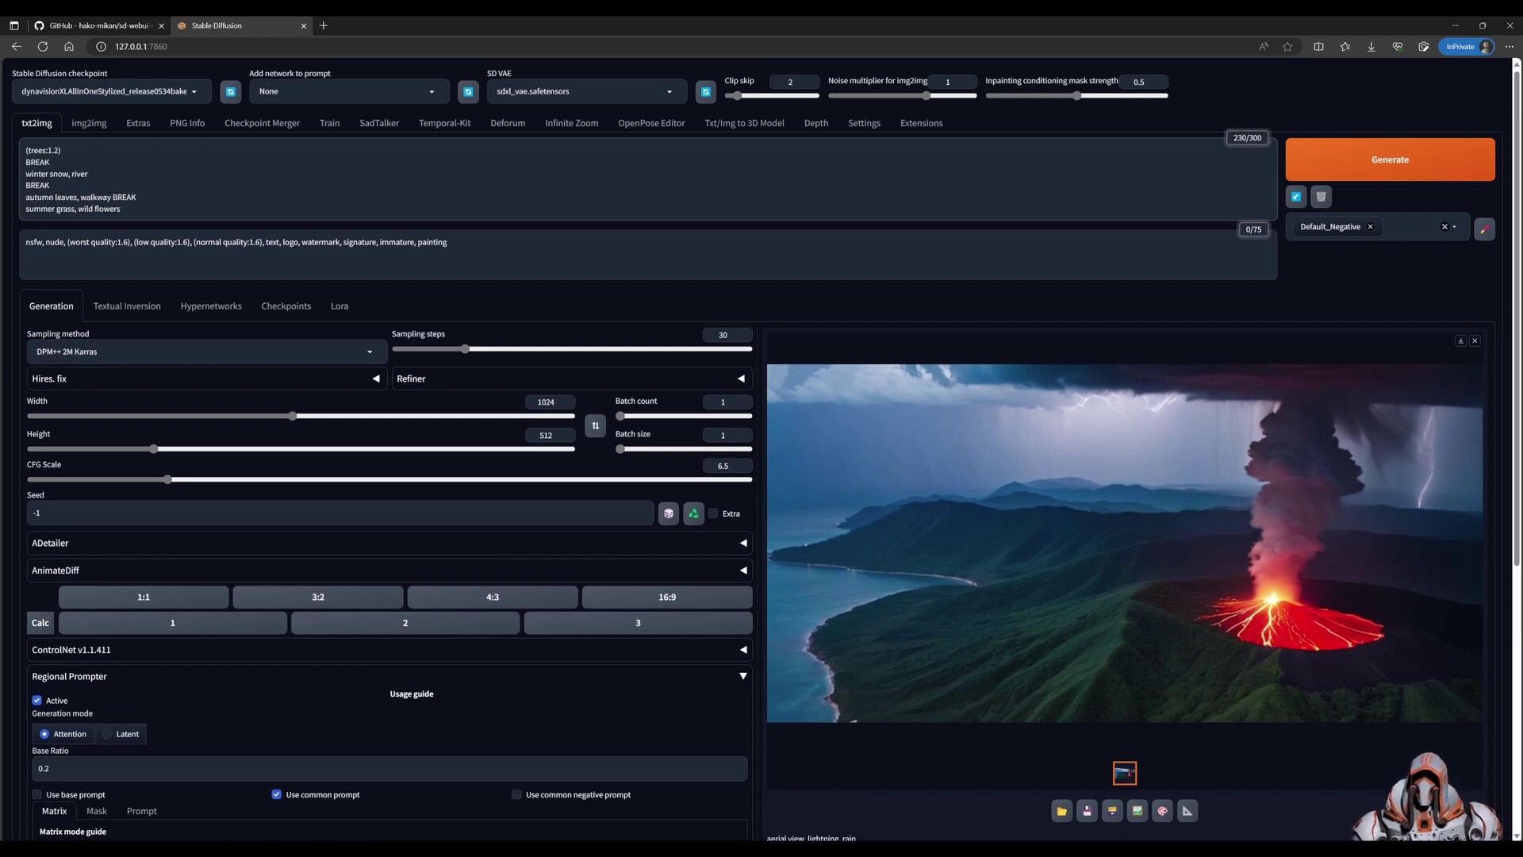
key("ctrl+shift+Right")
key("ctrl+shift+Right")
key("Right")
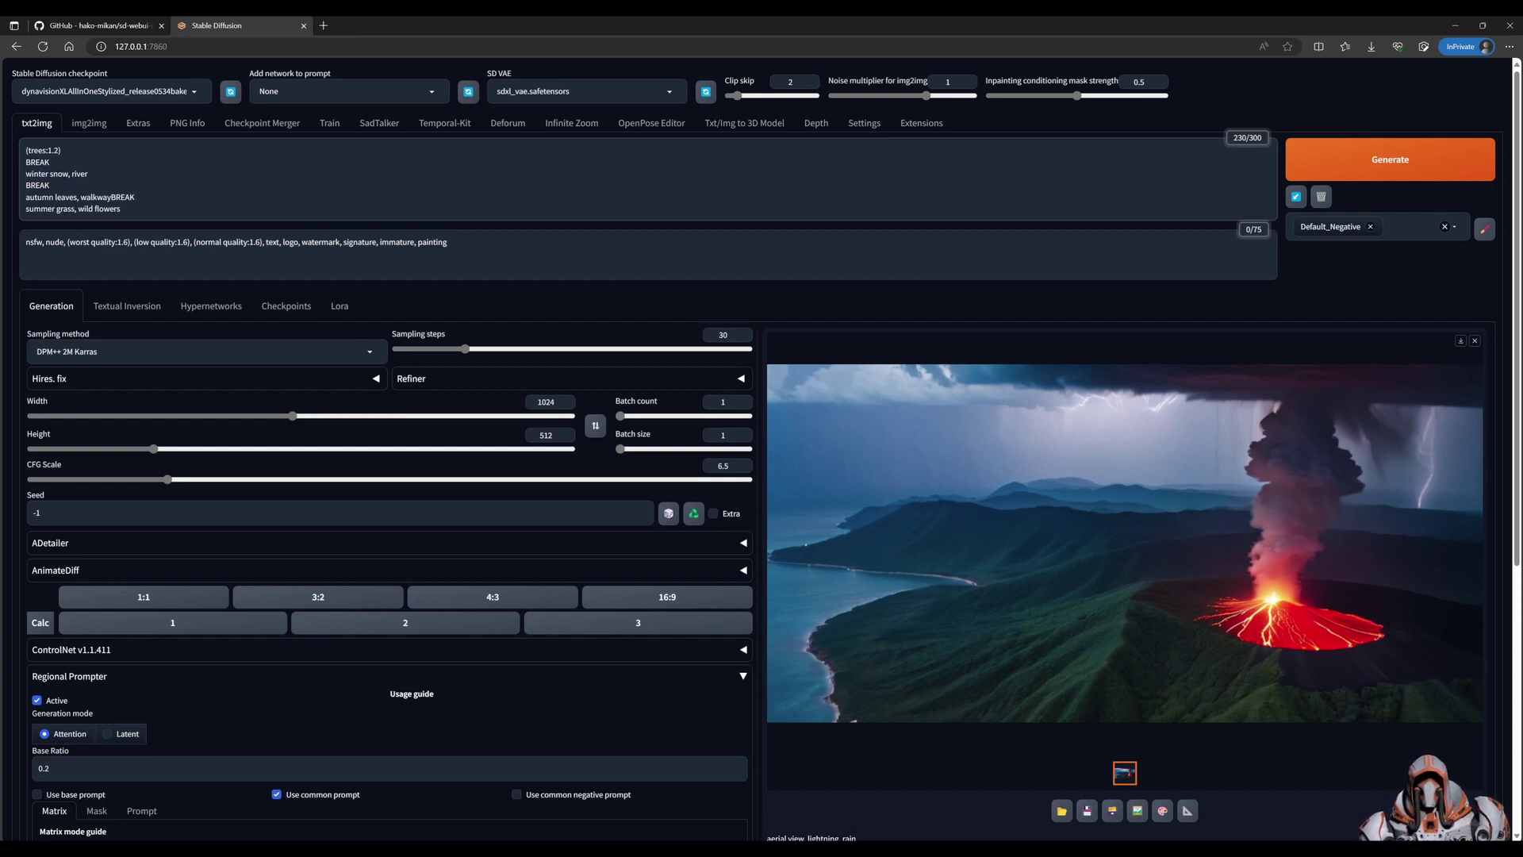
key("Return")
left_click(26, 220)
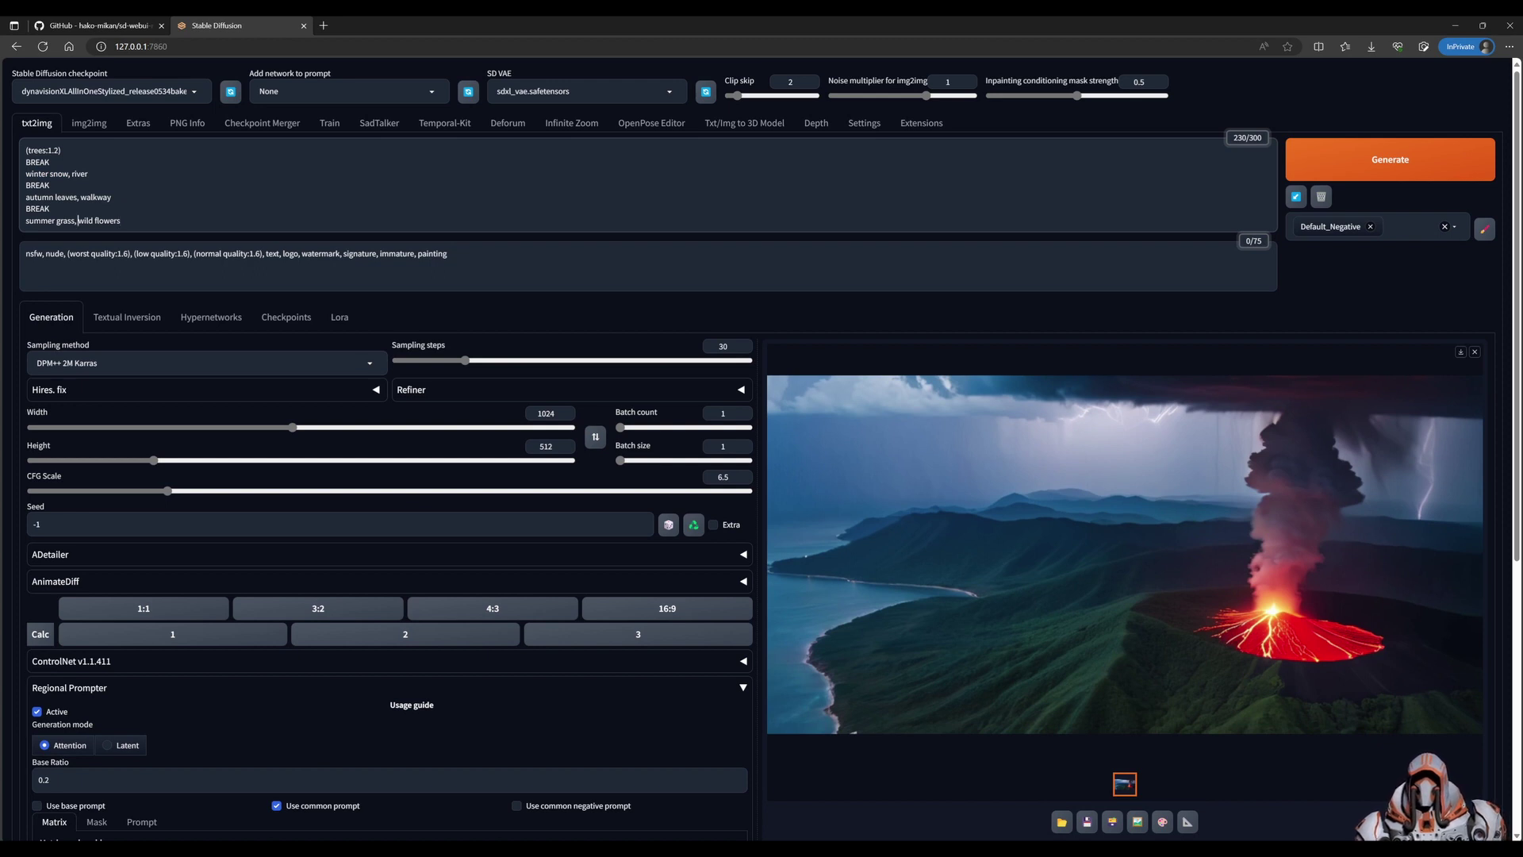
Refresh the three-column region template preview in Regional Prompter
scroll(653, 335, "down", 5)
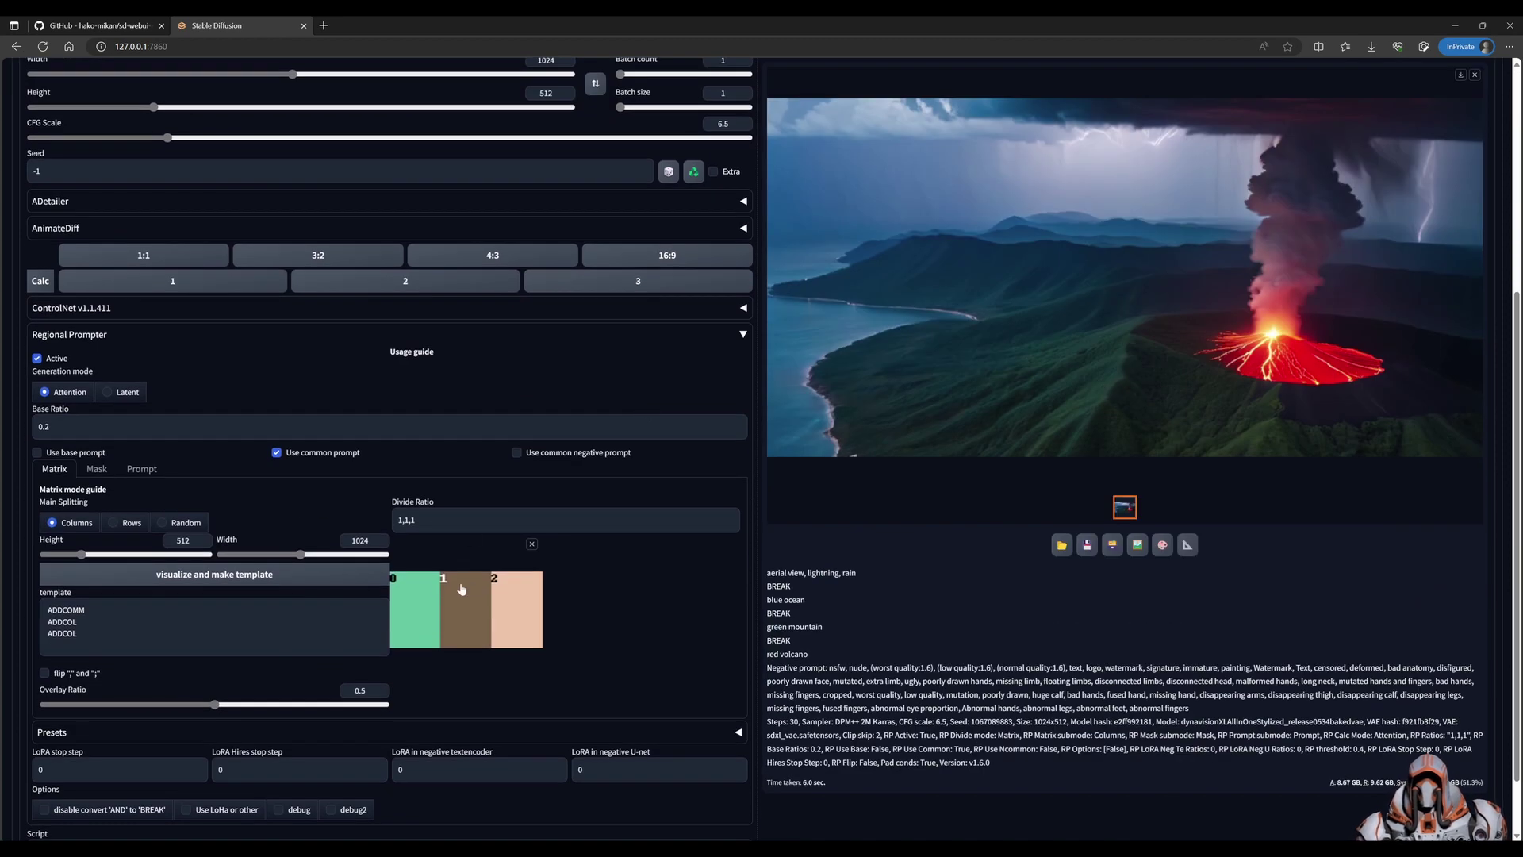
left_click(229, 575)
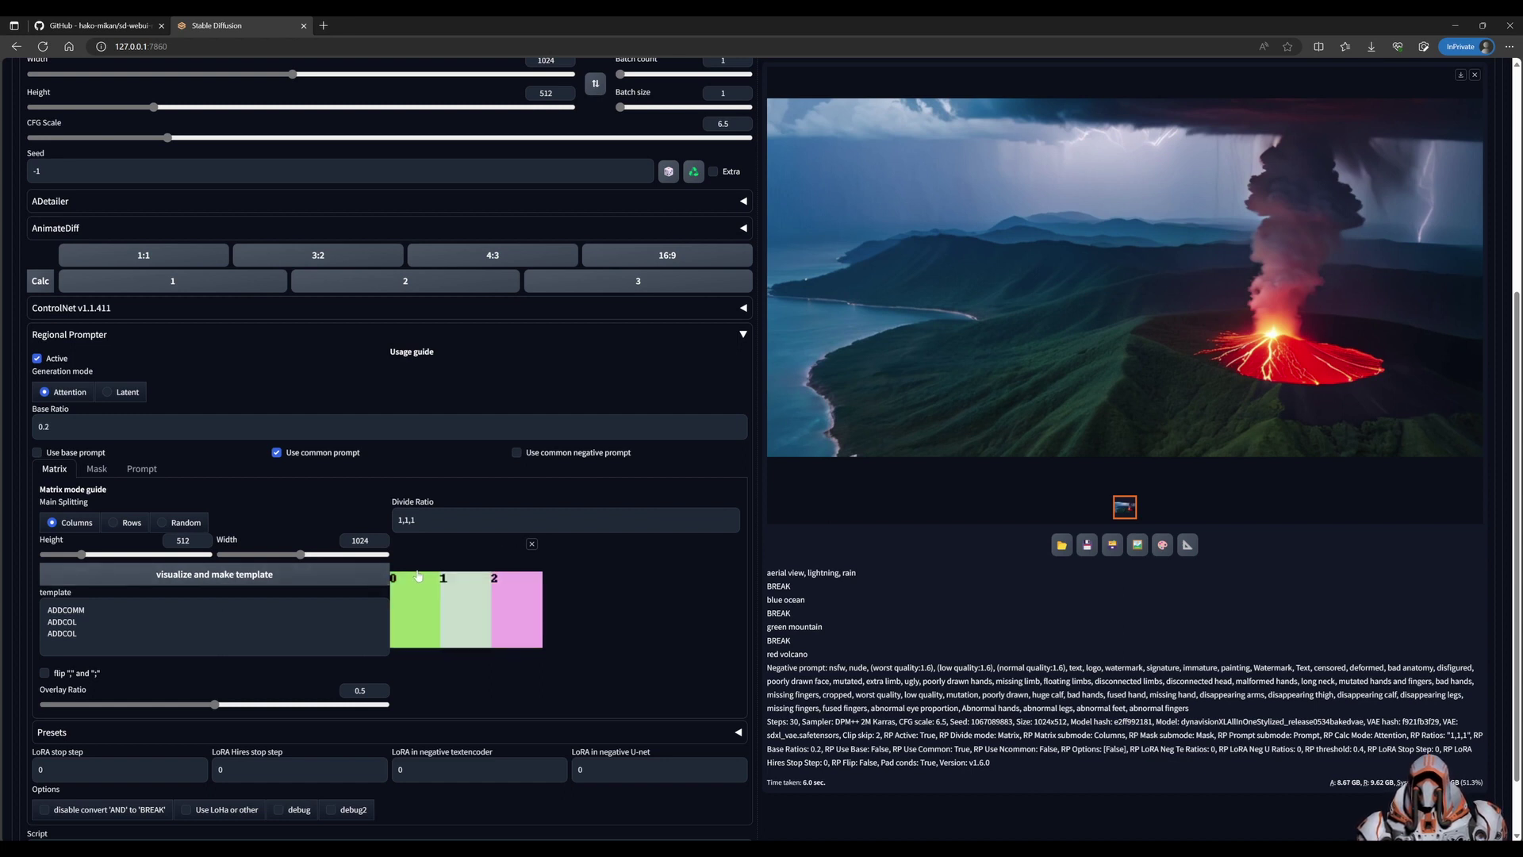
scroll(692, 525, "up", 5)
scroll(693, 525, "up", 1)
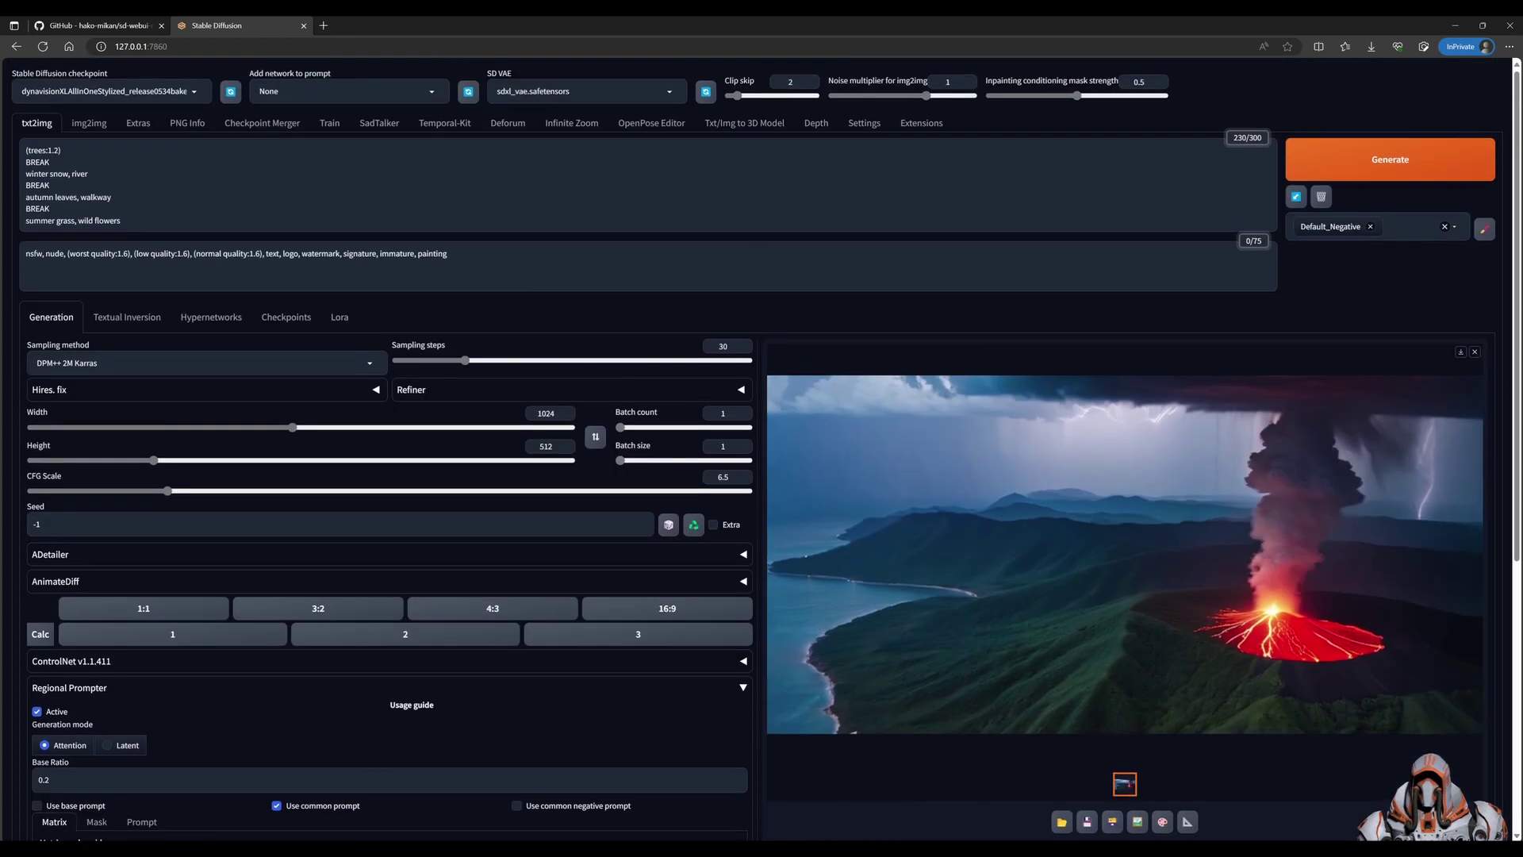
Generate the four-season riverside landscape, review its generation info and select the prompt
left_click(1390, 159)
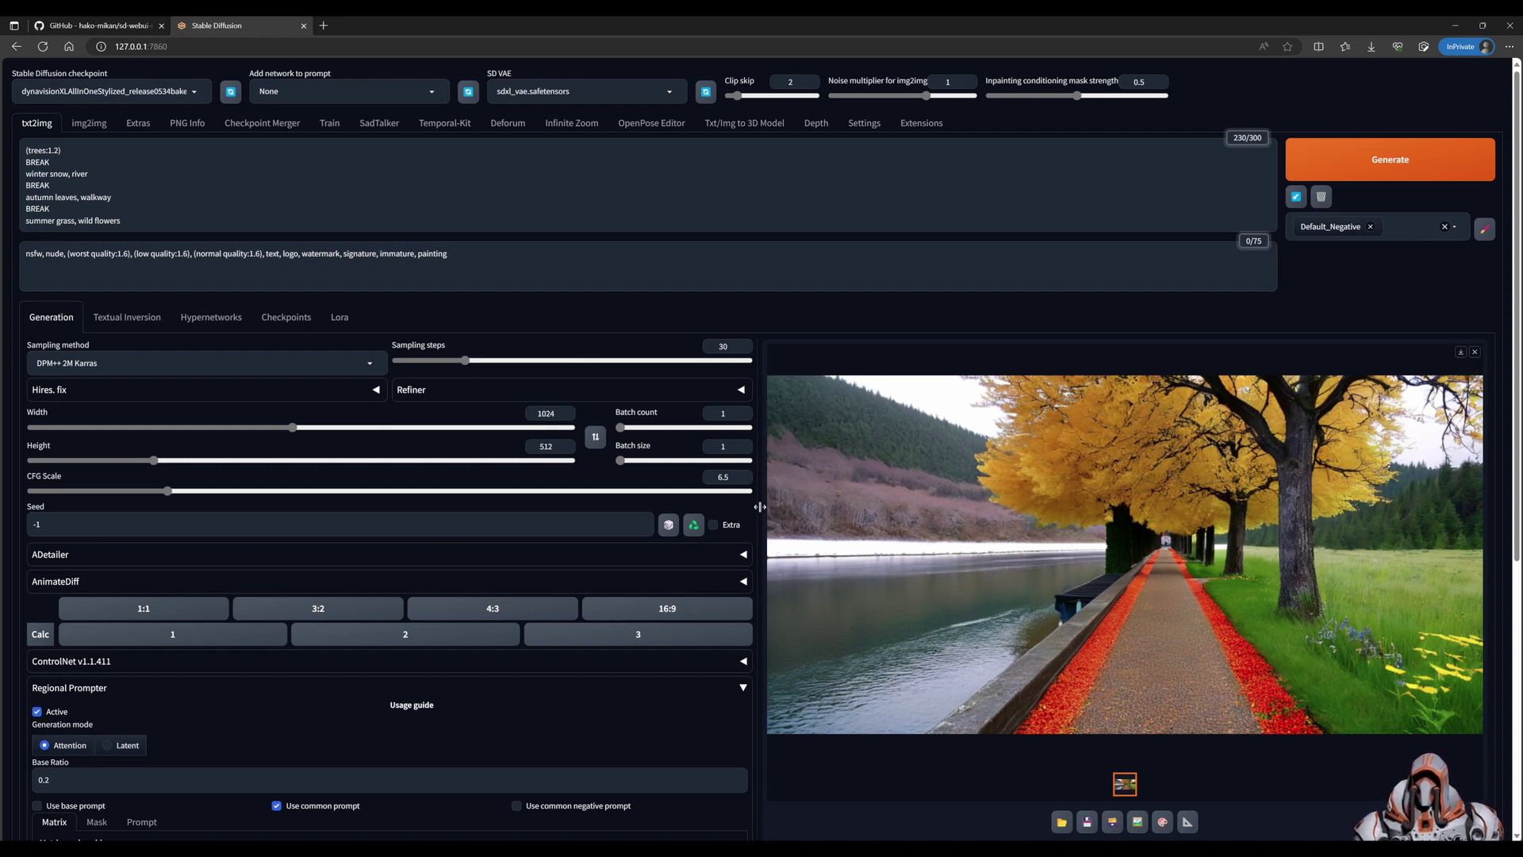
scroll(764, 508, "down", 5)
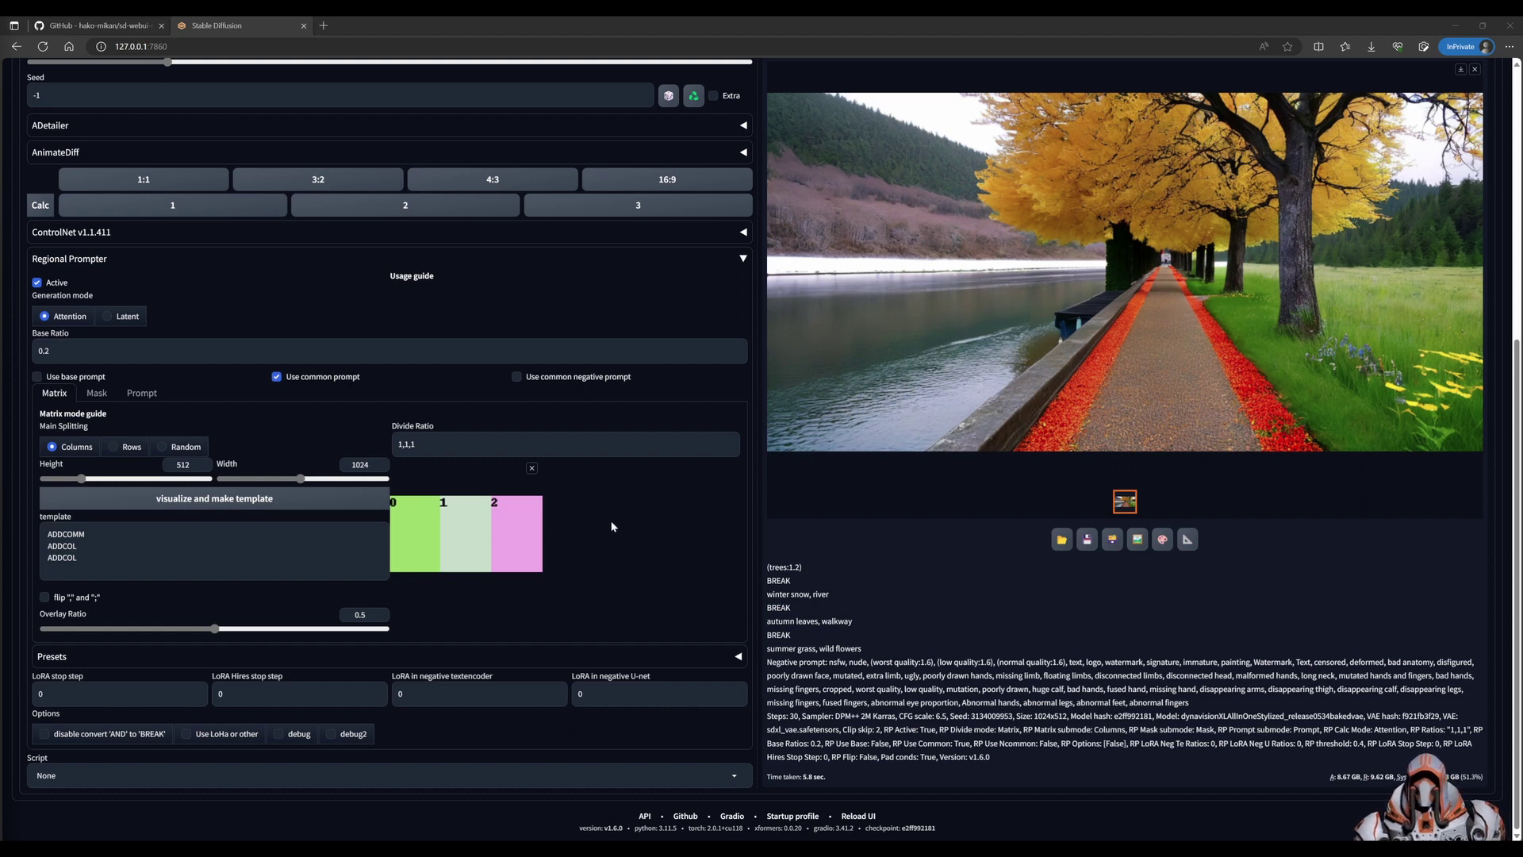
scroll(634, 521, "up", 5)
key("ctrl+a")
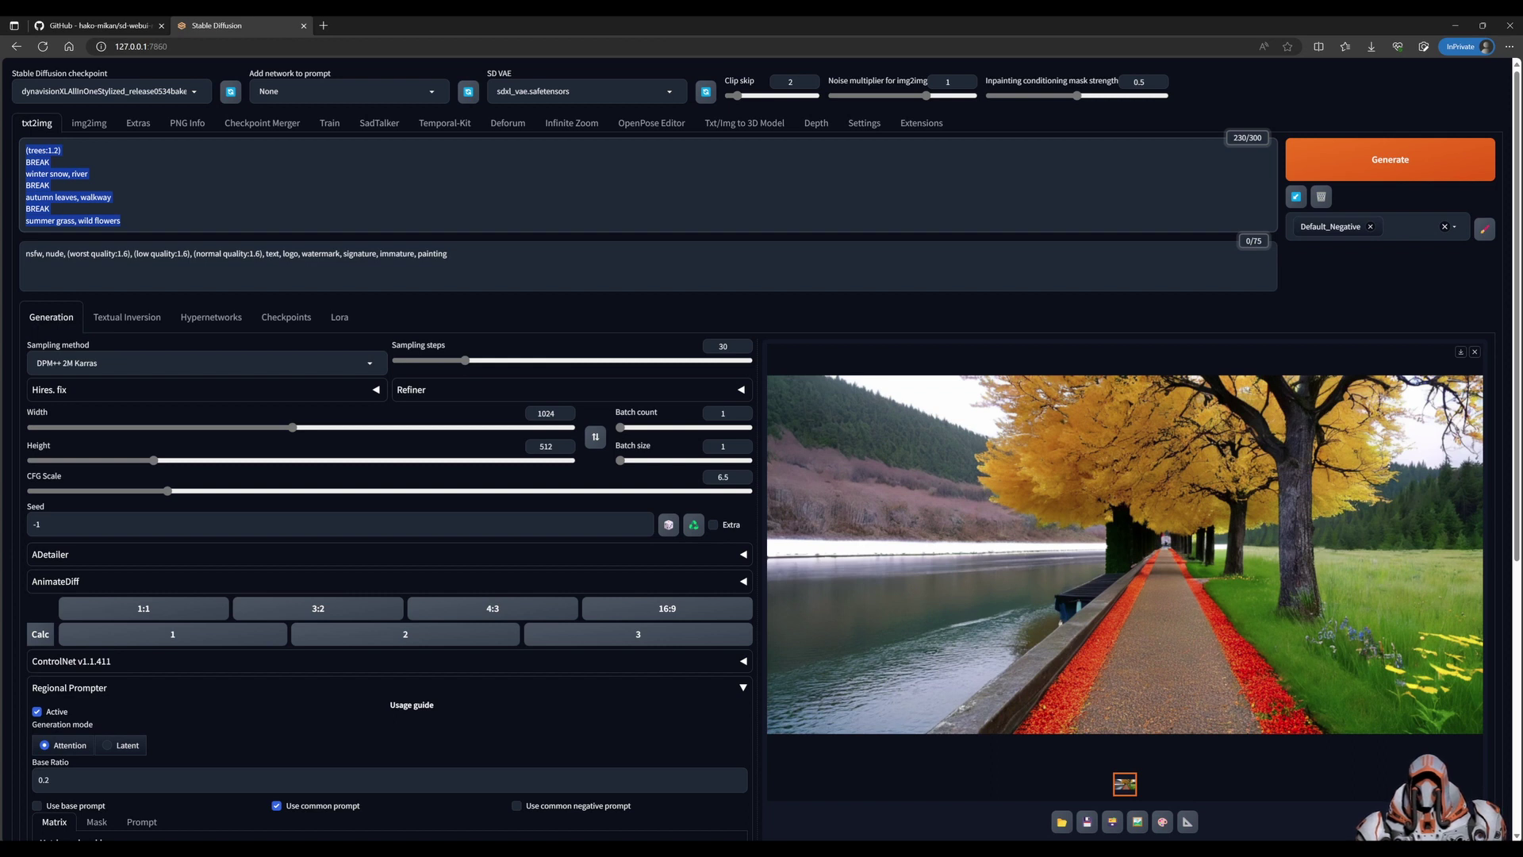
Paste the restaurant prompt, put each BREAK before bar, tables and windows on its own line, and generate
type("inside restaurant BREAK bar BREAK tables BREAK windows")
key("Return")
left_click(39, 174)
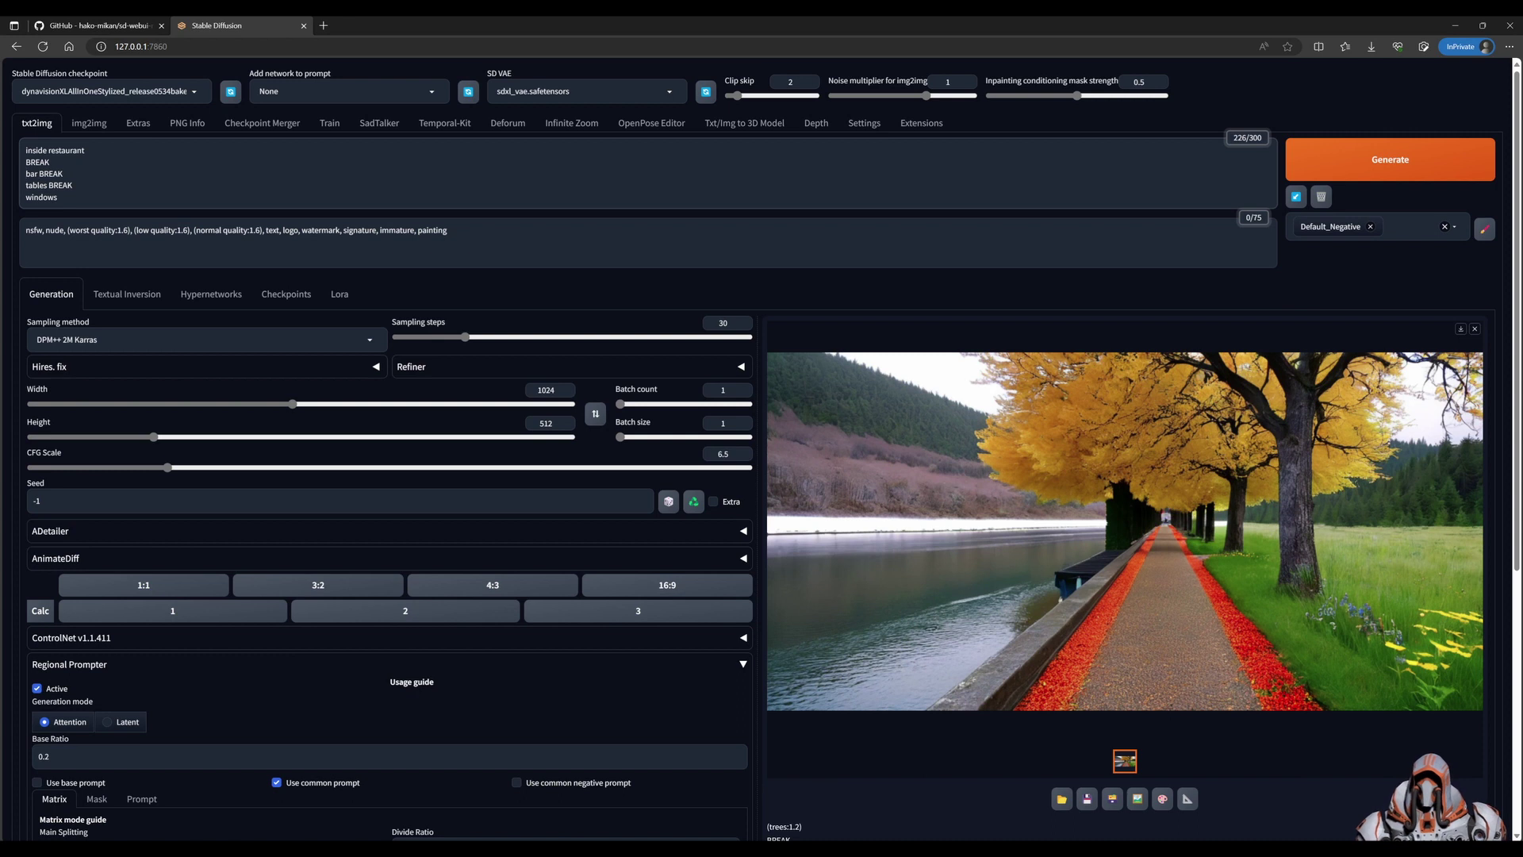
key("Return")
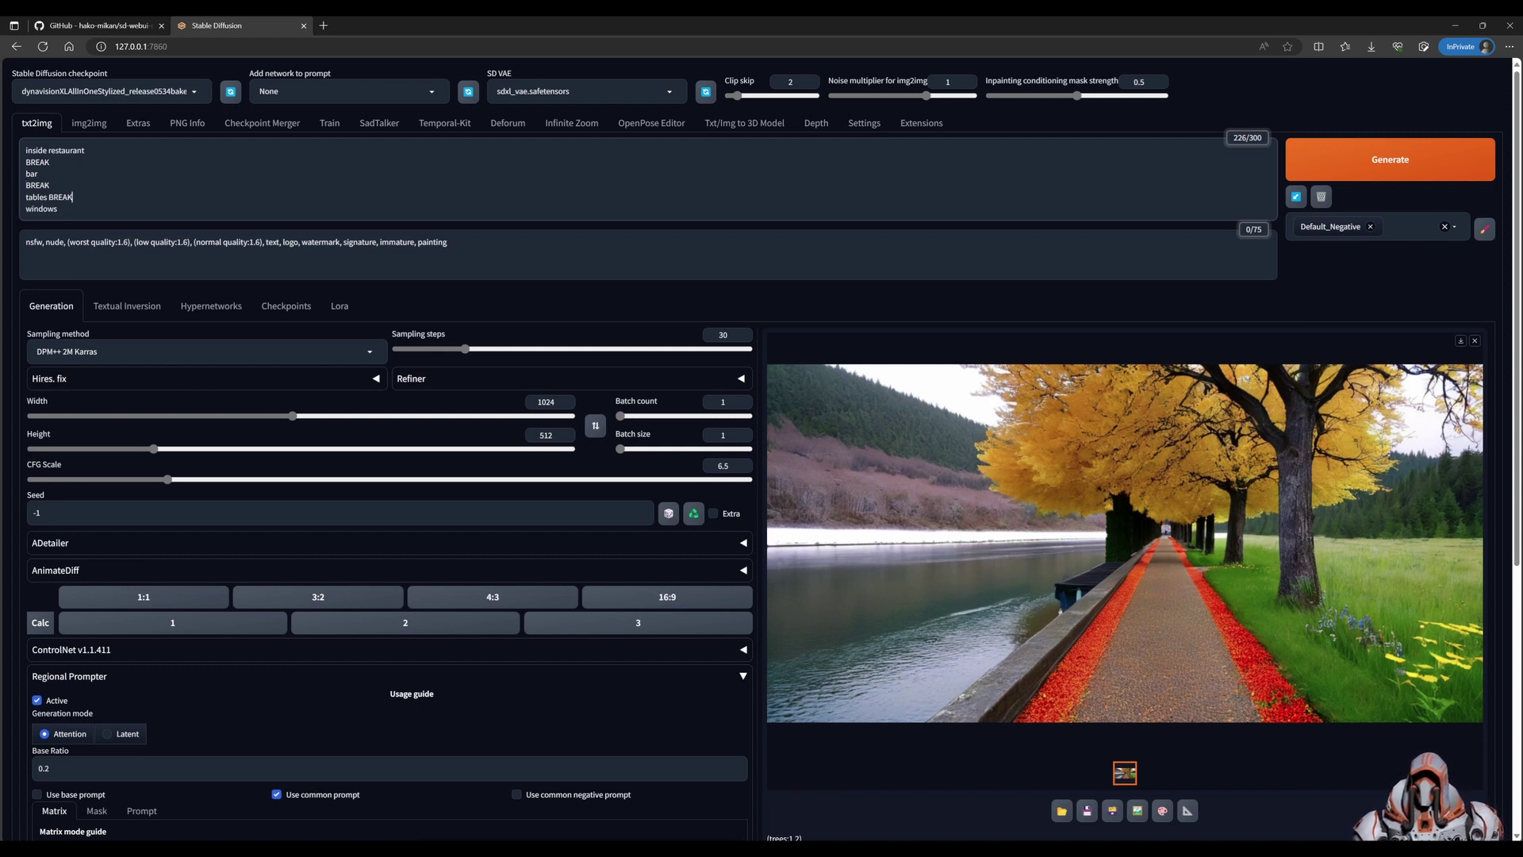
left_click(45, 197)
key("Return")
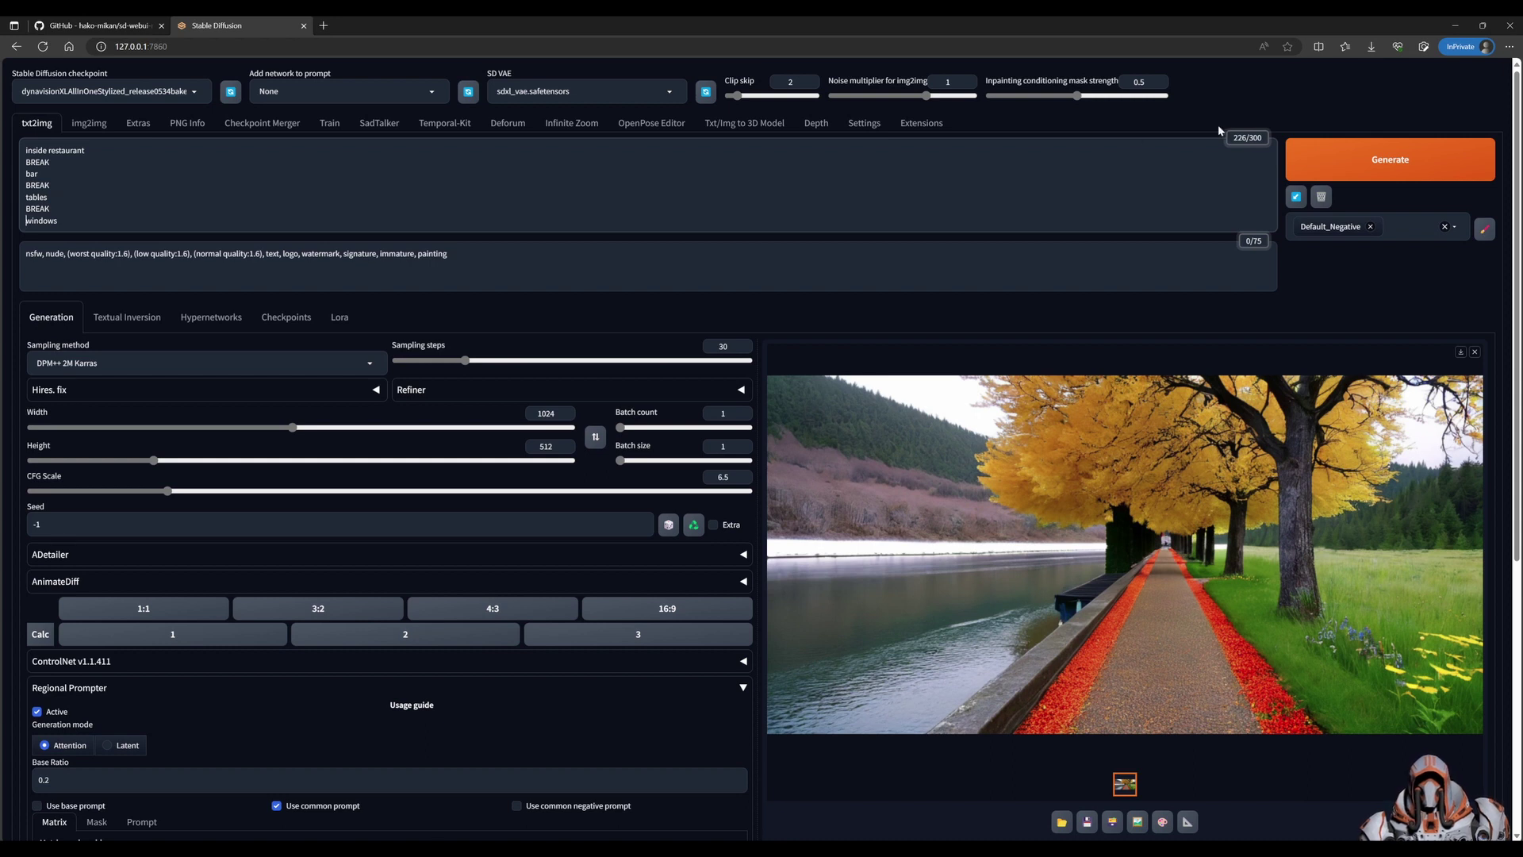
left_click(1332, 162)
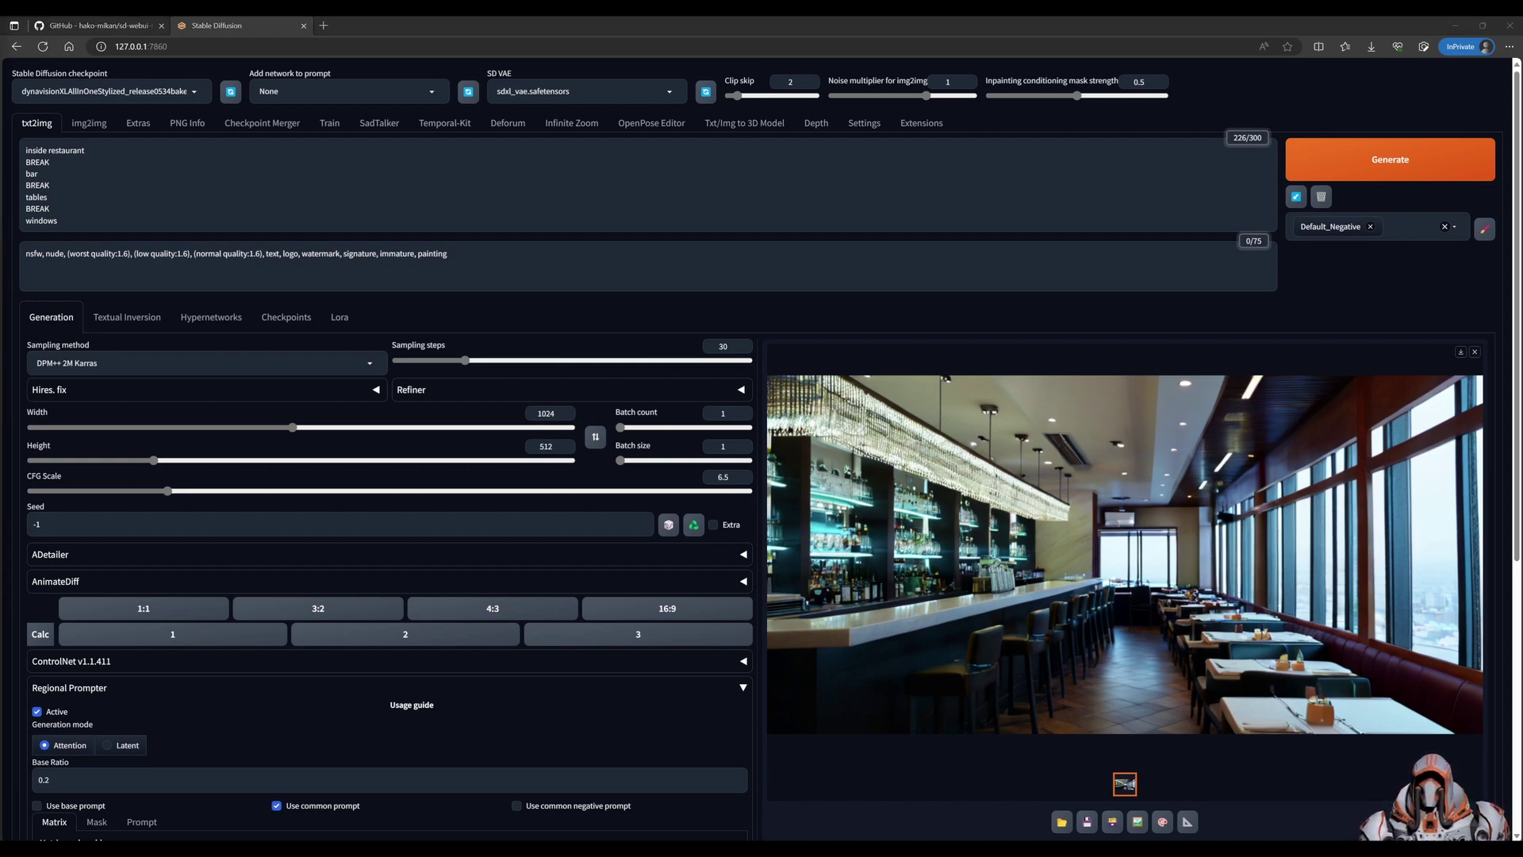
Paste the teenager bedroom prompt and set the Divide Ratio to 1,1,1,1 for four columns
key("ctrl+a")
type("teenager bedroom BREAK window, curtains BREAK computer desk, chair, (no window:1.1) BREAK dresser BREAK bed, pillows")
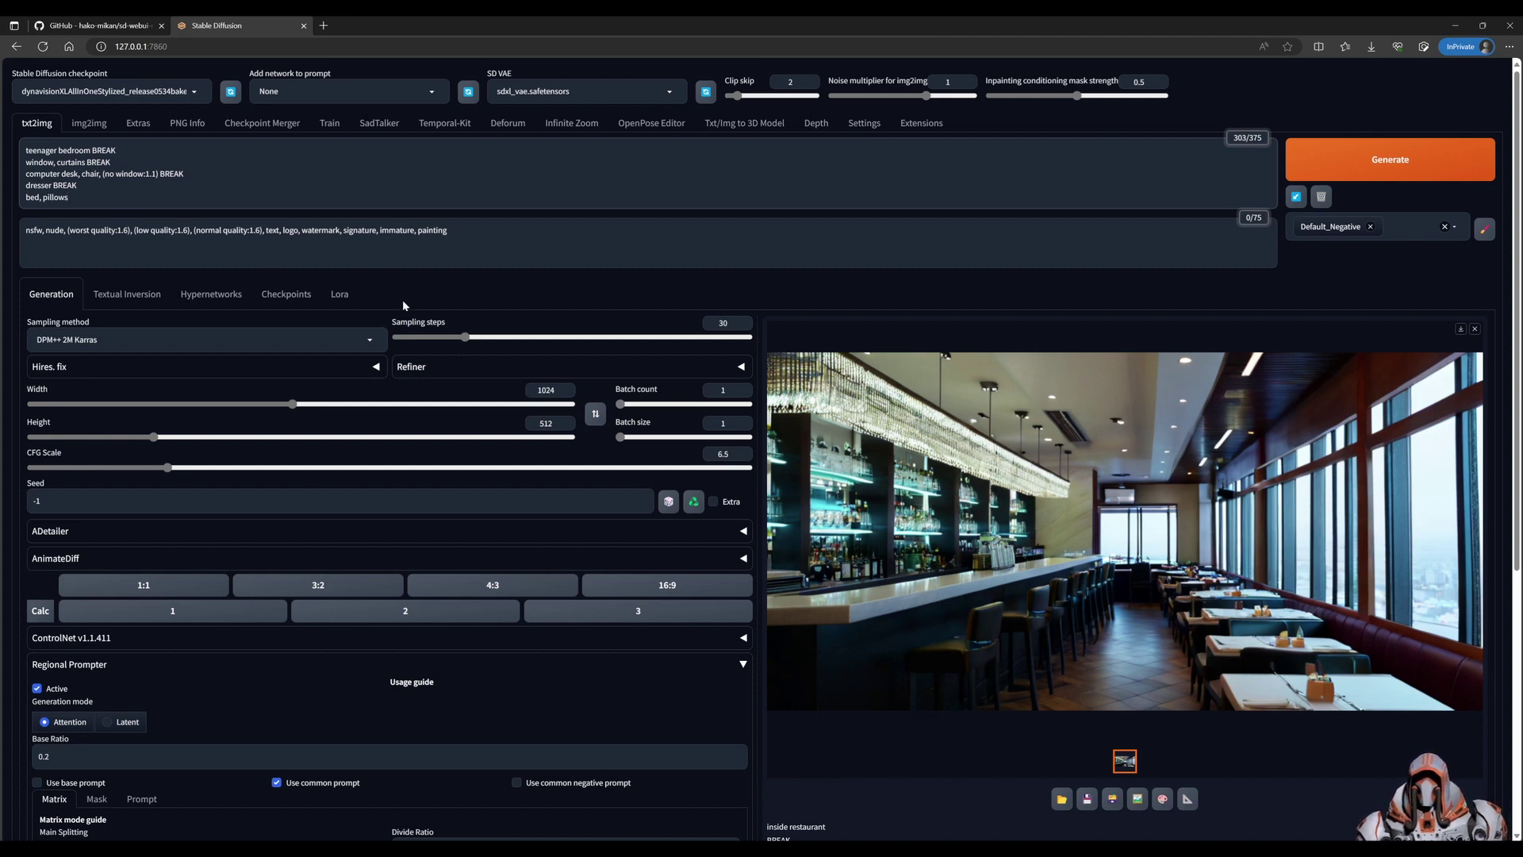
scroll(478, 550, "down", 5)
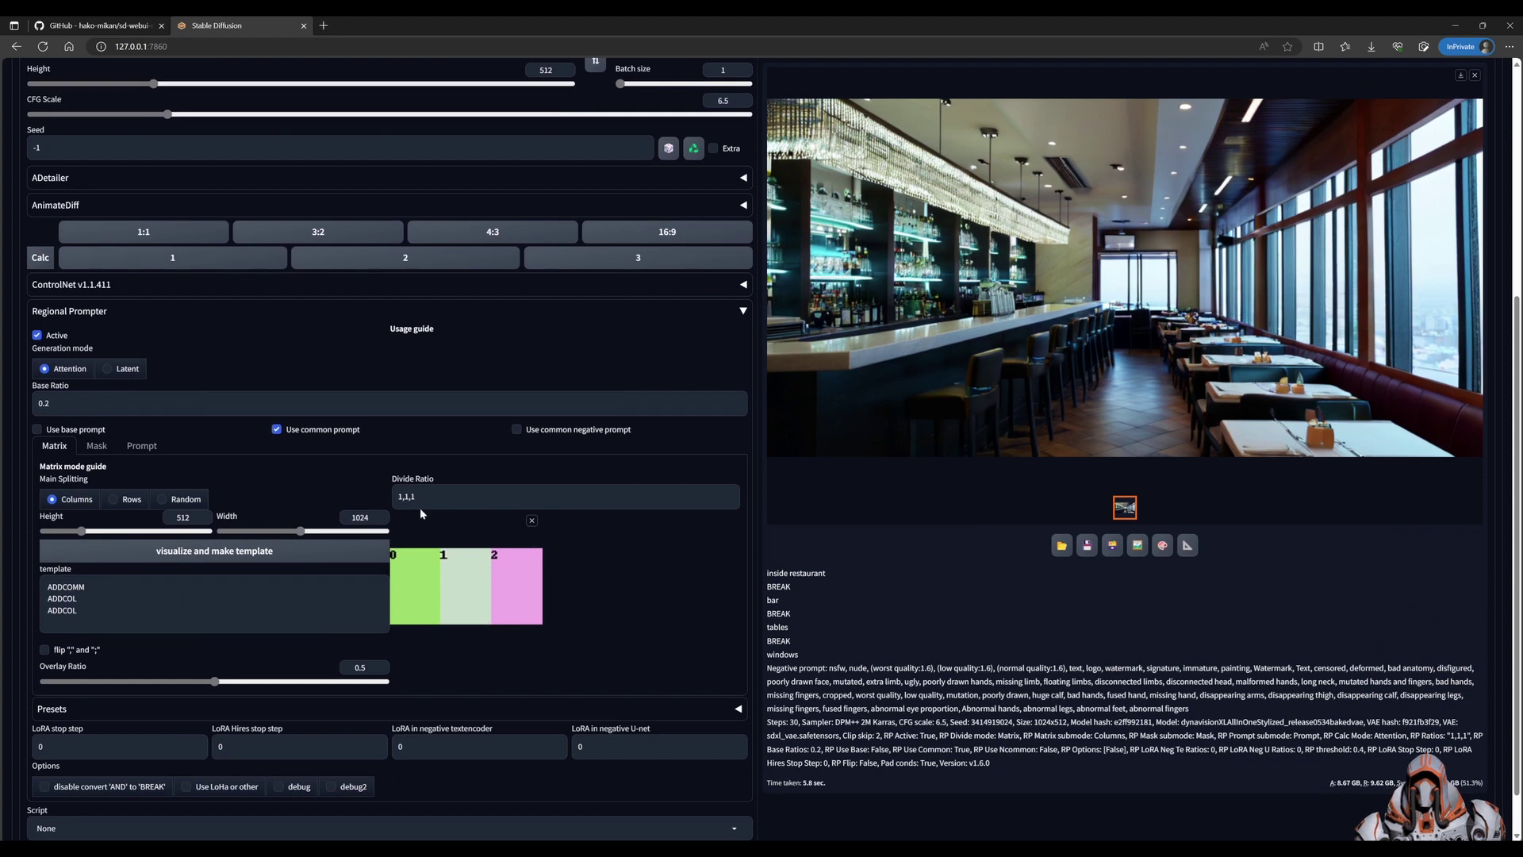
left_click(478, 496)
type(",1")
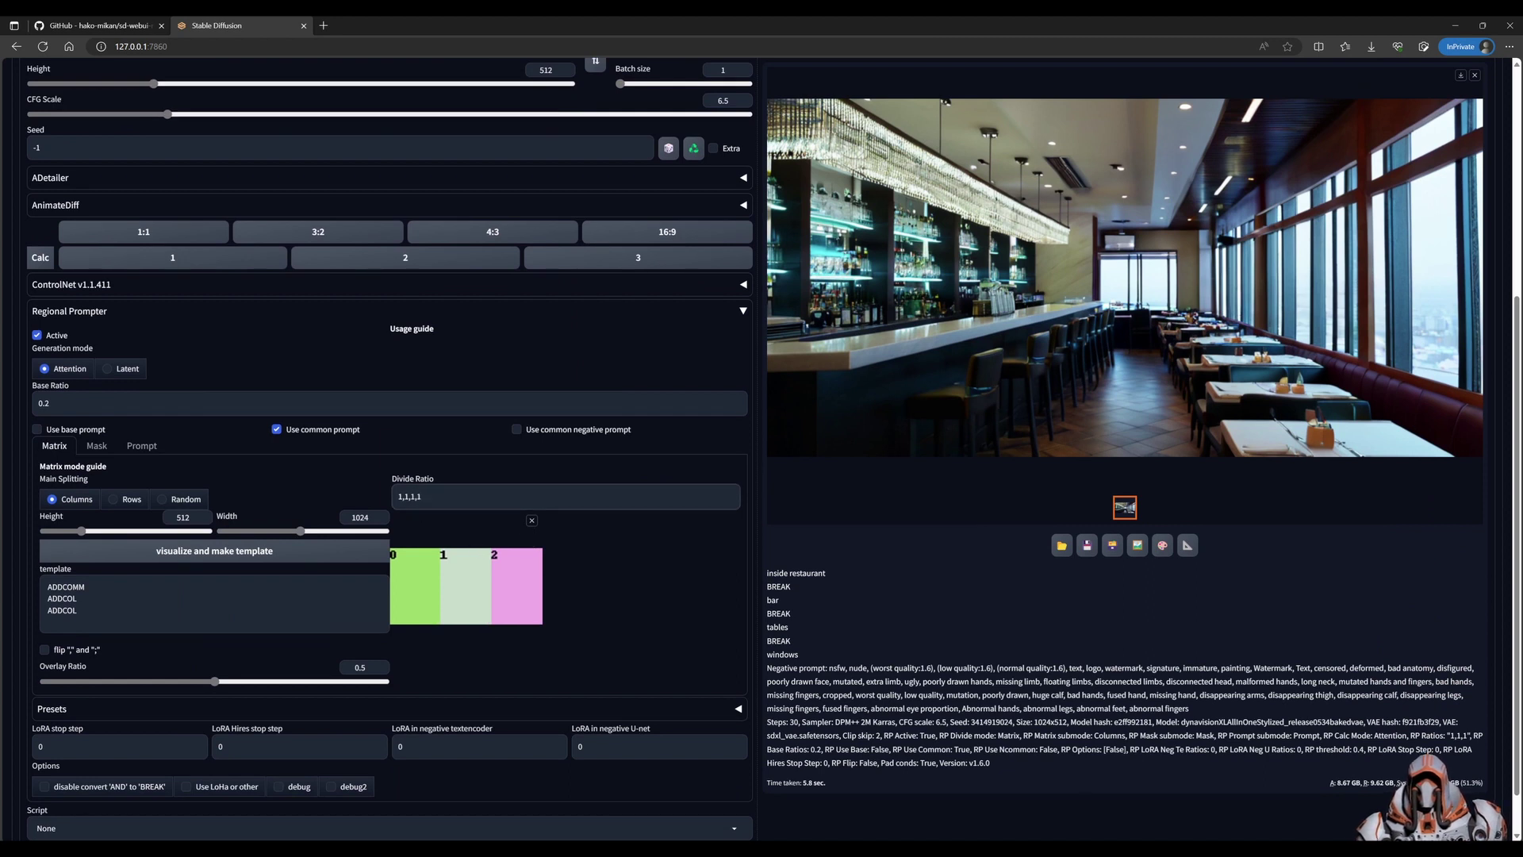
left_click(269, 550)
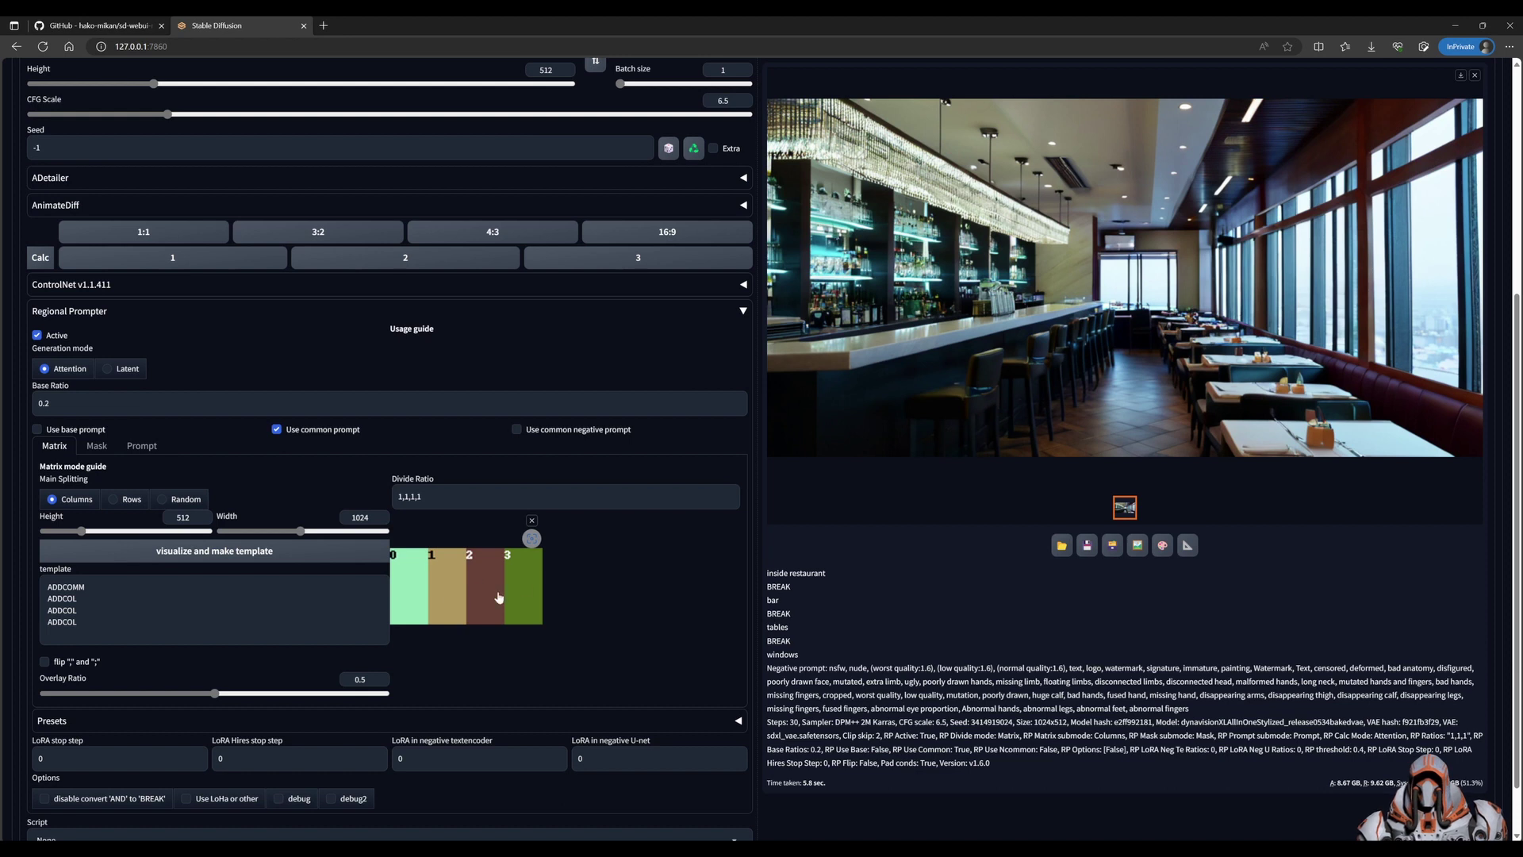
scroll(455, 595, "up", 5)
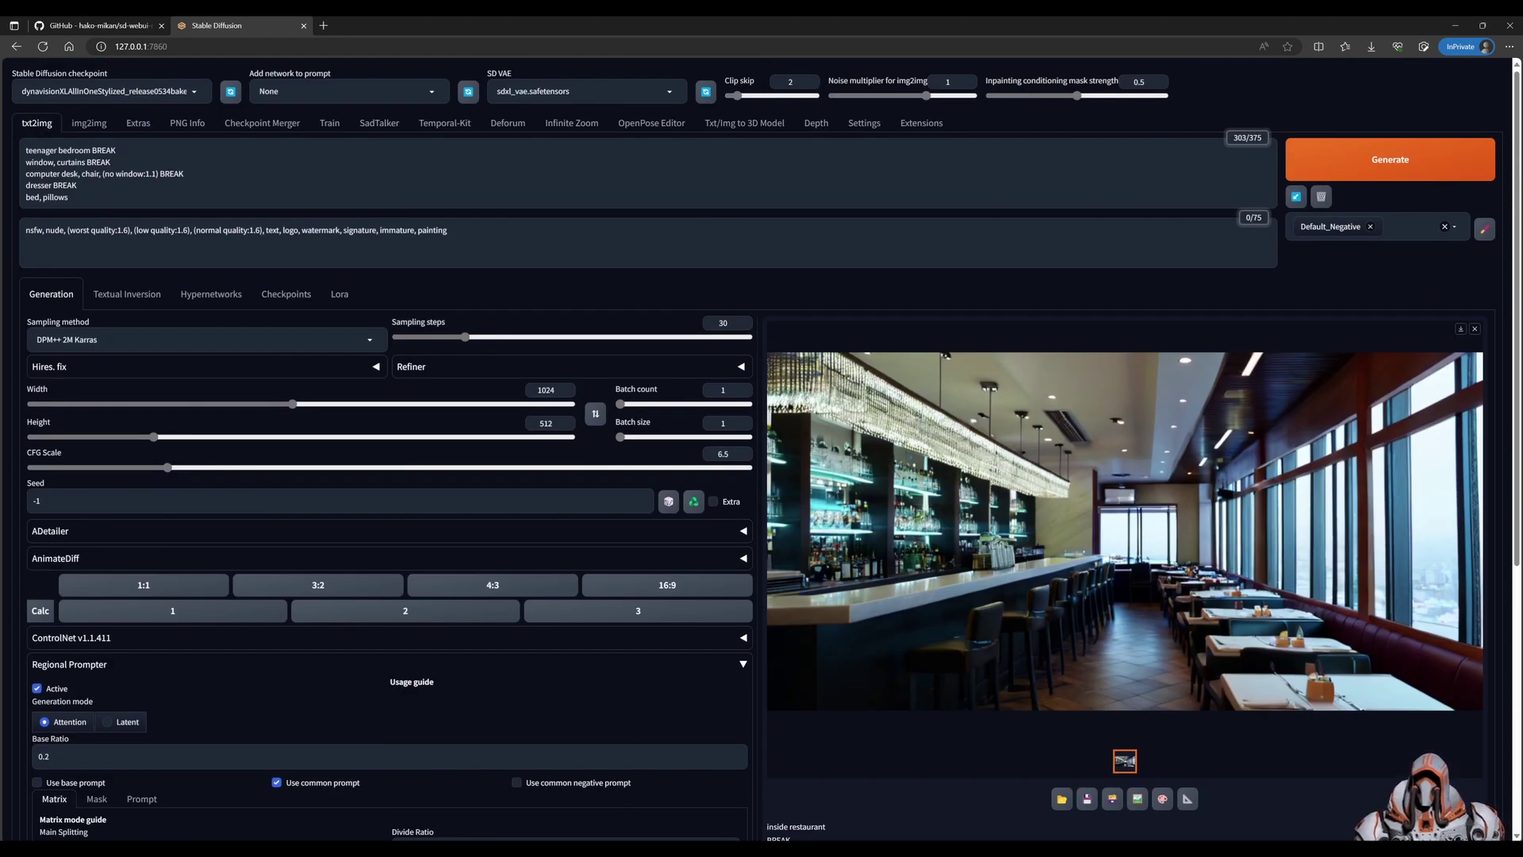
left_click(89, 162)
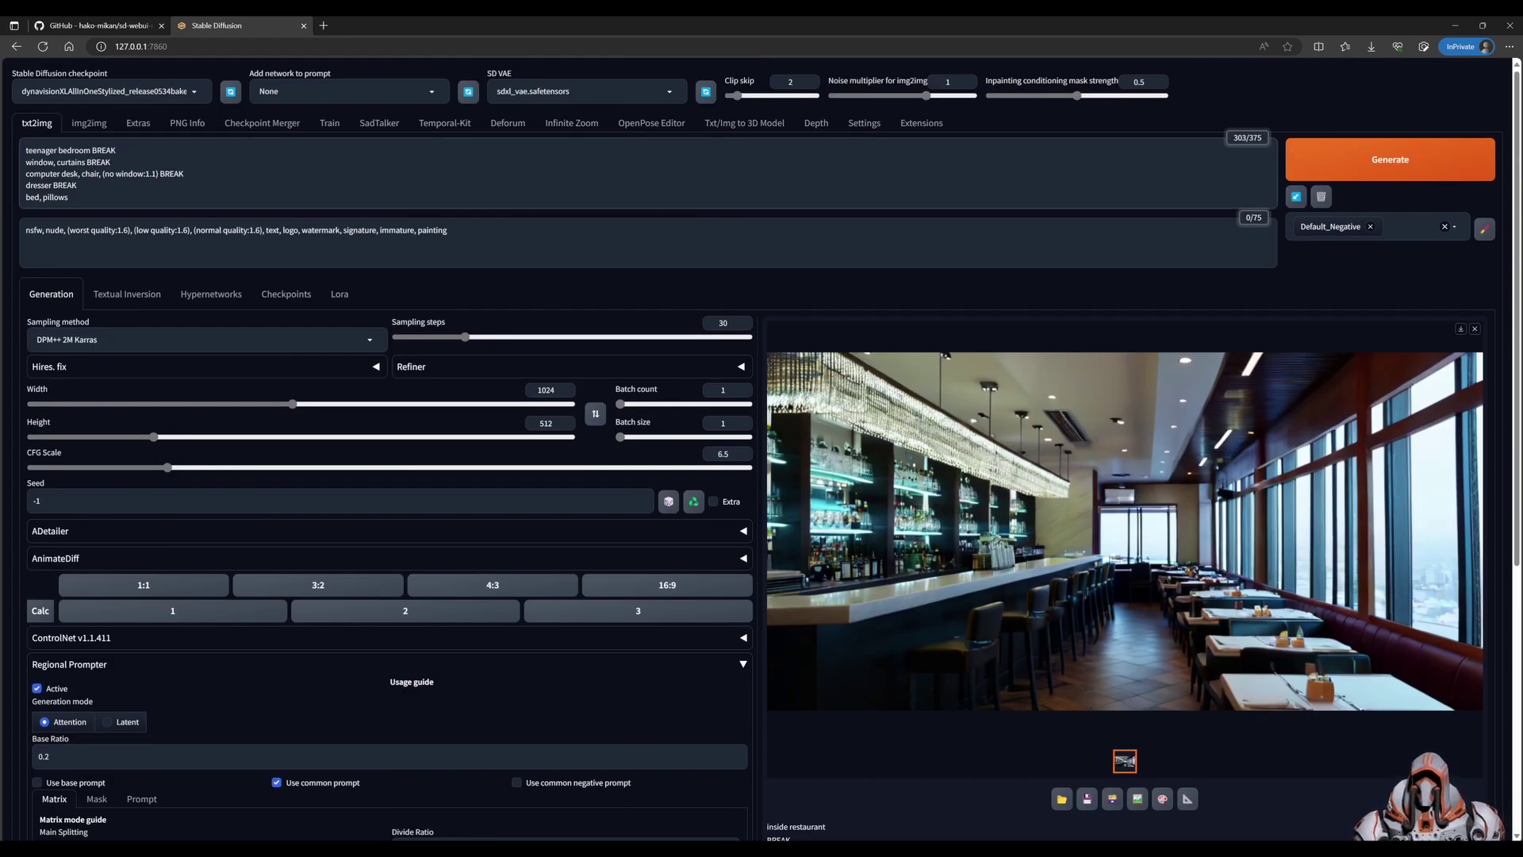
Render the teenager bedroom image, then select the whole prompt
key("ctrl+Return")
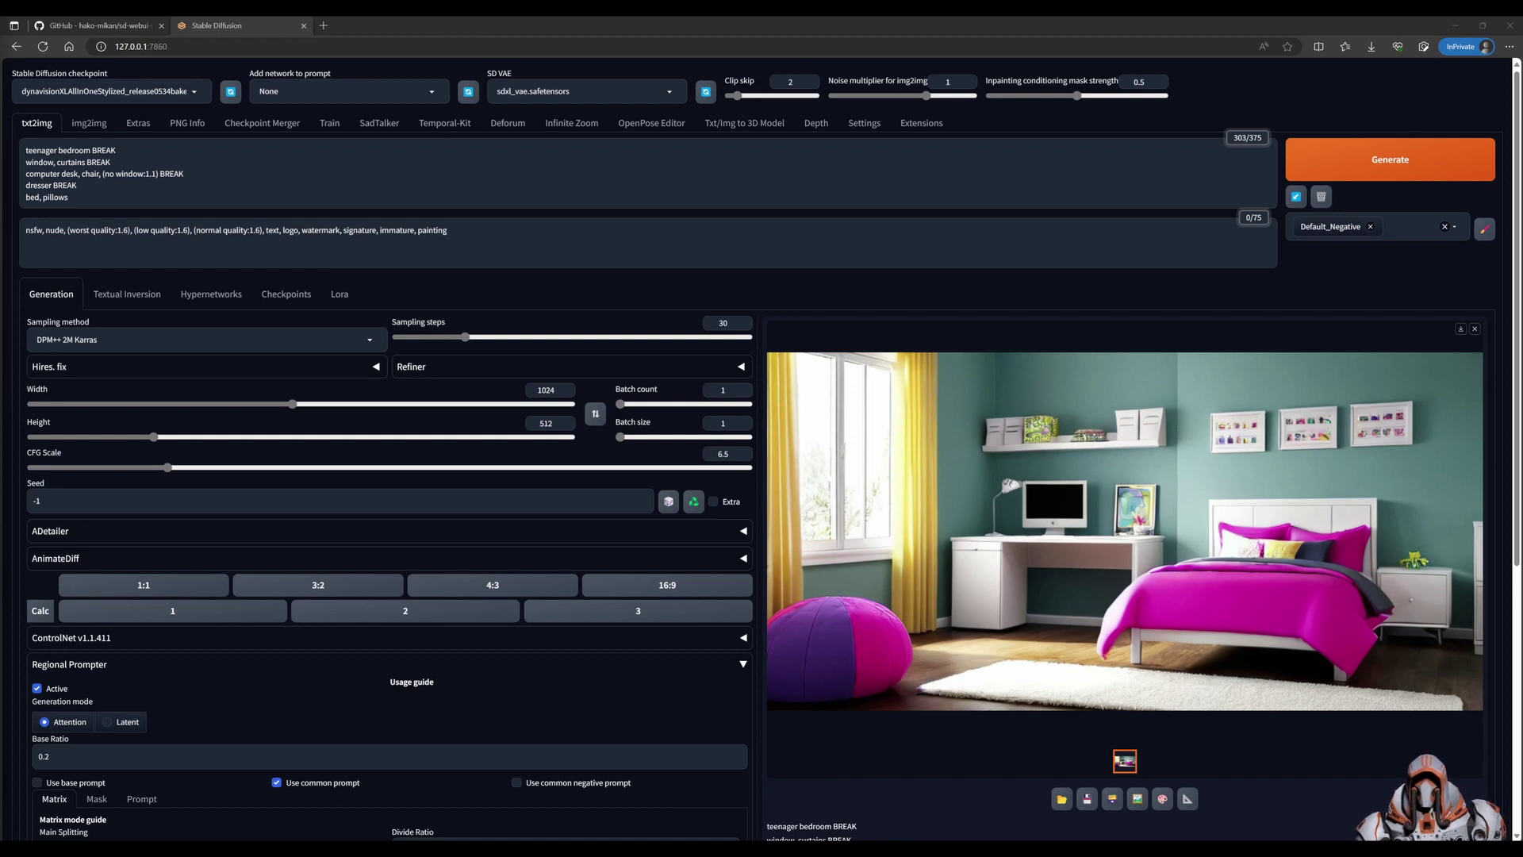
key("ctrl+a")
Paste the castle hallway prompt and rebuild the region template as three equal columns (1,1,1)
type("a hallway in castle, no windows BREAK stained glass windows BREAK red carpet on floor, leading up to door BREAK maps and (paintings:1.1) on wall")
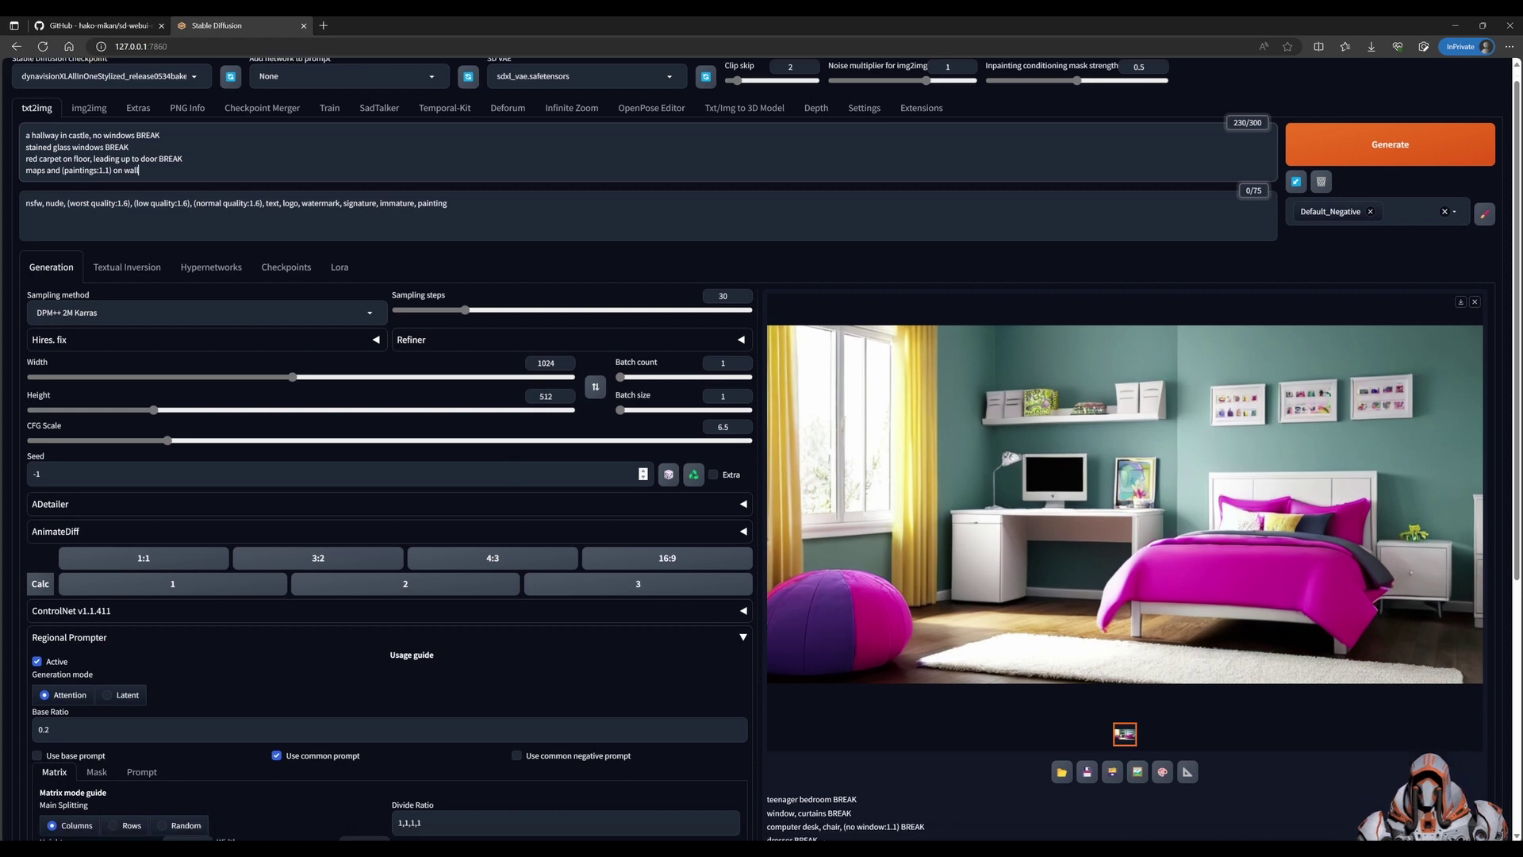
scroll(556, 476, "down", 3)
left_click(476, 602)
left_click(349, 660)
Generate three red-carpet castle hallway variations
scroll(669, 624, "up", 3)
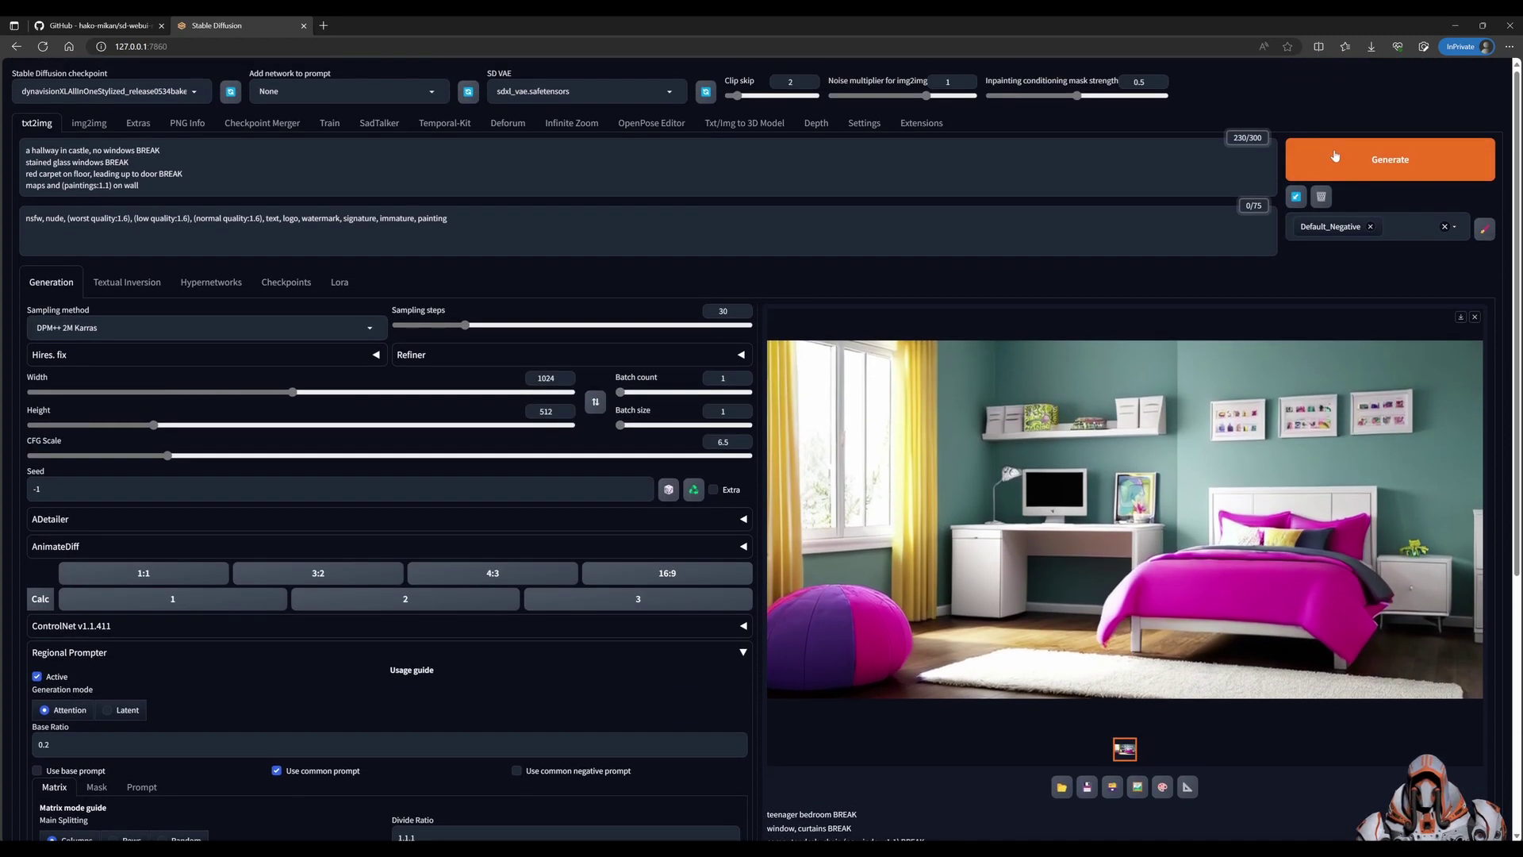
left_click(1332, 155)
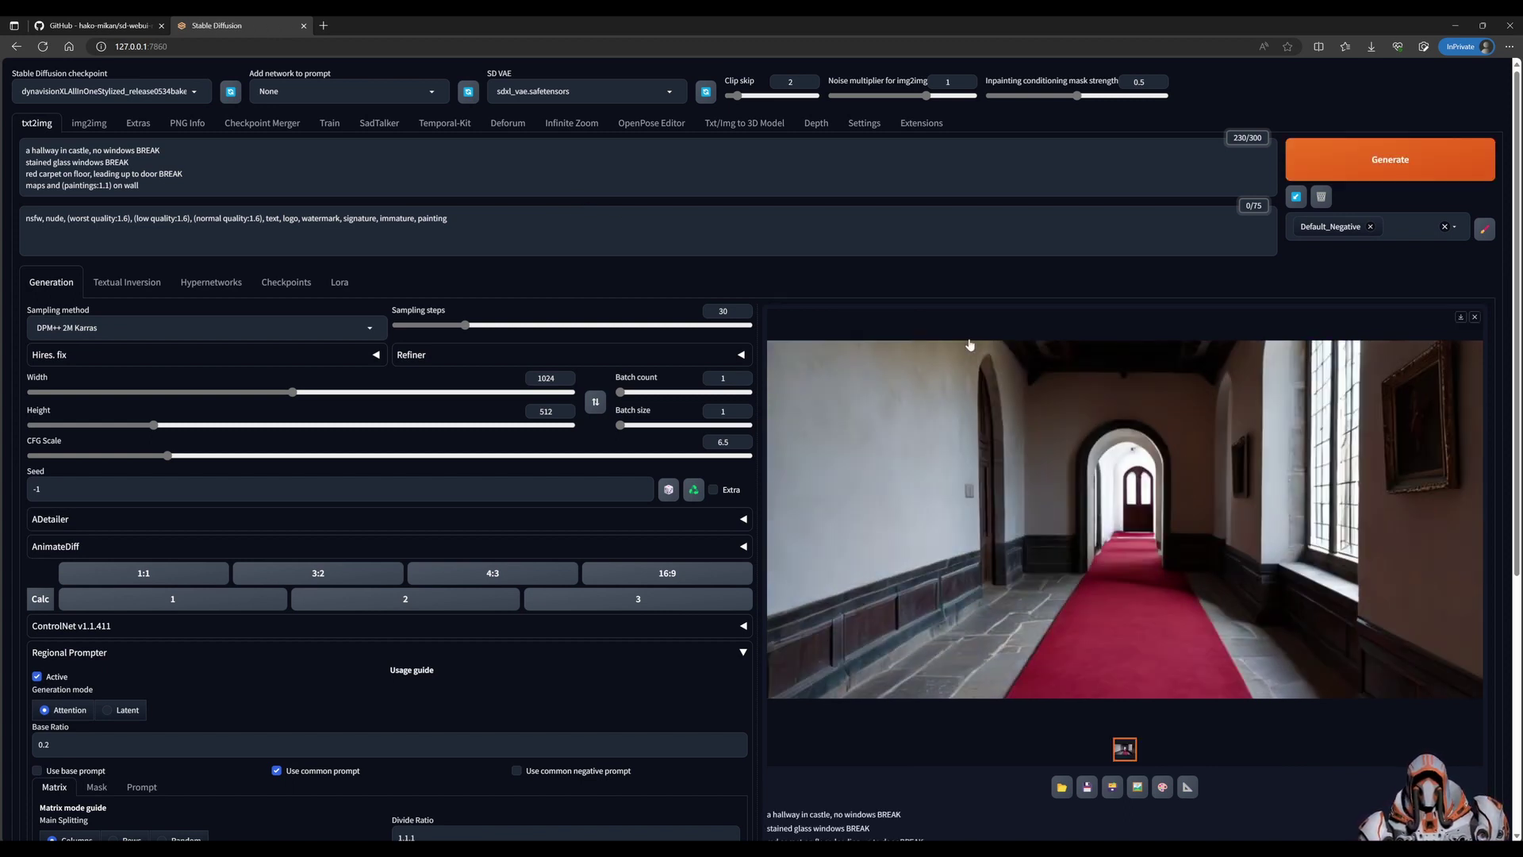
left_click(1317, 162)
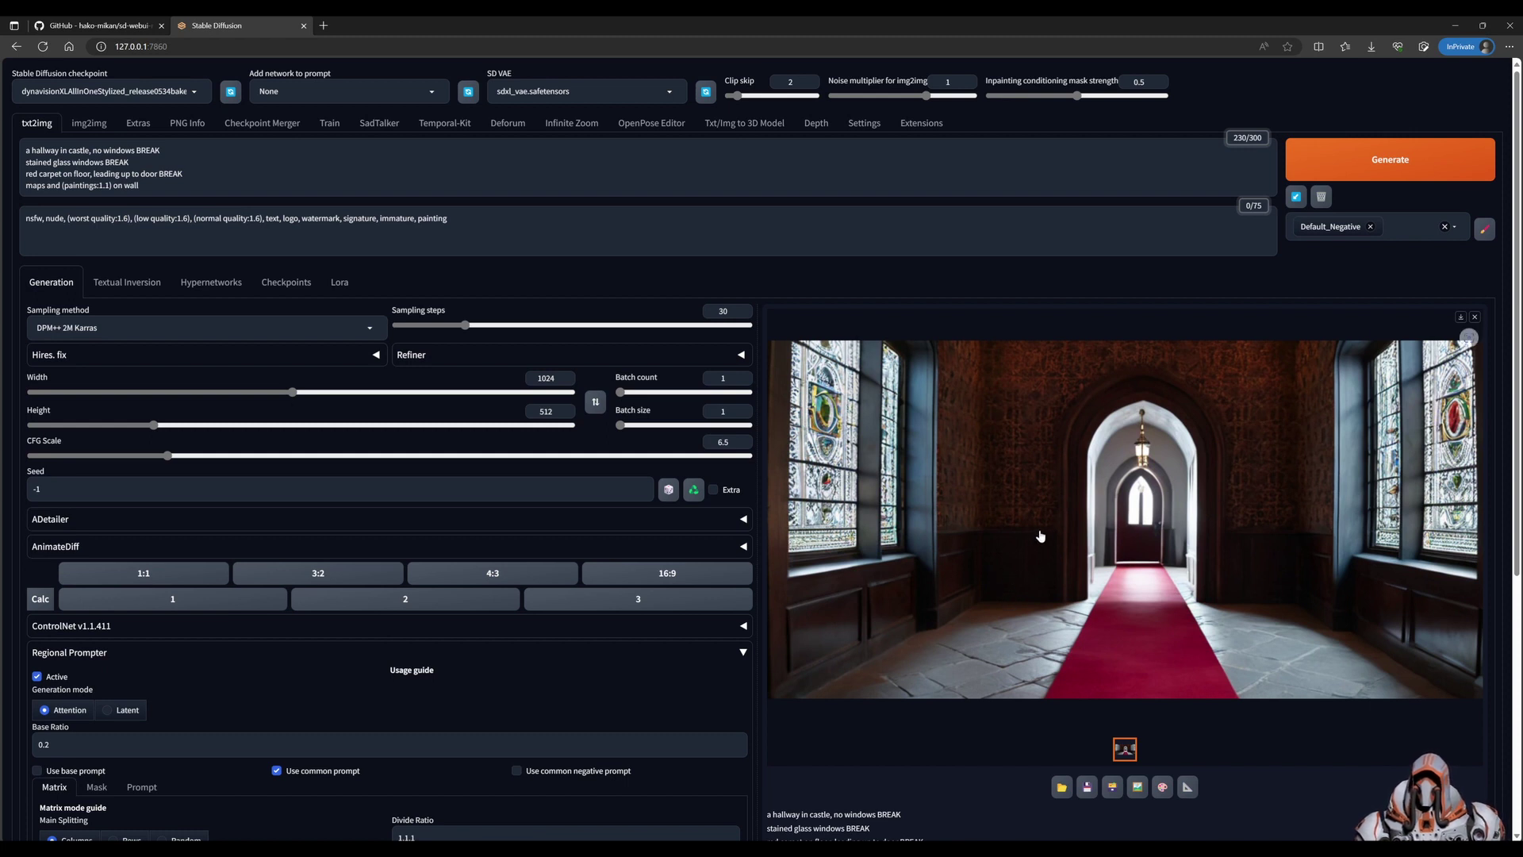
key("ctrl+Return")
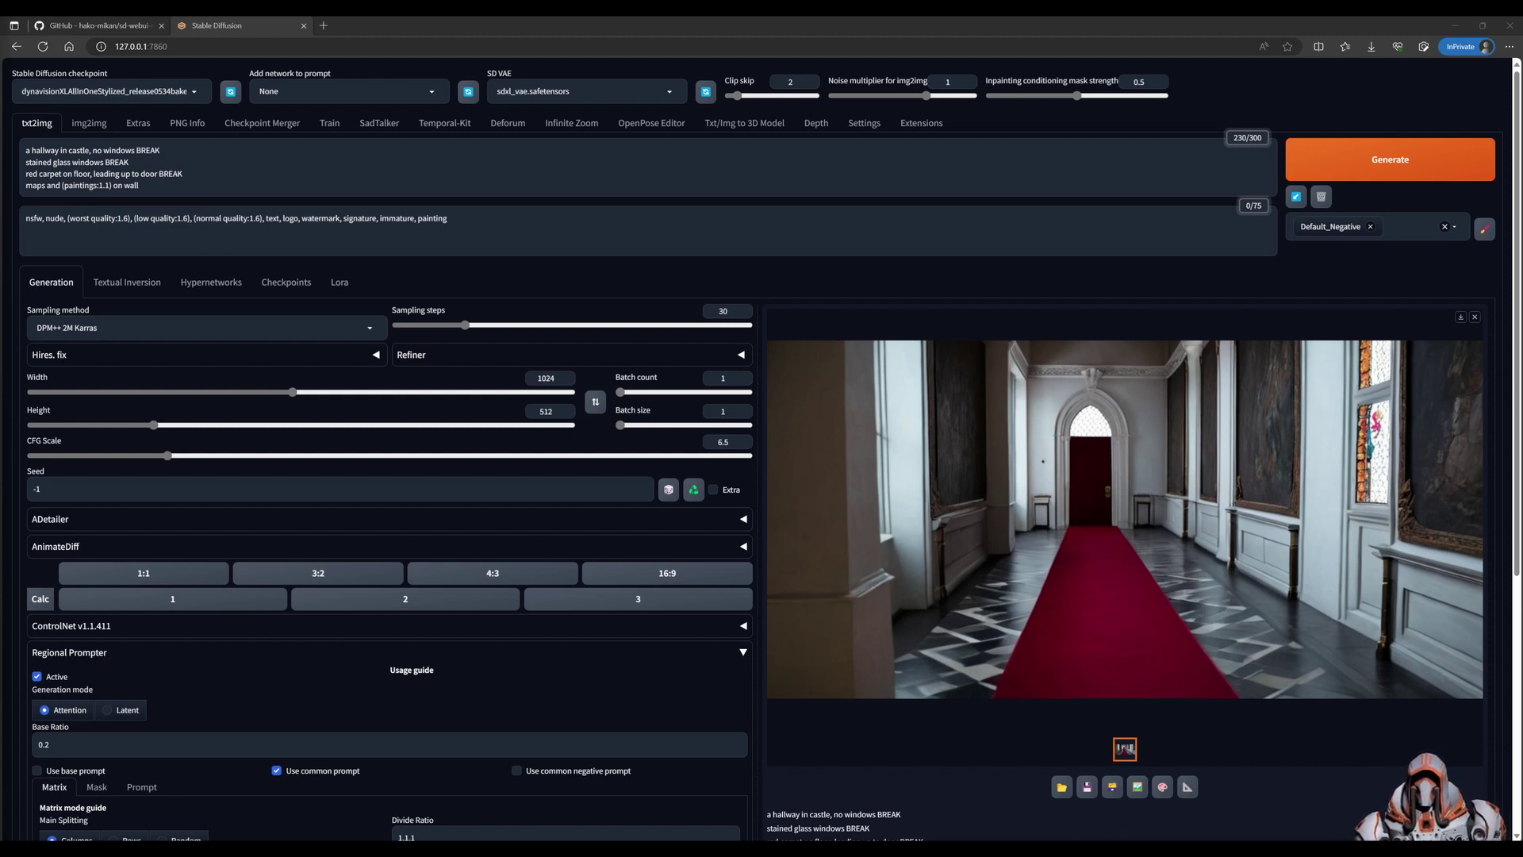
Replace the prompt with the 'full body photo, 1 slender girl' prompt, adding ', brown hair, pink blouse, blue dress' after solo
key("ctrl+a")
type("(best quality, masterpiece), full body photo, 1 slender girl, solo, busy street, 8K, anime")
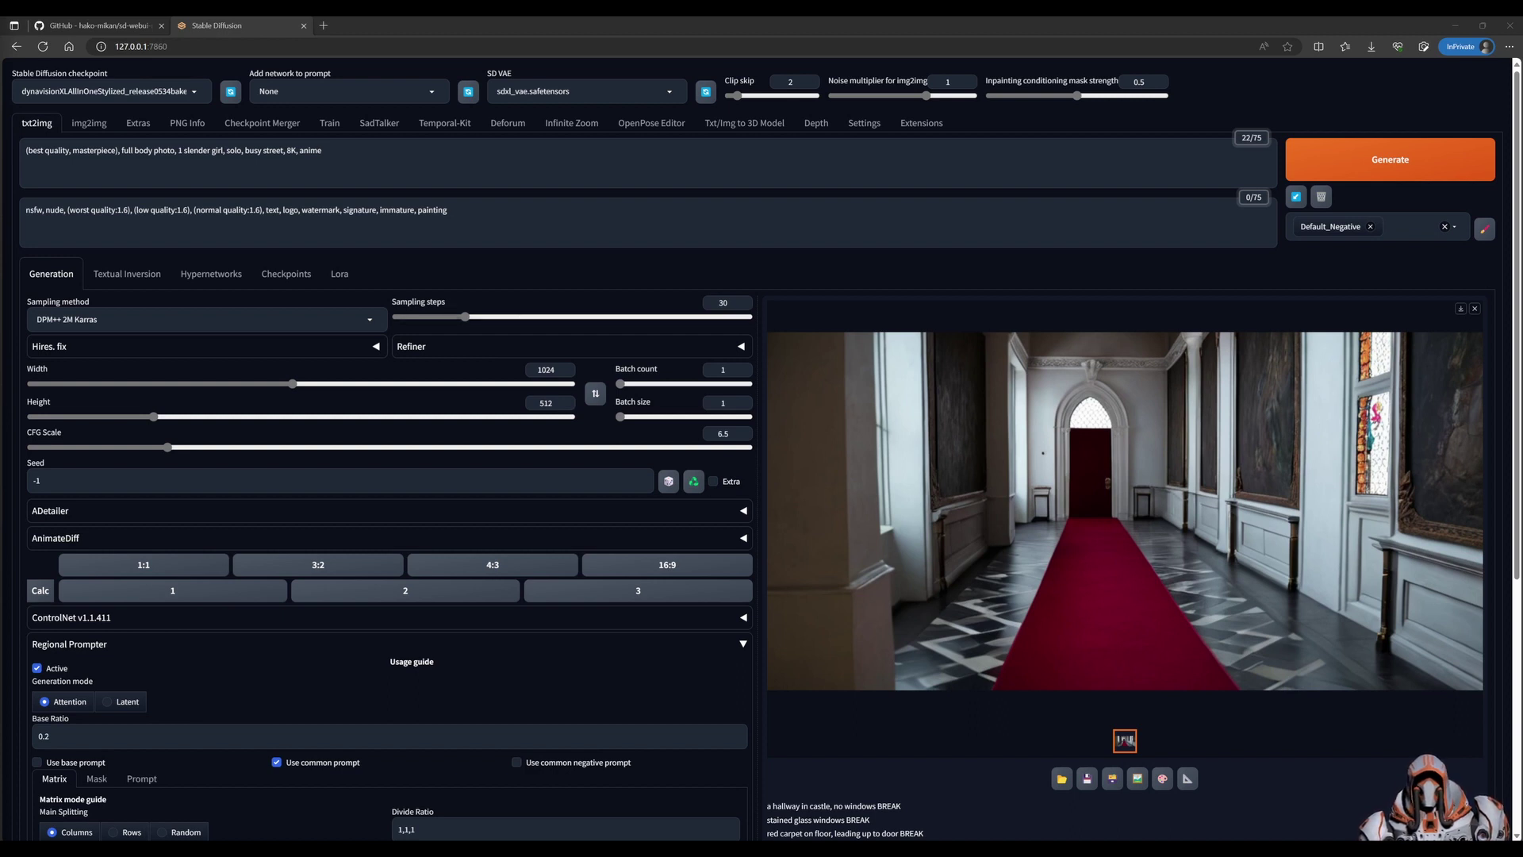
left_click(242, 150)
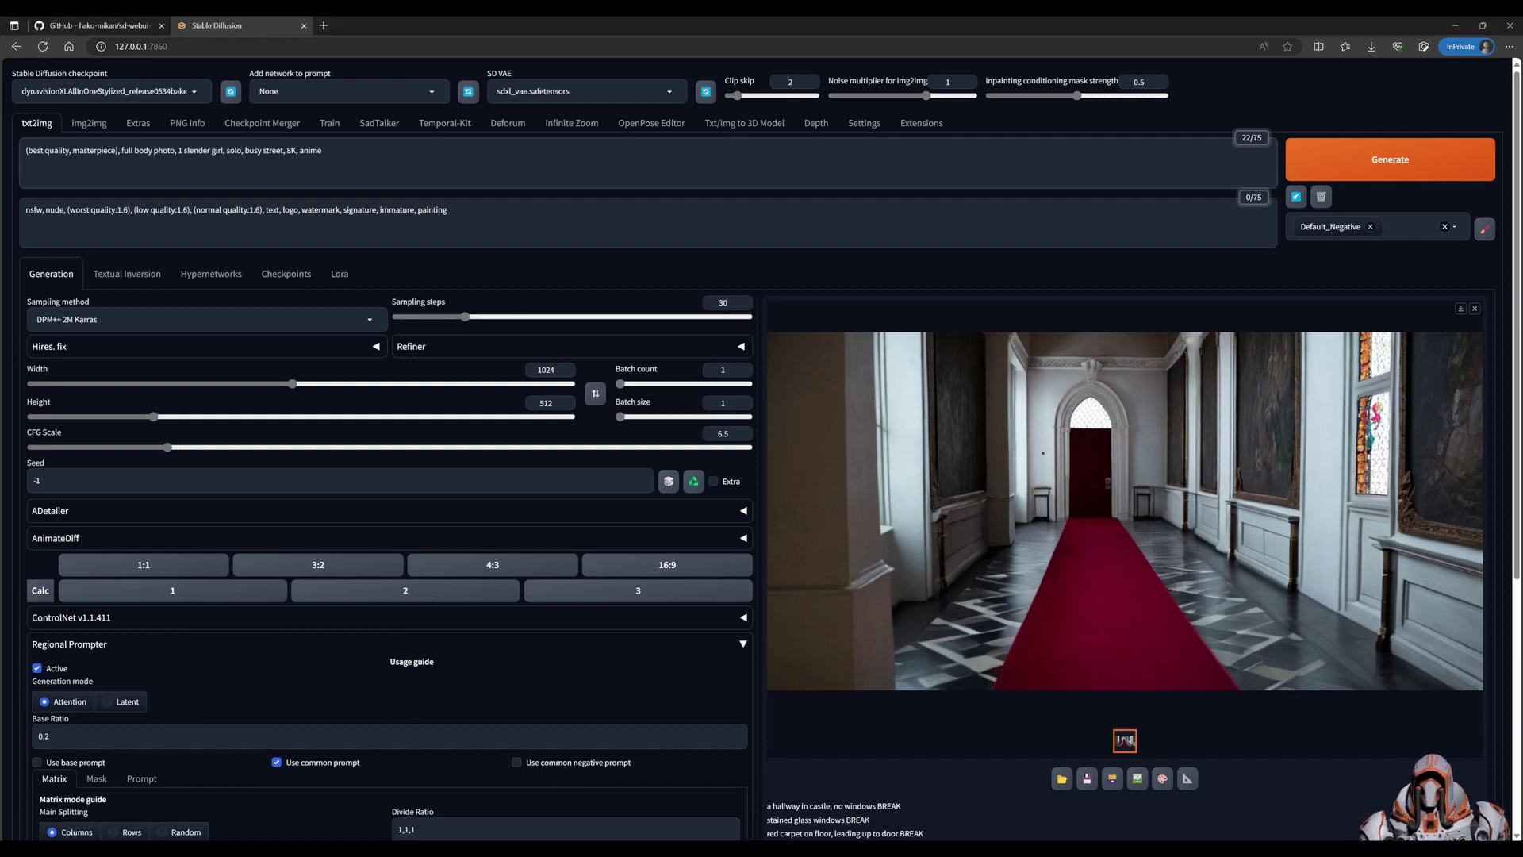
type(", brown hair, pink b")
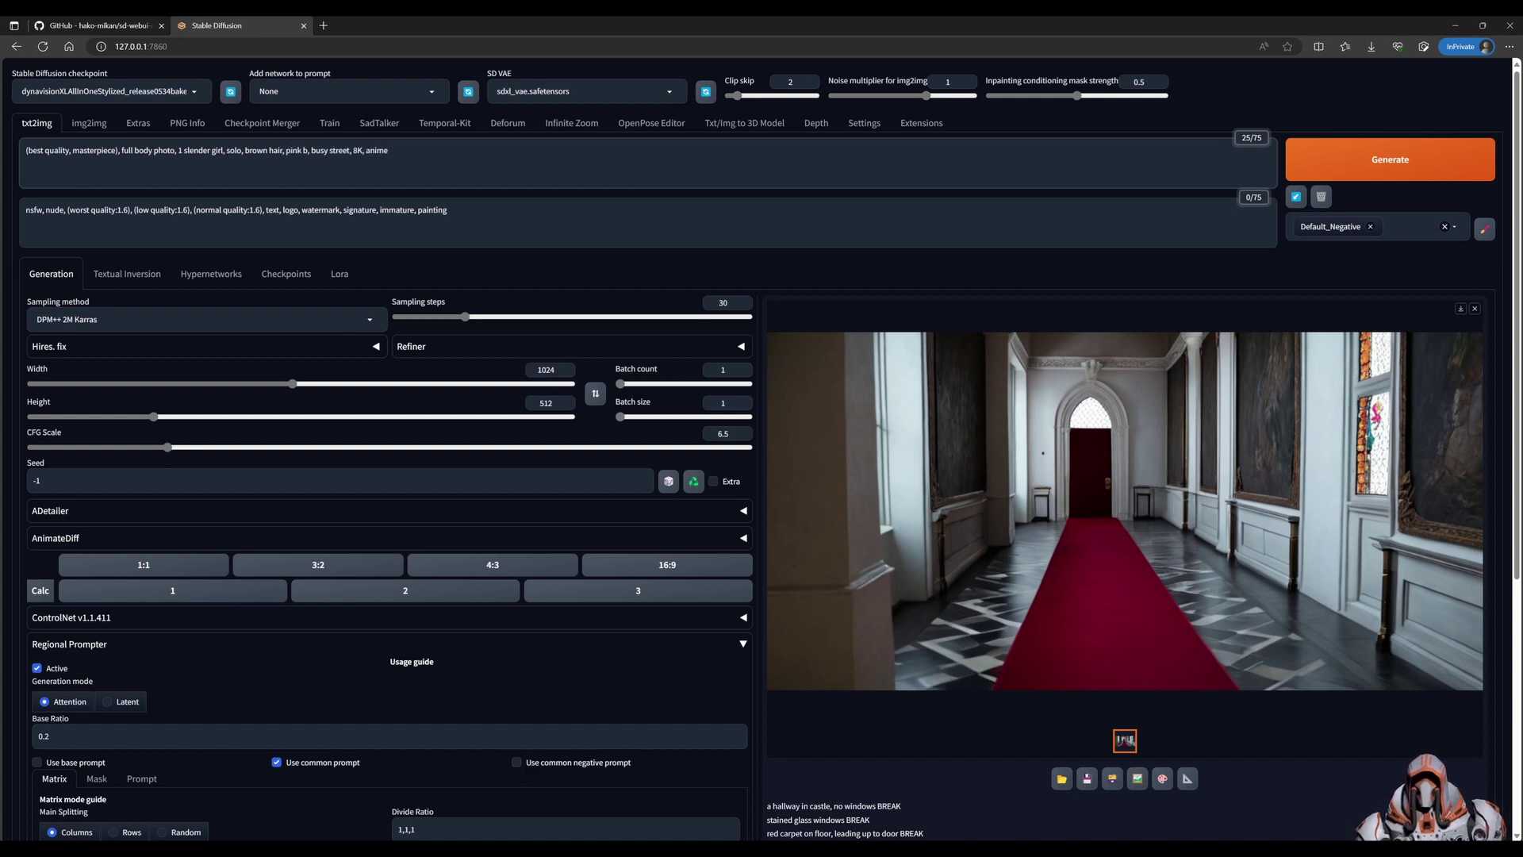
type("louse, ")
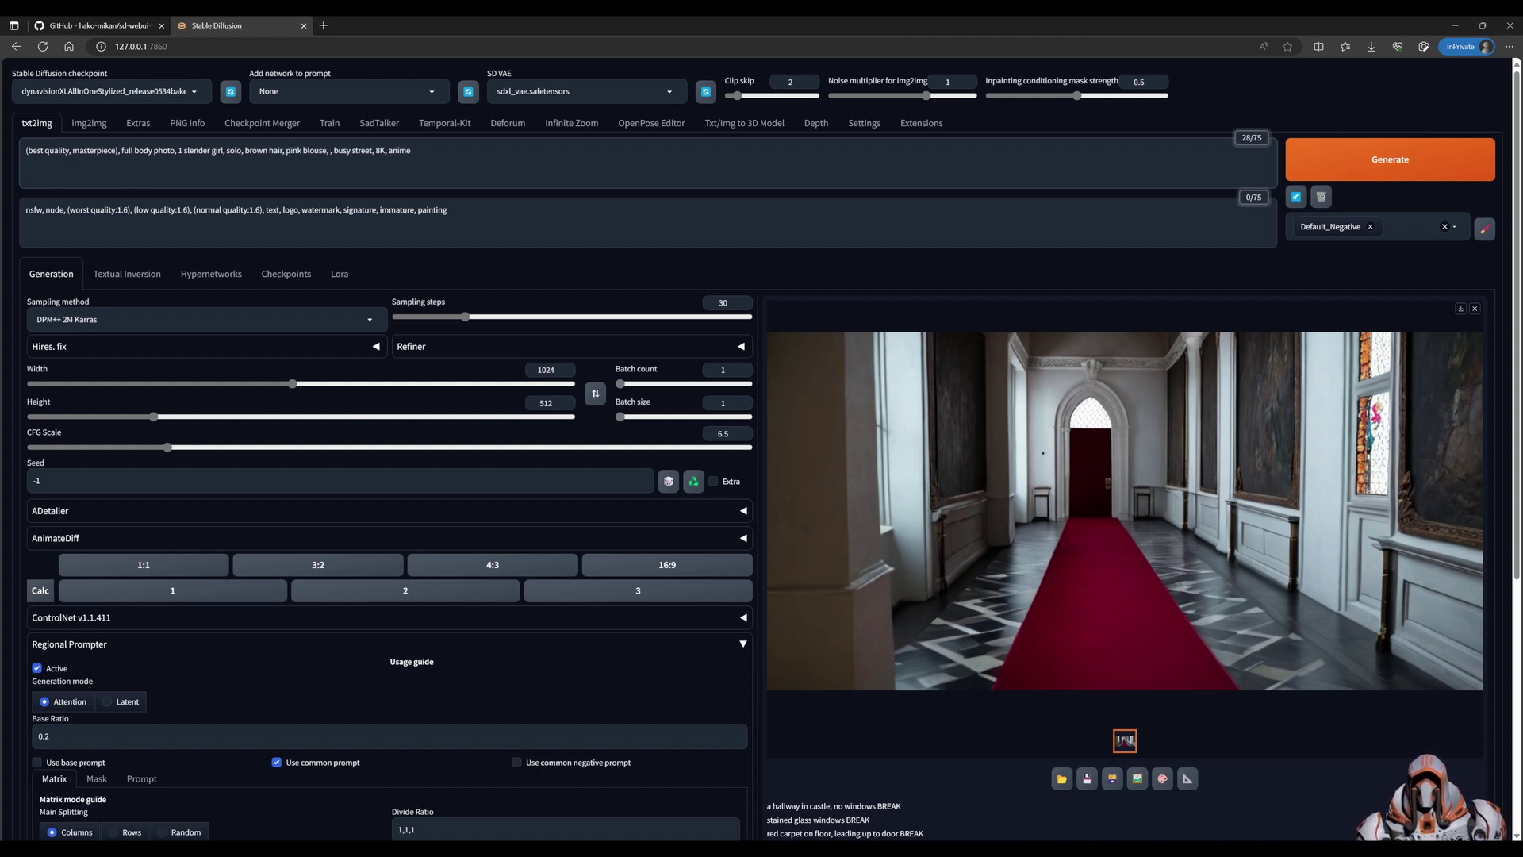
type("blue dre")
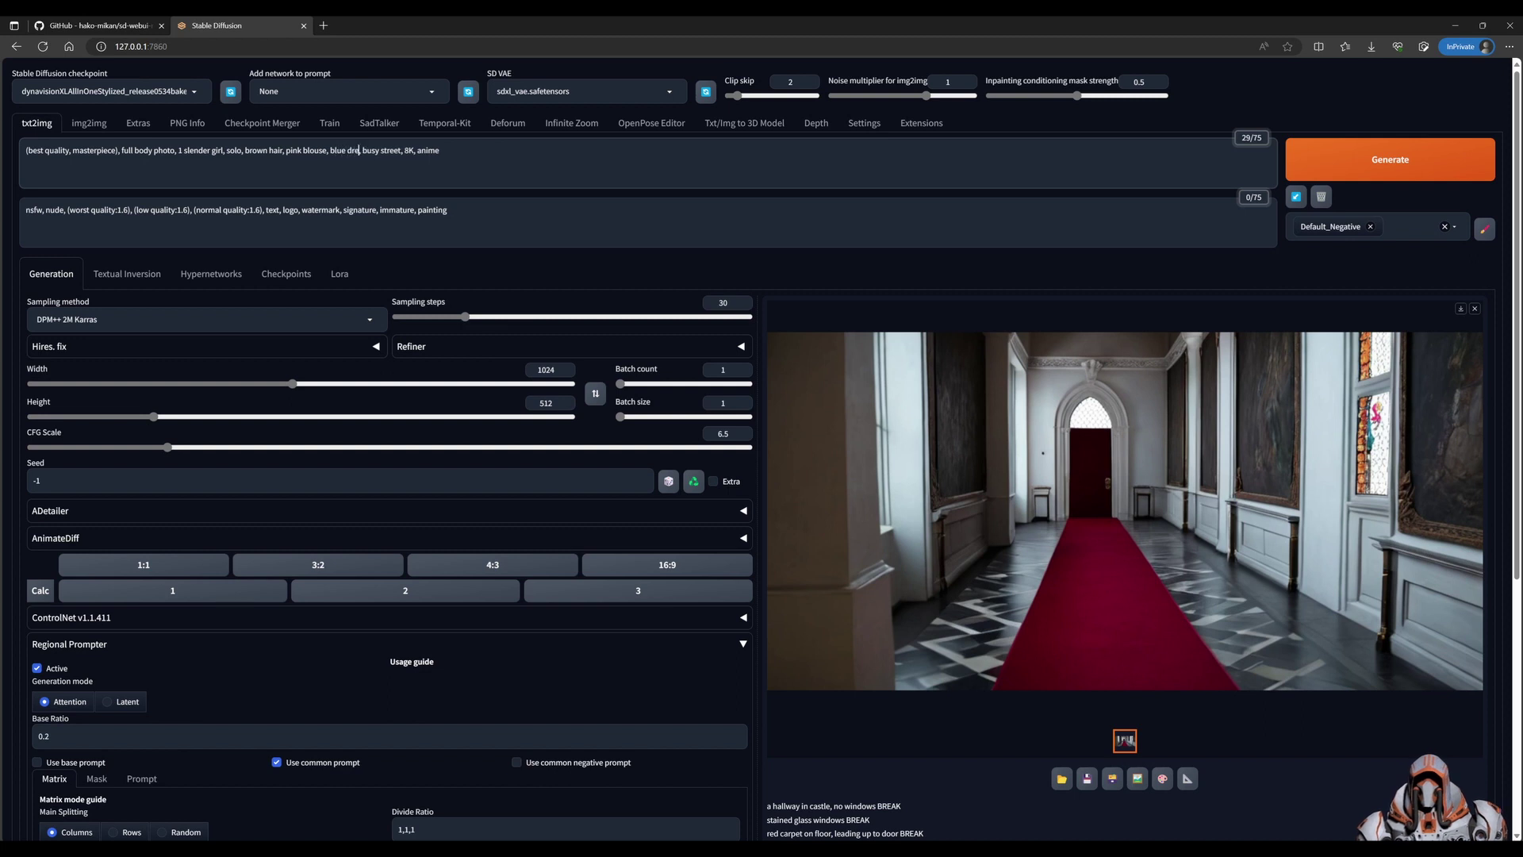
type("ss")
Set the generation Width to 512 and Height to 768
double_click(546, 369)
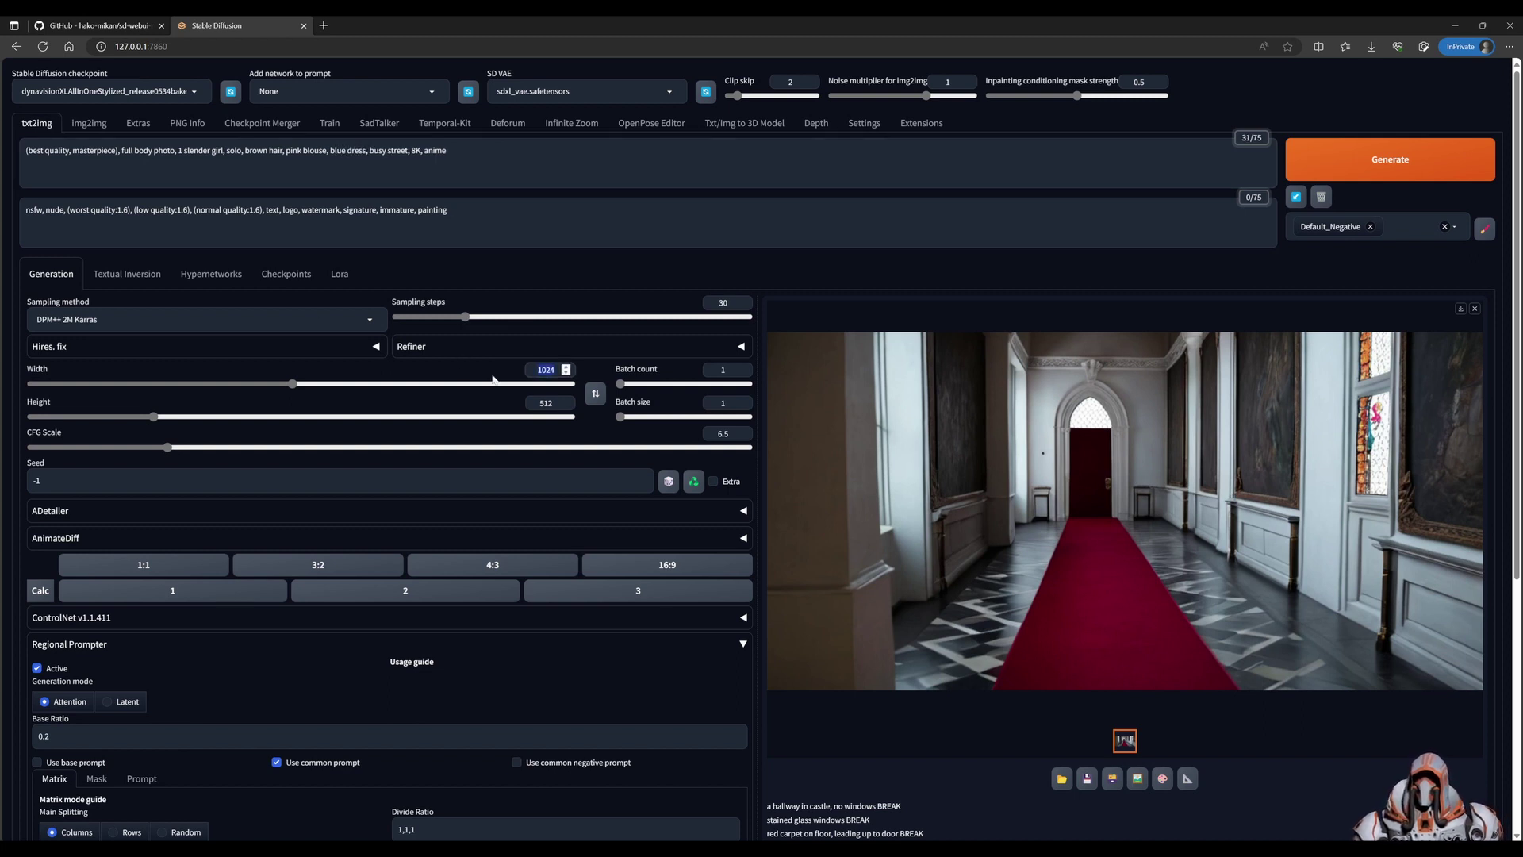
type("512")
key("Tab")
type("768")
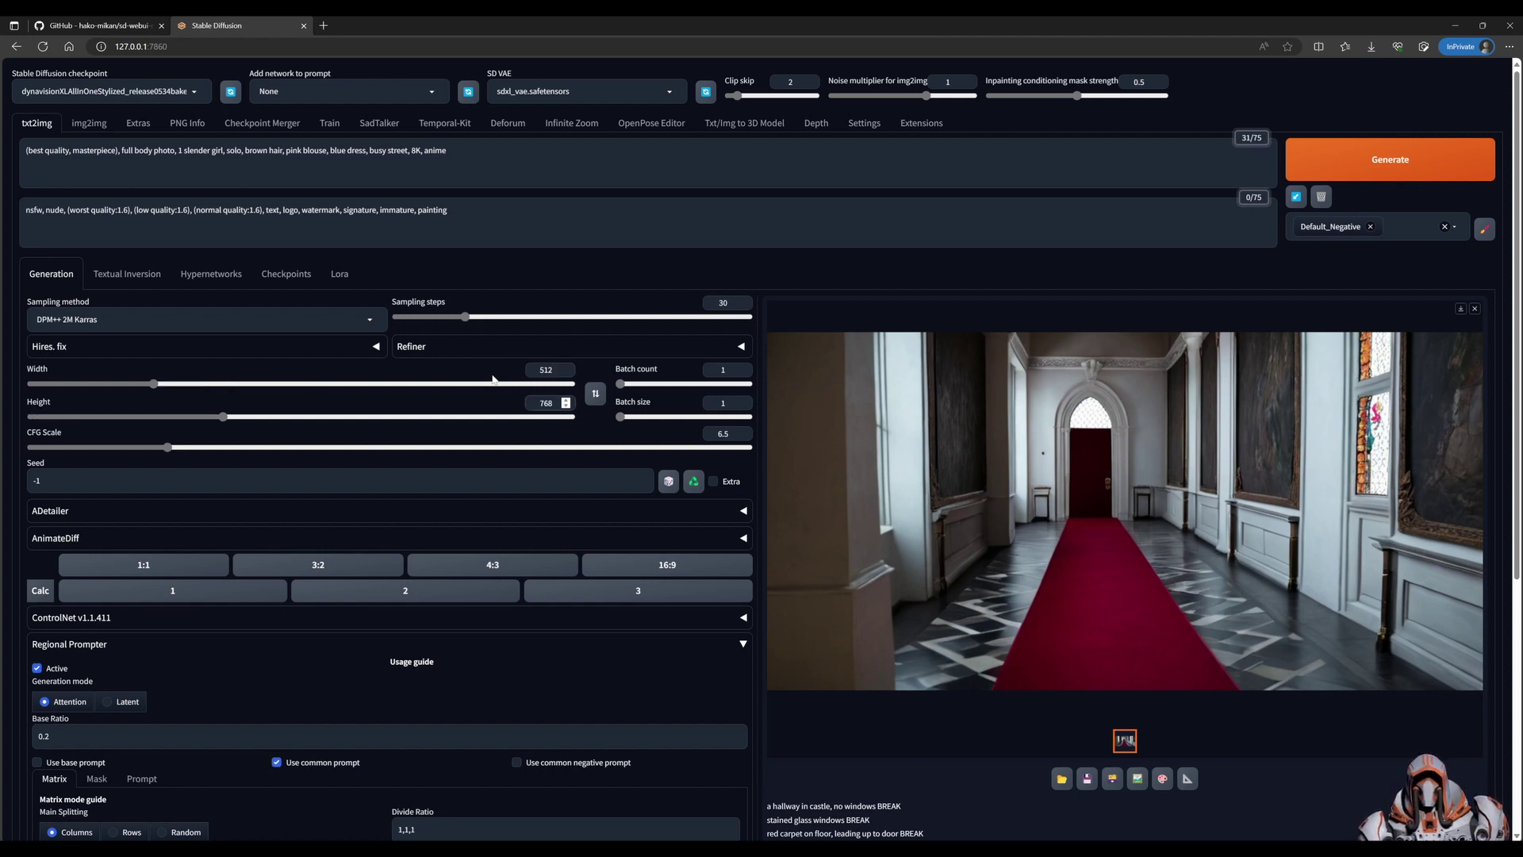
Set the Regional Prompter grid Height to 768 and Width to 512
scroll(492, 379, "down", 5)
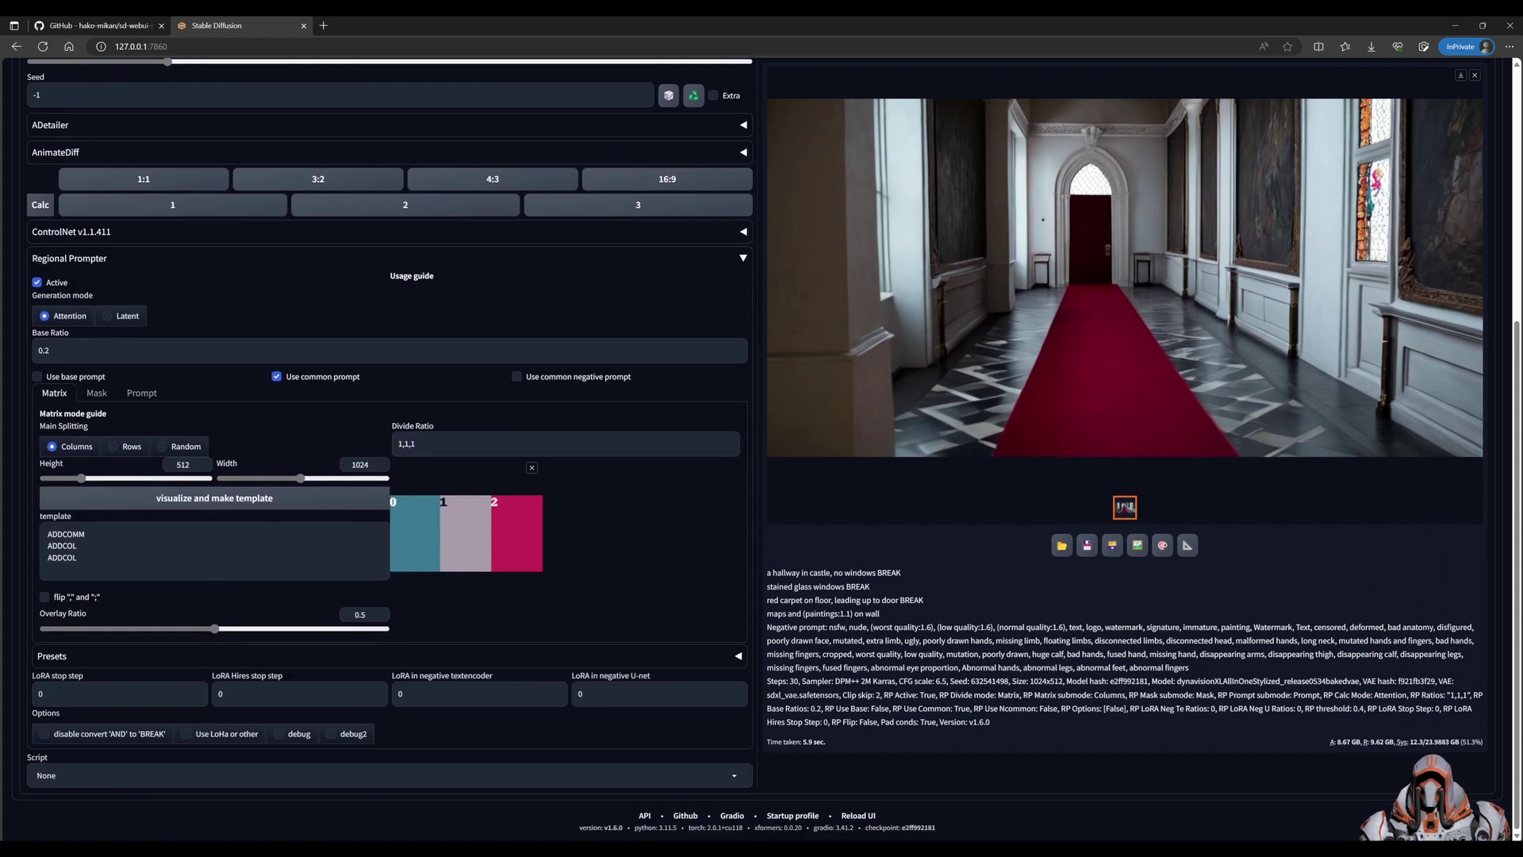
scroll(347, 459, "up", 3)
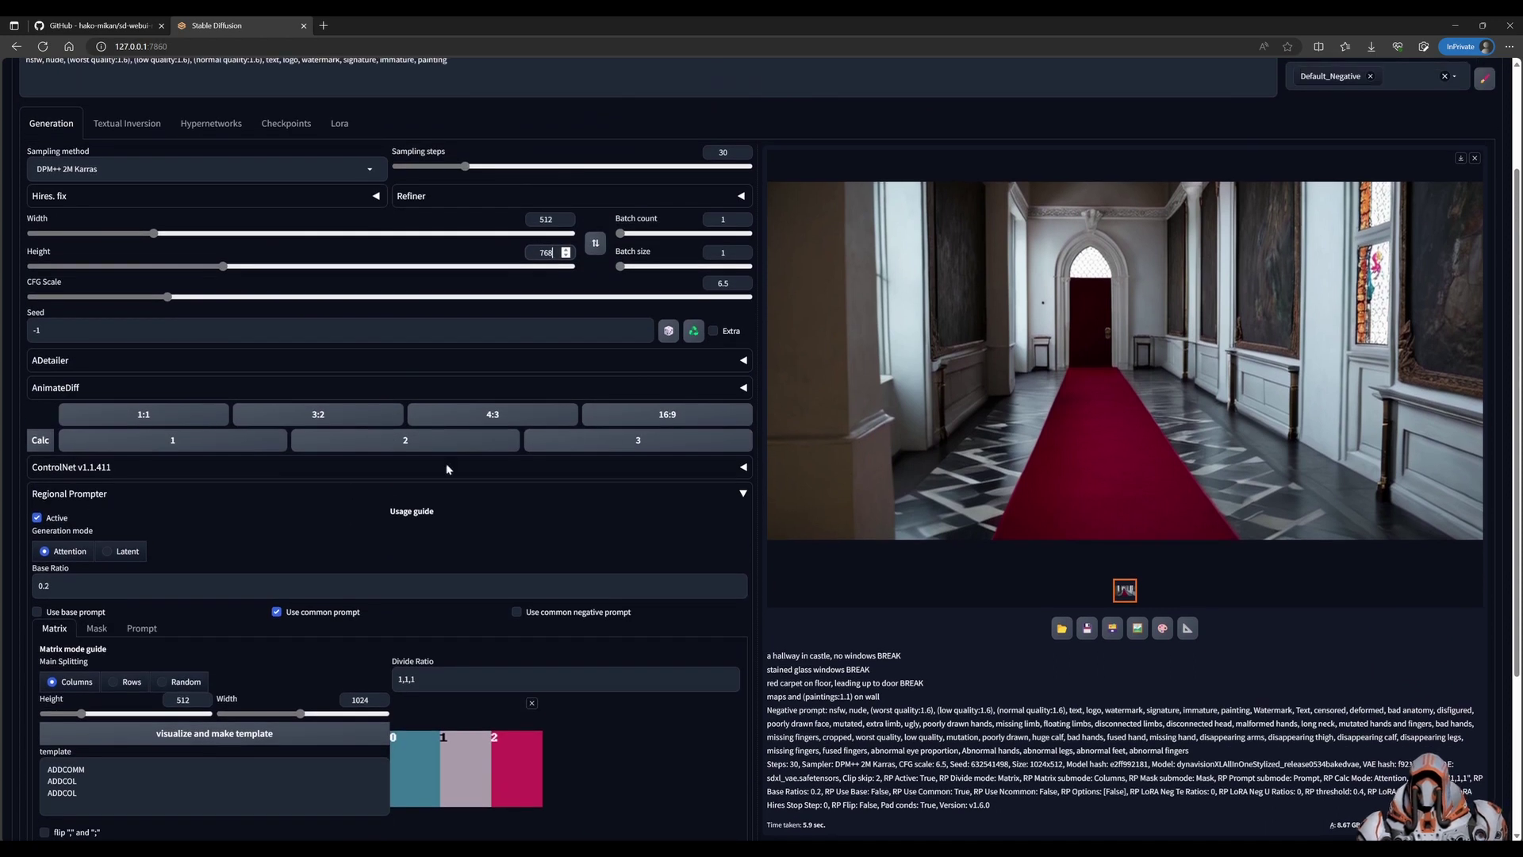
scroll(441, 475, "down", 3)
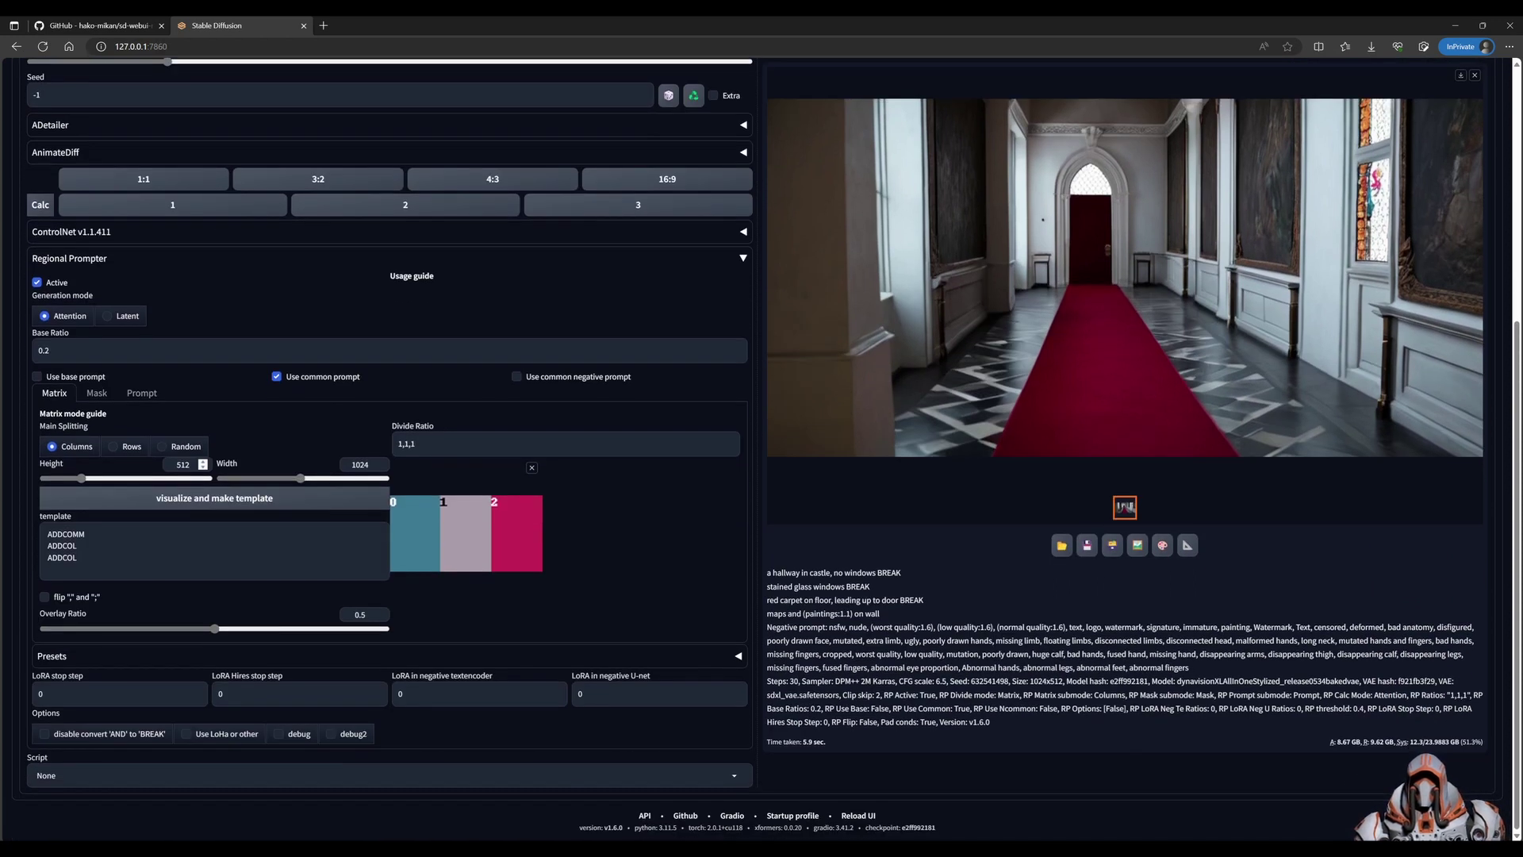
double_click(183, 464)
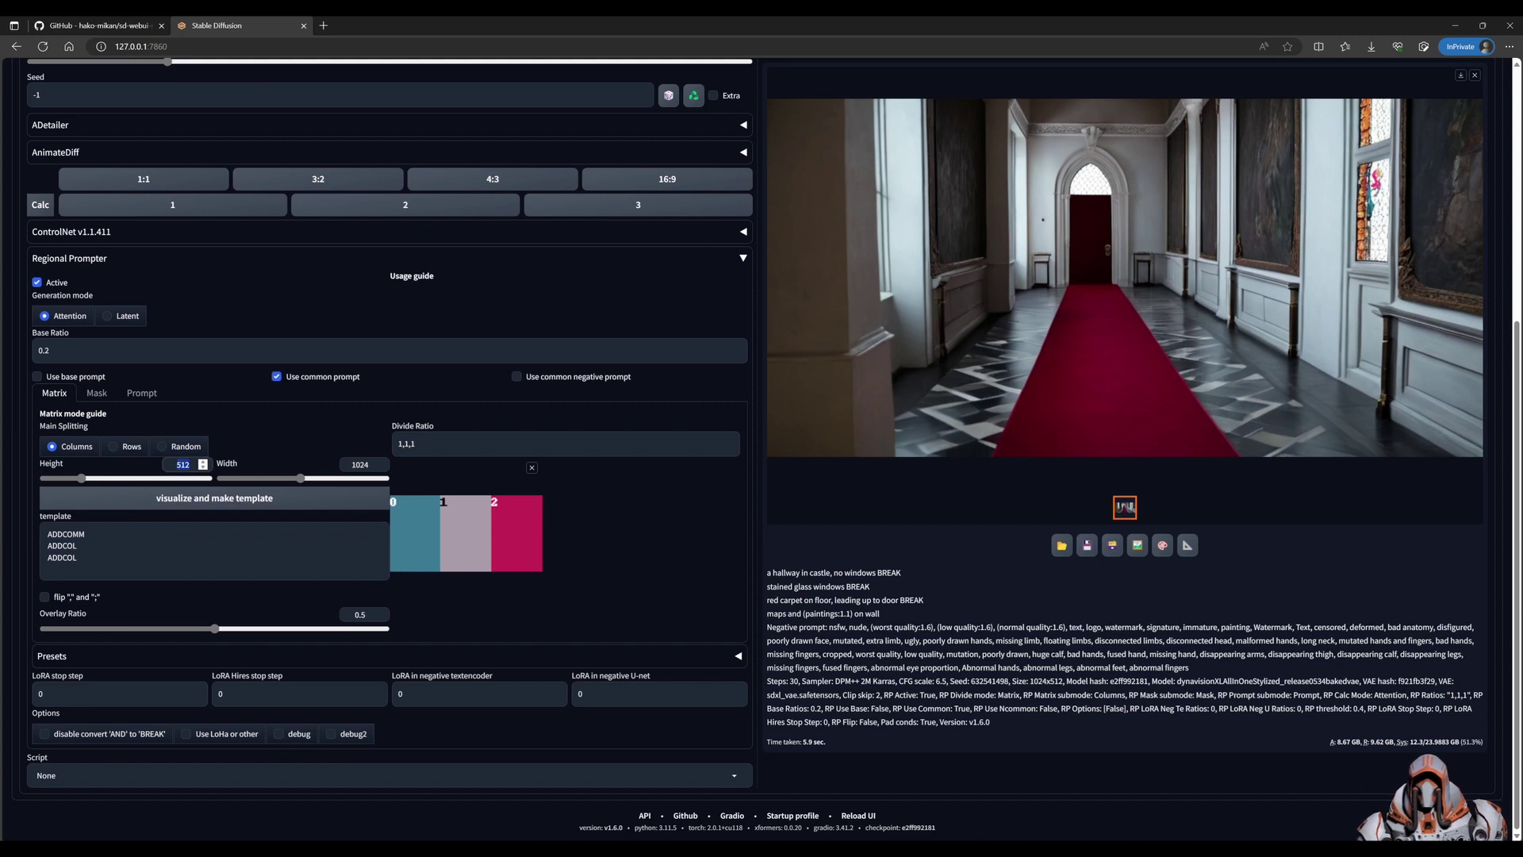
type("768")
double_click(359, 464)
type("512")
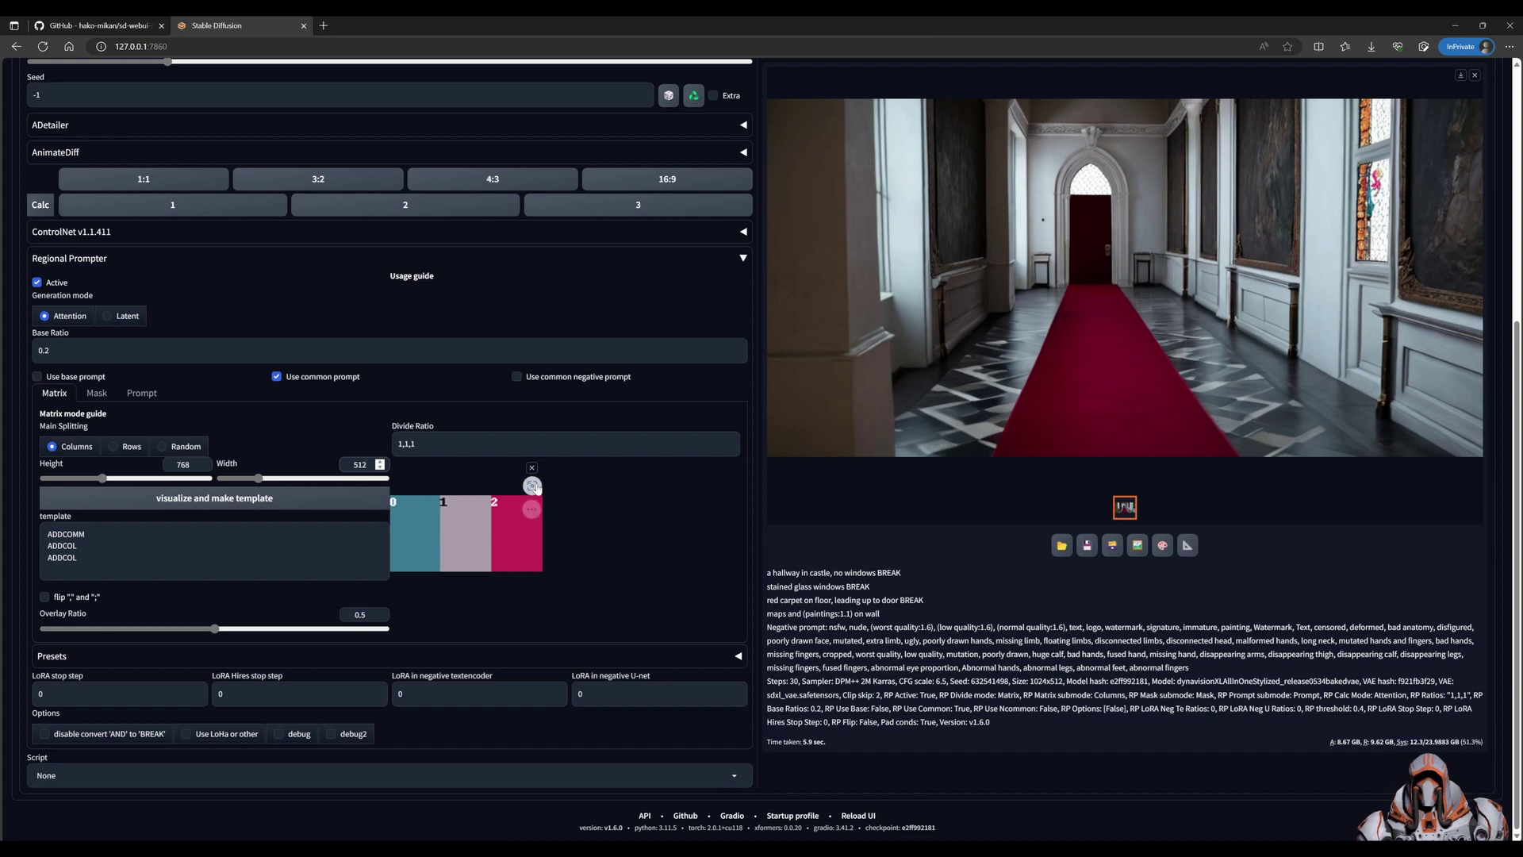
scroll(547, 516, "up", 2)
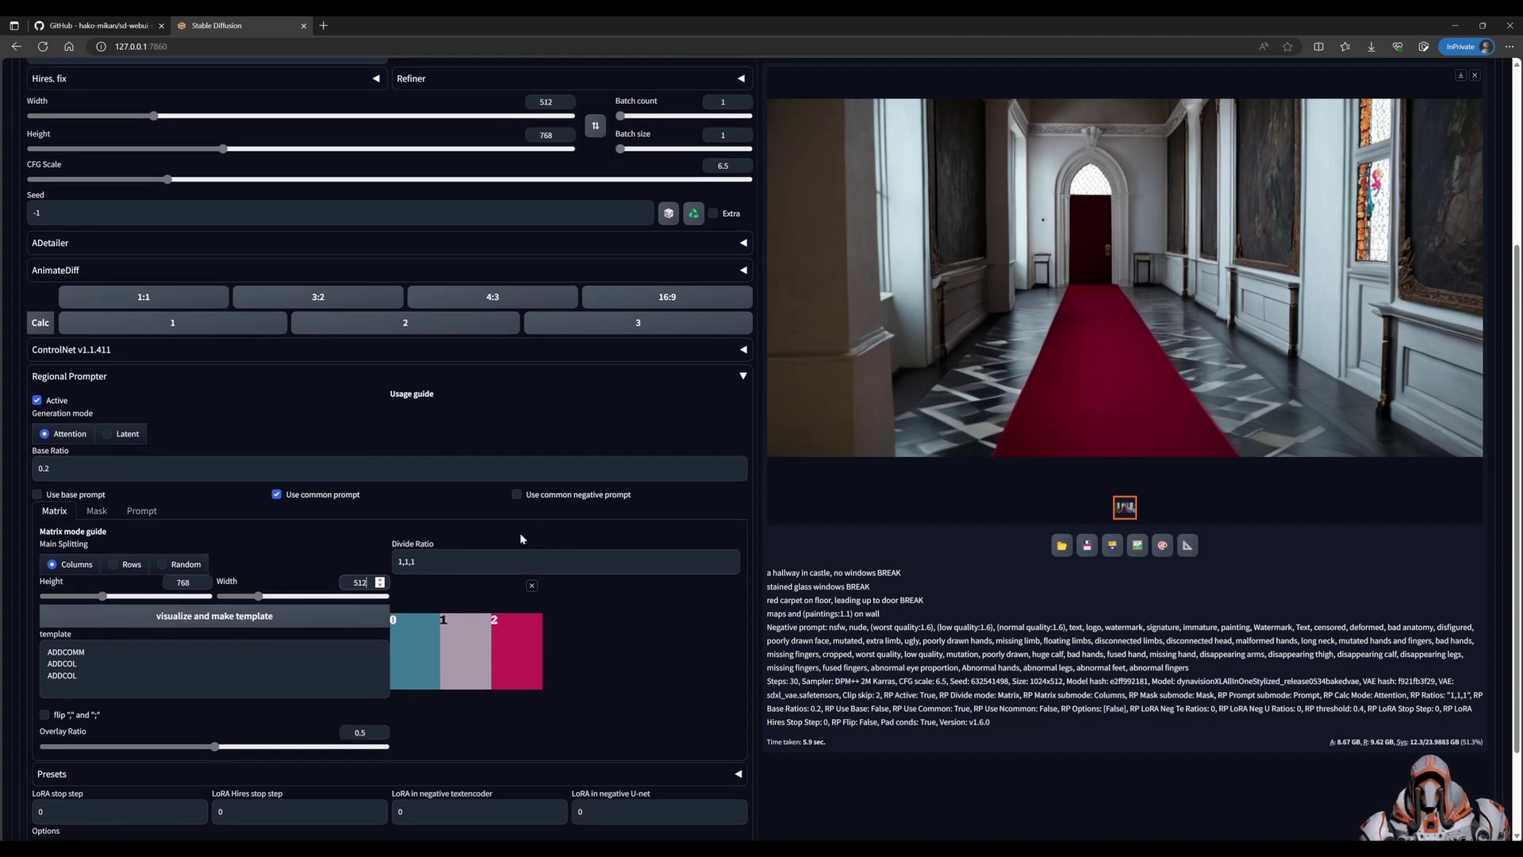
Switch Main Splitting to Rows and rebuild the region template as three rows
scroll(532, 603, "down", 2)
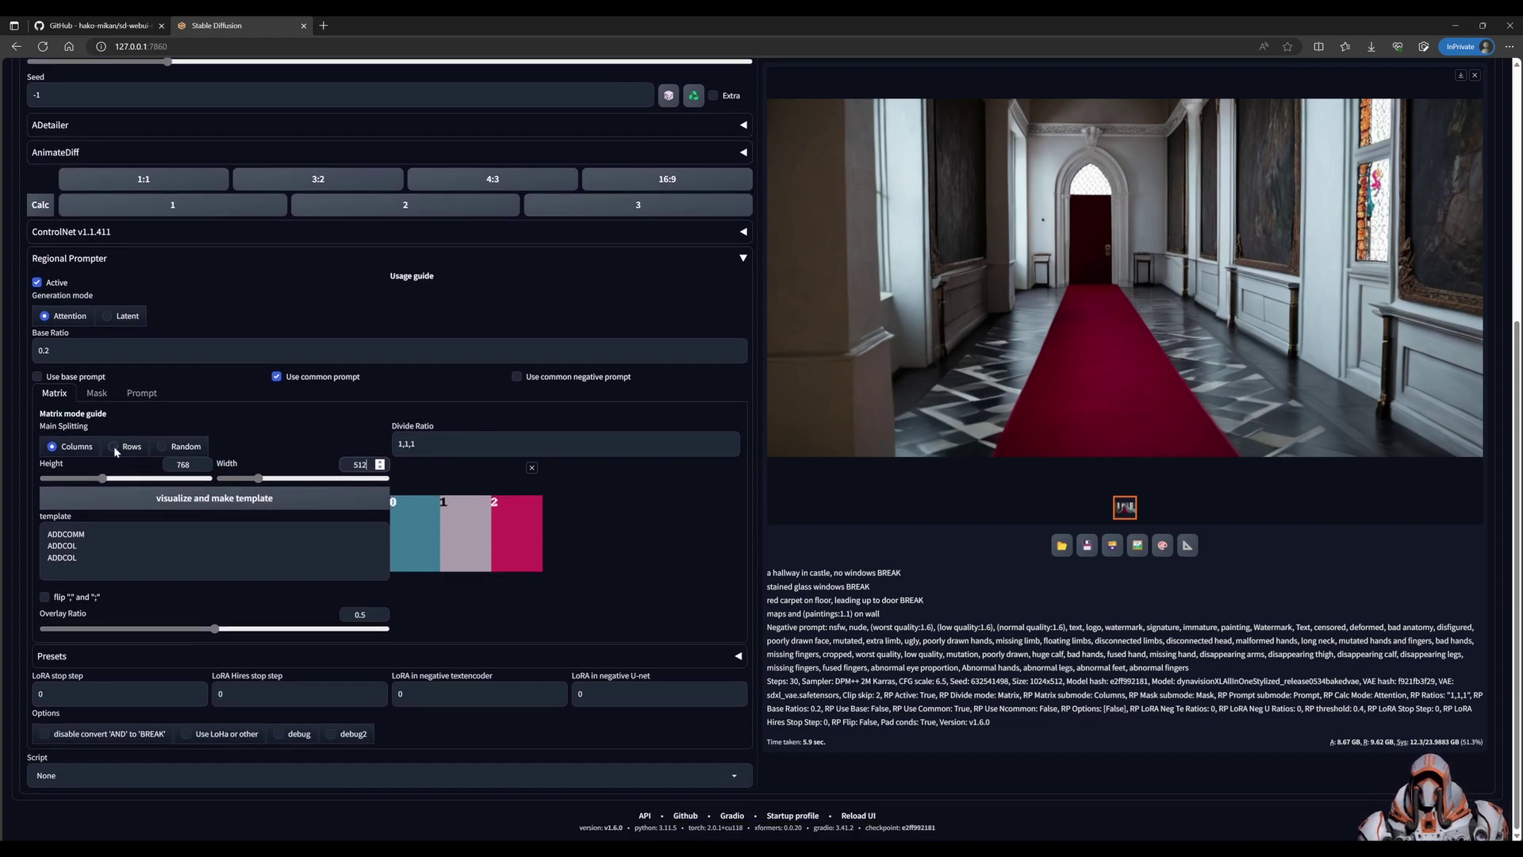
left_click(112, 446)
left_click(233, 497)
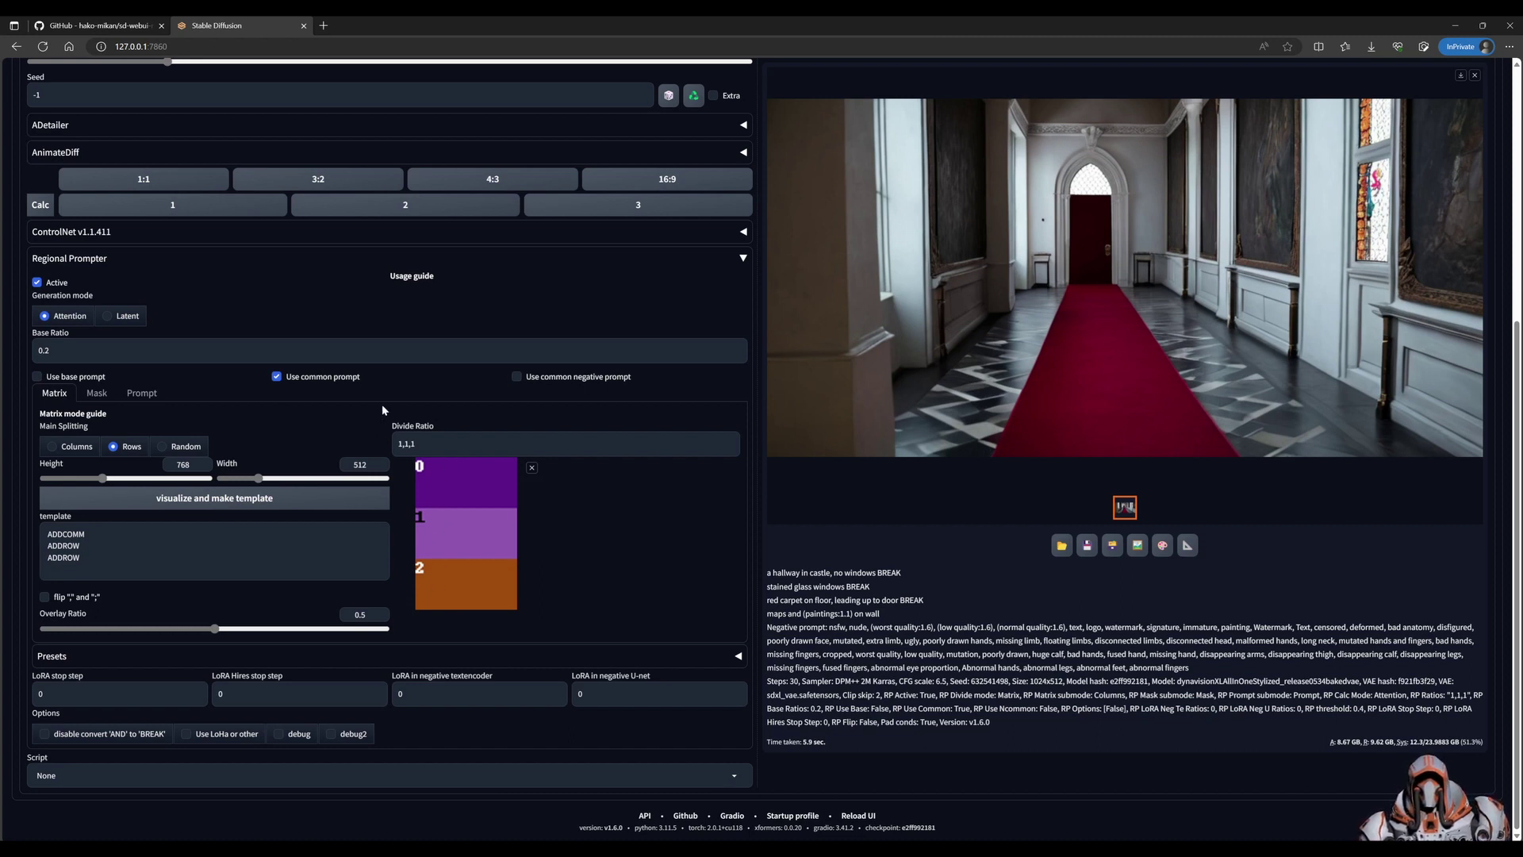
Turn Regional Prompter off and generate the 512×768 street portrait
left_click(36, 281)
scroll(642, 327, "up", 1)
scroll(642, 327, "up", 5)
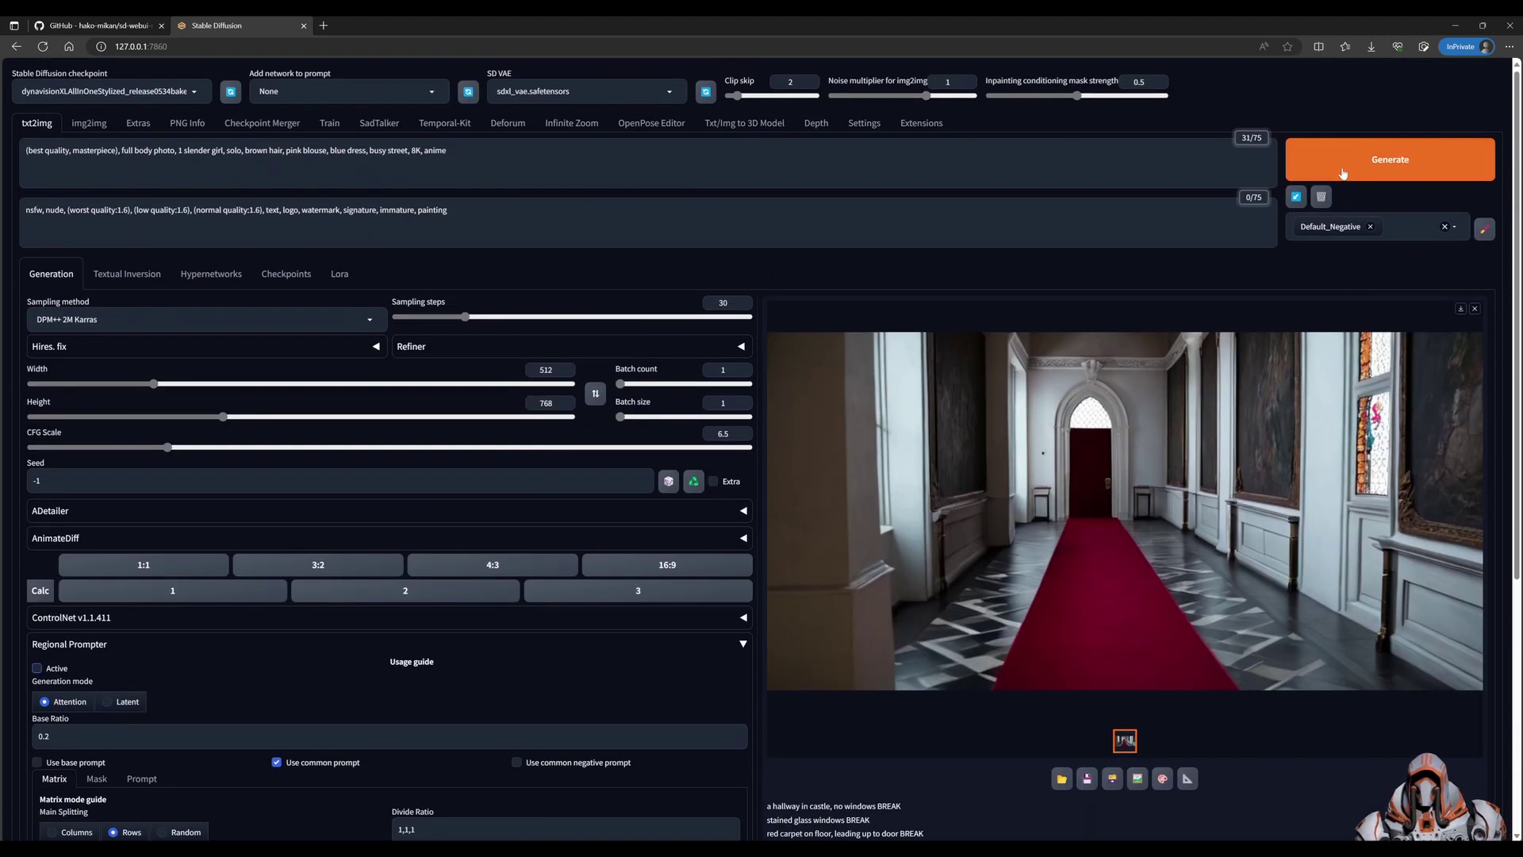
left_click(1346, 173)
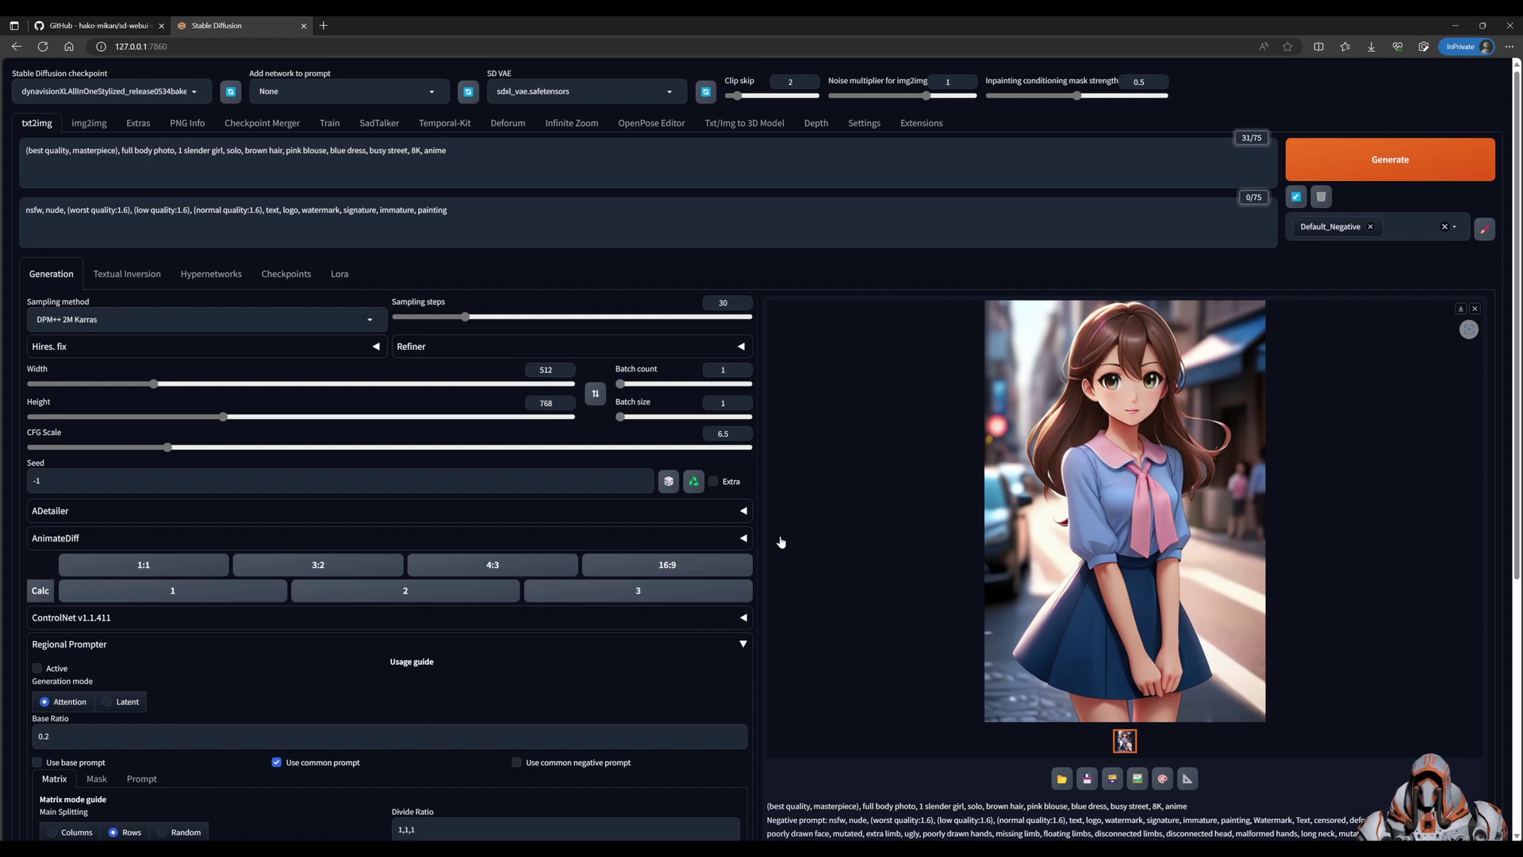
Load the generated girl into ControlNet Unit 0, enabled with Pixel Perfect and OpenPose control type
scroll(781, 539, "down", 2)
left_click(742, 502)
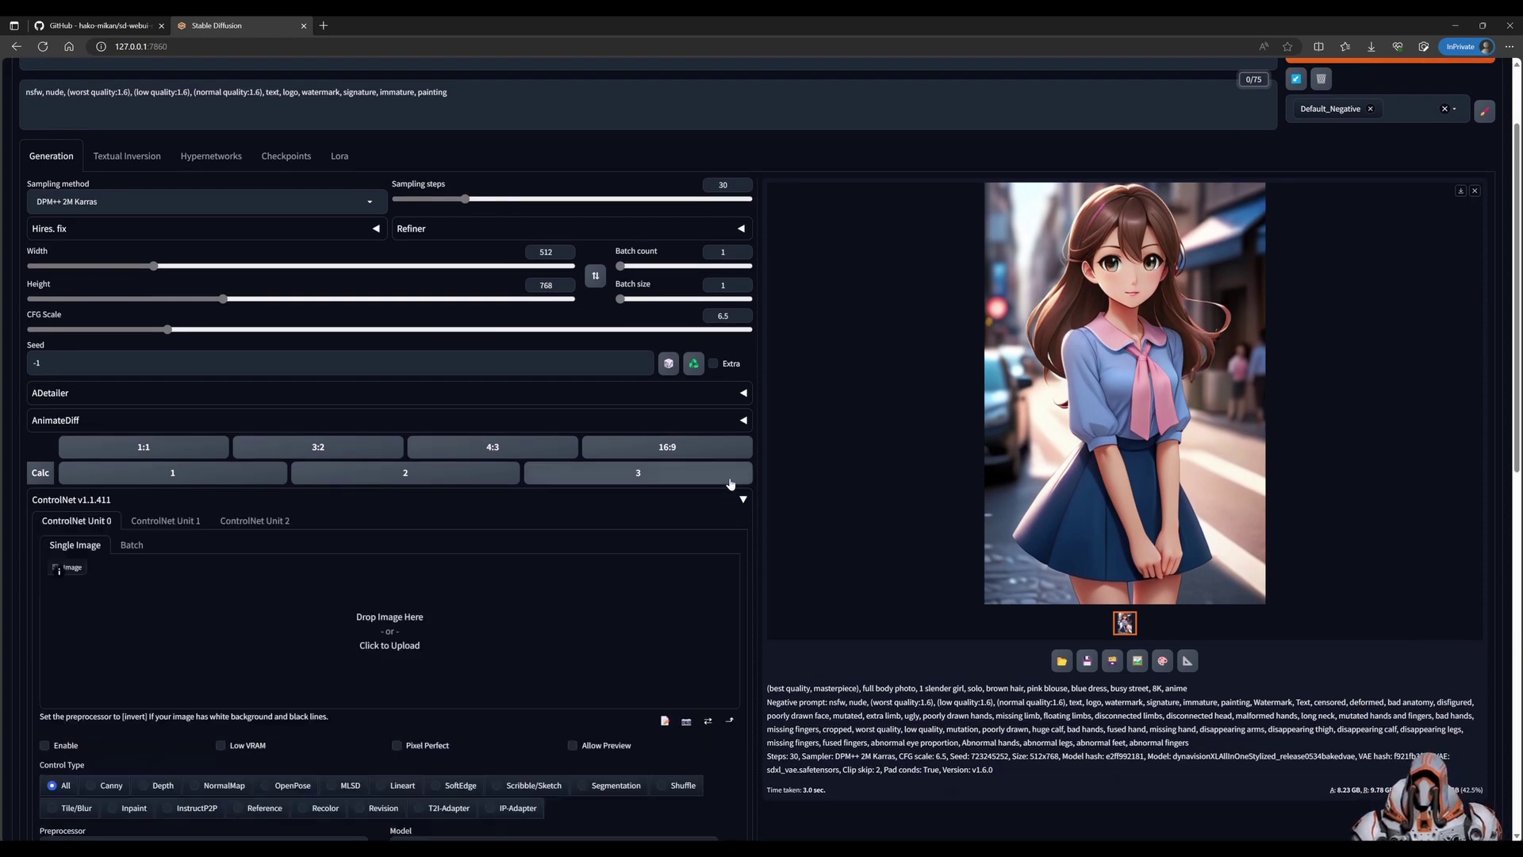
left_click_drag(1125, 351, 393, 607)
scroll(539, 568, "down", 4)
left_click(44, 393)
left_click(396, 393)
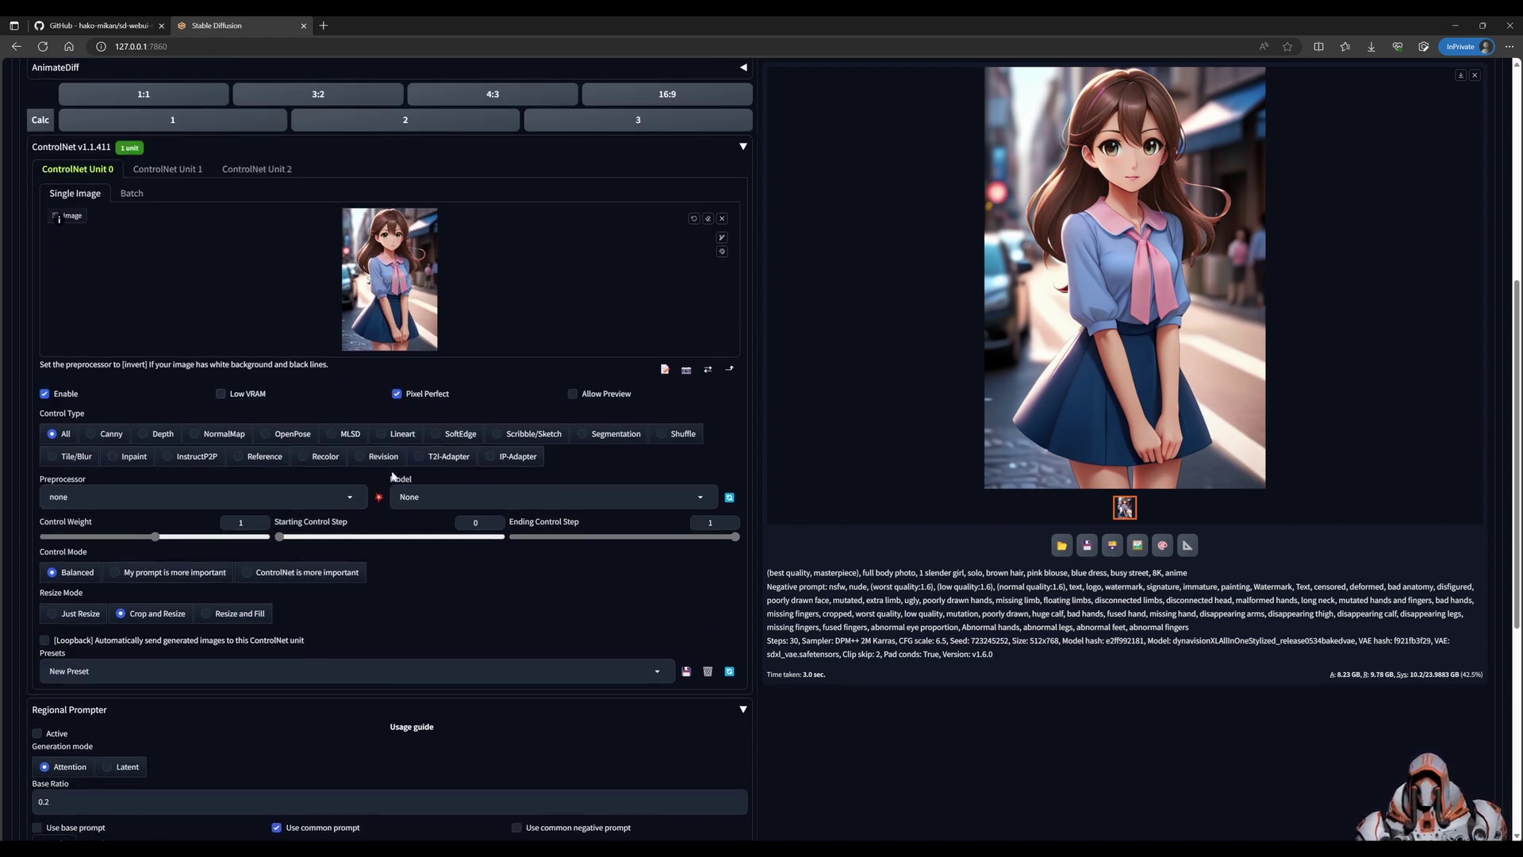
left_click(266, 434)
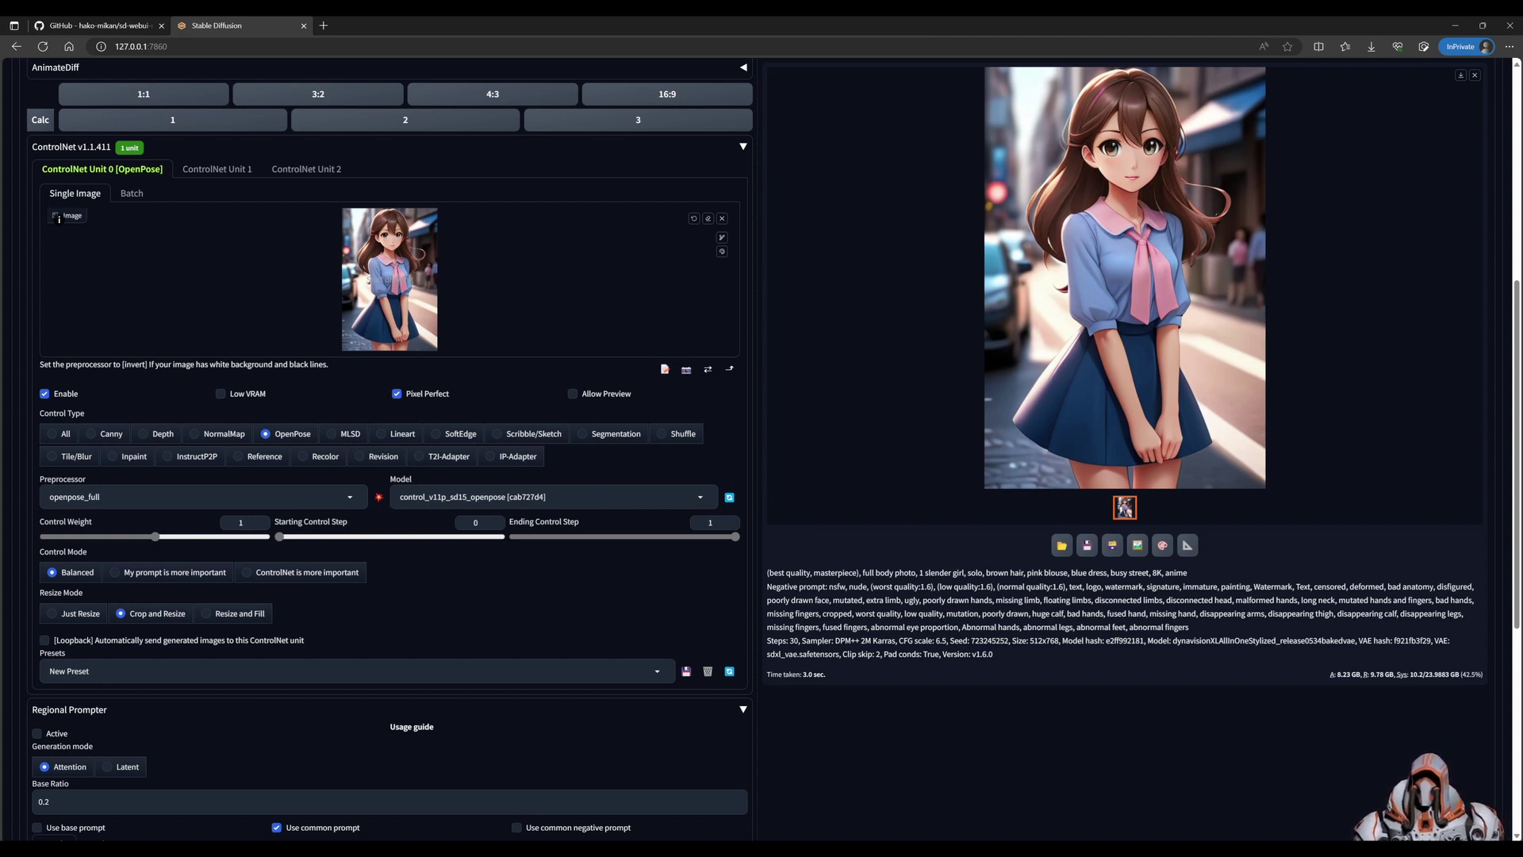
Choose sd_xl_thibaud_openpose model and dw_openpose_full preprocessor, then preview the extracted pose skeleton
scroll(617, 475, "up", 6)
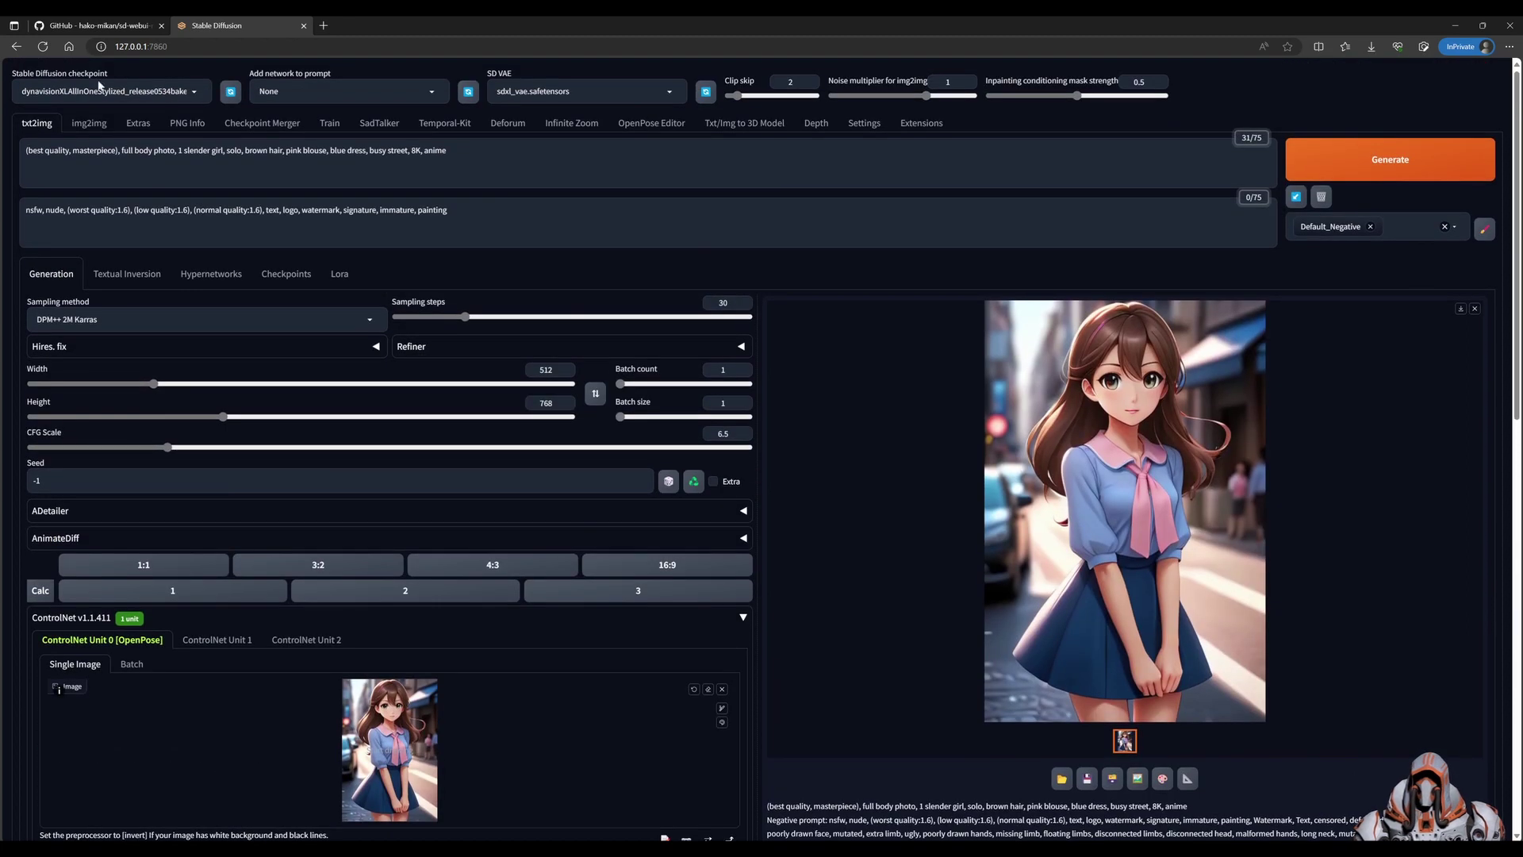
scroll(748, 378, "down", 3)
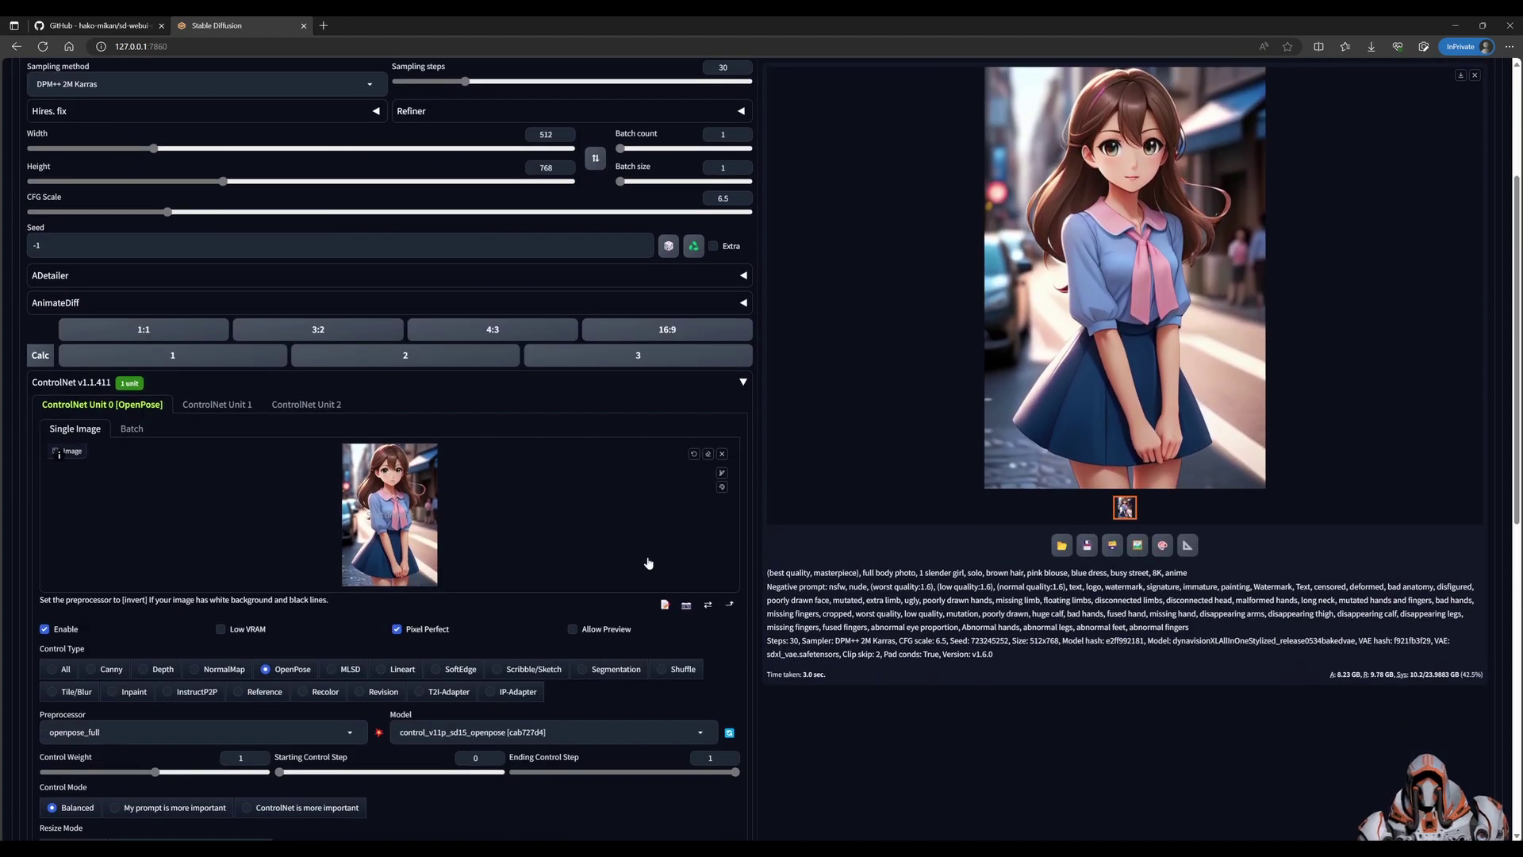
left_click(698, 734)
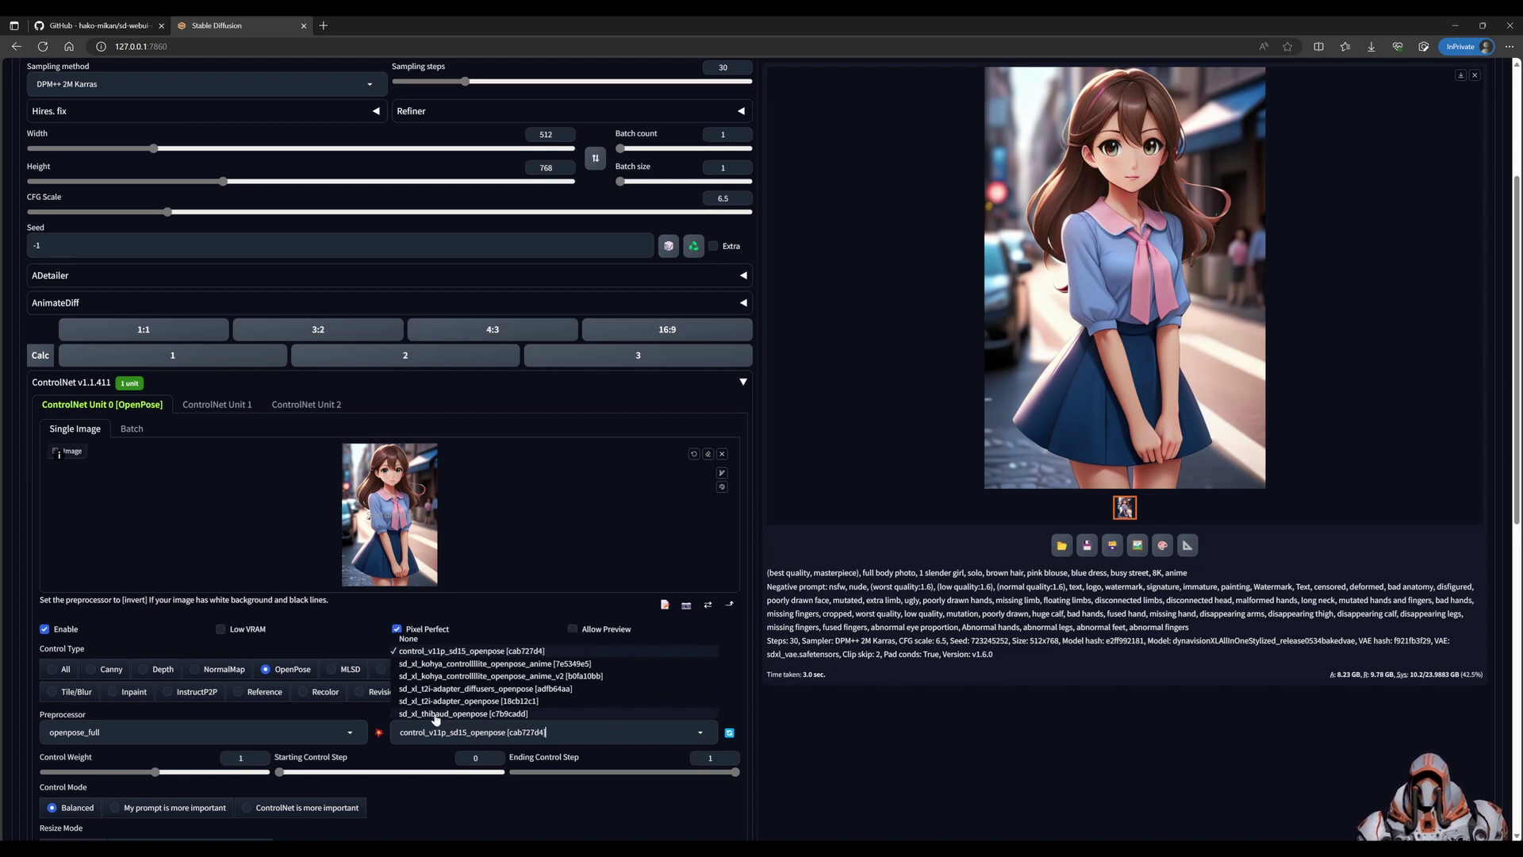
left_click(440, 714)
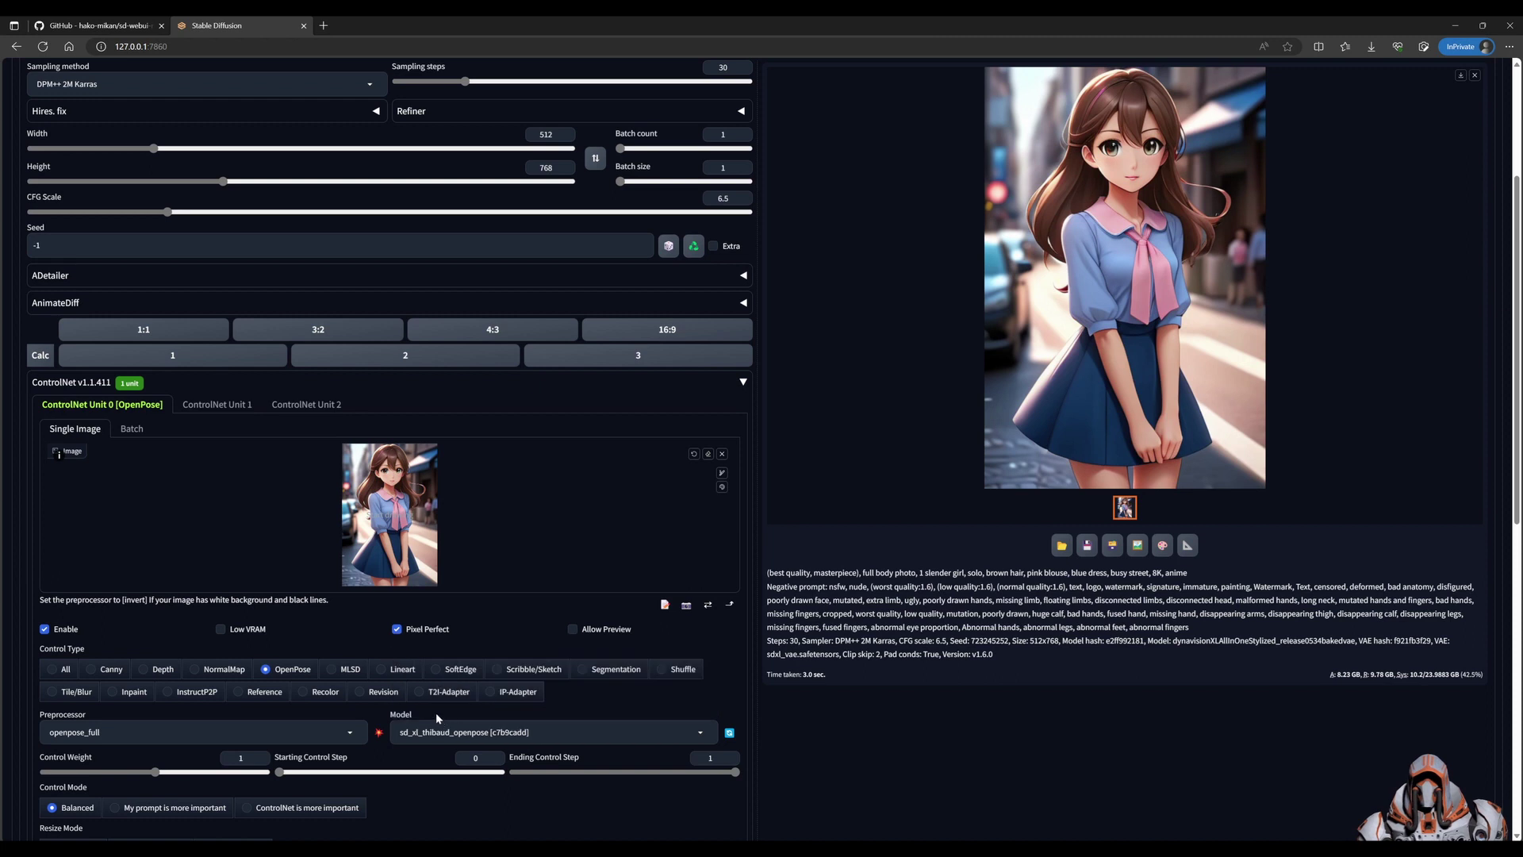
left_click(353, 735)
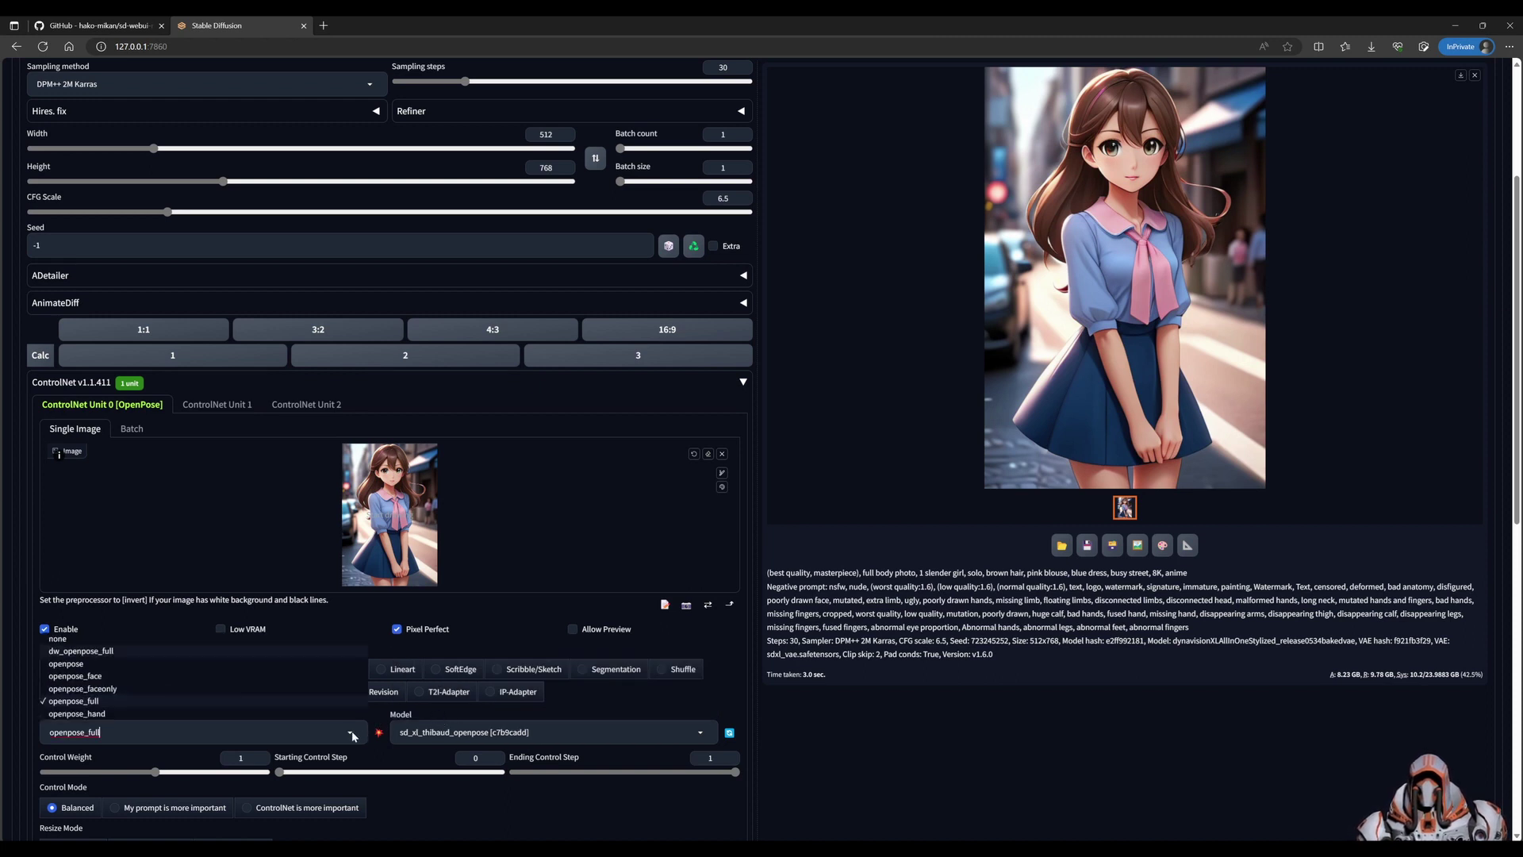
left_click(327, 651)
left_click(378, 732)
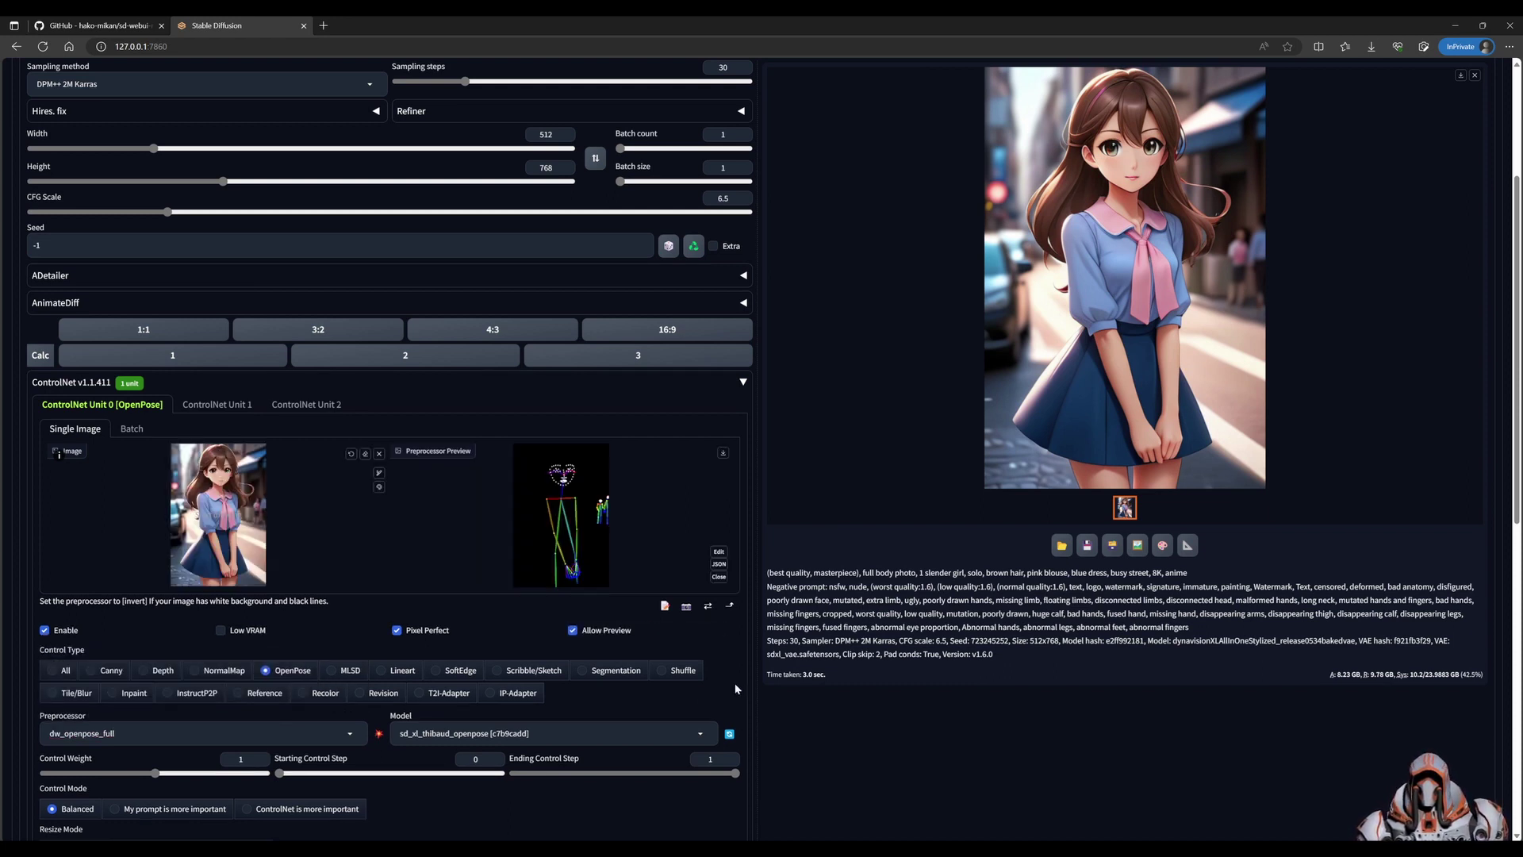
scroll(843, 619, "up", 3)
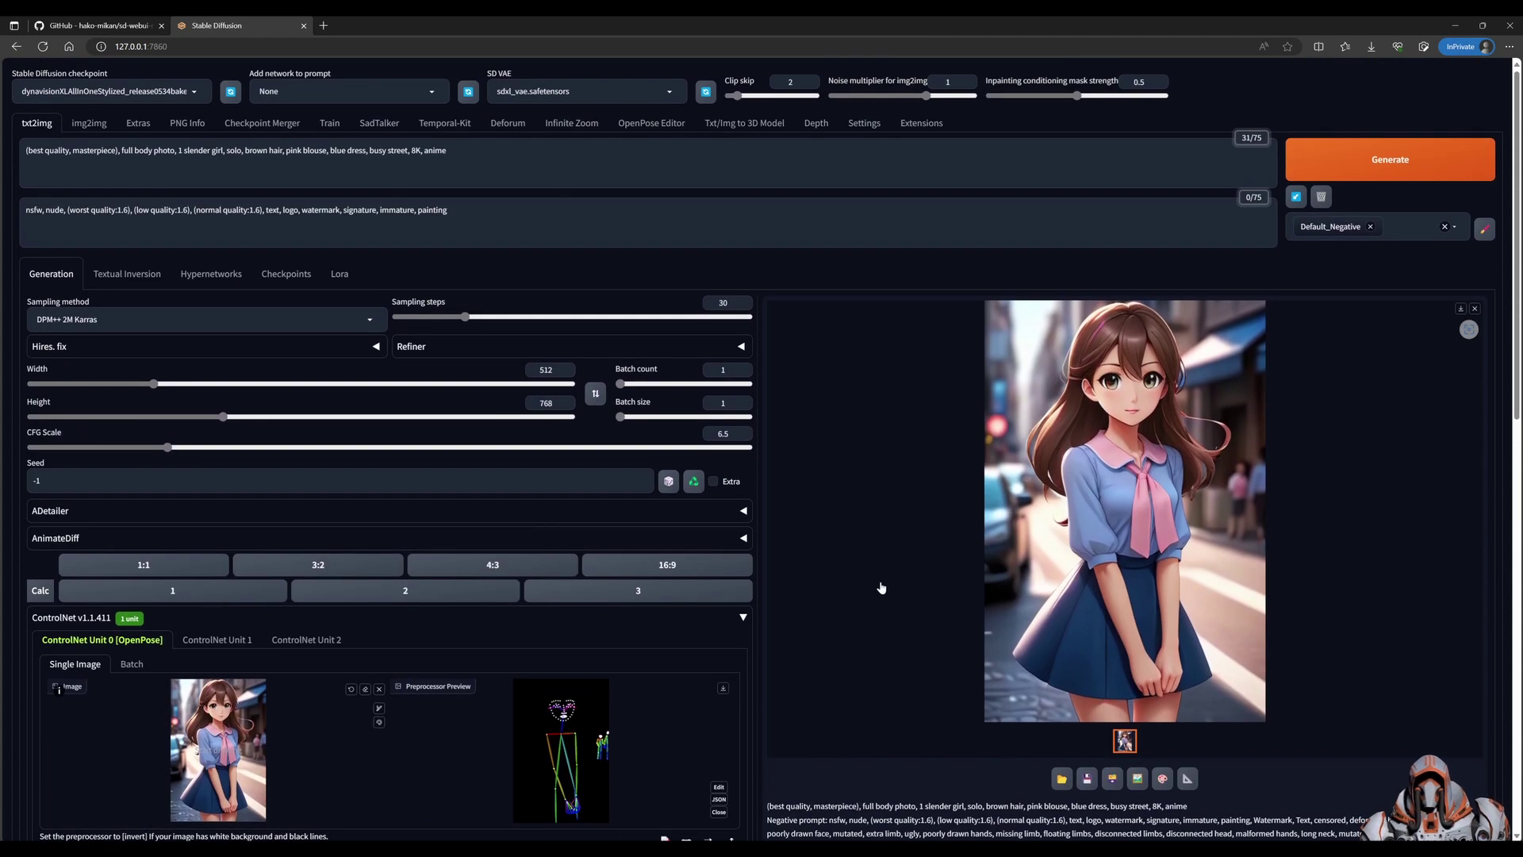
Generate an OpenPose-guided portrait, which comes out in a navy blouse and pink skirt
left_click(1343, 164)
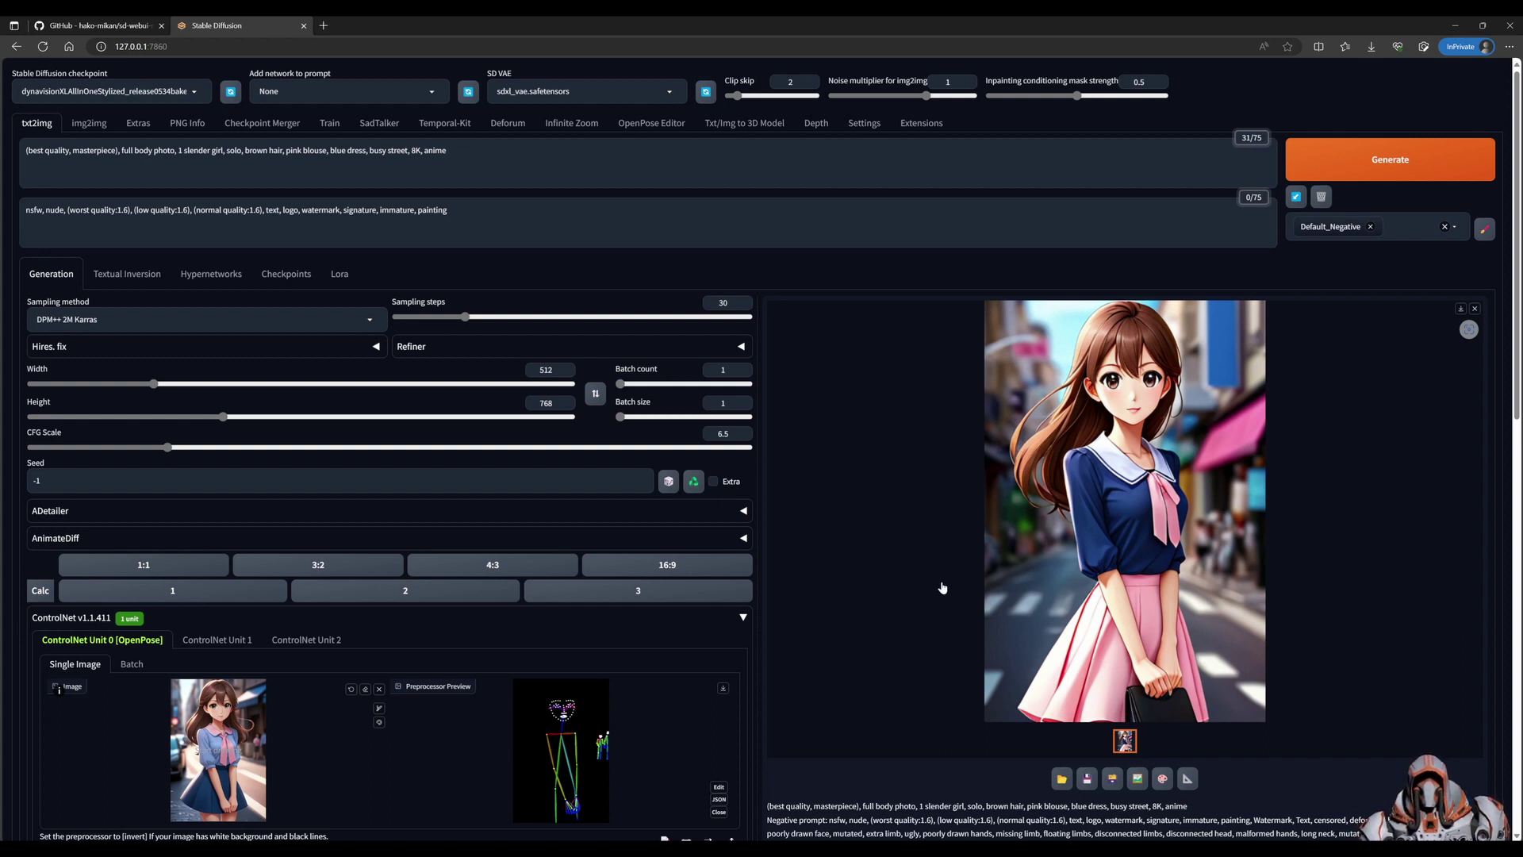
scroll(943, 587, "down", 2)
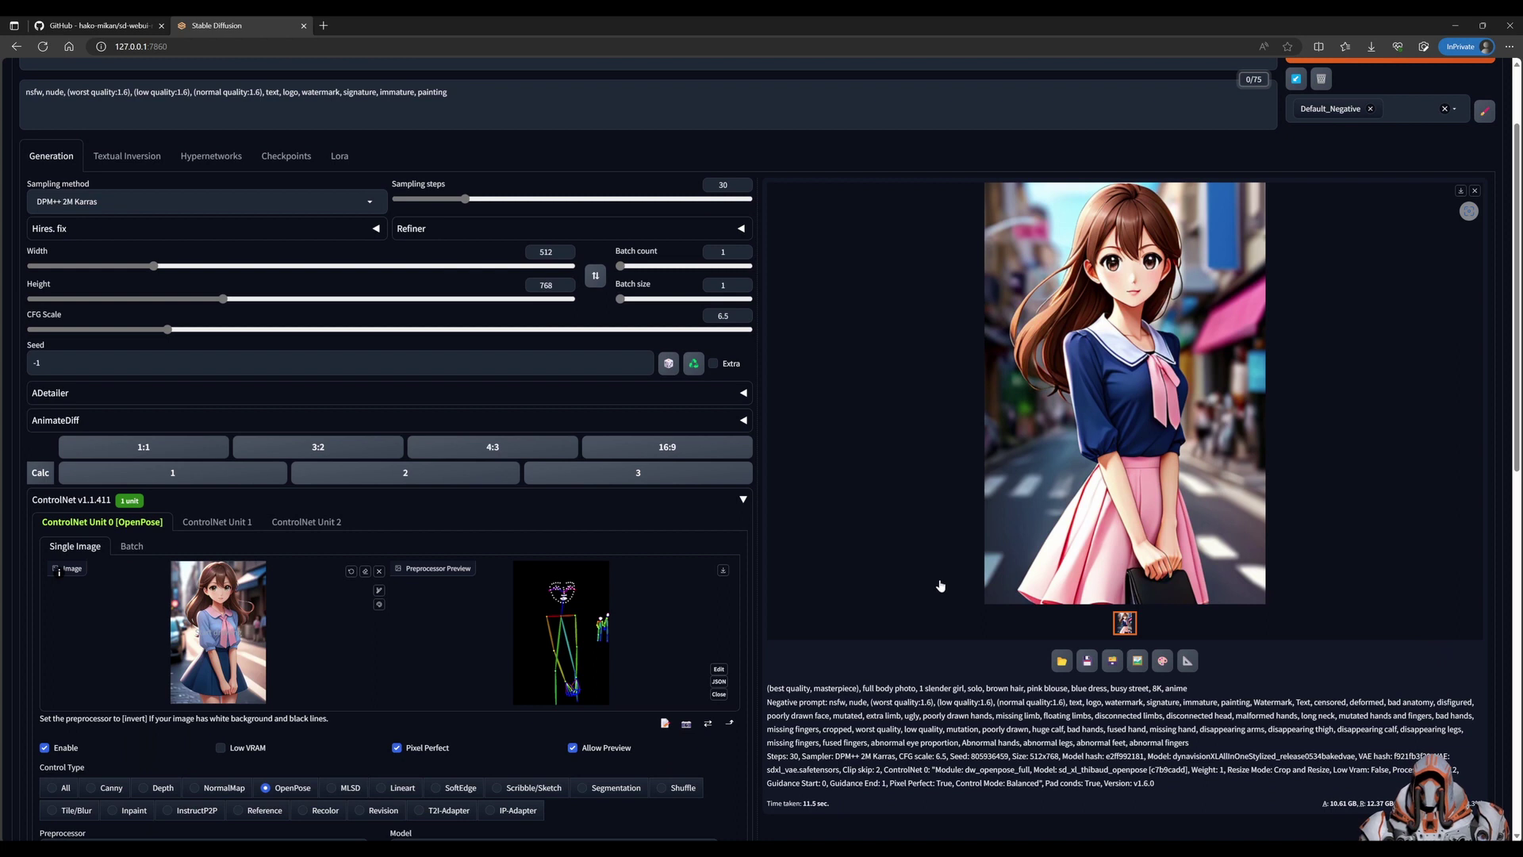
scroll(942, 587, "down", 3)
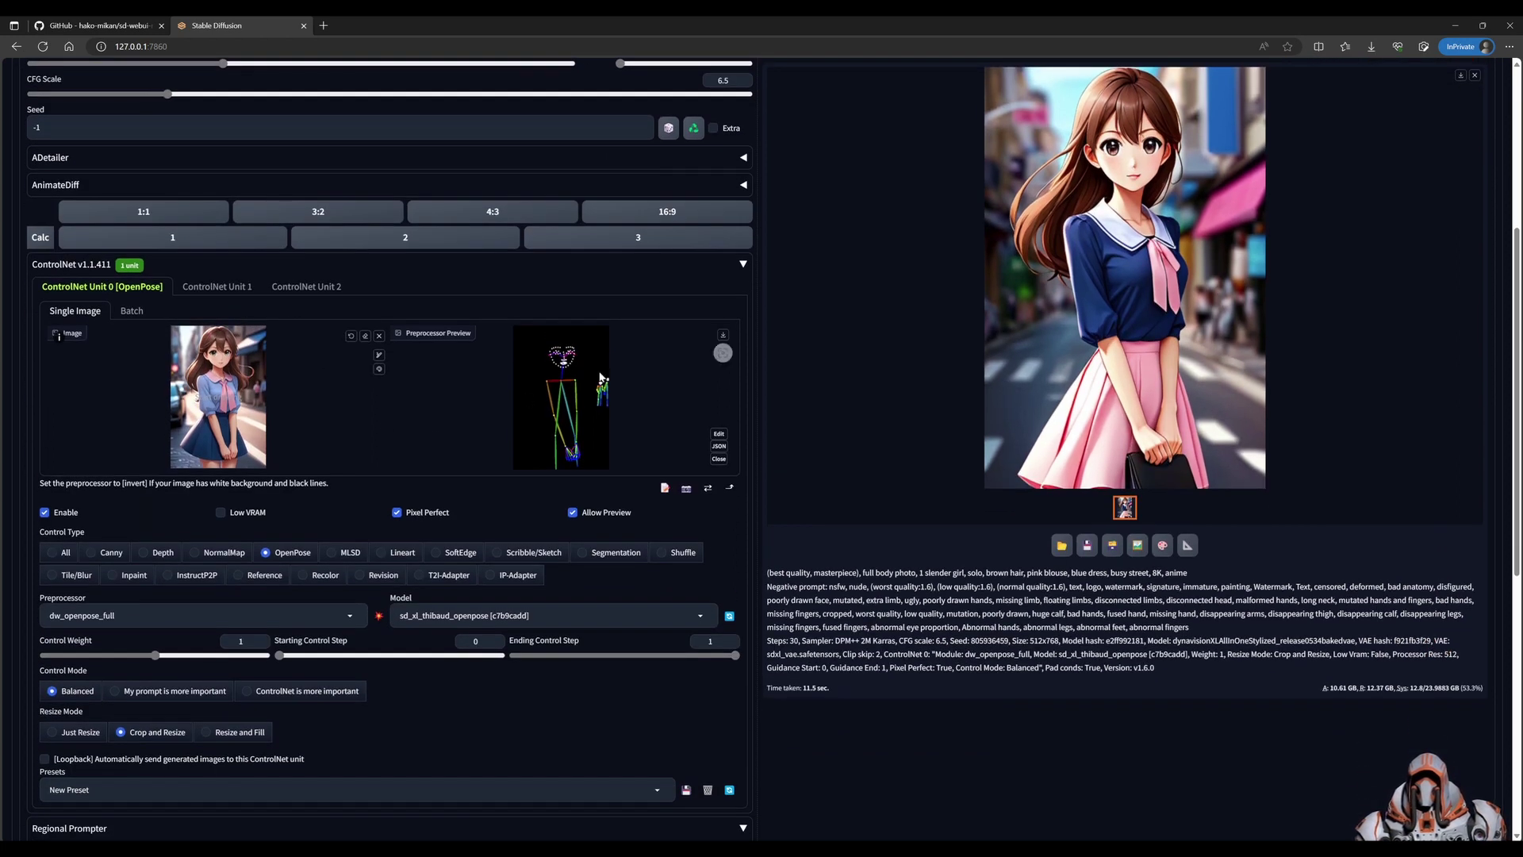
Set Control Mode to 'ControlNet is more important', activate Regional Prompter and preview the three-row template
scroll(390, 545, "down", 2)
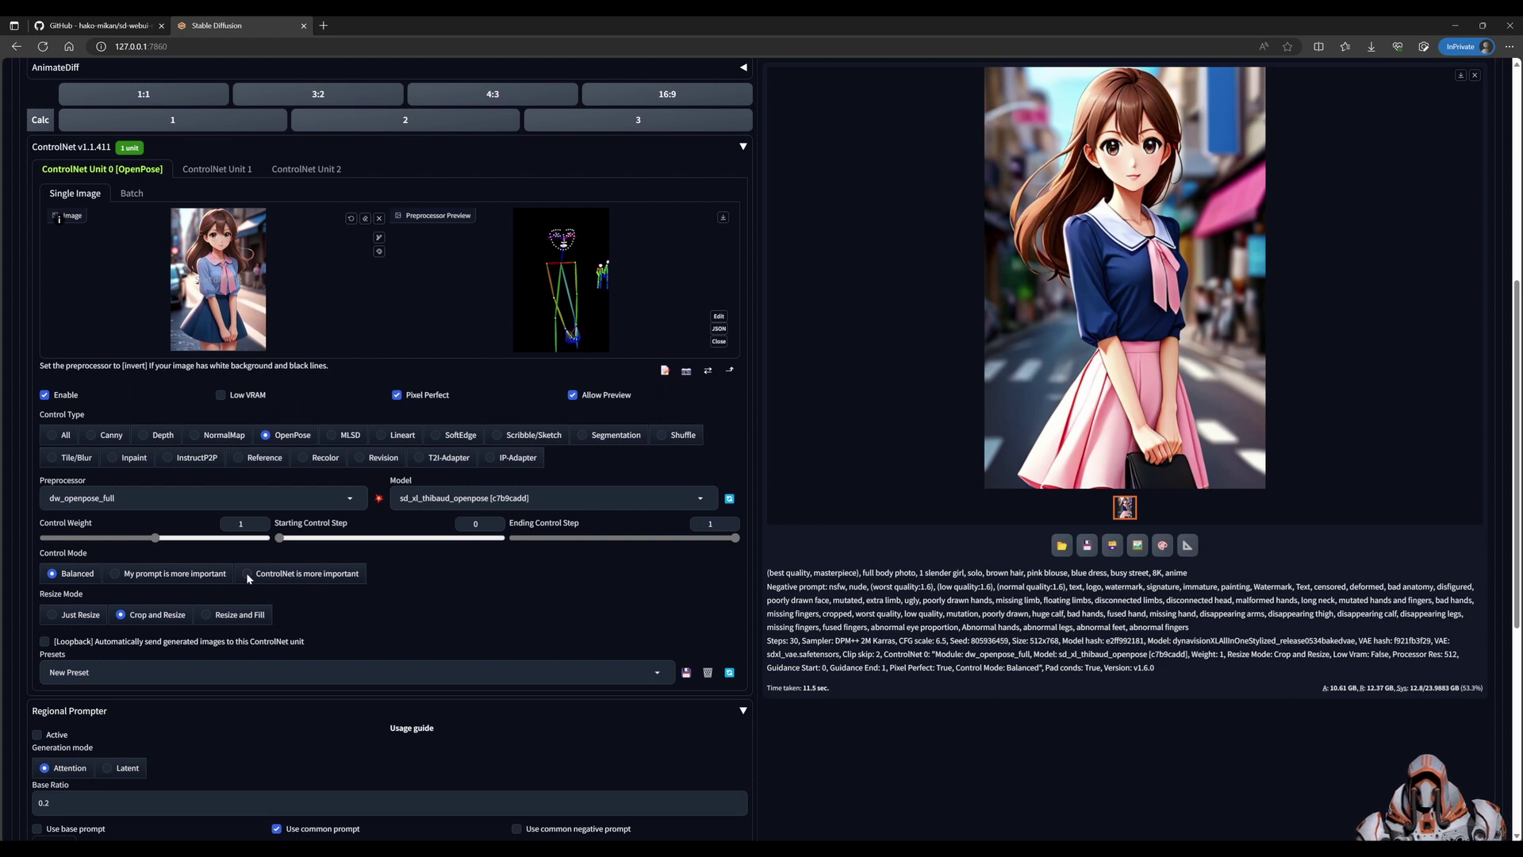
left_click(249, 571)
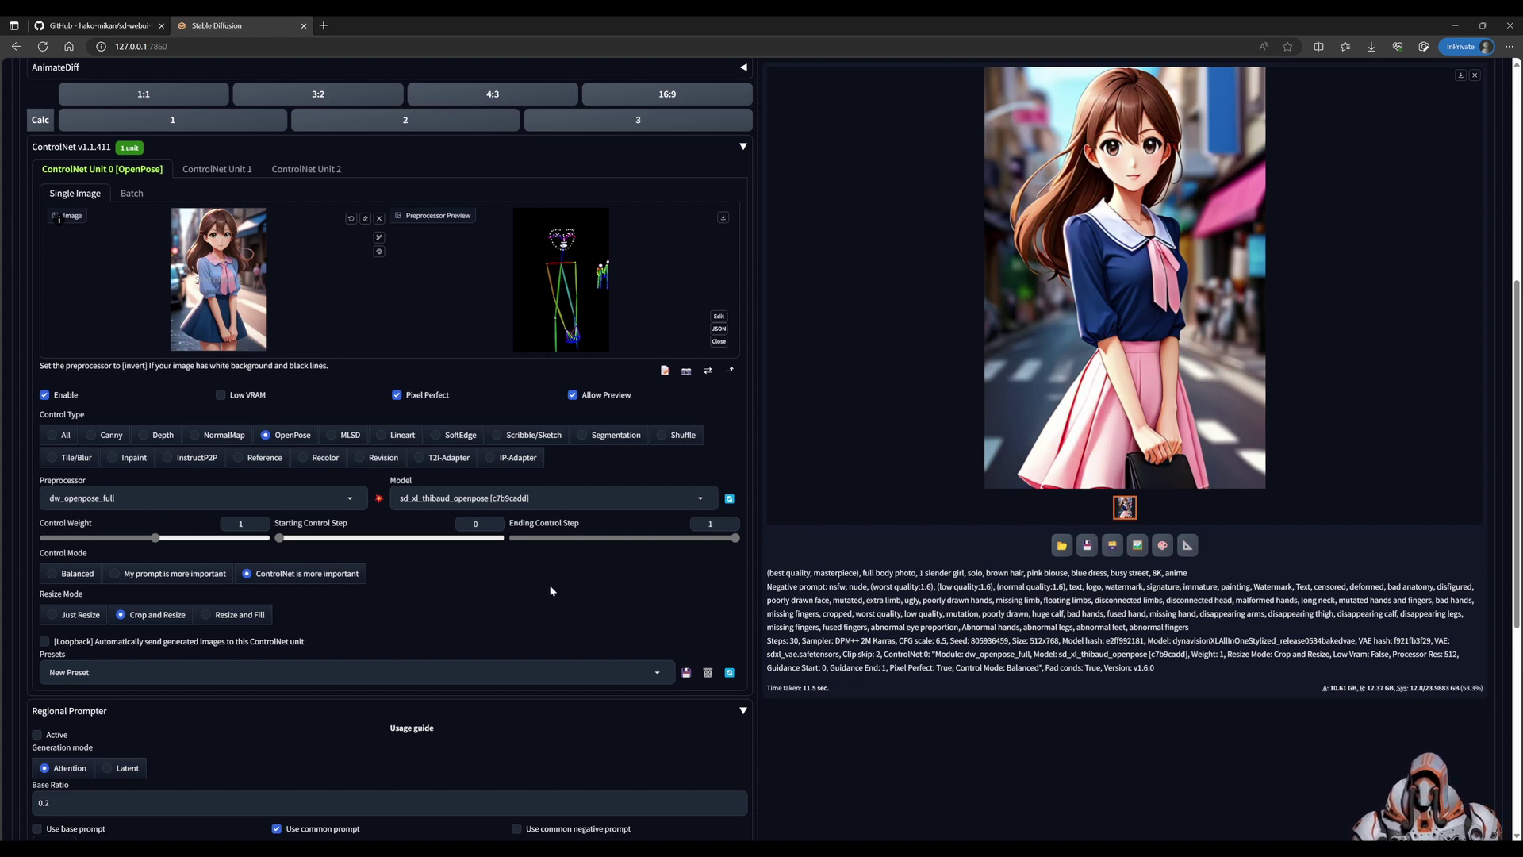
scroll(641, 591, "down", 3)
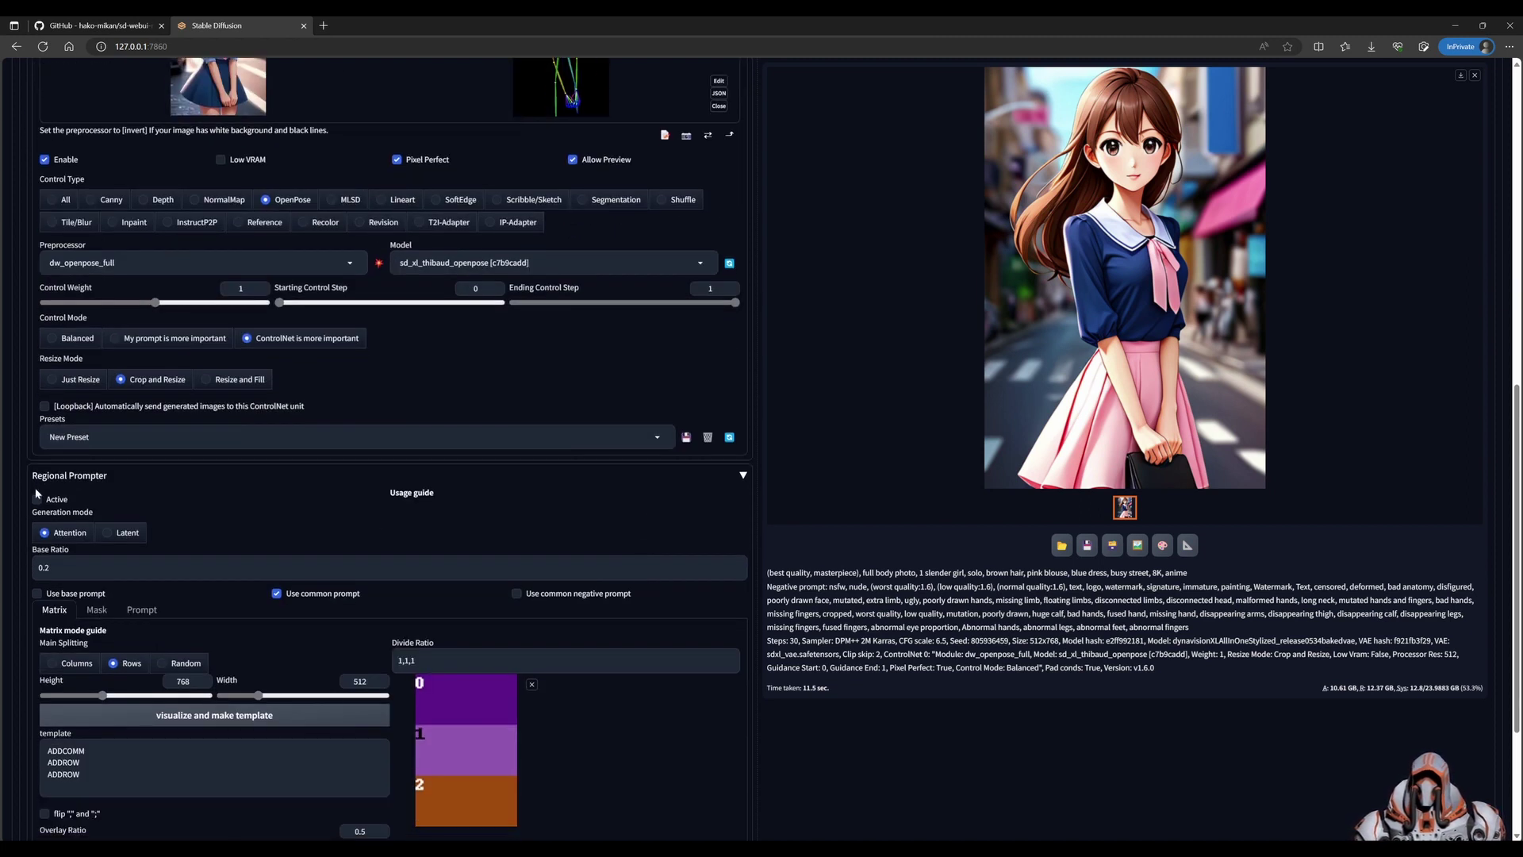
left_click(36, 500)
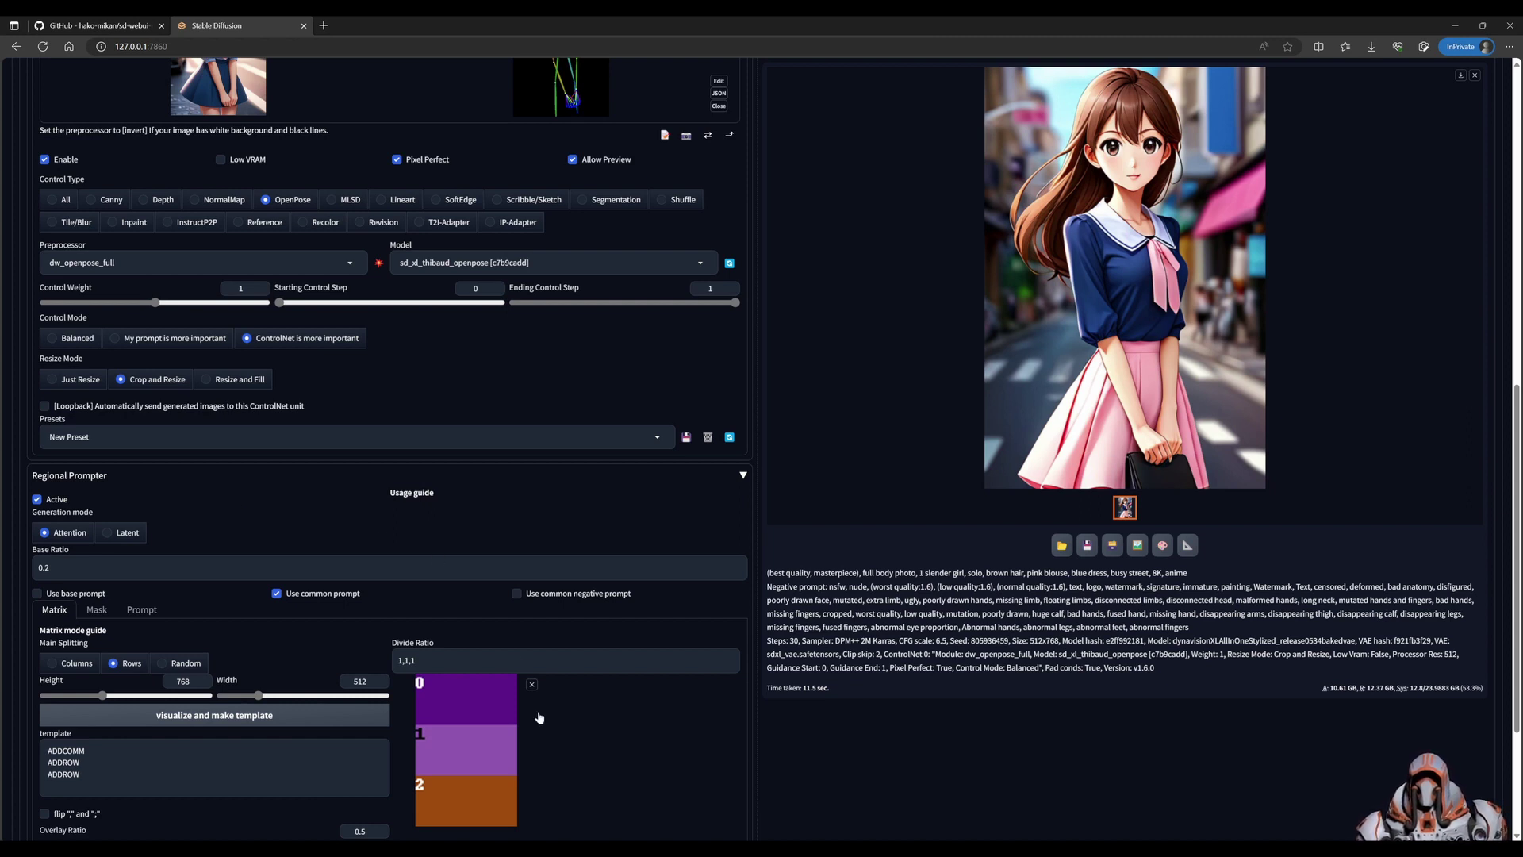
scroll(333, 631, "down", 2)
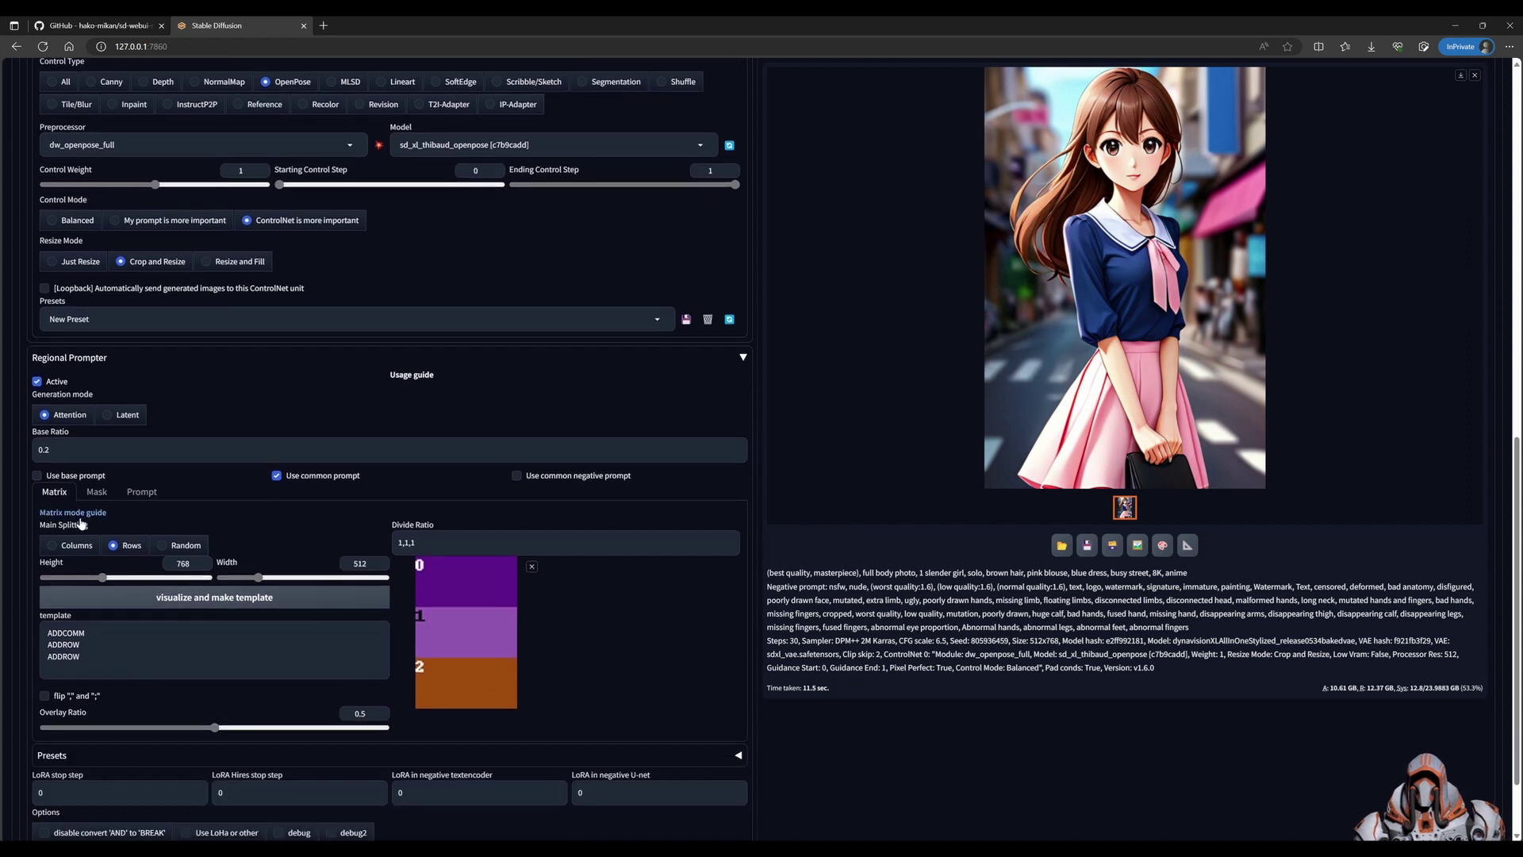
left_click(242, 603)
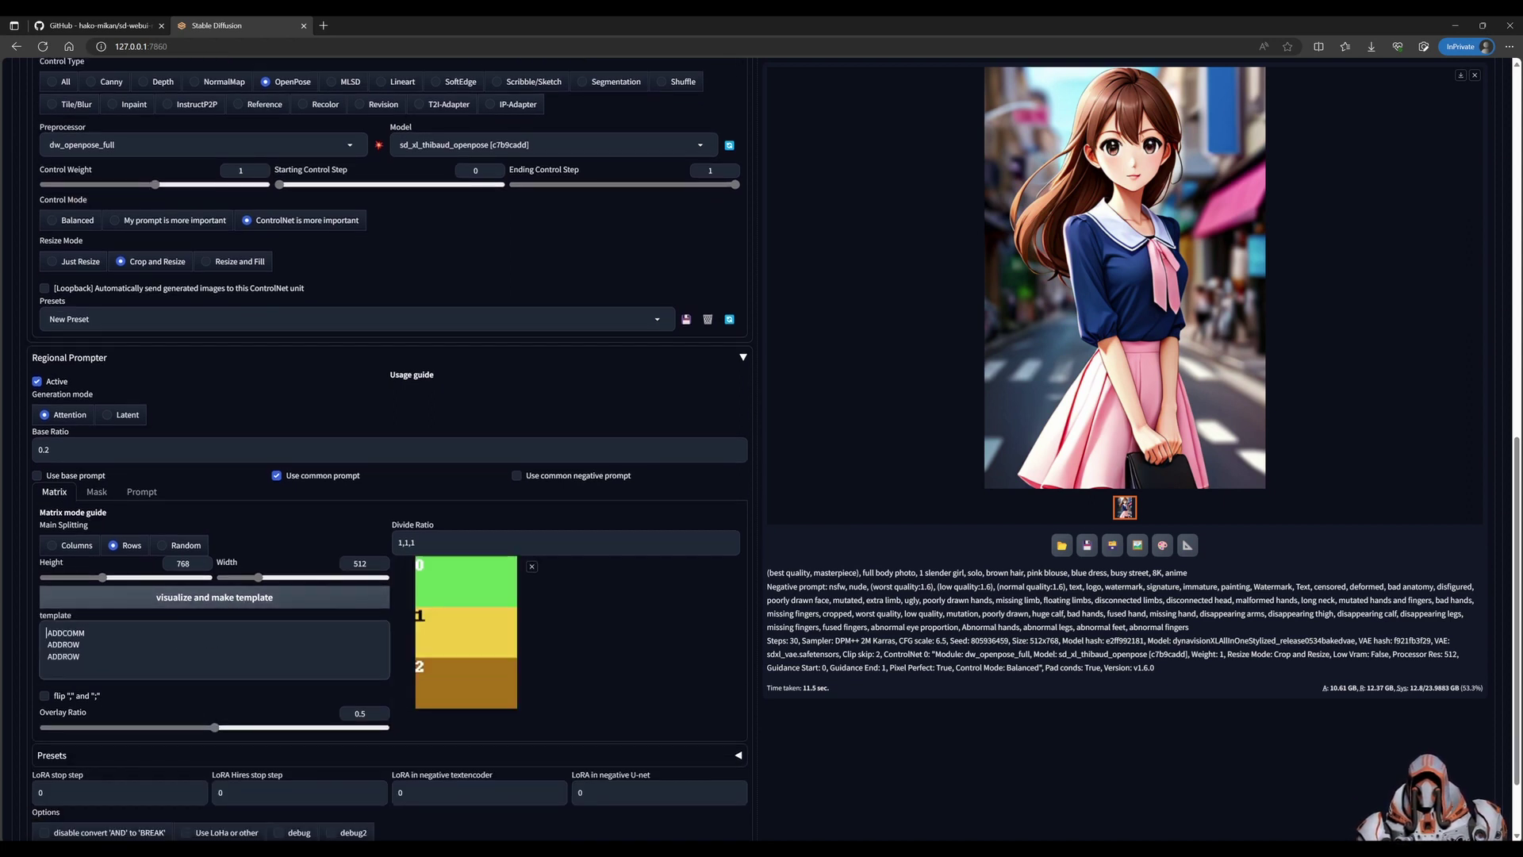
double_click(65, 632)
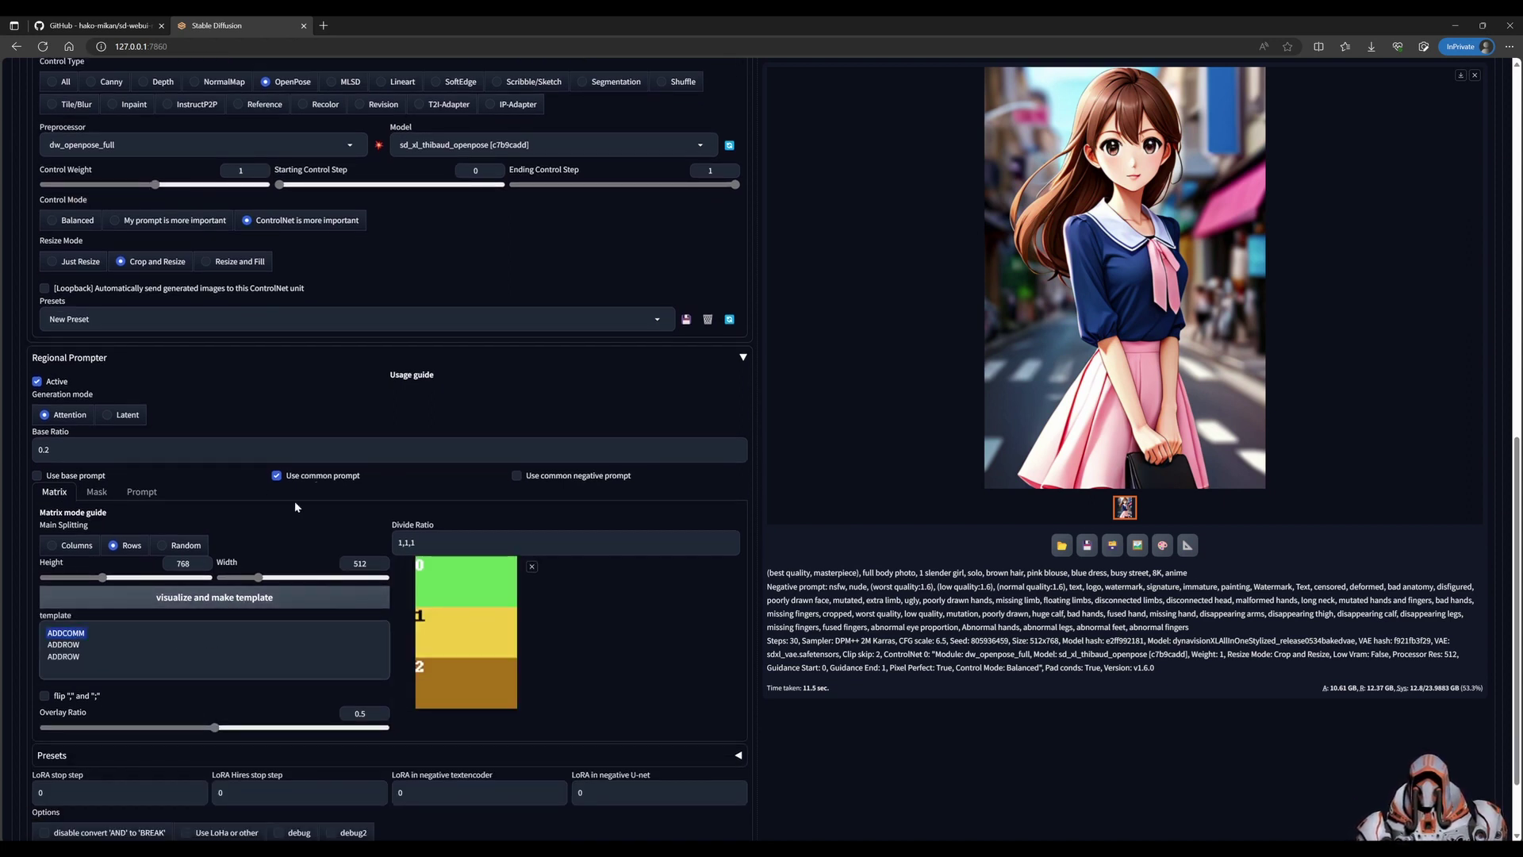
scroll(679, 612, "up", 10)
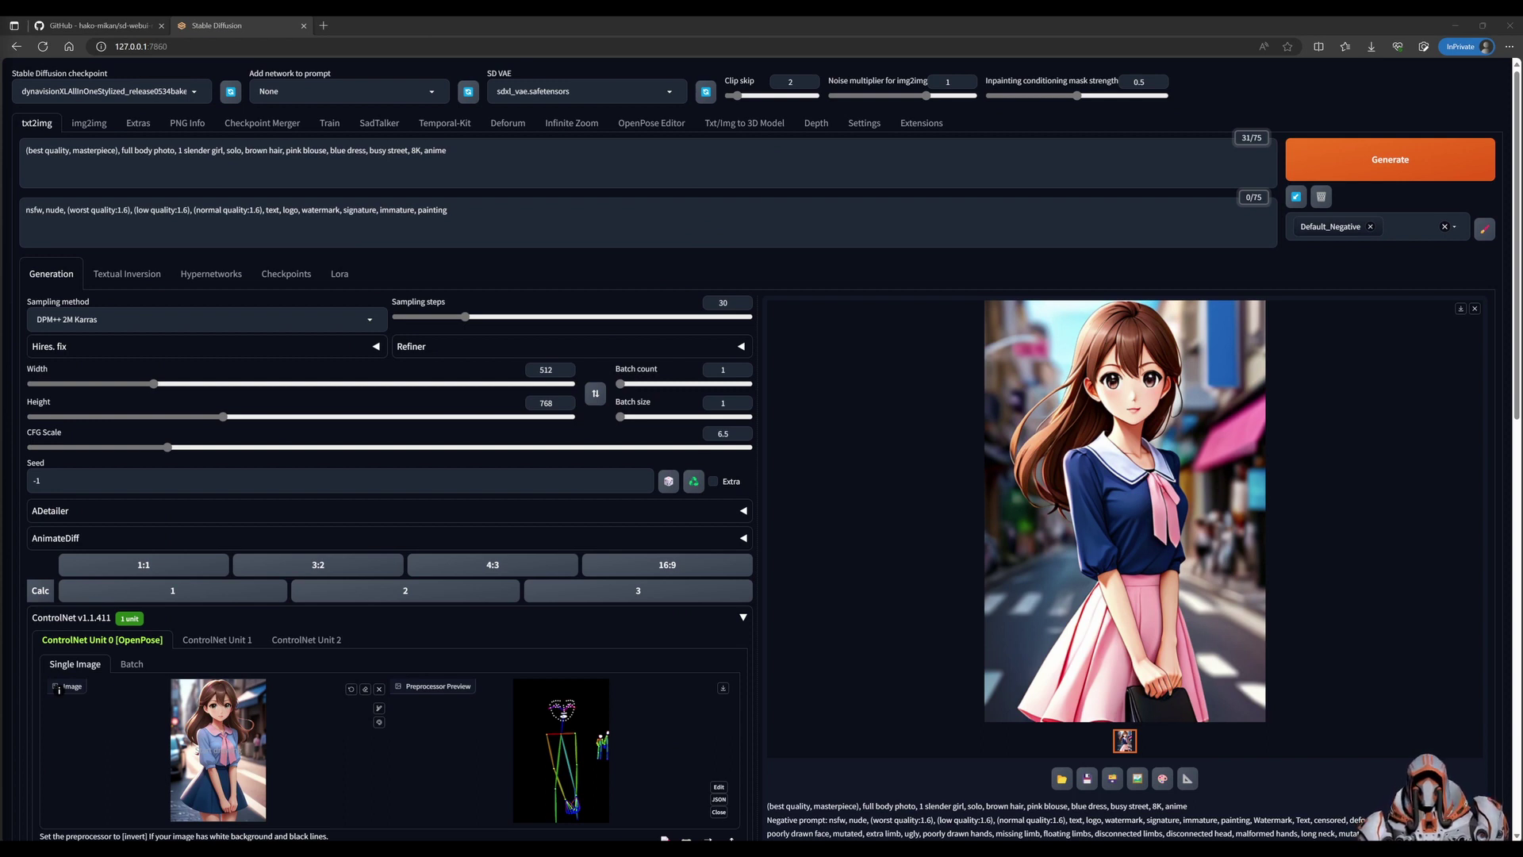
Replace the prompt with BREAK-separated lines for brown hair, pink blouse and blue dress
key("ctrl+a")
type("(best quality, masterpiece), full body photo, 1 slender girl, solo, busy street, 8K, anime BREAK brown hair BREAK (pink blouse:1.3) BREAK (blue dress: 1.3)")
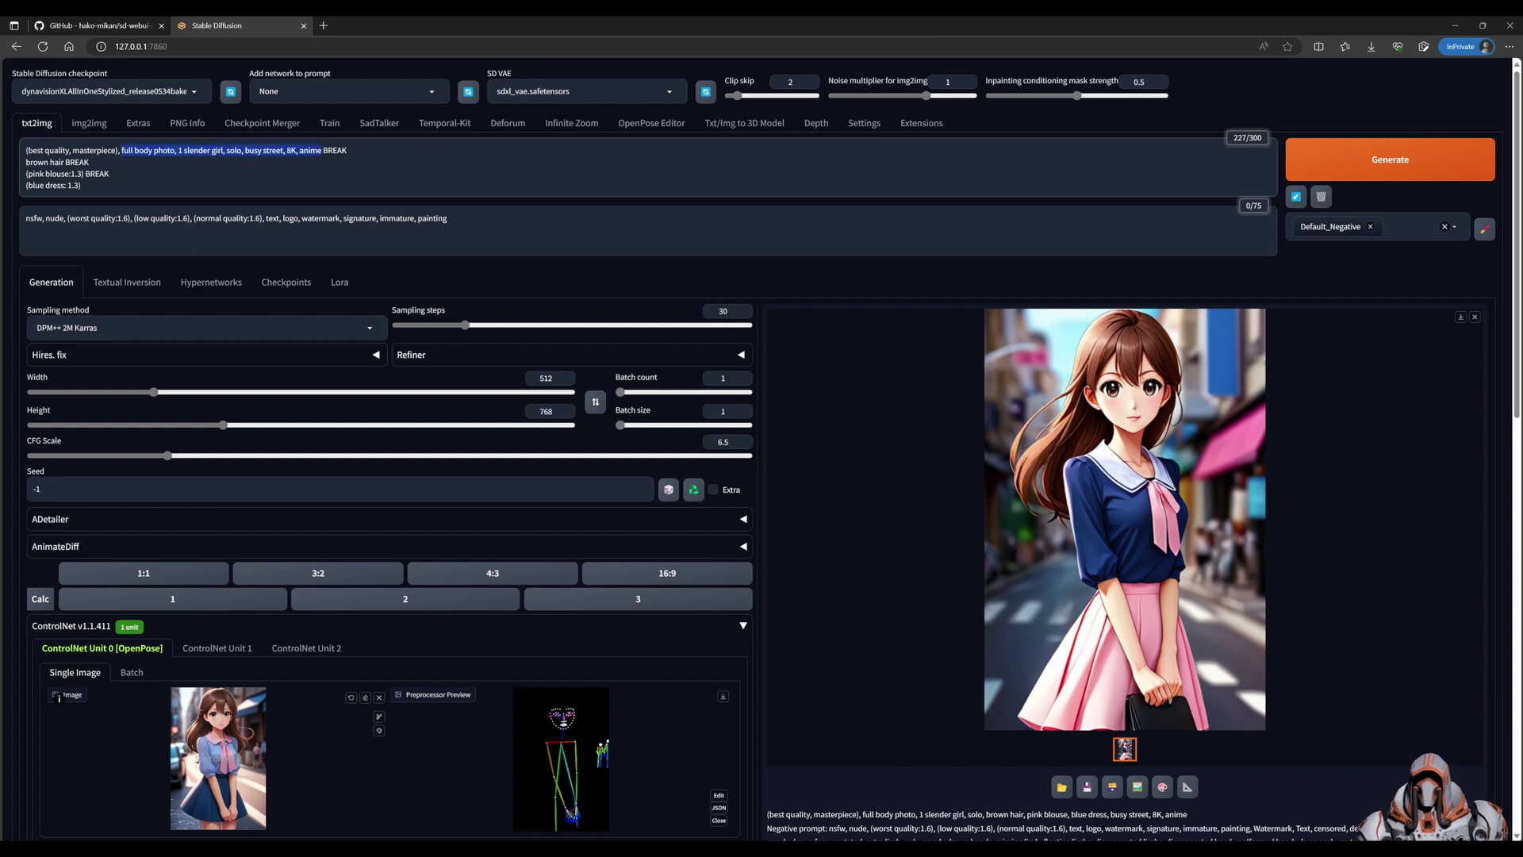
left_click(90, 162)
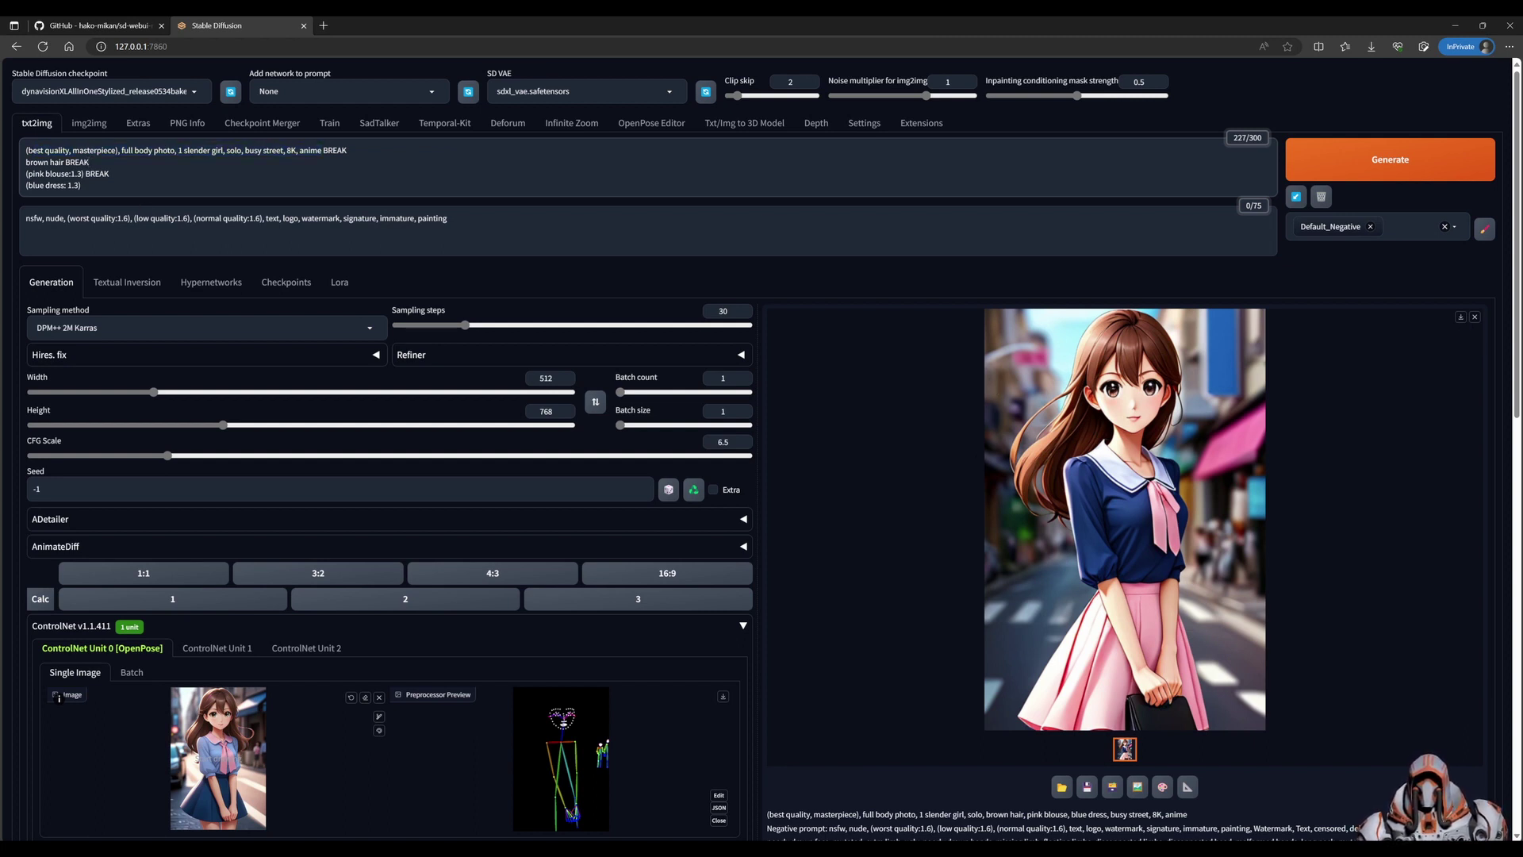
key("Home")
key("ctrl+shift+Right")
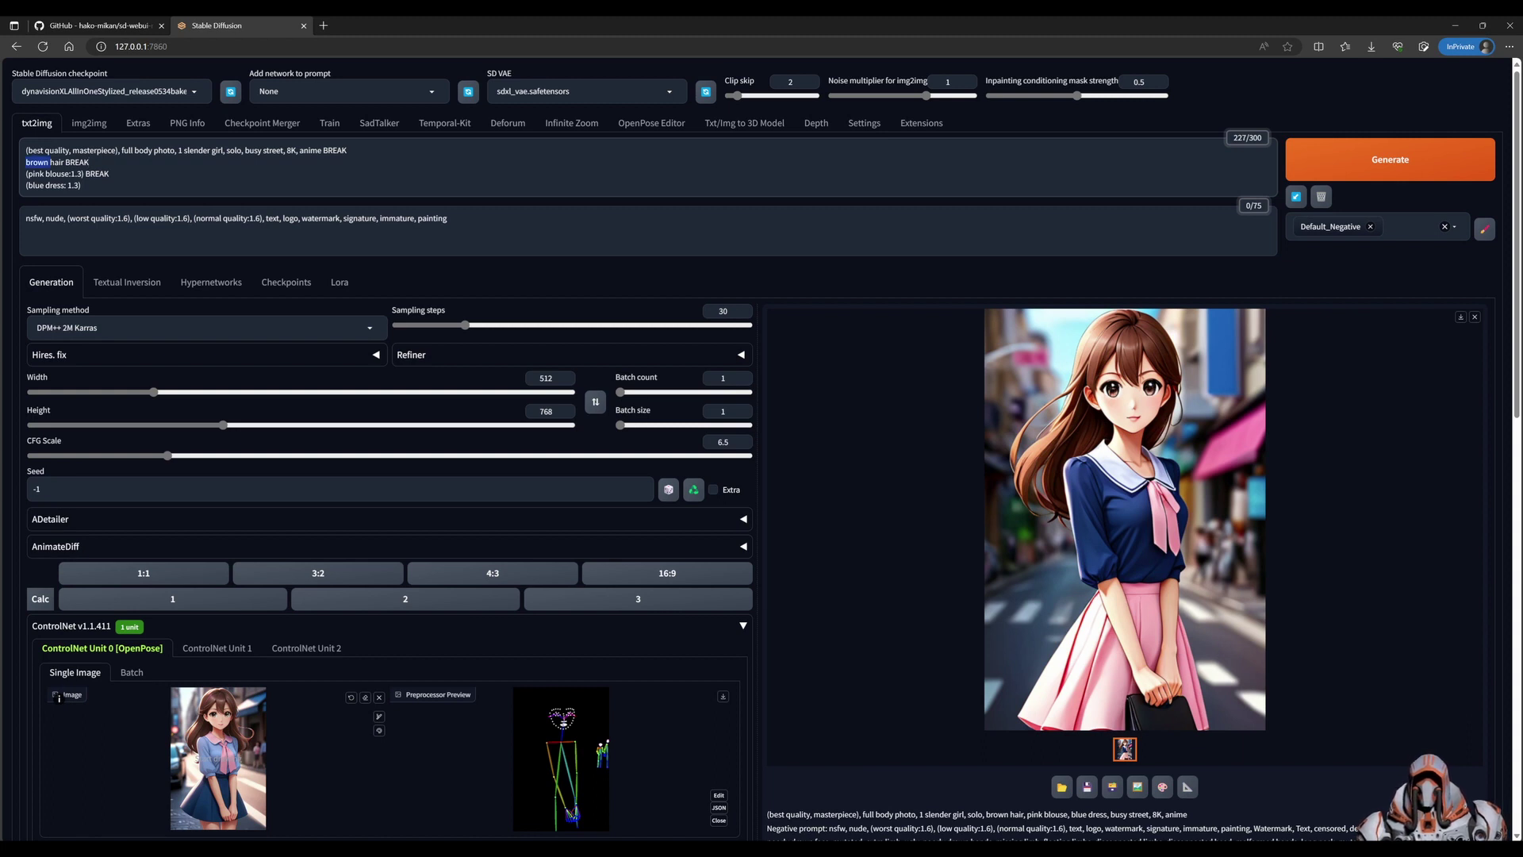
left_click(58, 697)
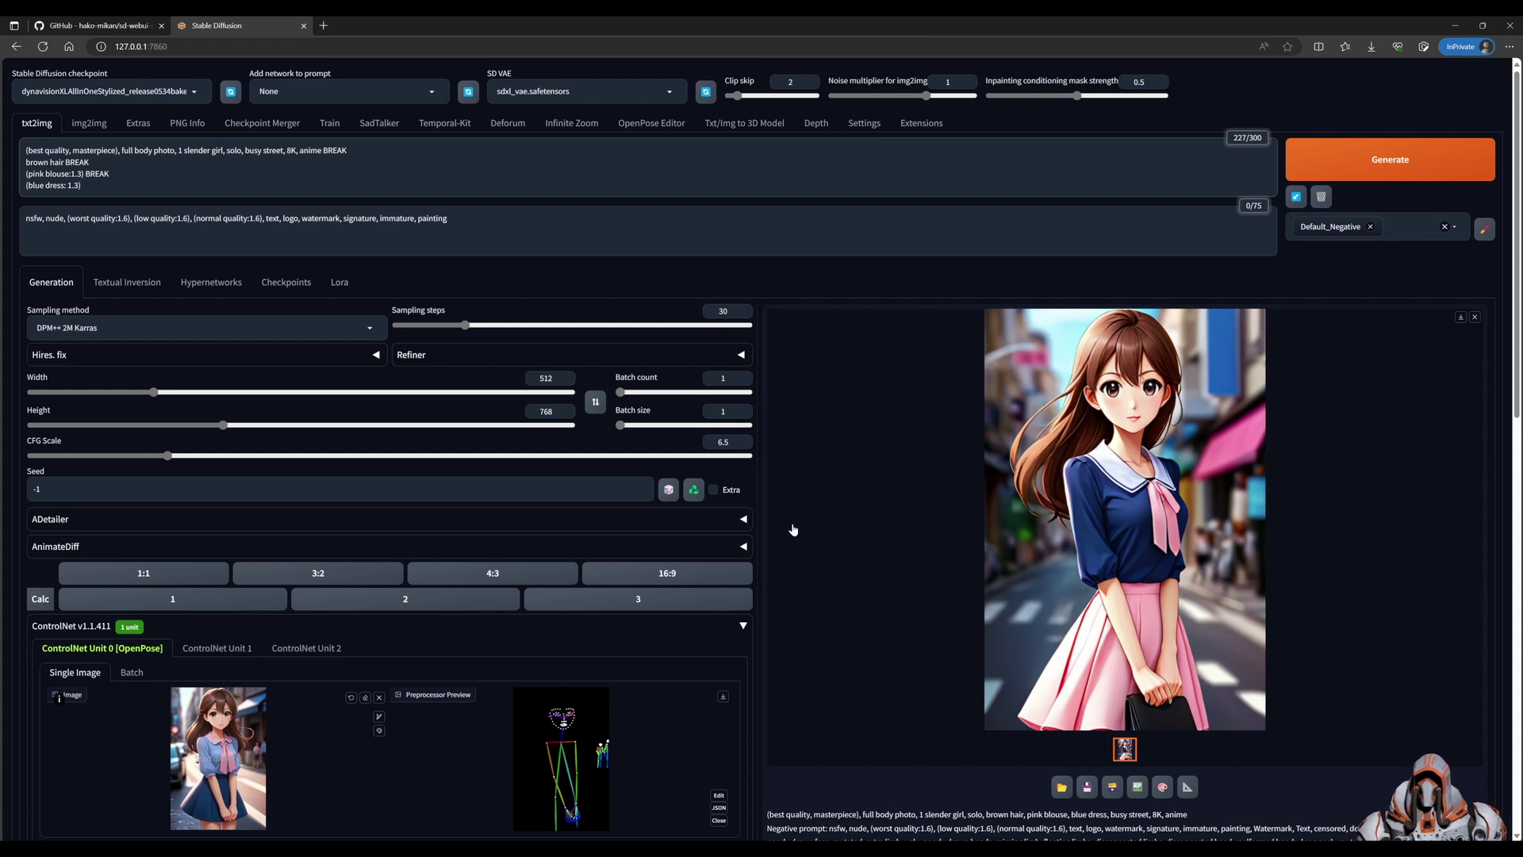
Generate a pose-guided portrait with the regional prompts active
scroll(792, 530, "down", 7)
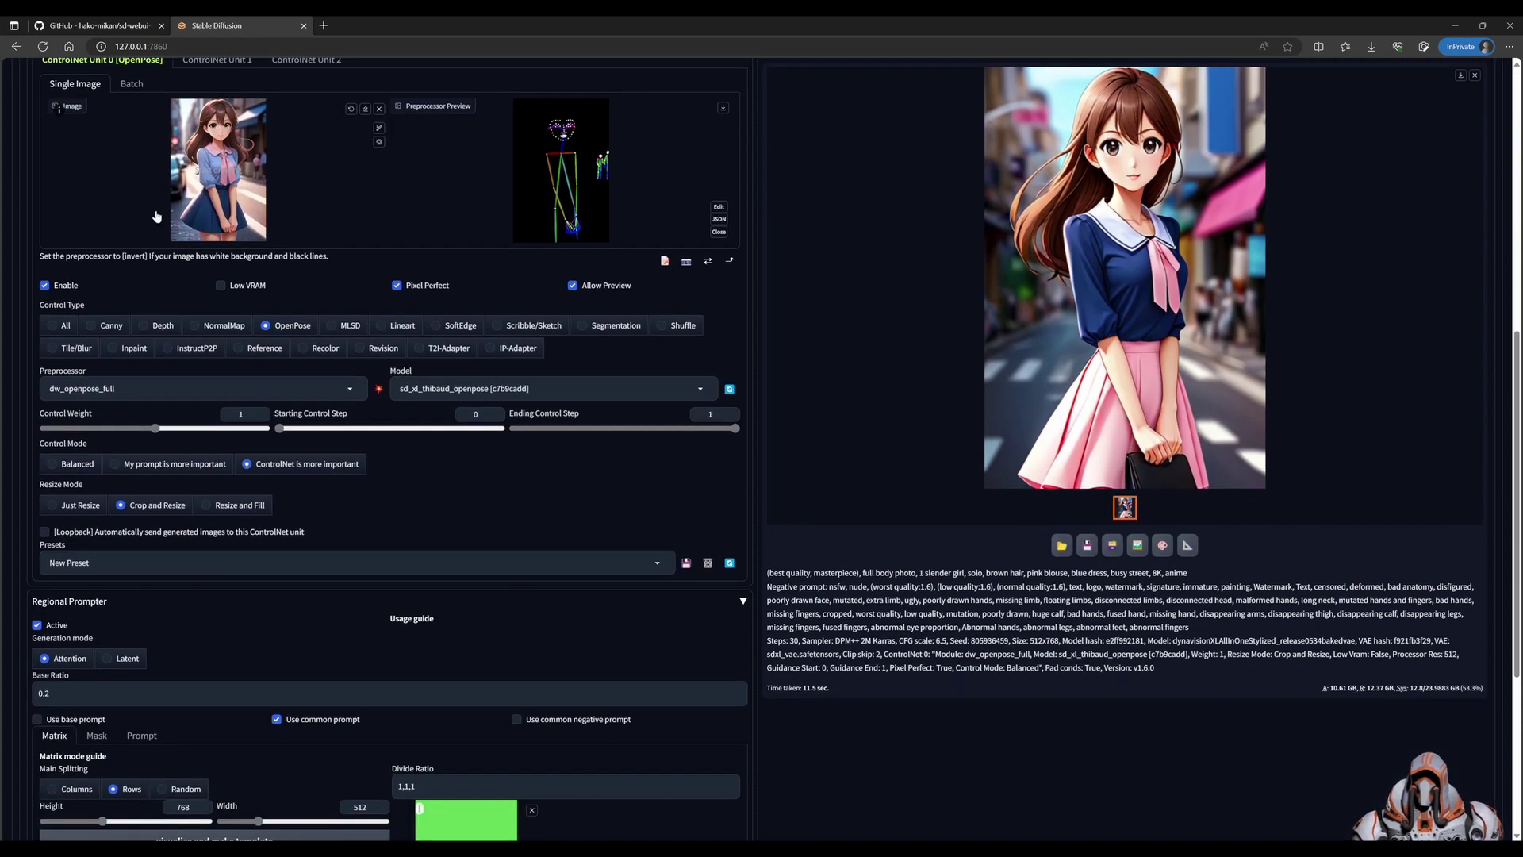
scroll(565, 652, "down", 3)
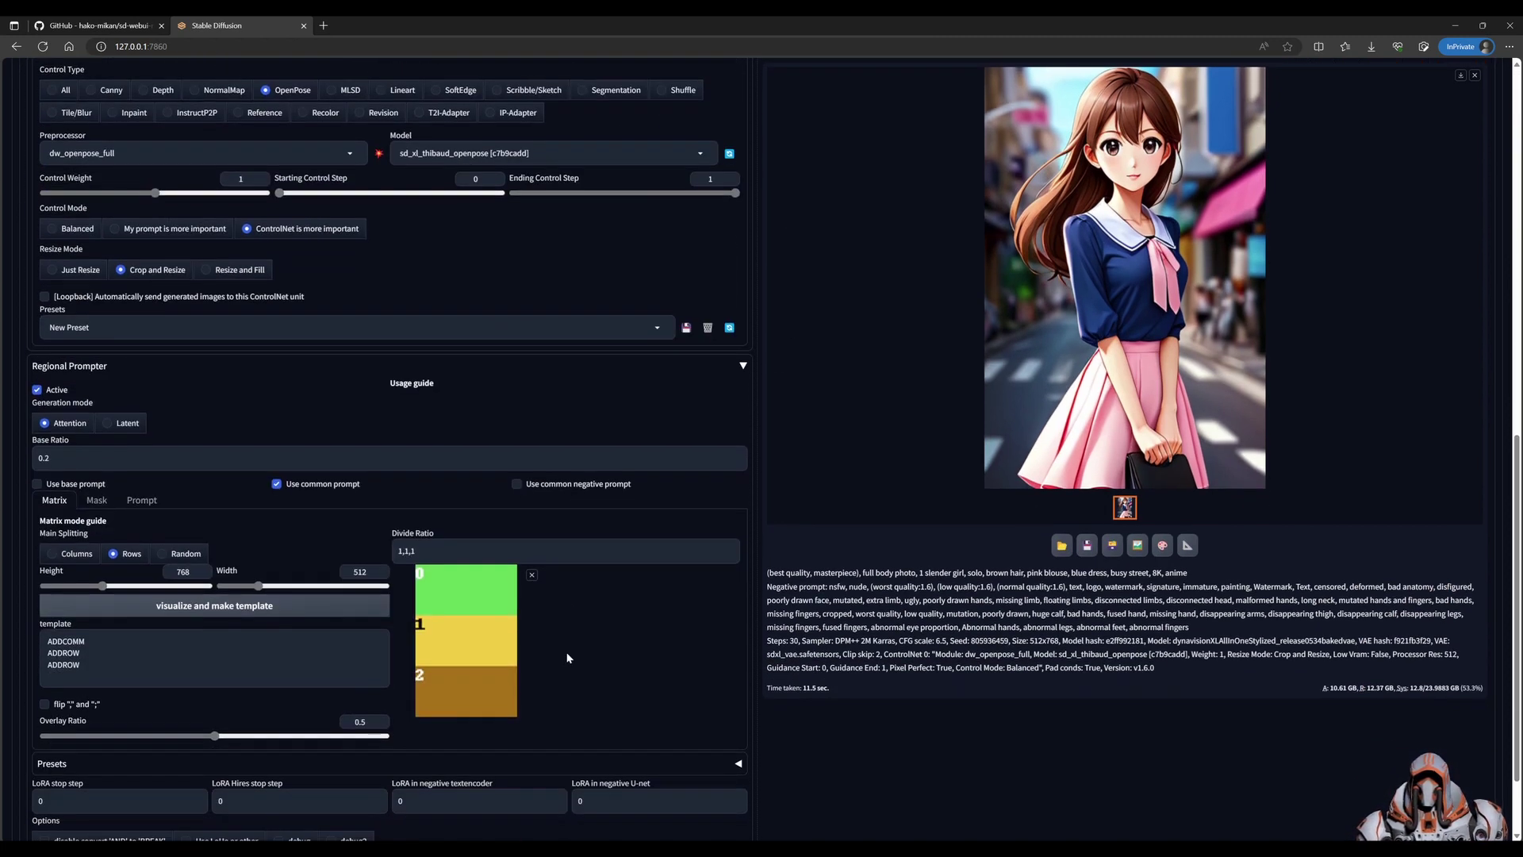
scroll(567, 657, "up", 10)
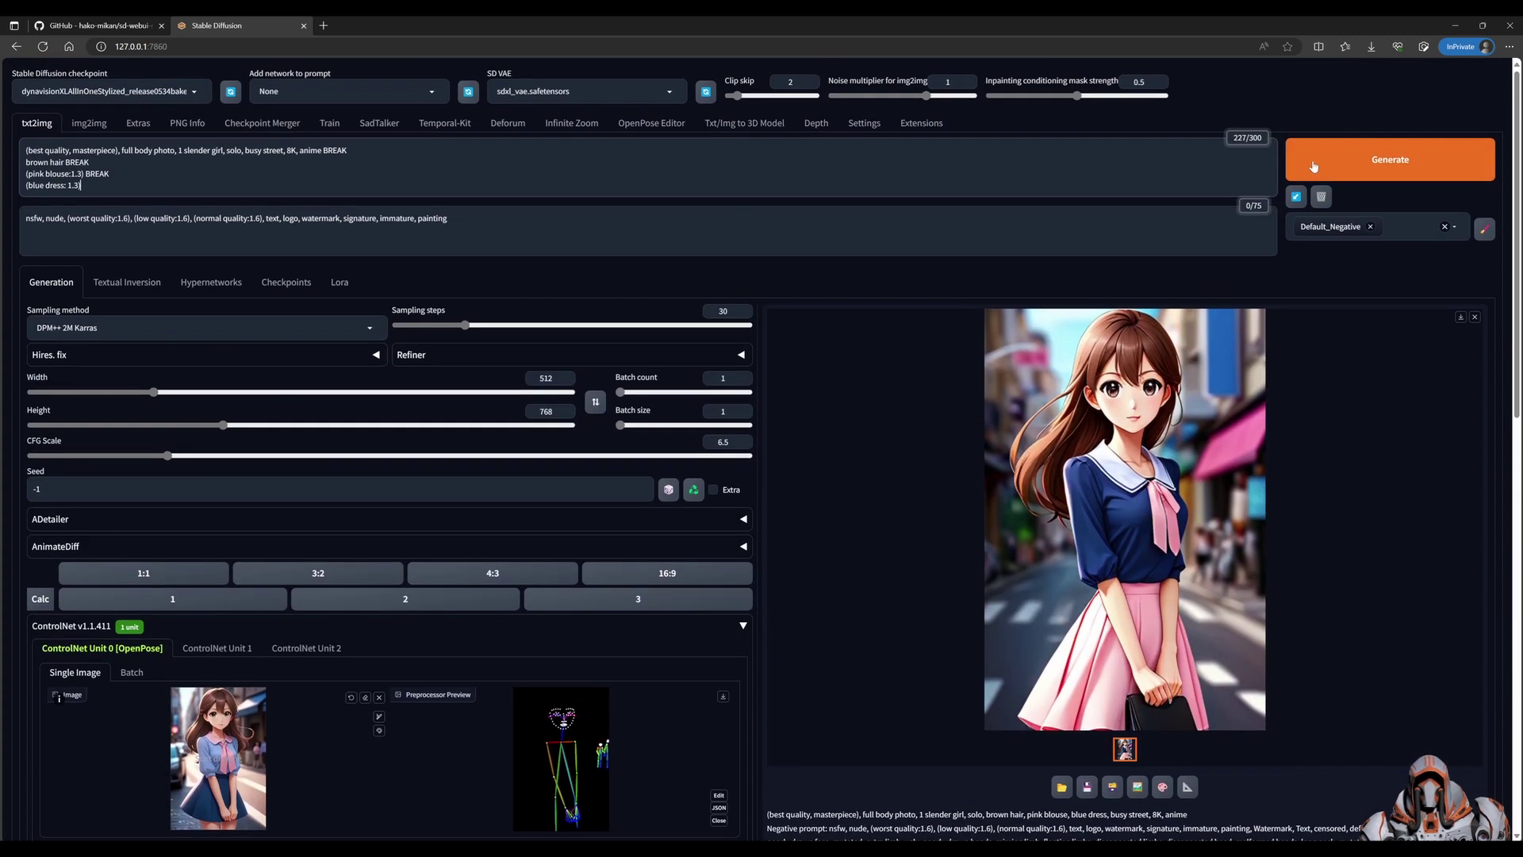
left_click(1320, 162)
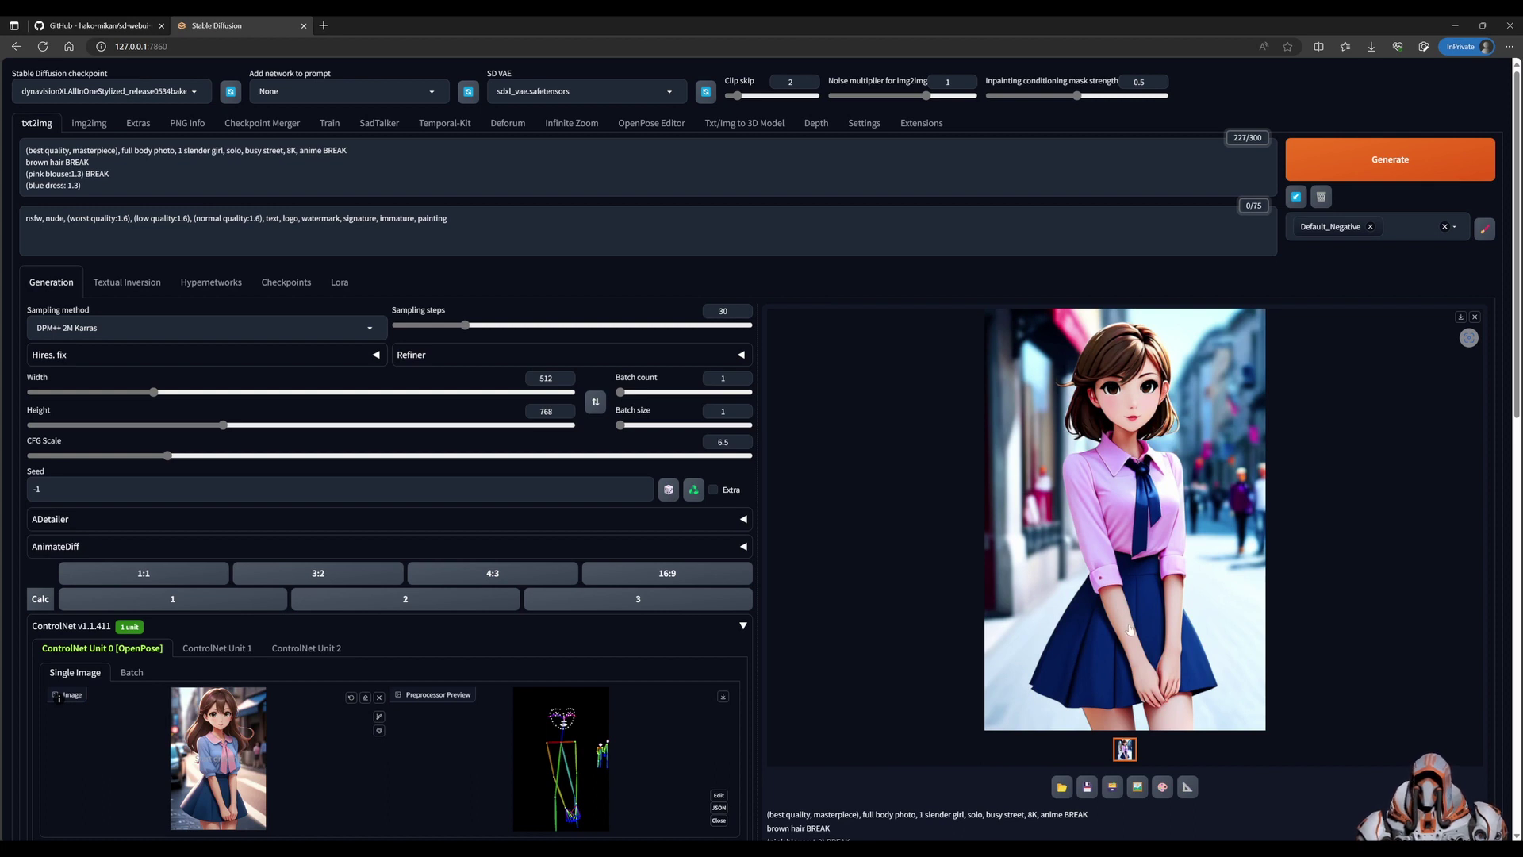
Change brown to blond, pink to blue and blue to green in the region lines, then generate
left_click(204, 190)
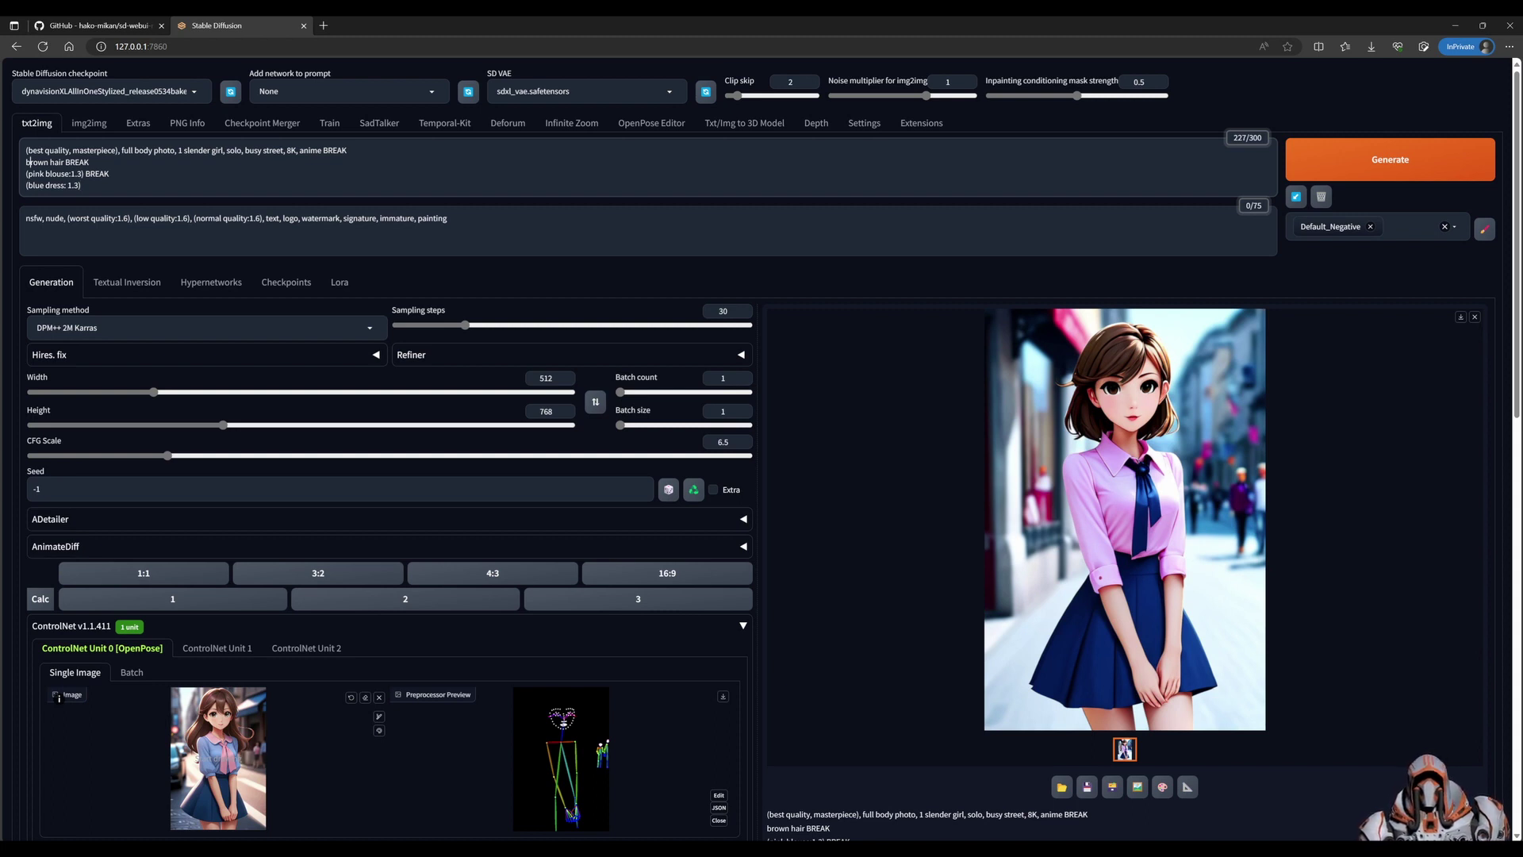
double_click(35, 162)
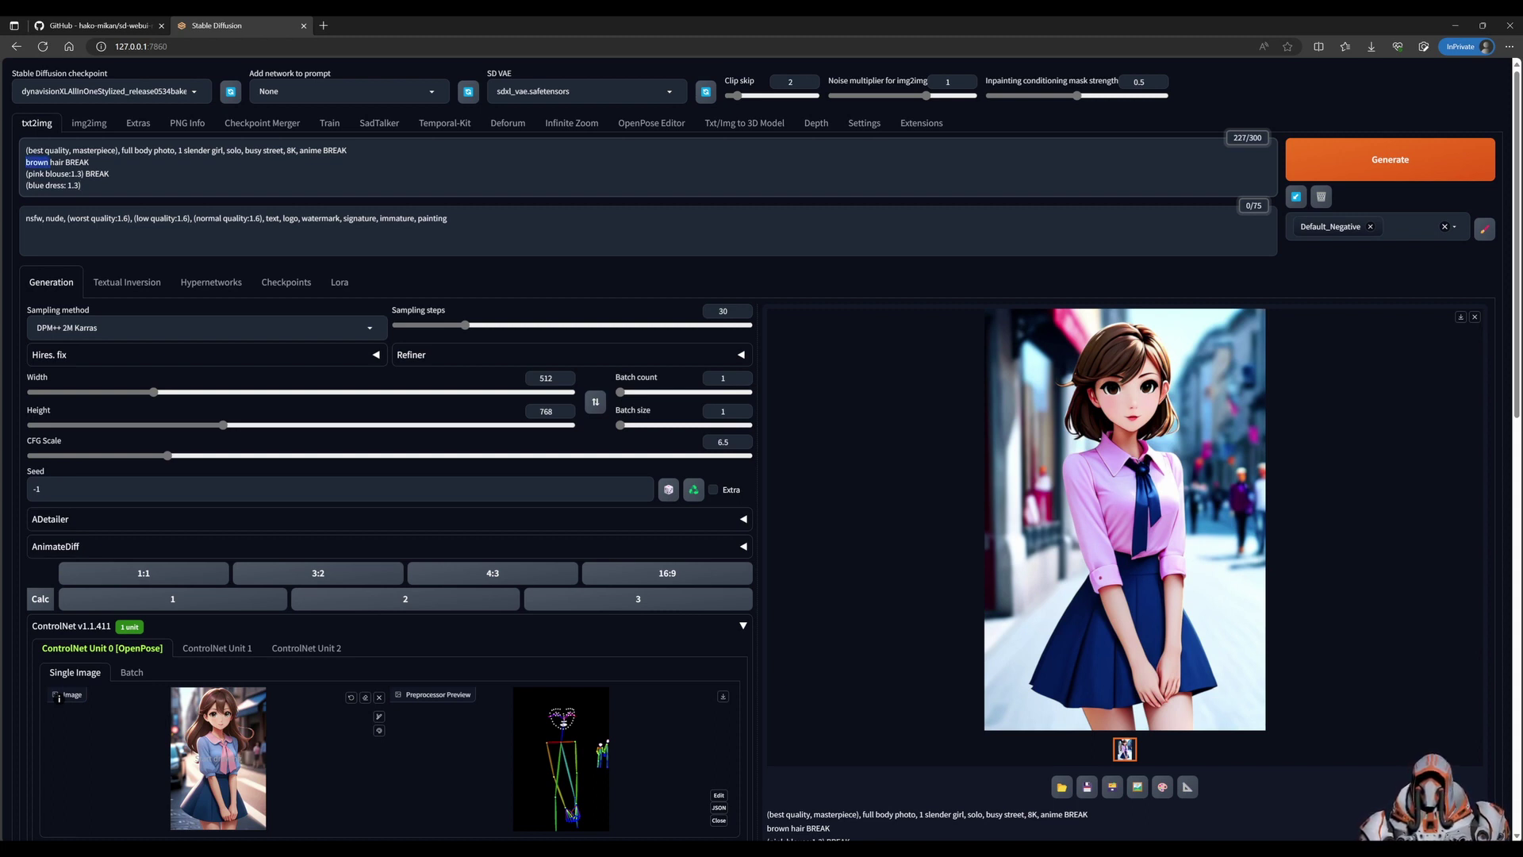
type("blond")
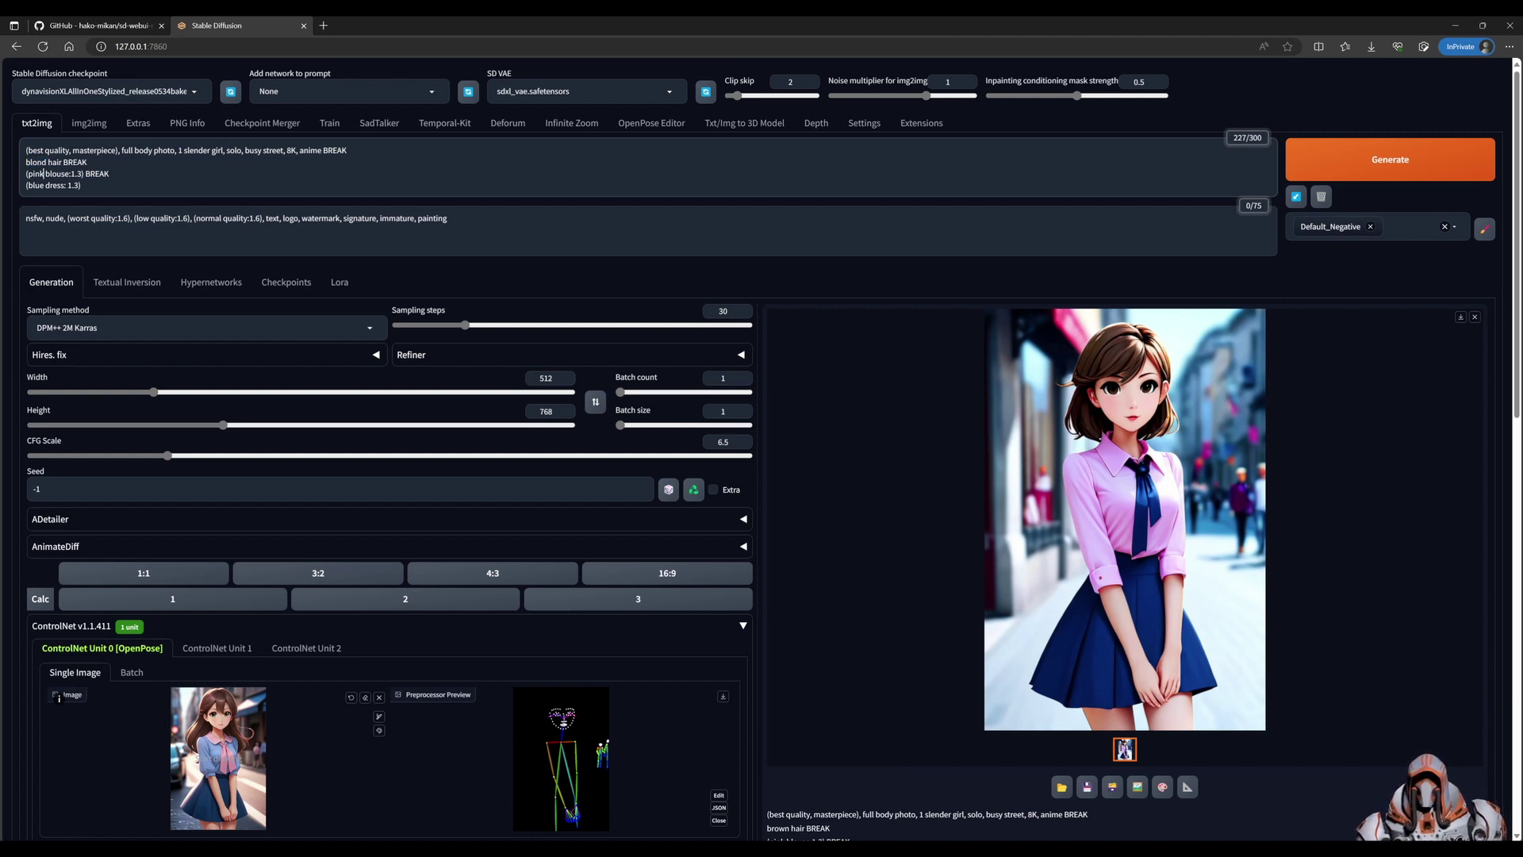
double_click(38, 172)
type("blue")
double_click(34, 185)
type("green")
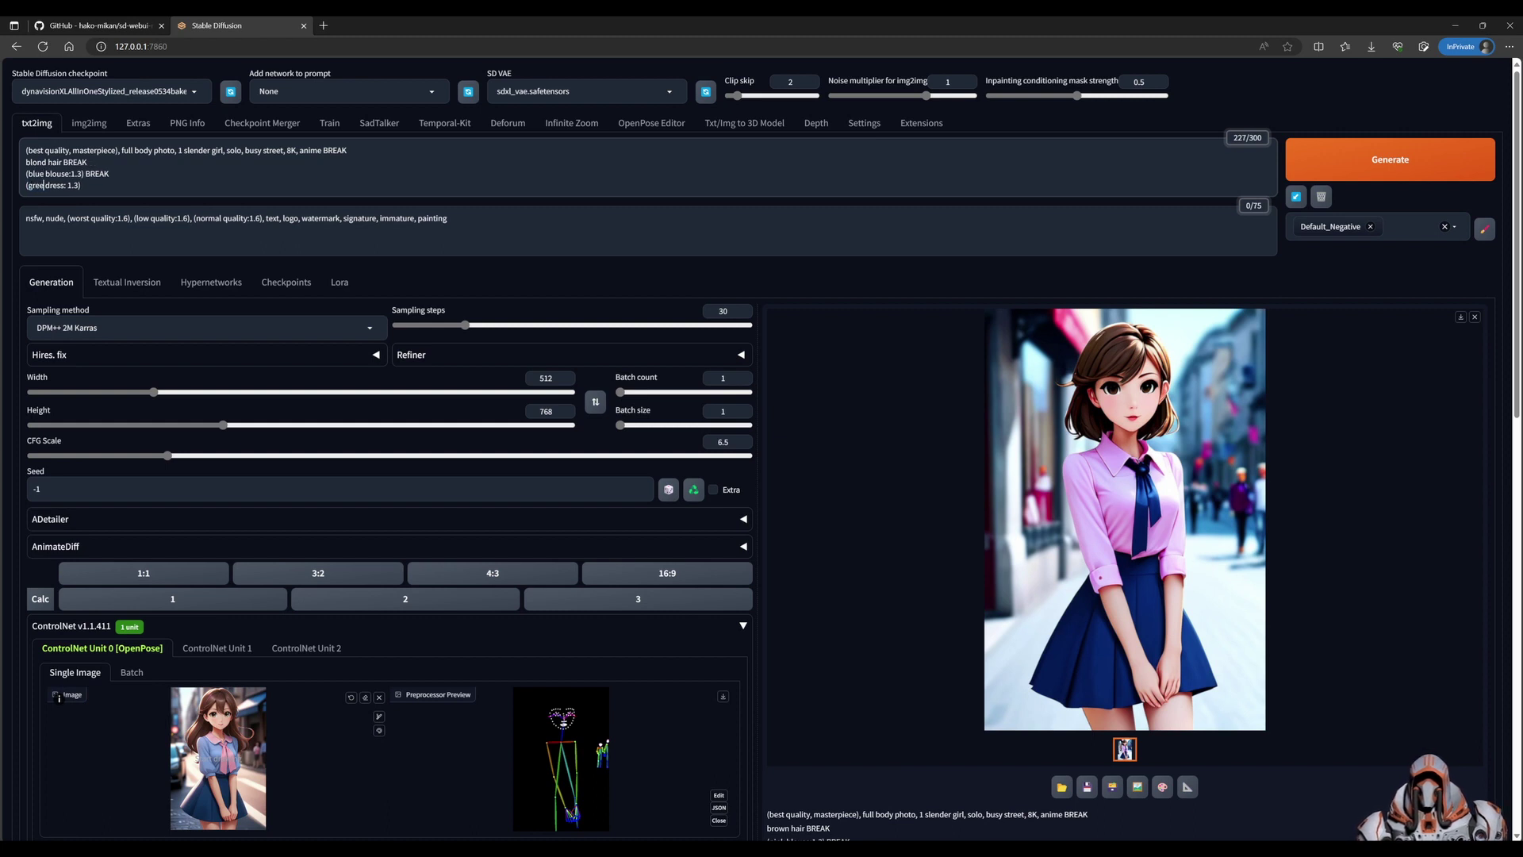
key("ctrl+Return")
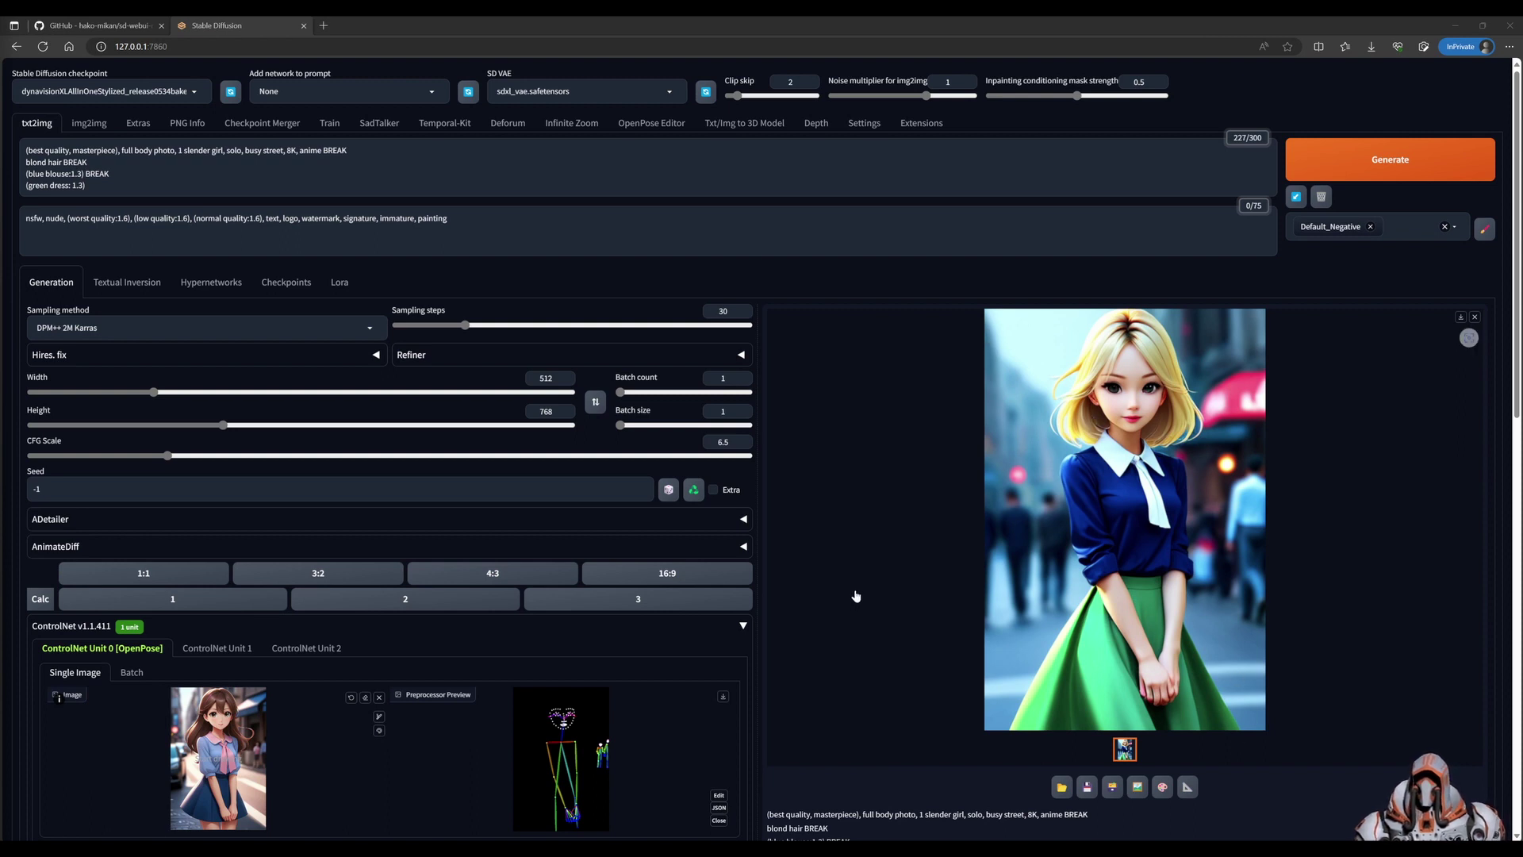
scroll(784, 587, "down", 6)
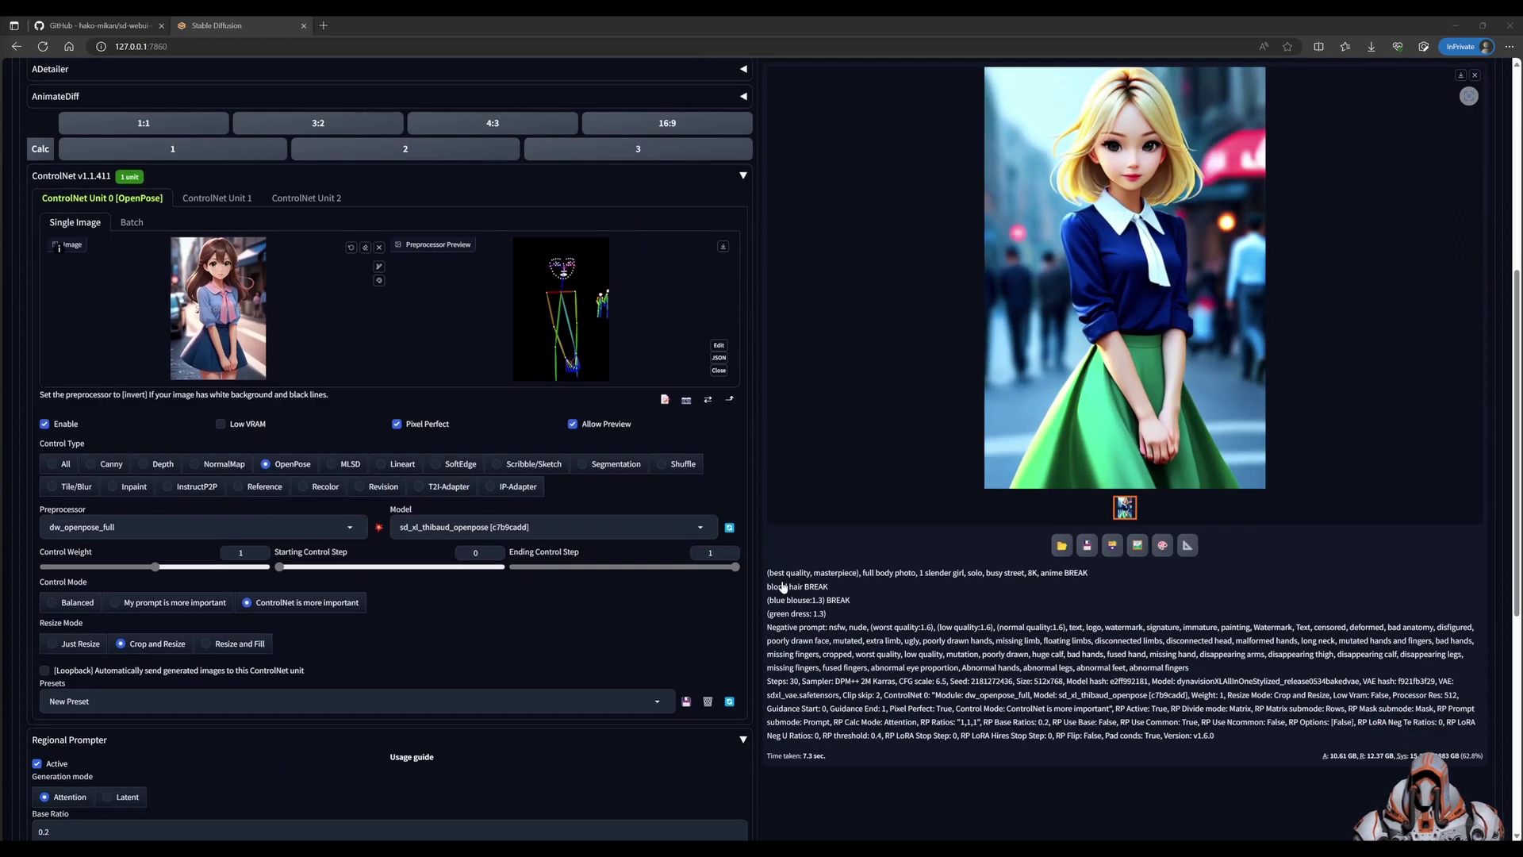
scroll(784, 587, "down", 5)
scroll(784, 587, "up", 11)
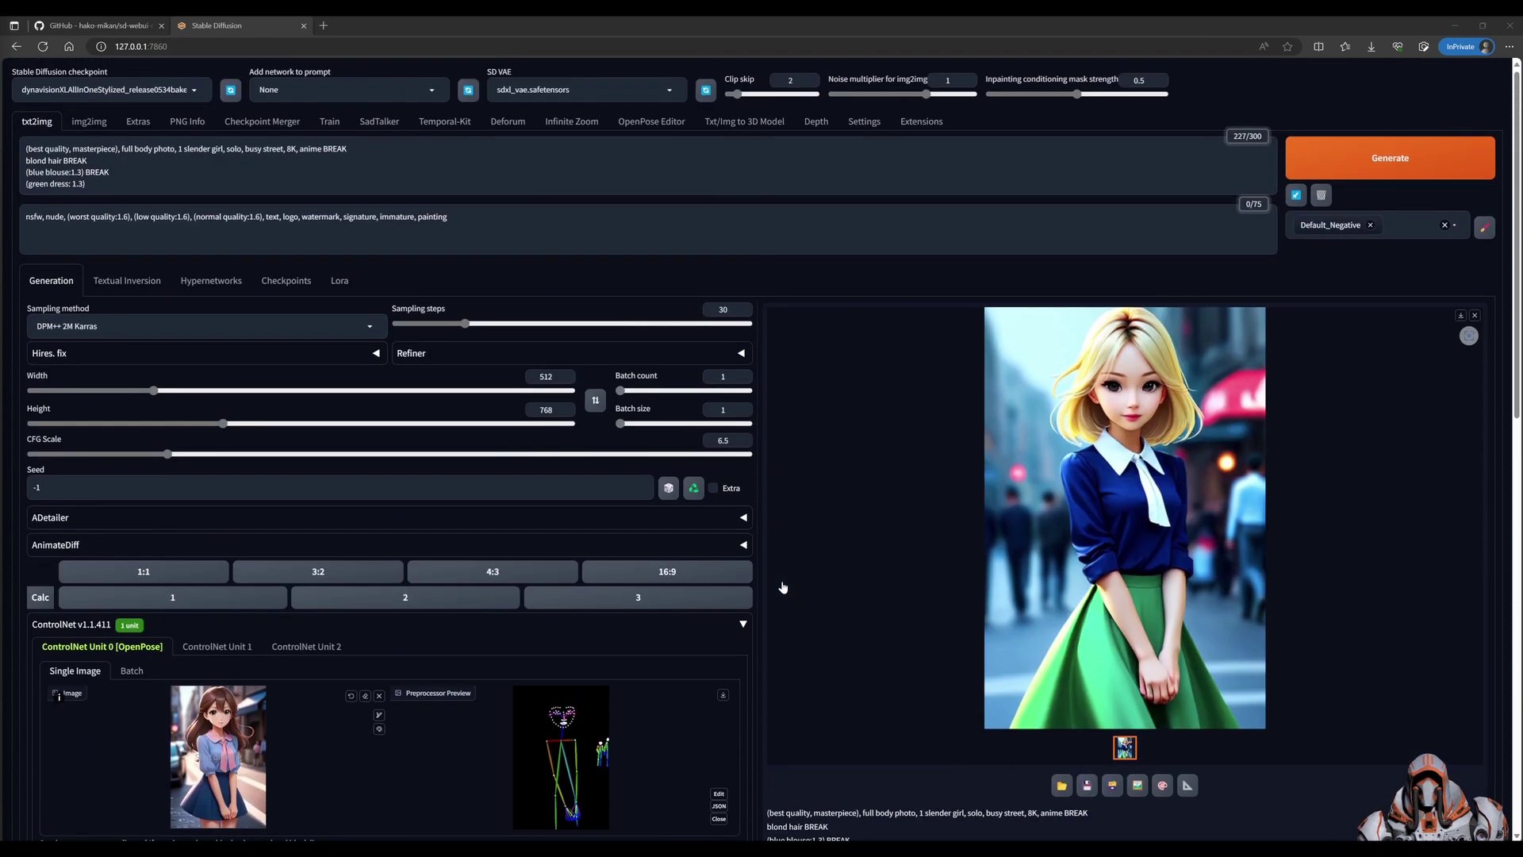